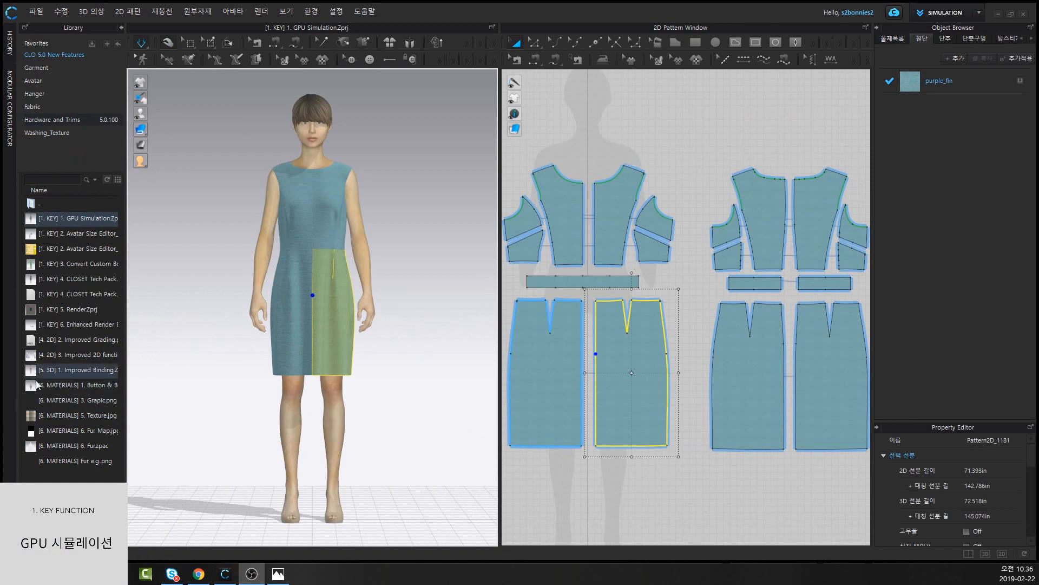
# Open the project [1. KEY] 1. GPU Simulation.Zprj from the library, discarding unsaved changes and loading both garment and avatar
pyautogui.click(98, 221)
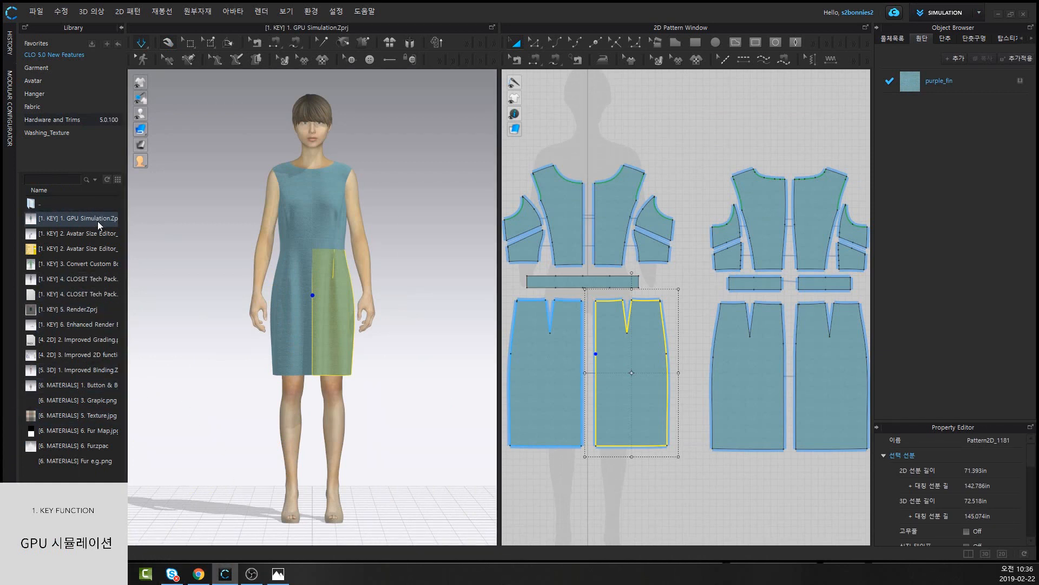
pyautogui.doubleClick(97, 221)
pyautogui.click(526, 305)
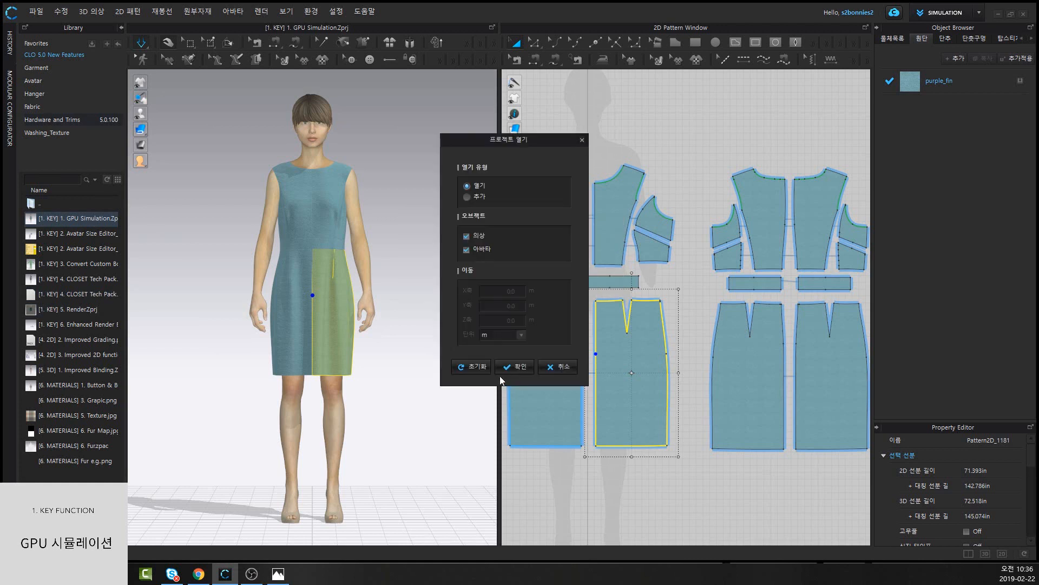
pyautogui.click(518, 369)
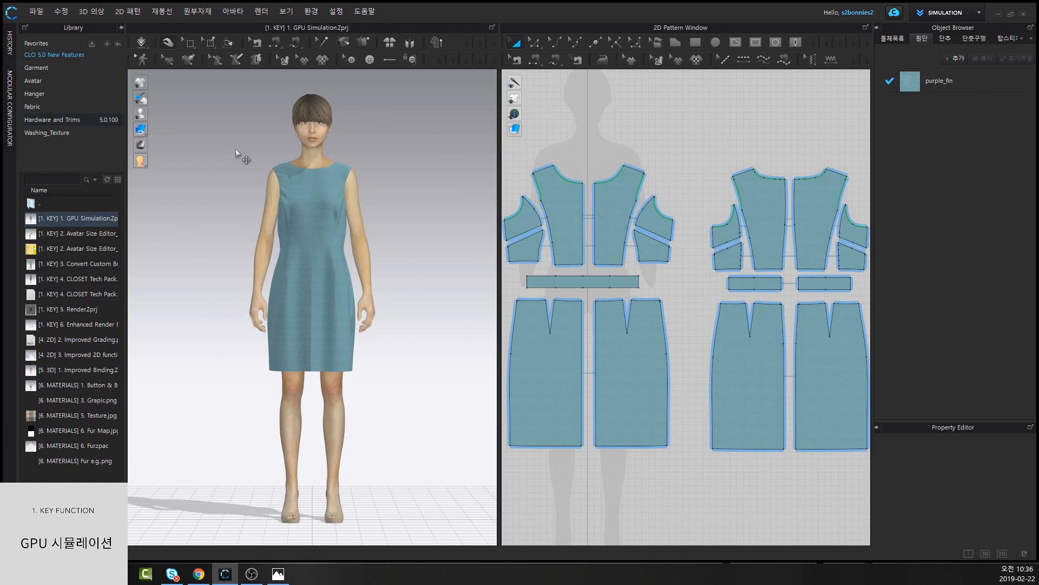
# Simulate the dress in the current mode and tug the front skirt panel on the avatar's left side
pyautogui.click(142, 43)
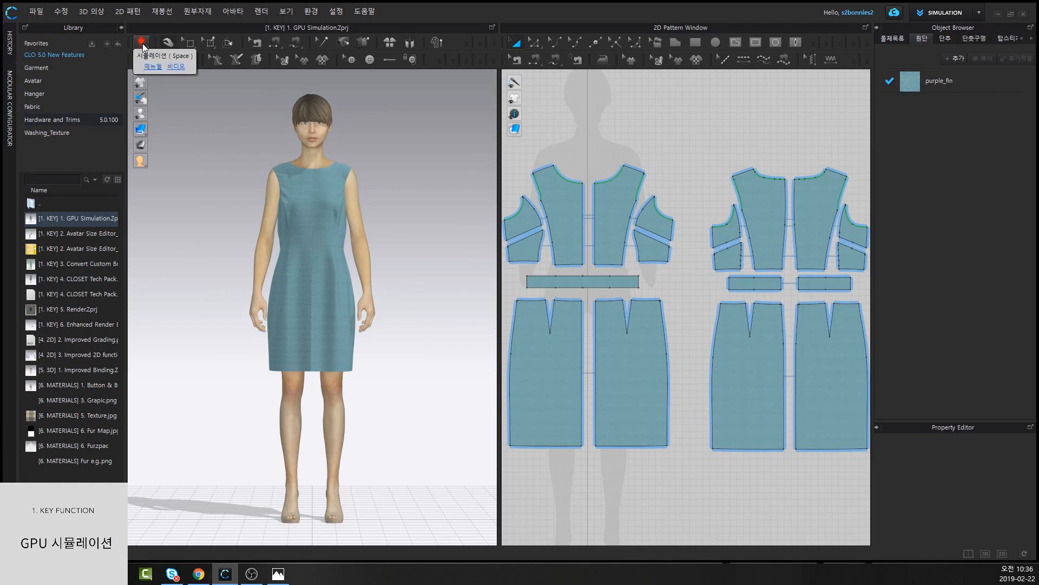
pyautogui.click(346, 340)
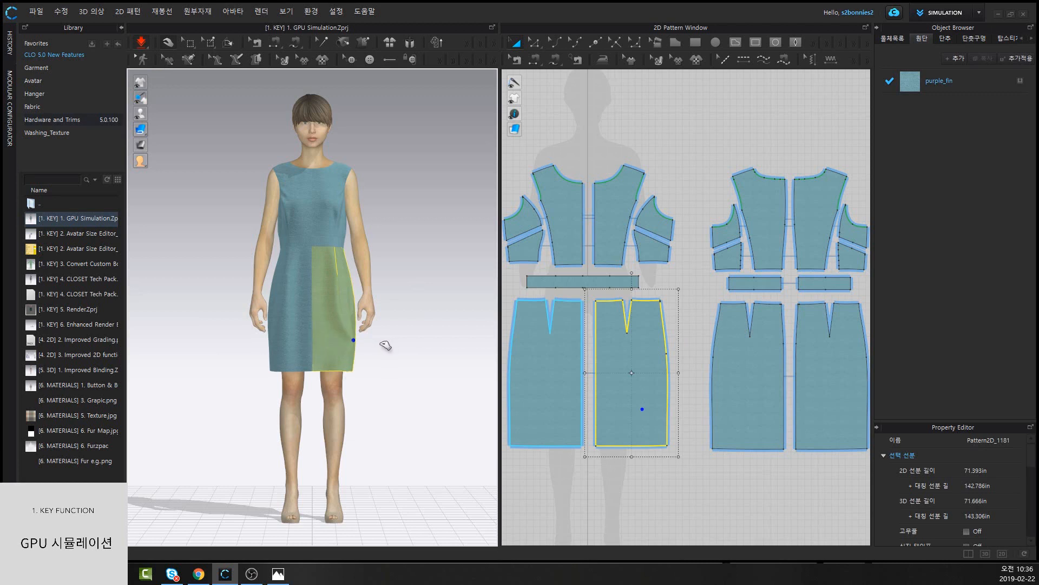
pyautogui.click(142, 42)
pyautogui.click(141, 43)
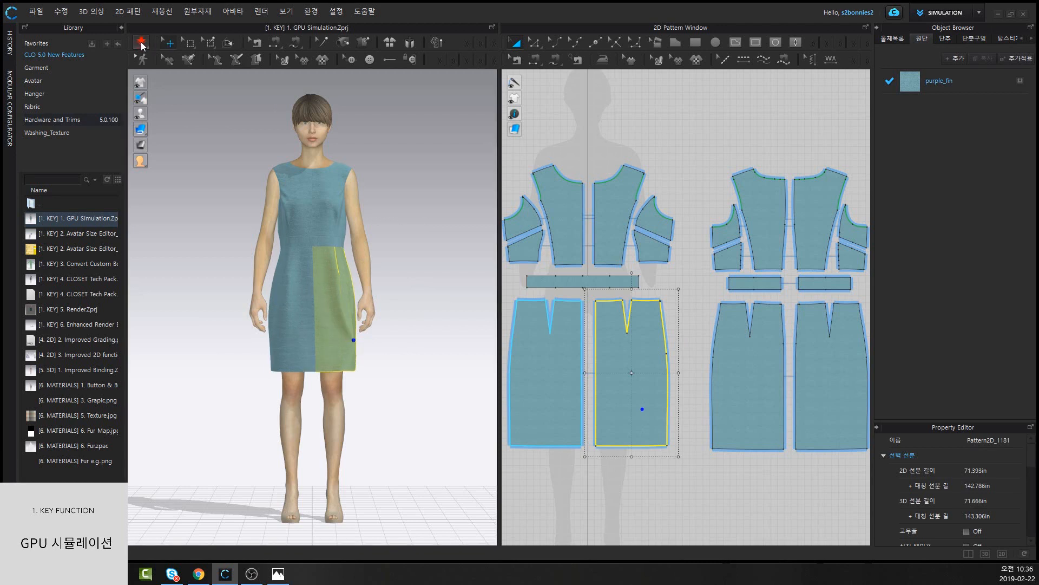
# Switch the simulation mode to GPU, run it, and tug the front skirt and bodice panels
pyautogui.click(141, 42)
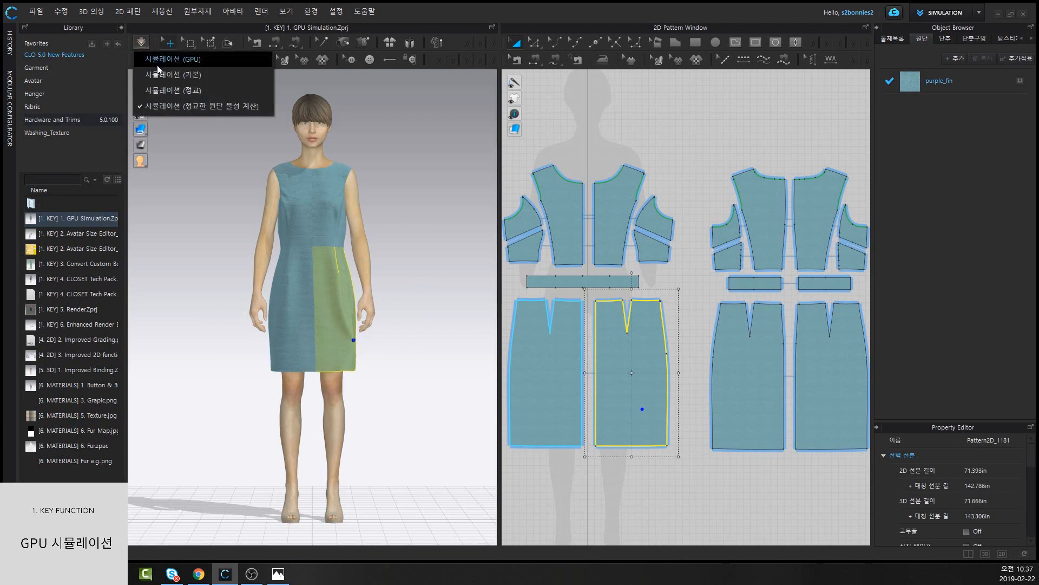
pyautogui.click(157, 59)
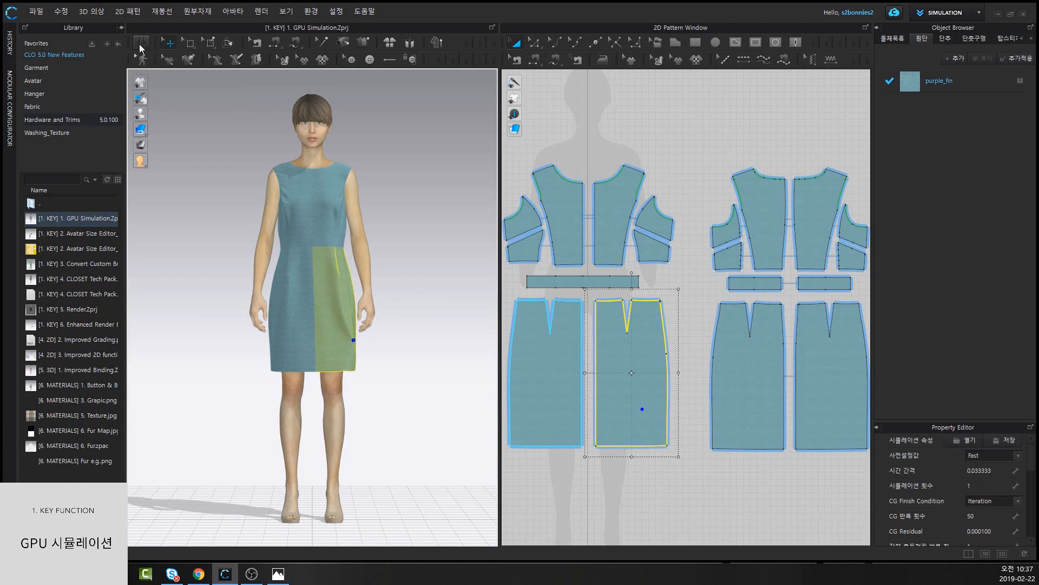
pyautogui.click(139, 44)
pyautogui.moveTo(356, 341); pyautogui.dragTo(365, 347)
pyautogui.click(285, 347)
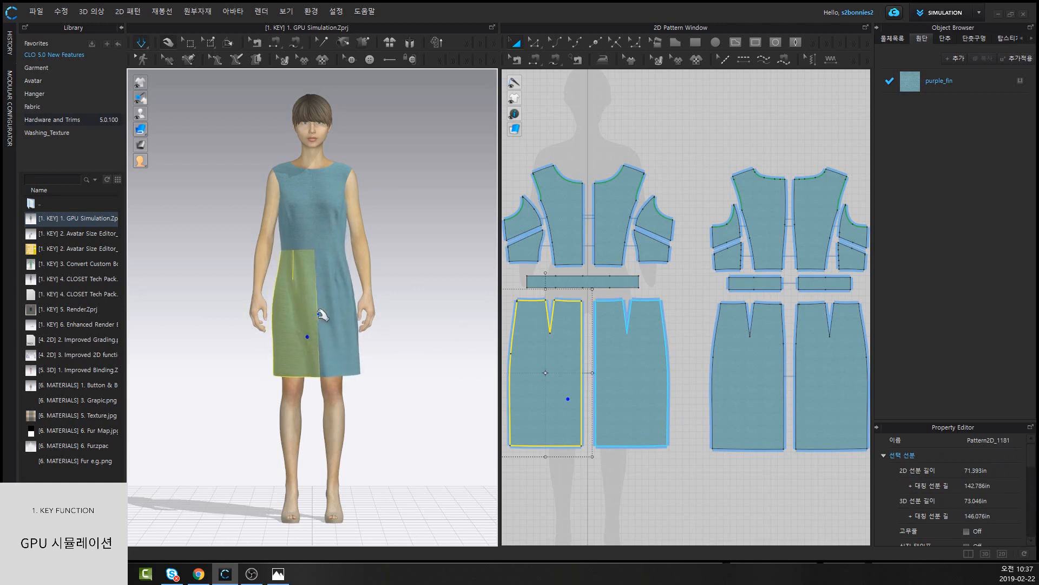
pyautogui.click(340, 211)
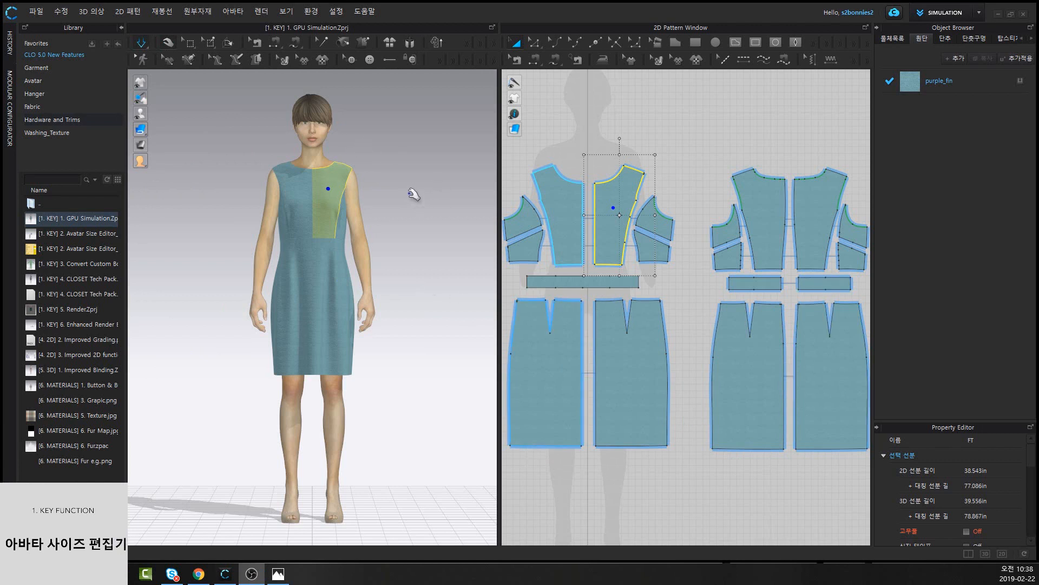
pyautogui.click(421, 217)
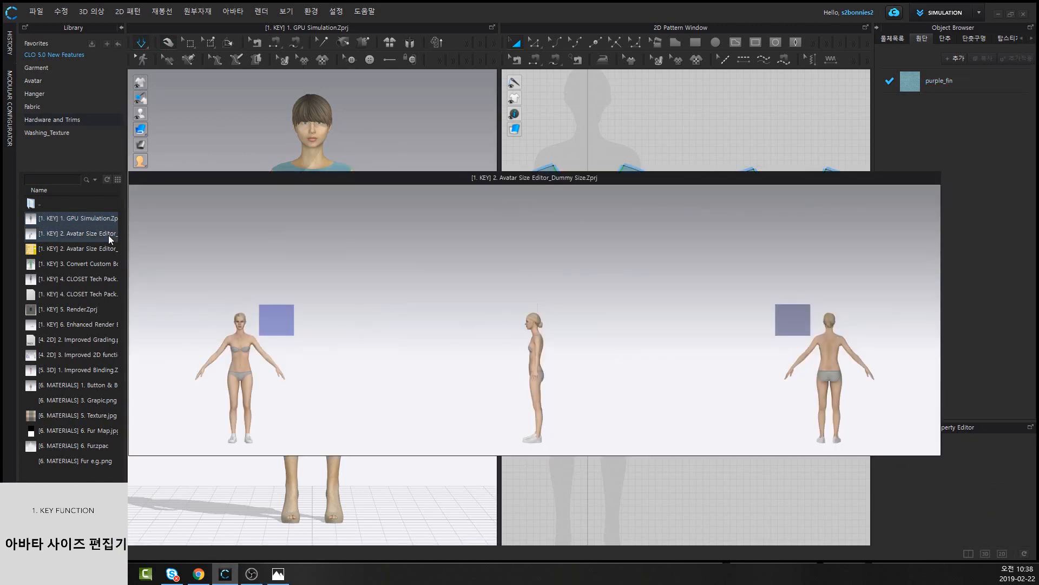
# Open the project [1. KEY] 2. Avatar Size Editor_Dummy Size.Zprj without saving the current garment
pyautogui.doubleClick(108, 235)
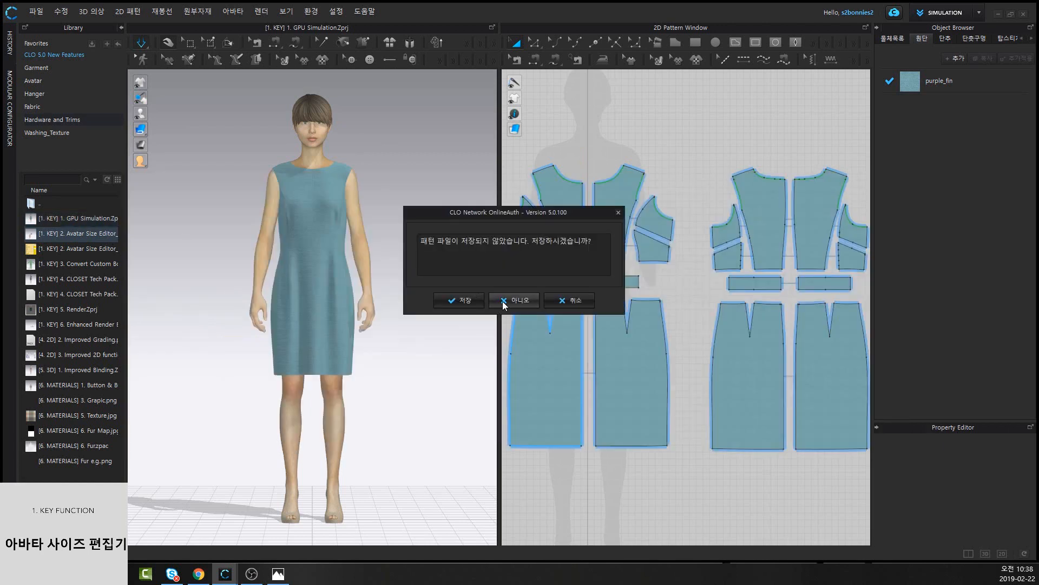
pyautogui.click(504, 300)
pyautogui.click(514, 364)
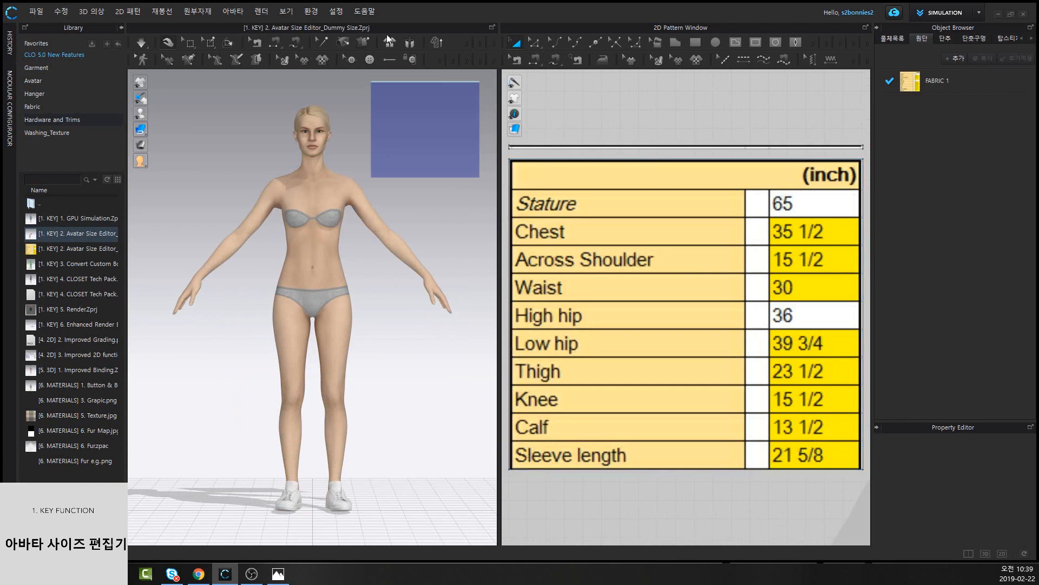
# Open the avatar editor, place it clear of the avatar, and select the size chart piece in the 3D view
pyautogui.click(233, 11)
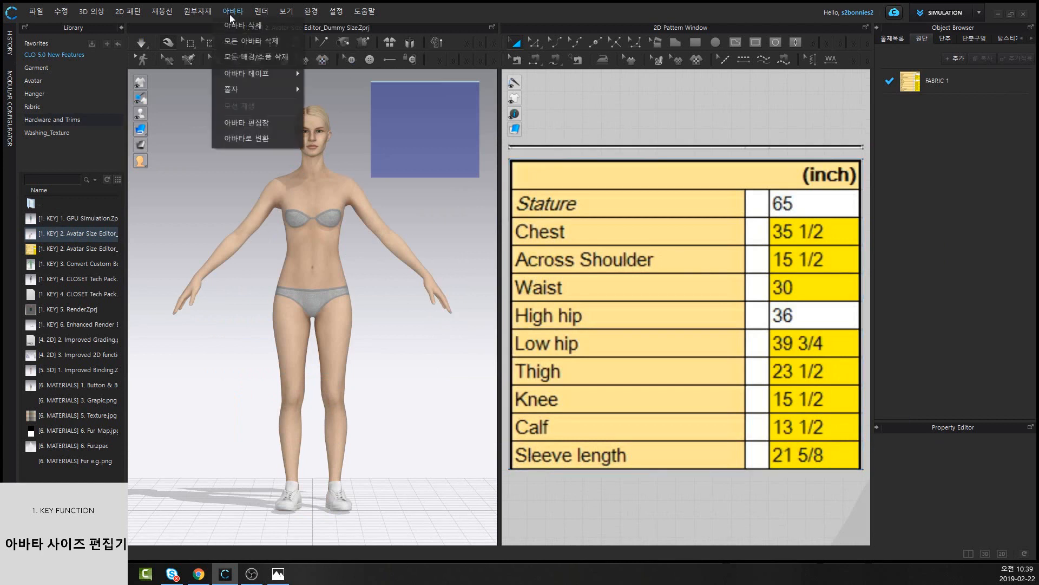
pyautogui.click(261, 124)
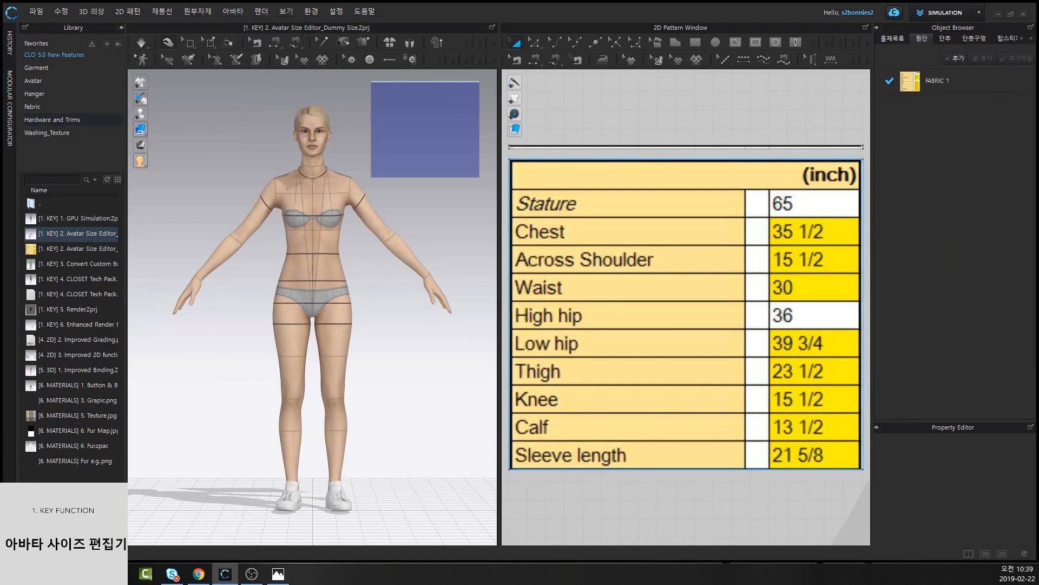
pyautogui.moveTo(824, 147); pyautogui.dragTo(602, 118)
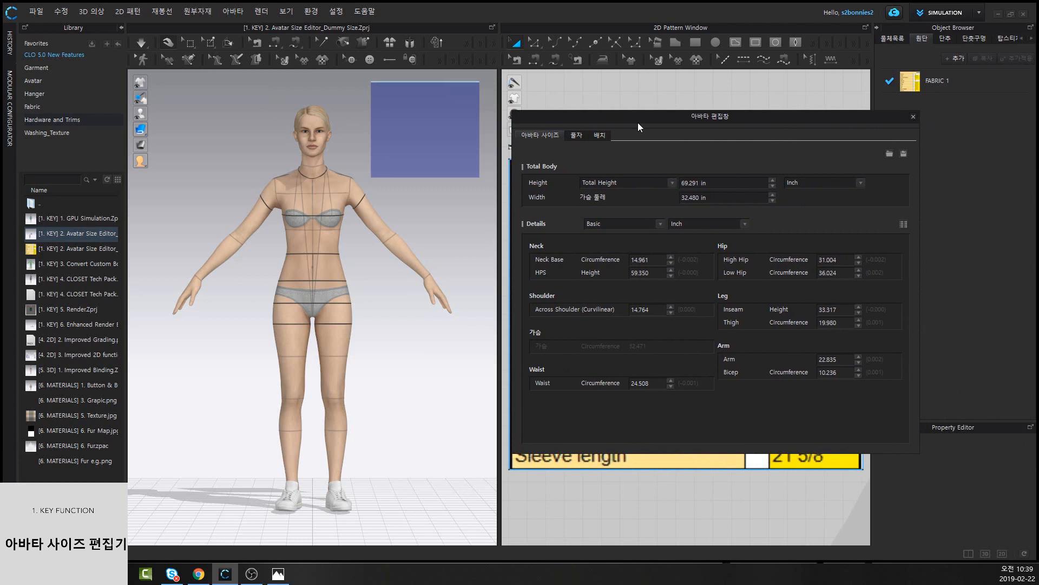
pyautogui.moveTo(645, 124); pyautogui.dragTo(614, 119)
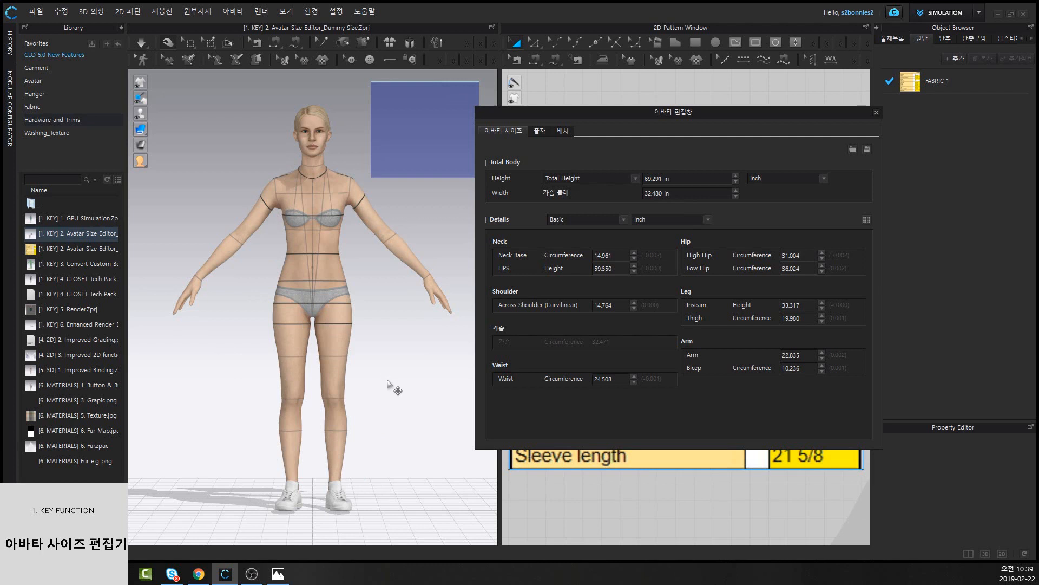
pyautogui.moveTo(648, 114); pyautogui.dragTo(557, 111)
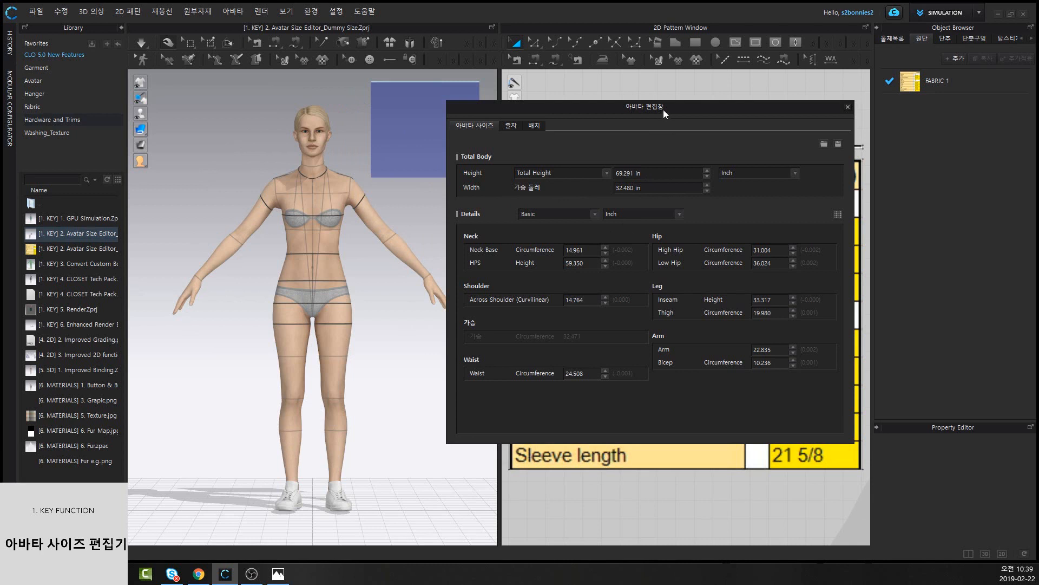
pyautogui.moveTo(664, 109); pyautogui.dragTo(817, 128)
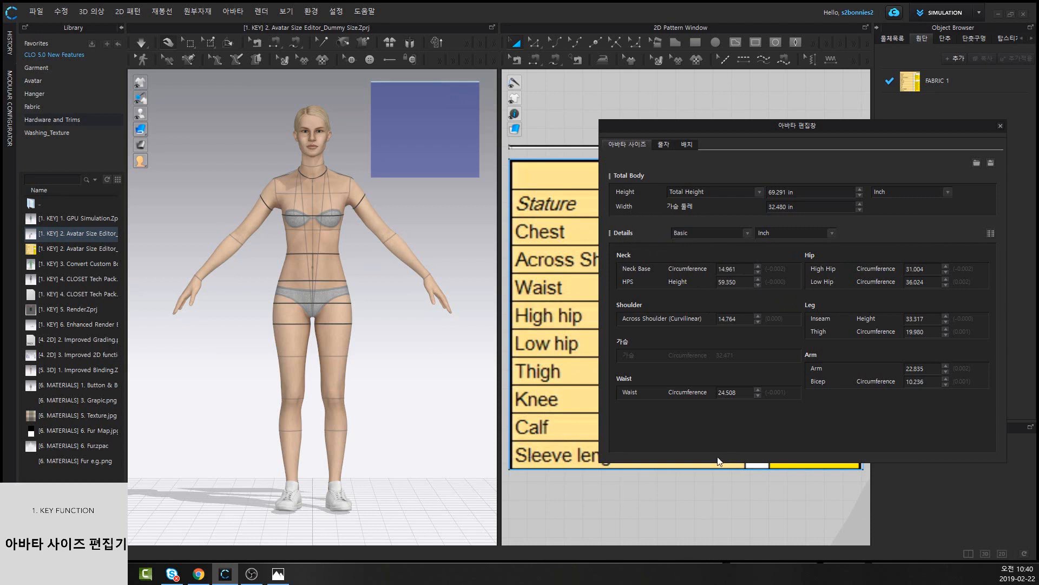
pyautogui.moveTo(741, 145); pyautogui.dragTo(788, 211)
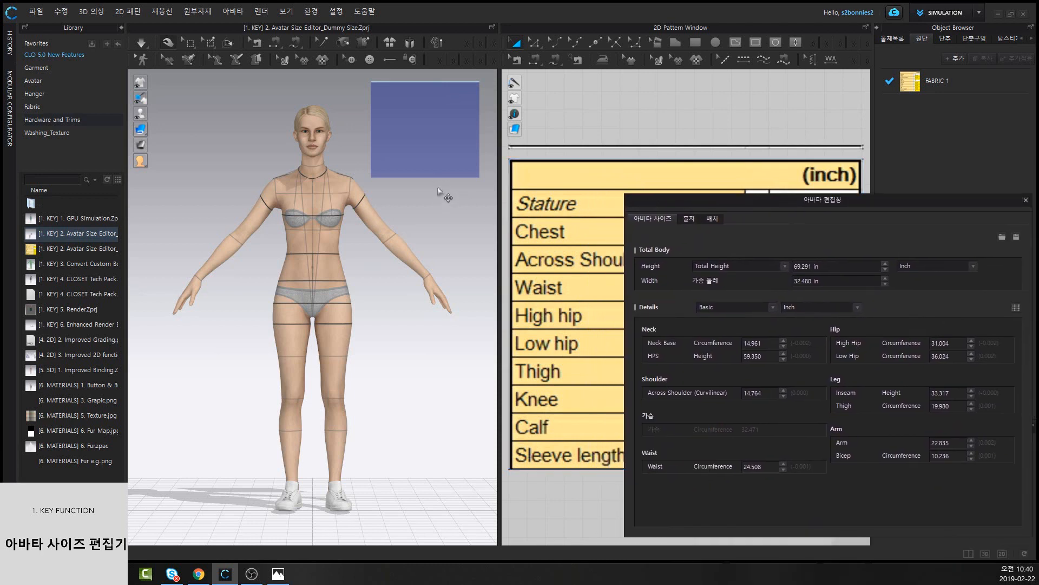
pyautogui.click(411, 152)
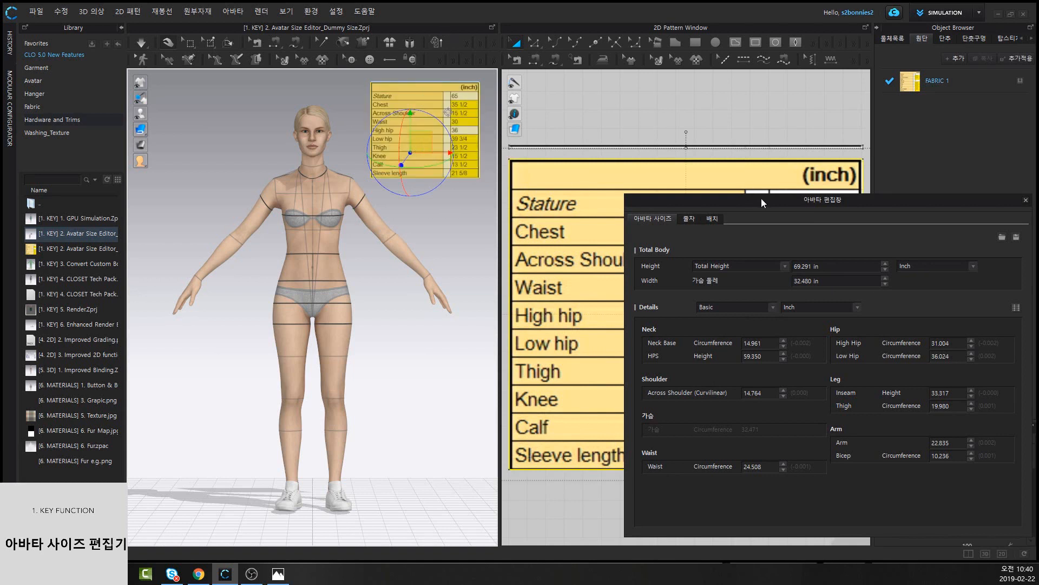
pyautogui.moveTo(761, 198); pyautogui.dragTo(643, 147)
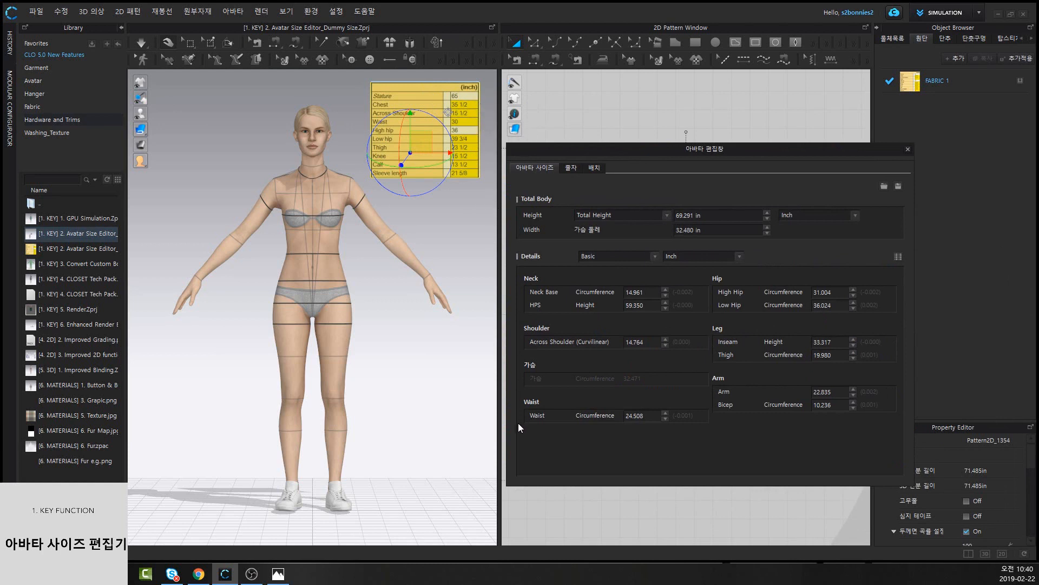
# Set the avatar's total height to 65 in and its chest circumference width to 35.5 in
pyautogui.click(717, 216)
pyautogui.write('65')
pyautogui.press('Return')
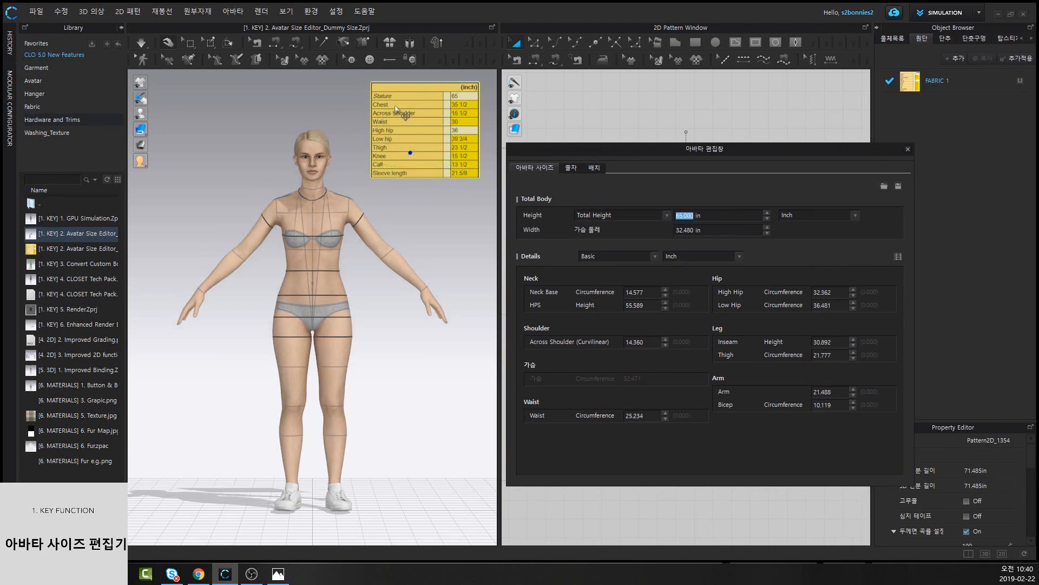
pyautogui.press('Tab')
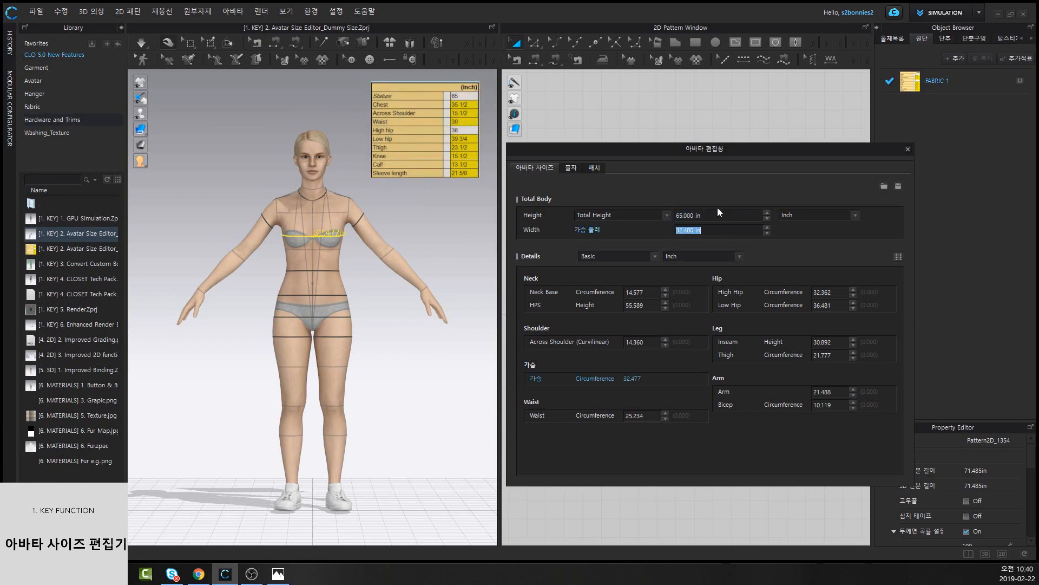
pyautogui.write('35.5')
pyautogui.press('Return')
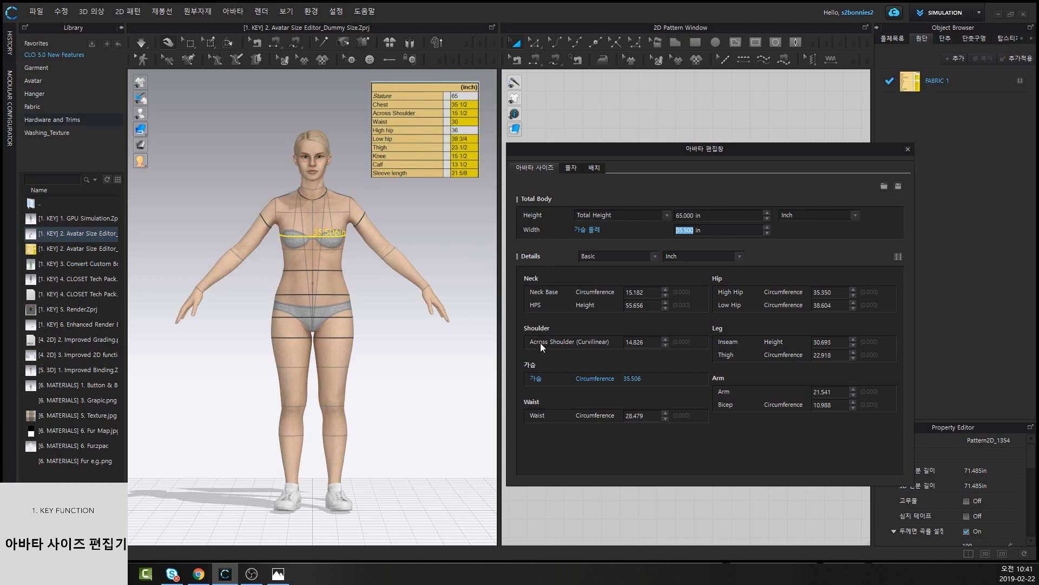
# Set the curvilinear across-shoulder measurement to 15.5 in and the waist circumference to 30 in
pyautogui.click(649, 343)
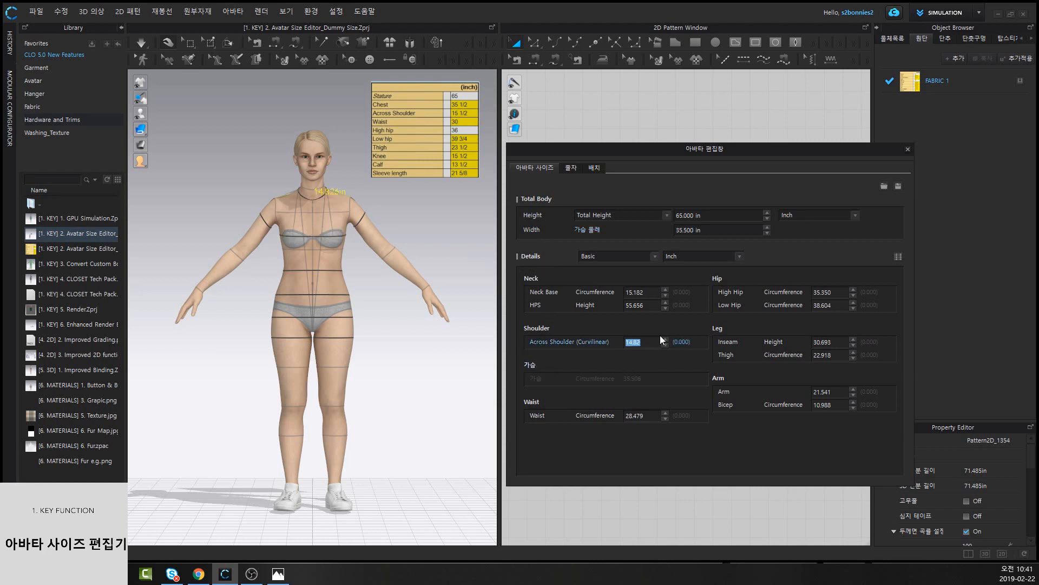
pyautogui.press('Return')
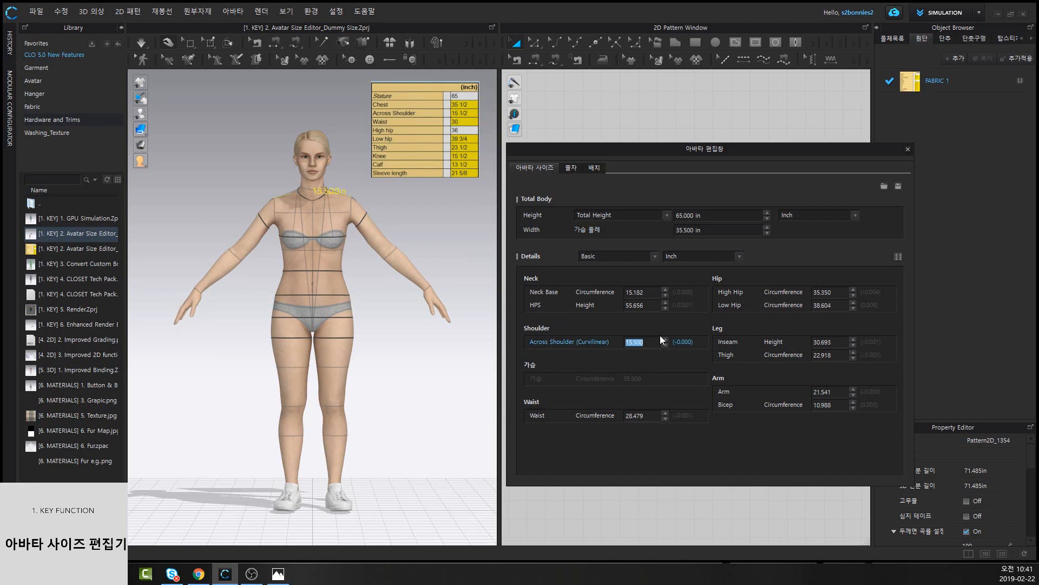
pyautogui.click(656, 415)
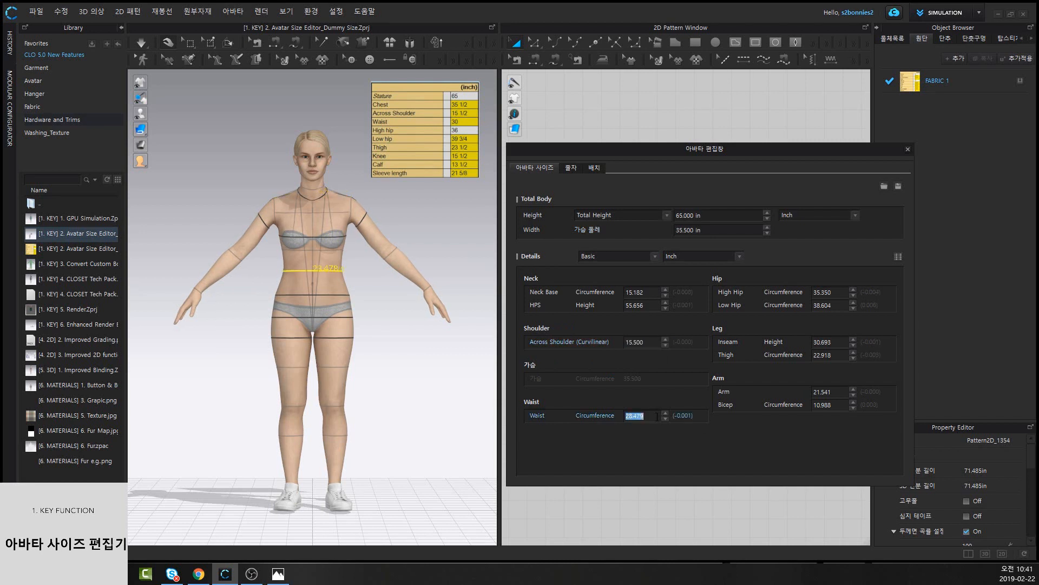
pyautogui.write('30')
pyautogui.press('Return')
# Set the high hip circumference to 36 in and the low hip circumference to 39.75 in
pyautogui.click(834, 292)
pyautogui.write('36')
pyautogui.press('Return')
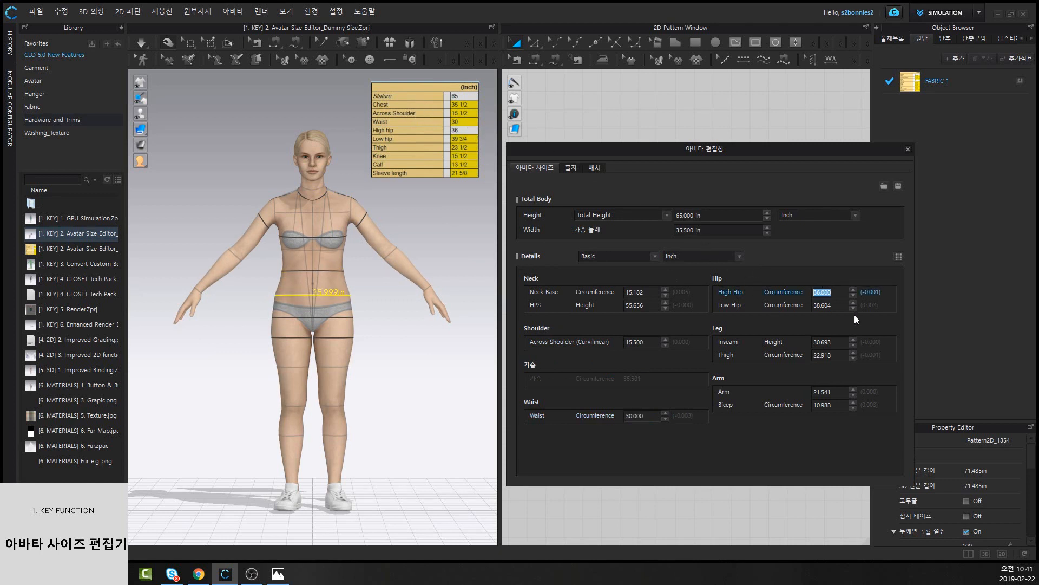
pyautogui.click(845, 305)
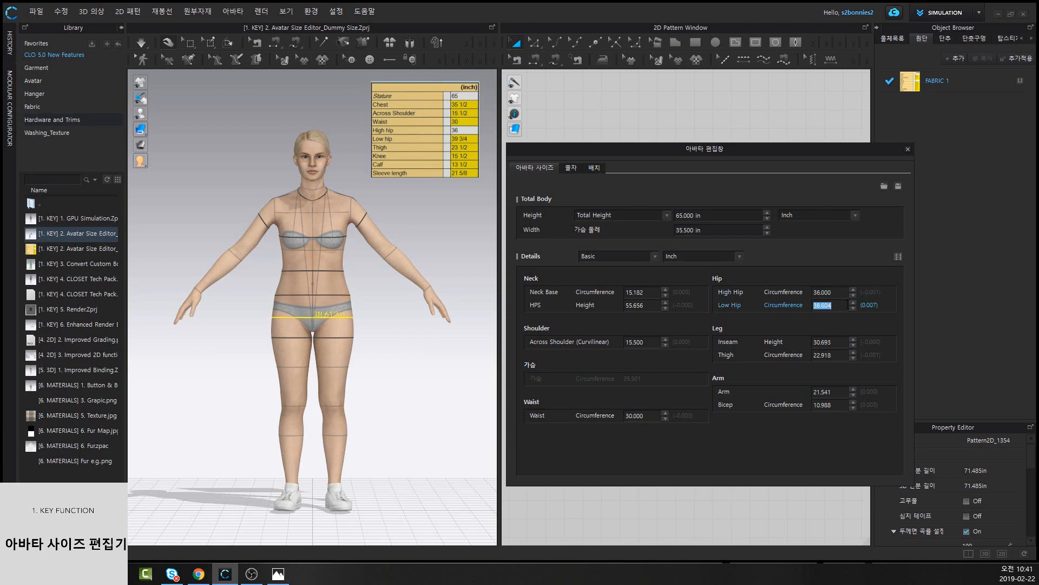
pyautogui.write('39.75')
pyautogui.press('Return')
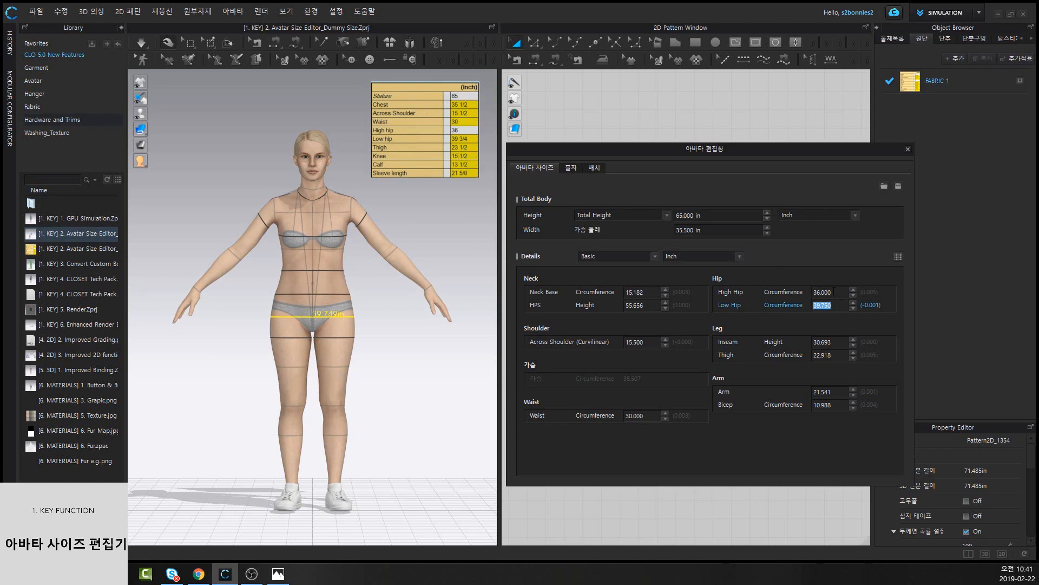
# Set the thigh circumference to 23.5 in and the arm length to 21.625 in
pyautogui.click(840, 354)
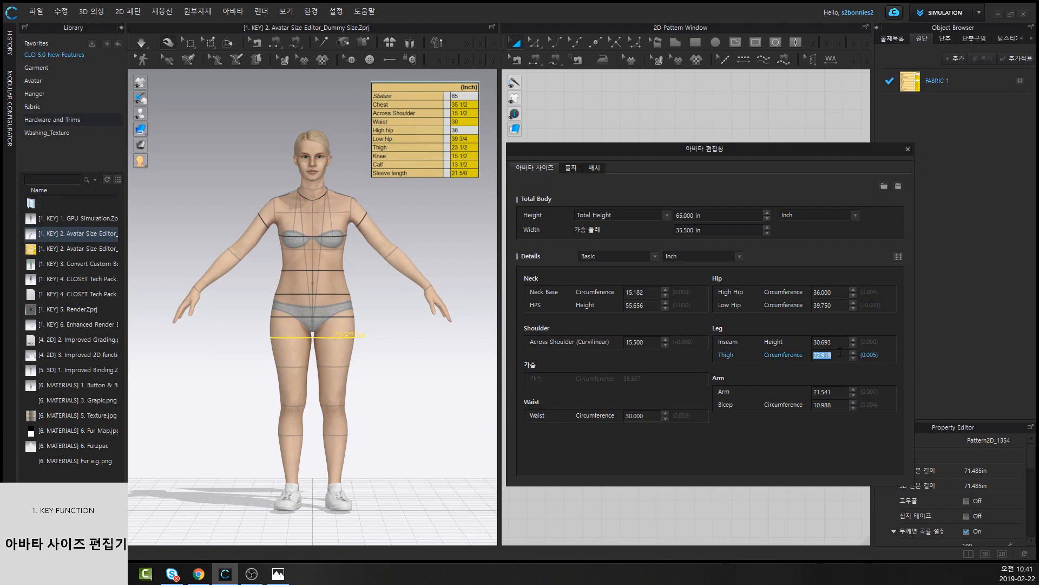
pyautogui.write('23.5')
pyautogui.press('Return')
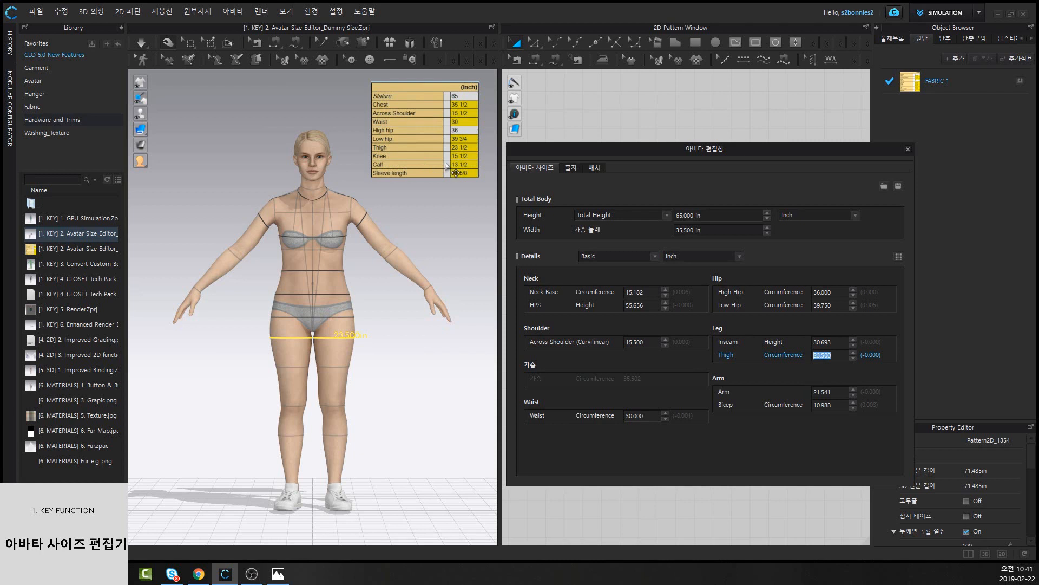
pyautogui.click(835, 390)
pyautogui.write('21')
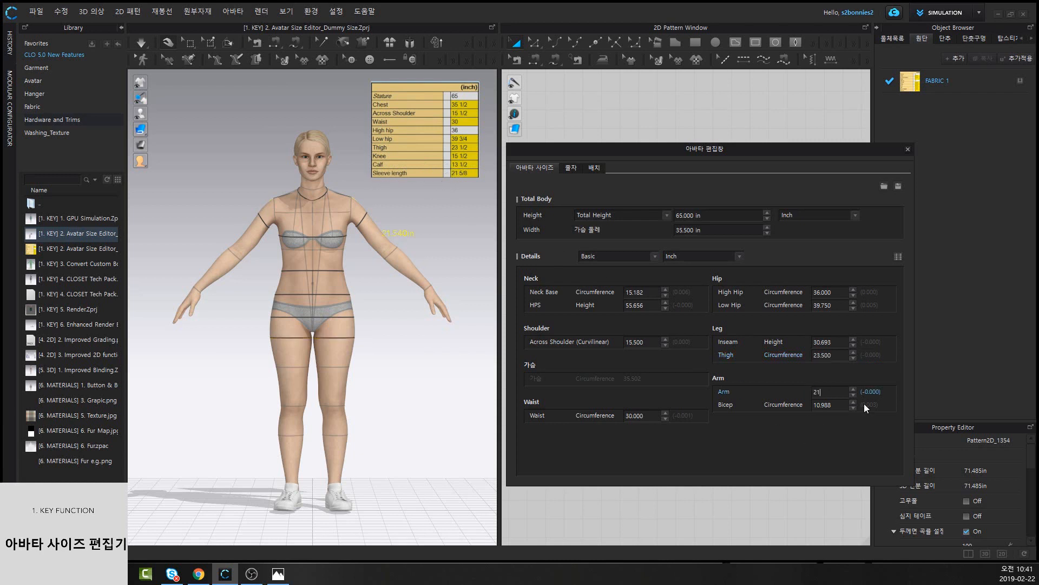
pyautogui.write('.625')
pyautogui.press('Return')
# Switch the avatar's detailed measurements from the Basic to the Advanced set
pyautogui.click(597, 253)
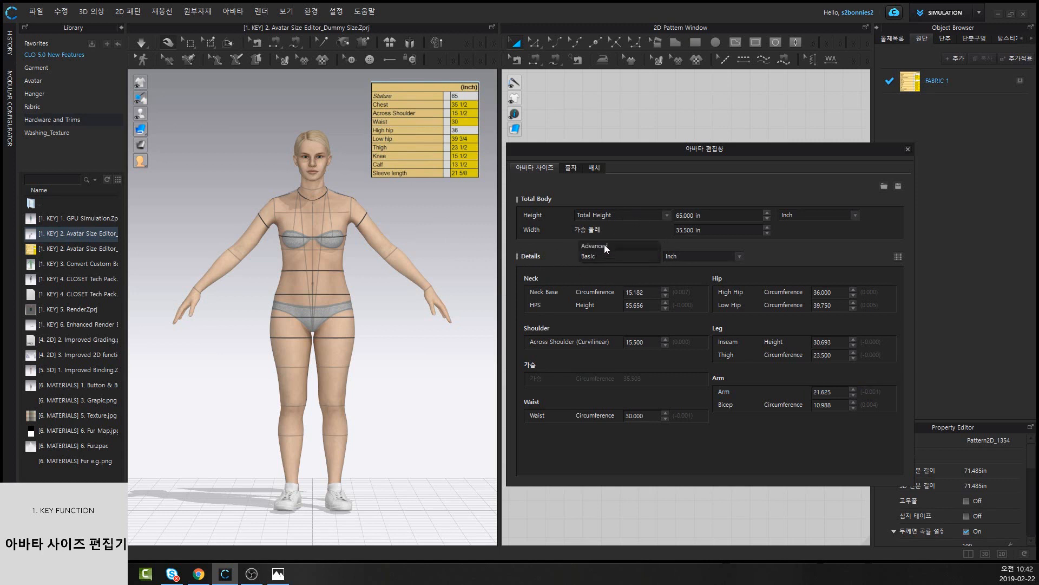
pyautogui.click(605, 245)
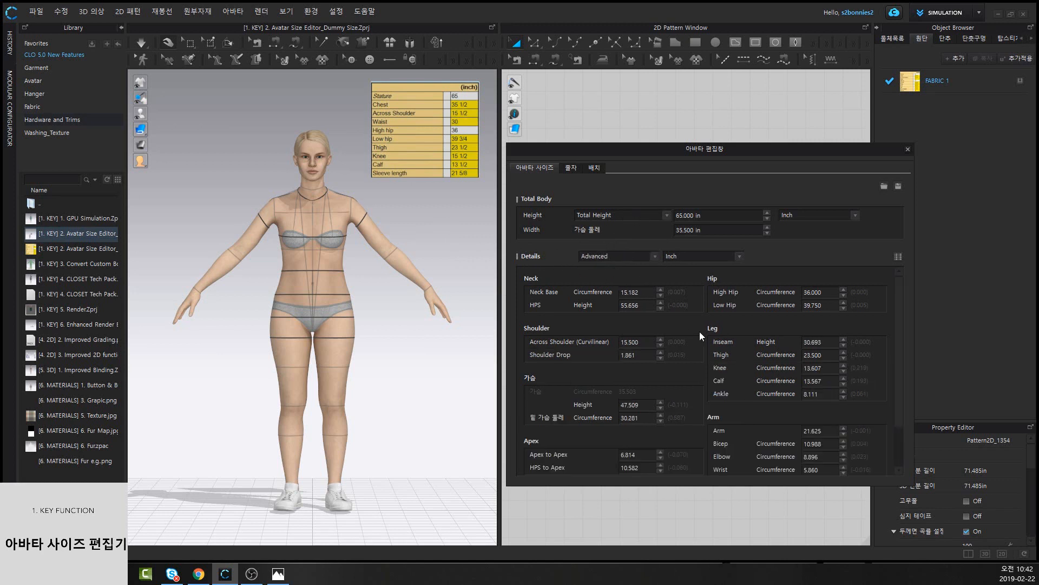
pyautogui.moveTo(901, 327); pyautogui.dragTo(908, 300)
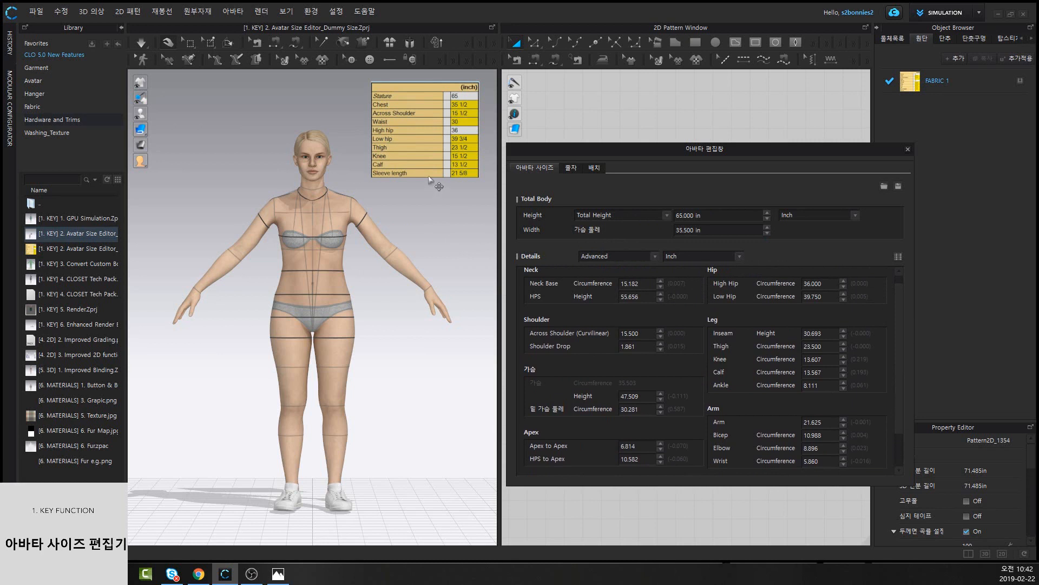
# Set the avatar's knee circumference to 15.5 in and its calf circumference to 13.5 in
pyautogui.click(827, 359)
pyautogui.write('15')
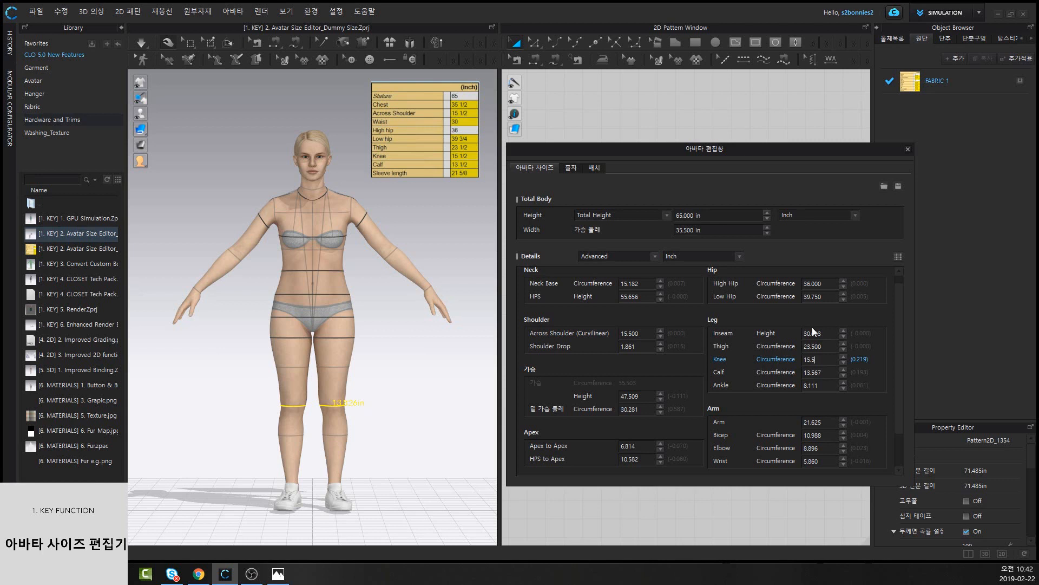
pyautogui.write('.5')
pyautogui.press('Return')
pyautogui.click(826, 372)
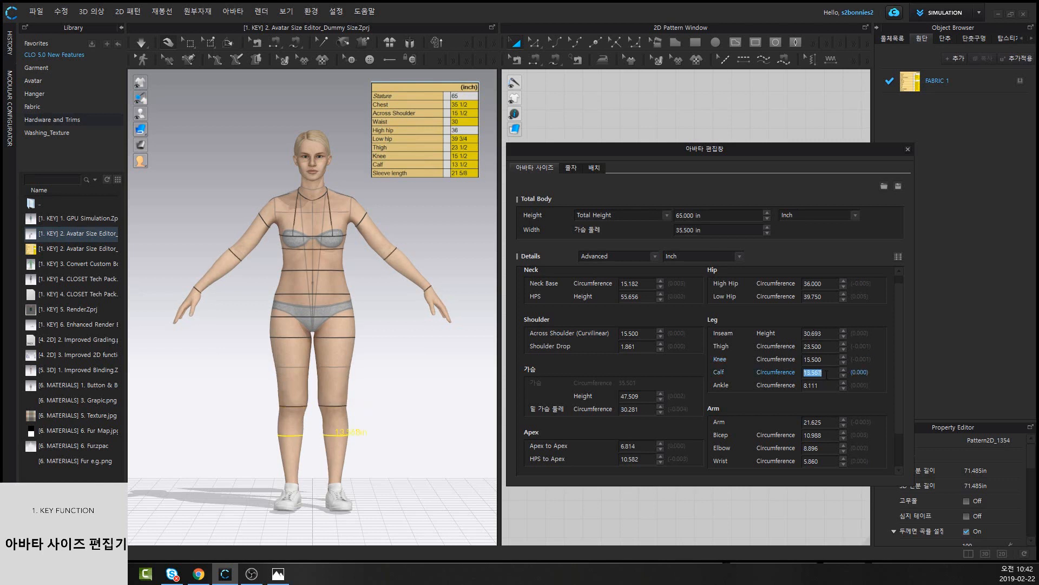
pyautogui.write('13.5')
pyautogui.press('Return')
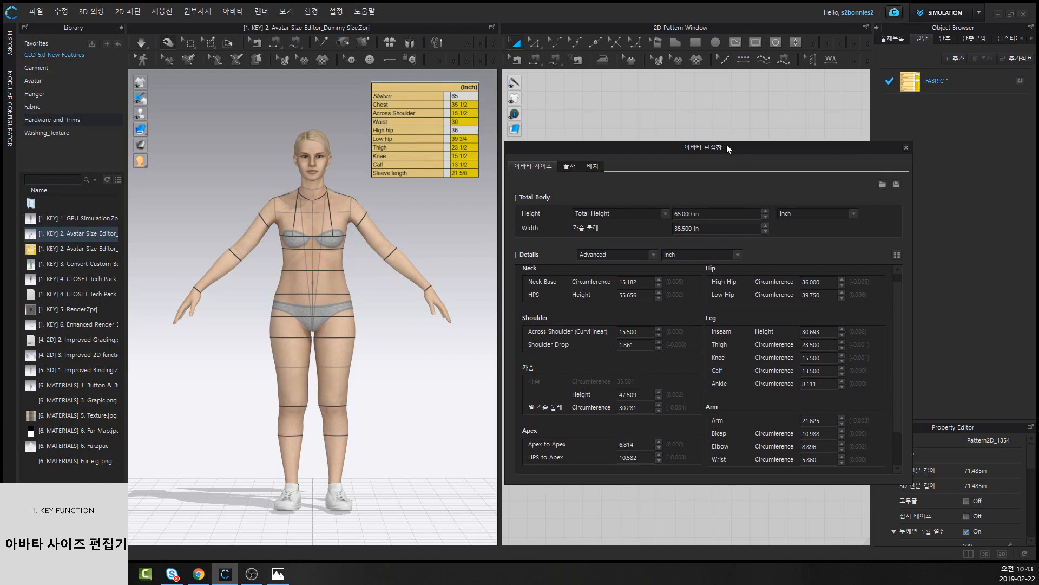
# Uncover the size chart in the 2D window and close the avatar editor
pyautogui.moveTo(727, 144); pyautogui.dragTo(632, 84)
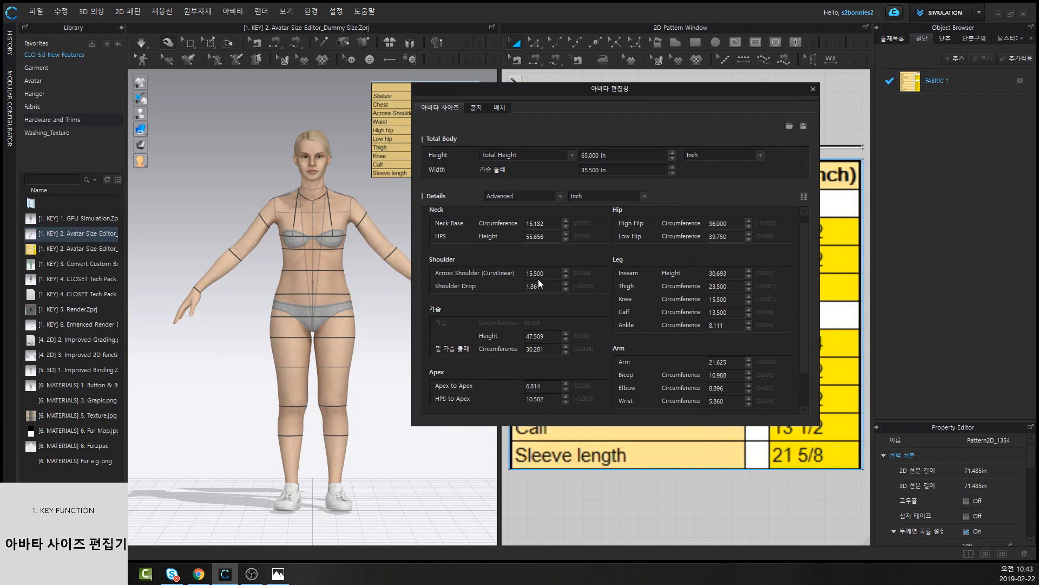
pyautogui.click(812, 89)
pyautogui.hotkey('alt', 'Tab')
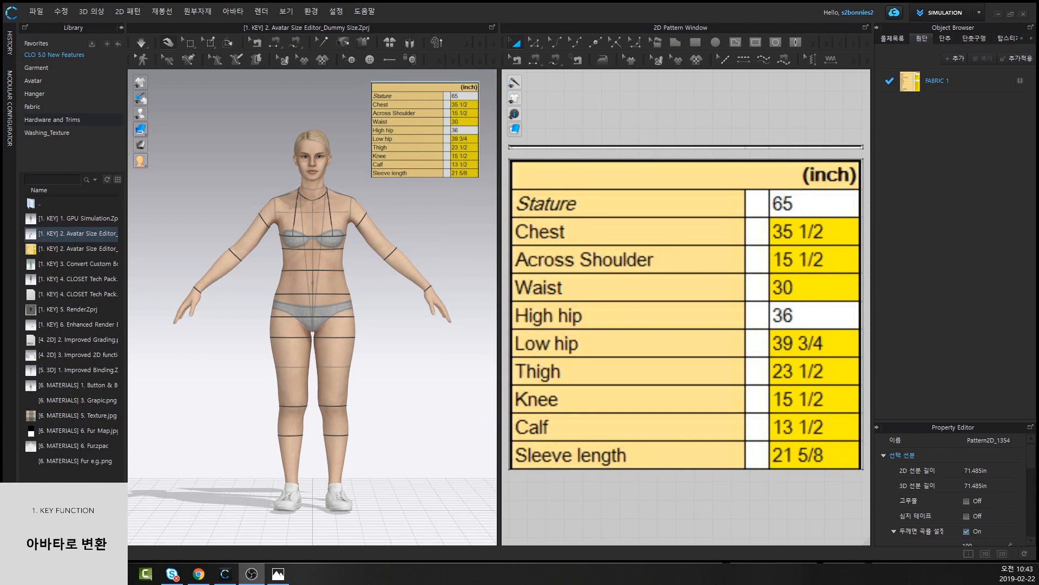
pyautogui.hotkey('alt', 'Tab')
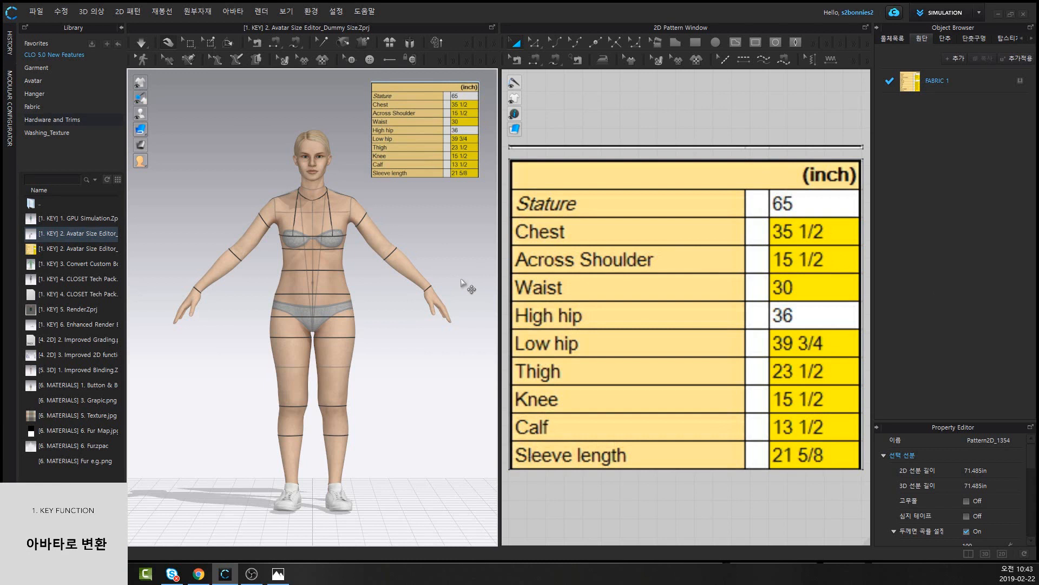
# Delete the size-chart pattern and the female avatar to empty the scene
pyautogui.scroll(-4, 583, 158)
pyautogui.moveTo(756, 316); pyautogui.dragTo(525, 122)
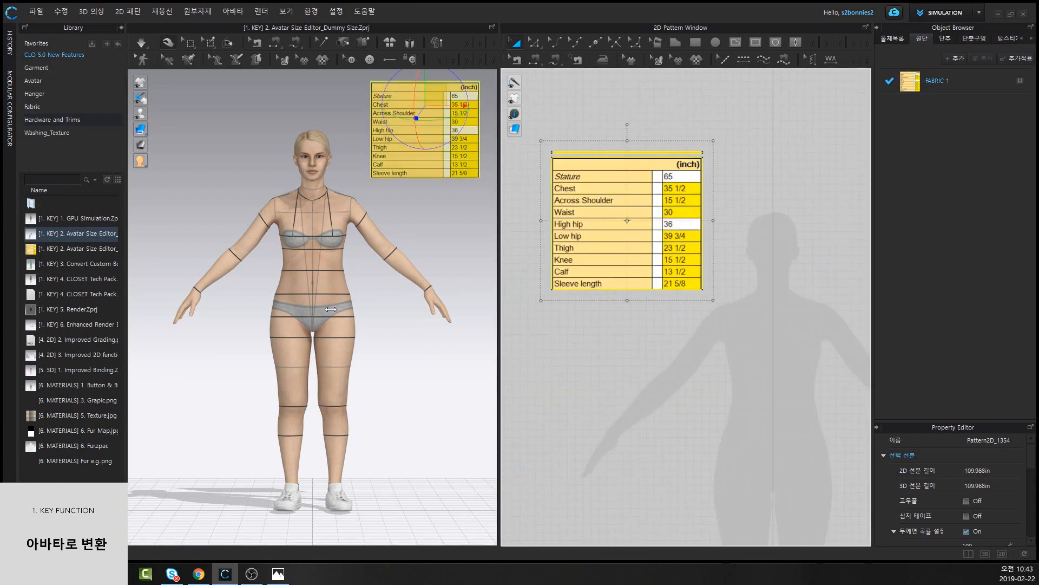
pyautogui.press('Delete')
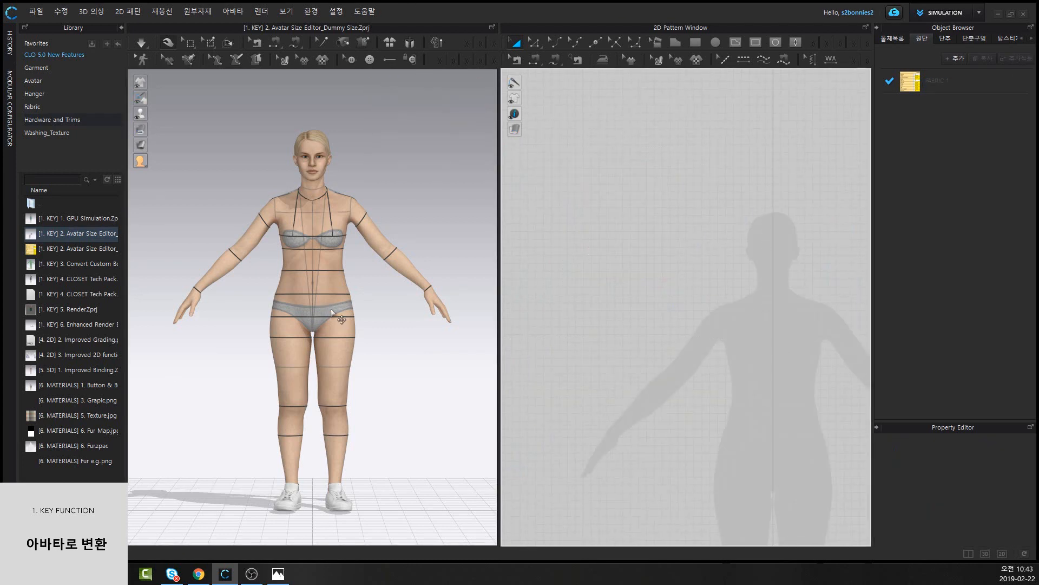
pyautogui.click(331, 310)
pyautogui.press('Delete')
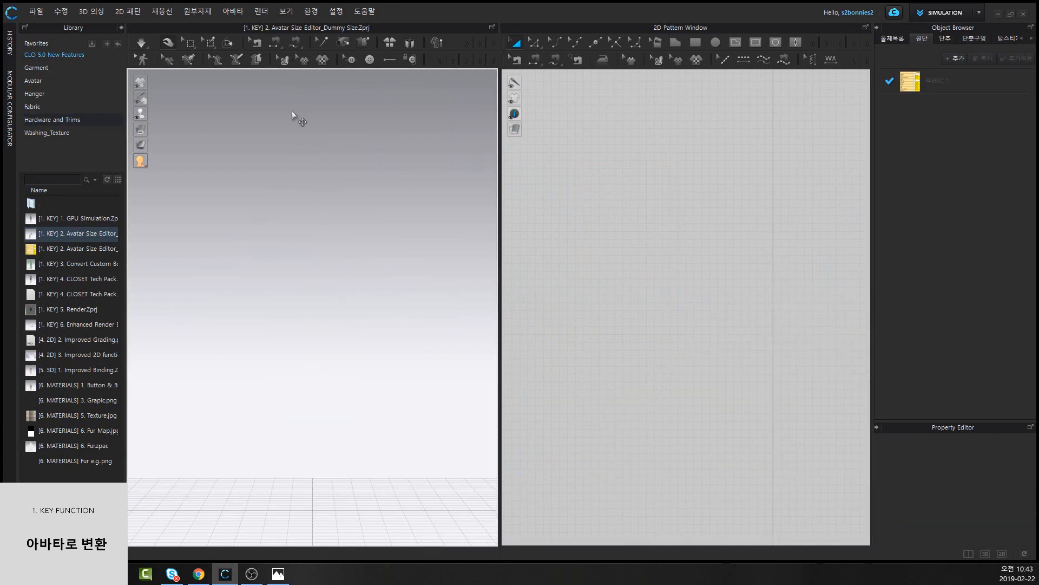
# Start Convert to Avatar and load the Custom Body Scan to CLO Avatar.avt file from the desktop's CLO 5.0 New Features folder
pyautogui.click(232, 12)
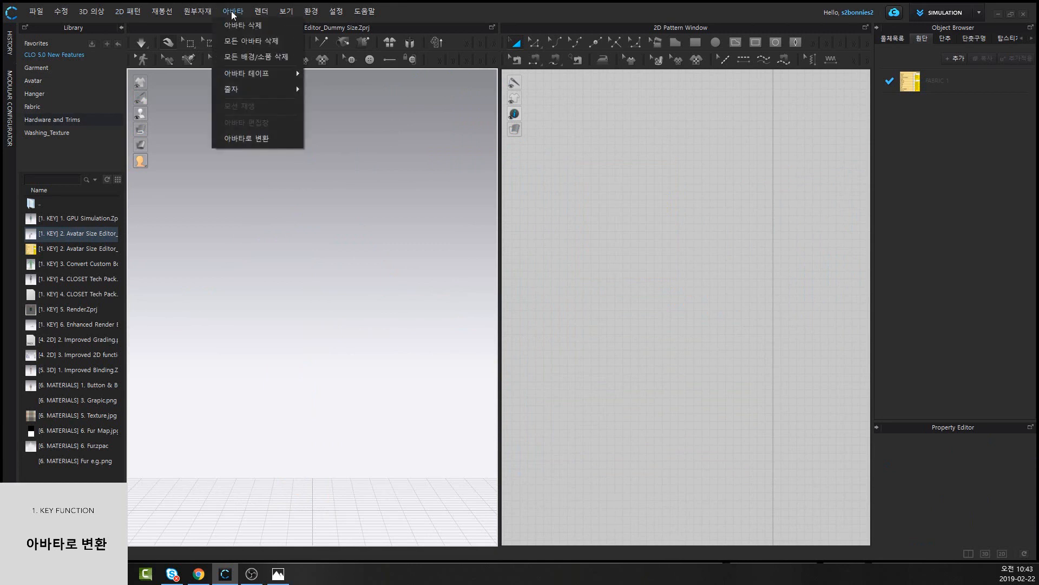
pyautogui.click(262, 140)
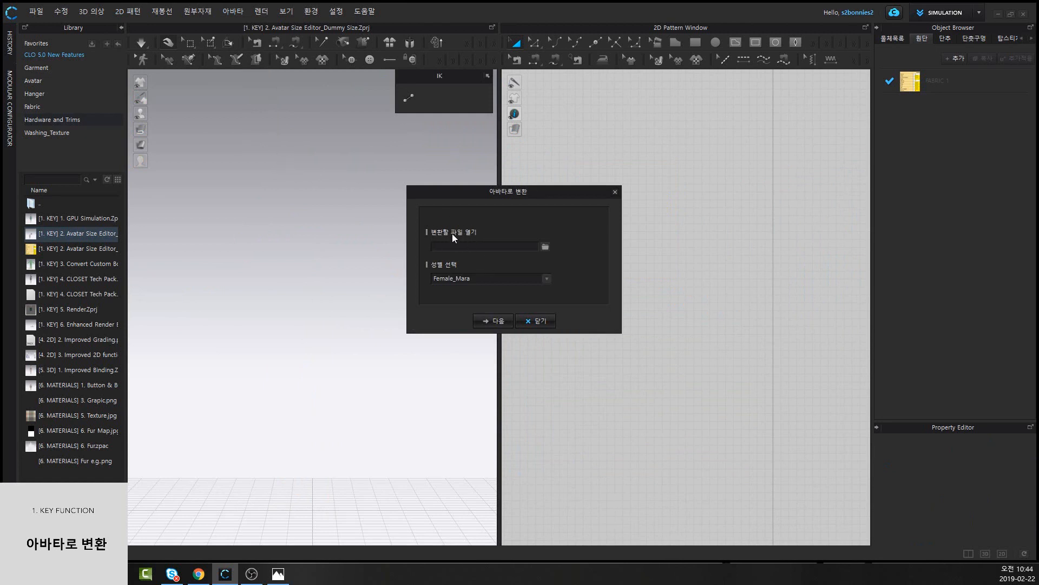
pyautogui.click(545, 247)
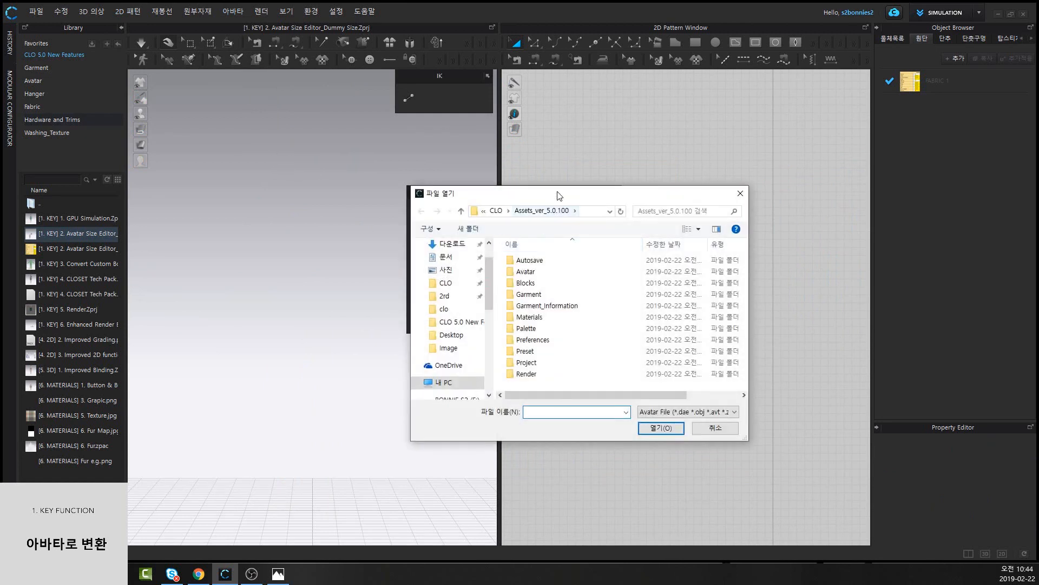
pyautogui.moveTo(564, 194); pyautogui.dragTo(675, 186)
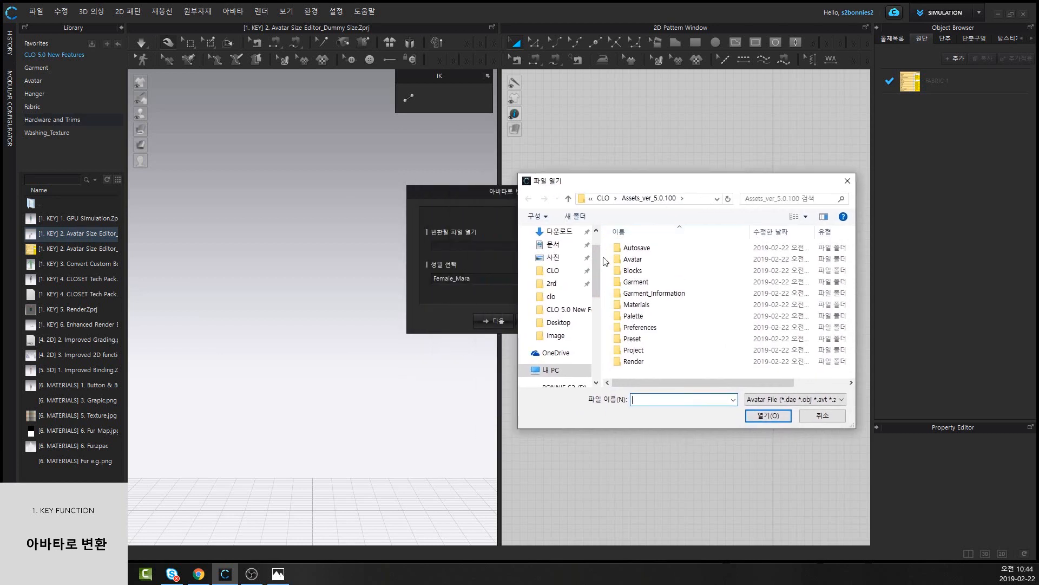
pyautogui.scroll(1, 596, 259)
pyautogui.click(572, 255)
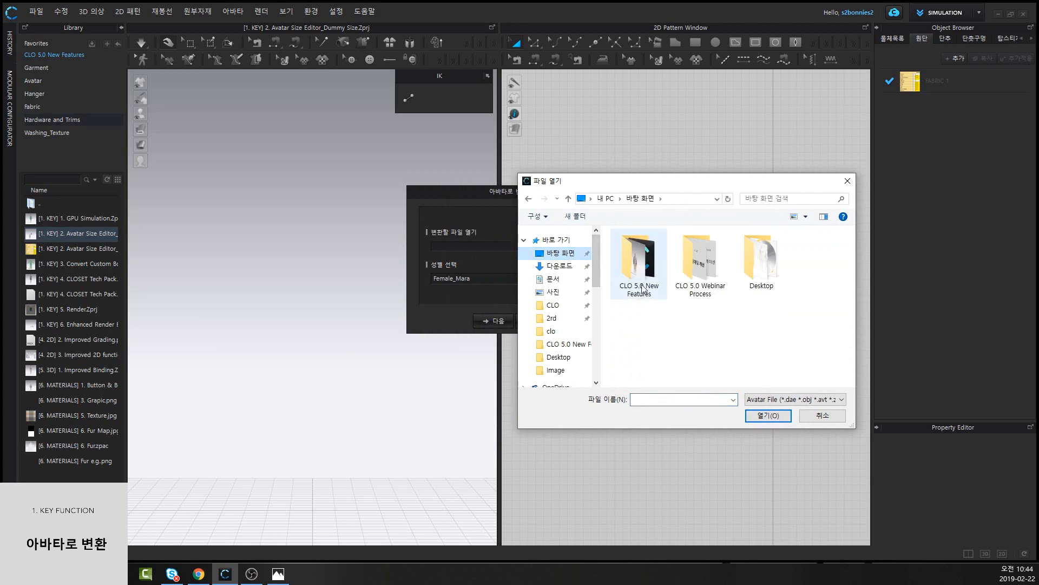
pyautogui.doubleClick(656, 261)
pyautogui.click(657, 262)
pyautogui.click(777, 418)
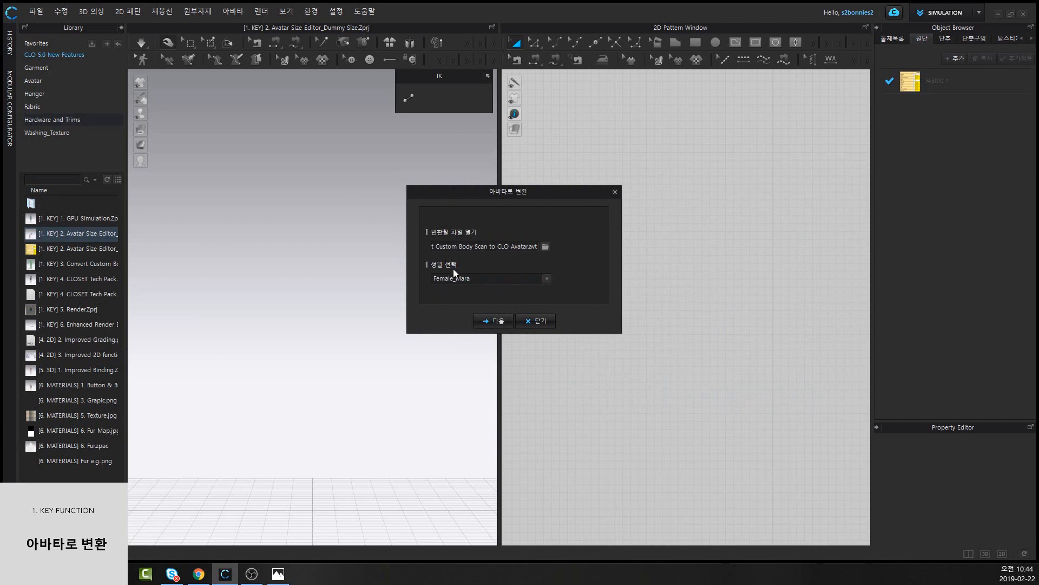
# Choose Male_Thomas as the base avatar, continue to the alignment stage and move its dialog clear of the 3D view
pyautogui.click(488, 277)
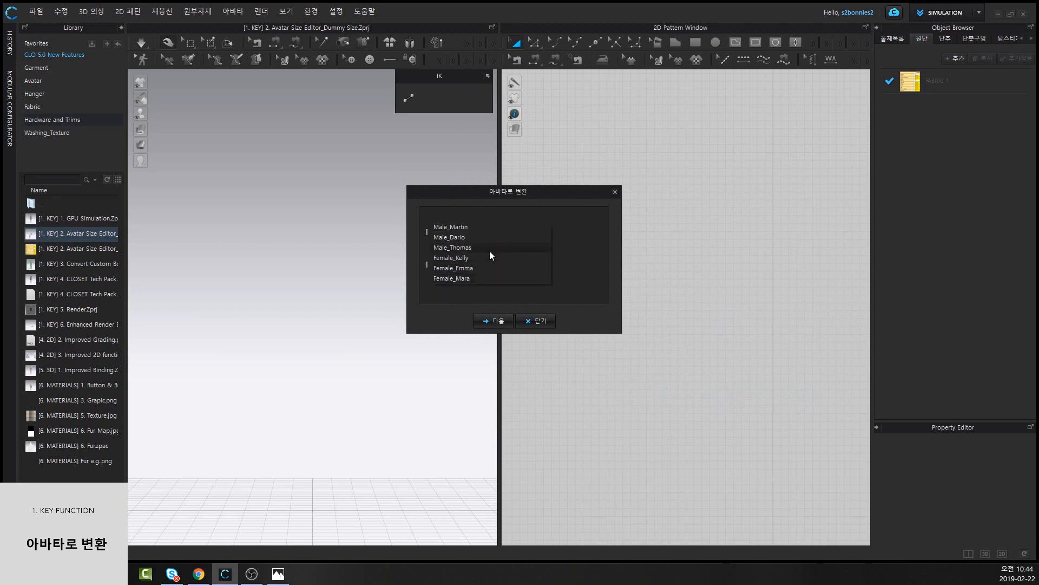
pyautogui.click(490, 250)
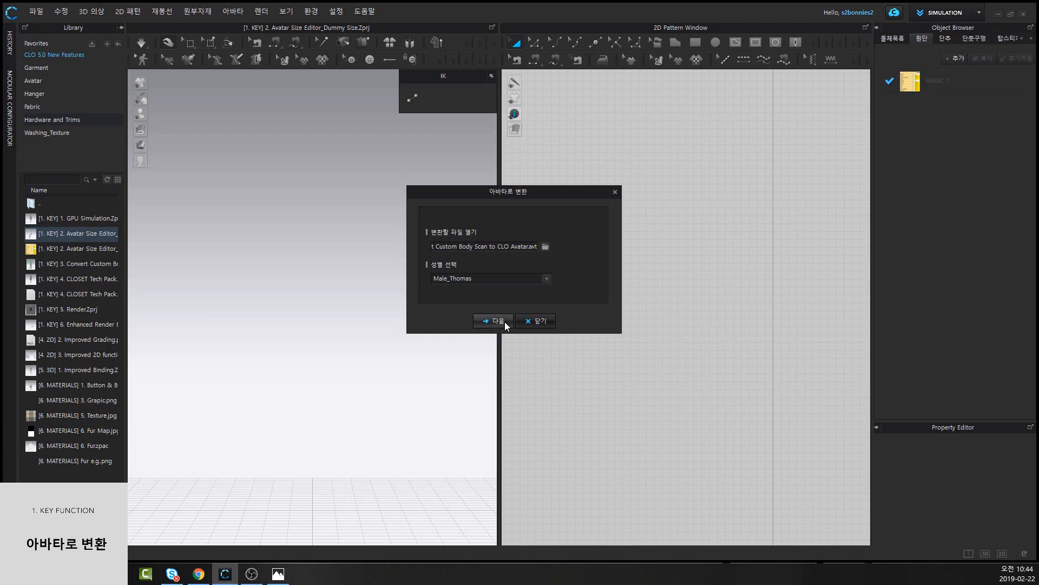
pyautogui.click(505, 322)
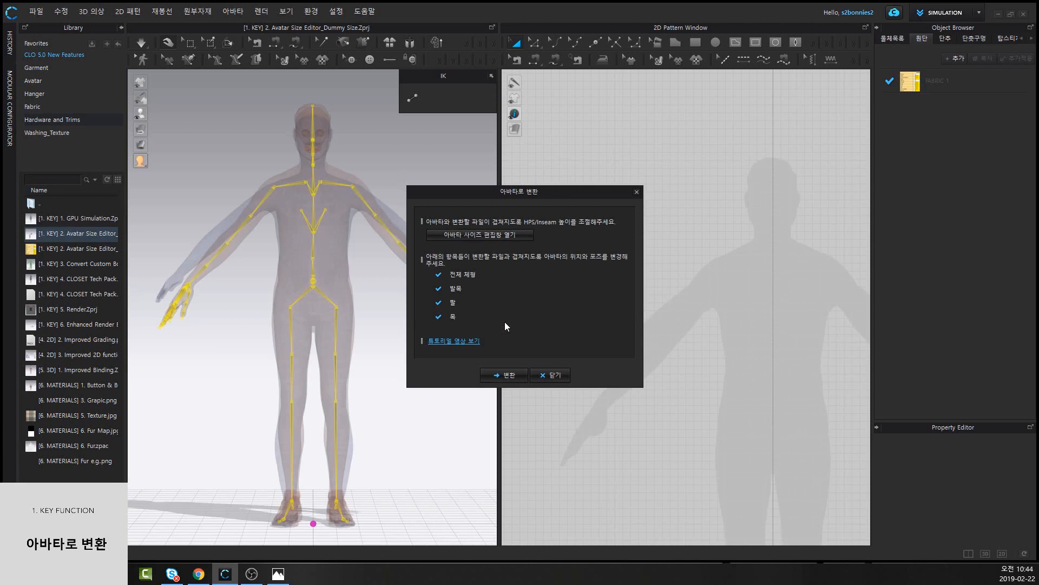
pyautogui.moveTo(553, 192); pyautogui.dragTo(662, 177)
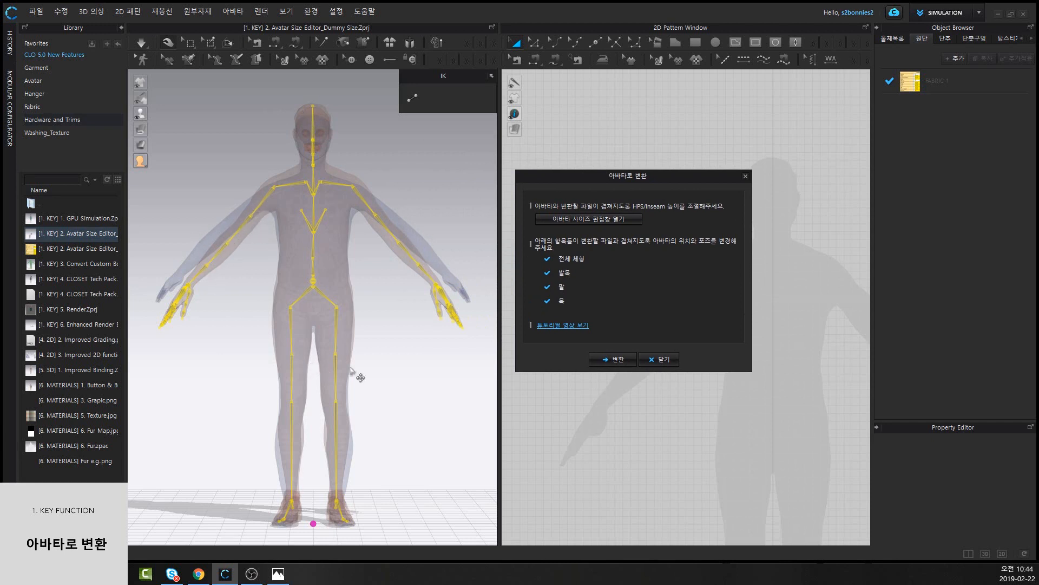
pyautogui.moveTo(659, 174)
pyautogui.mouseDown()
pyautogui.moveTo(622, 153)
pyautogui.moveTo(564, 167)
pyautogui.moveTo(643, 172)
pyautogui.mouseUp()
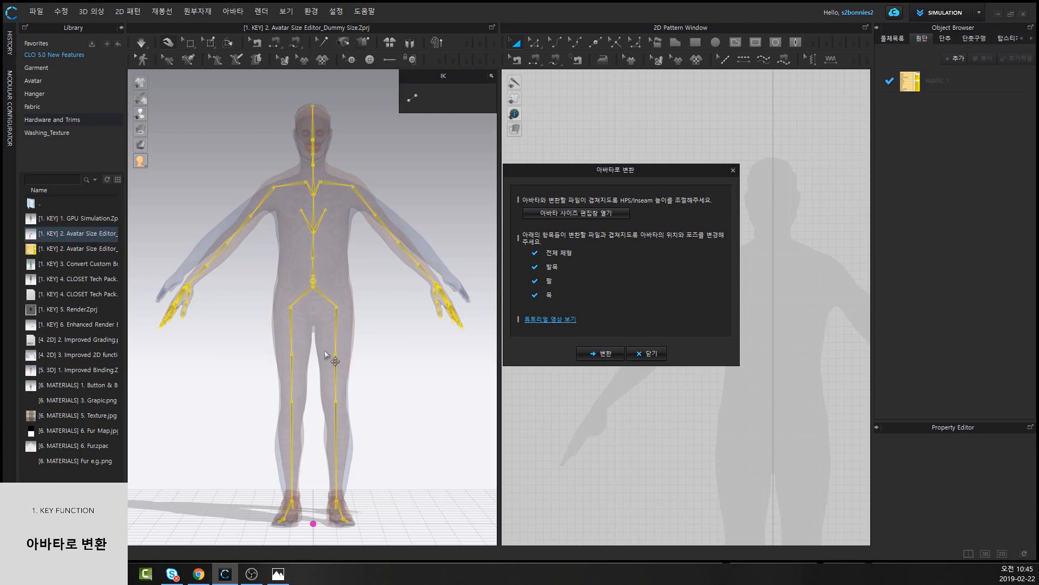
# Examine from several angles how the Male_Thomas avatar overlaps the body scan, from the head down to the feet
pyautogui.moveTo(404, 442); pyautogui.dragTo(358, 391, button='right')
pyautogui.scroll(3, 336, 162)
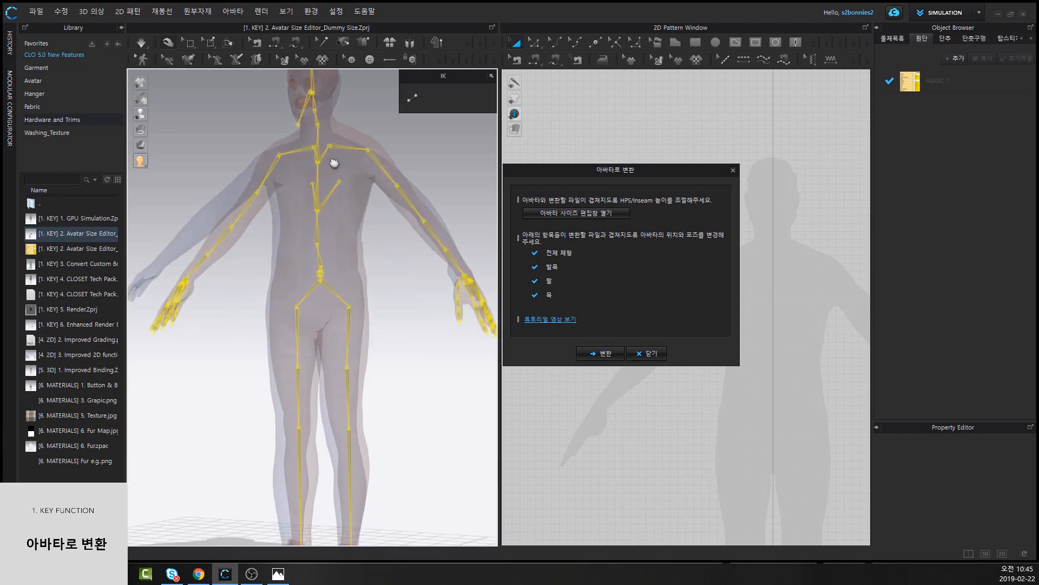
pyautogui.moveTo(334, 163); pyautogui.dragTo(345, 271, button='middle')
pyautogui.moveTo(418, 382); pyautogui.dragTo(351, 383, button='right')
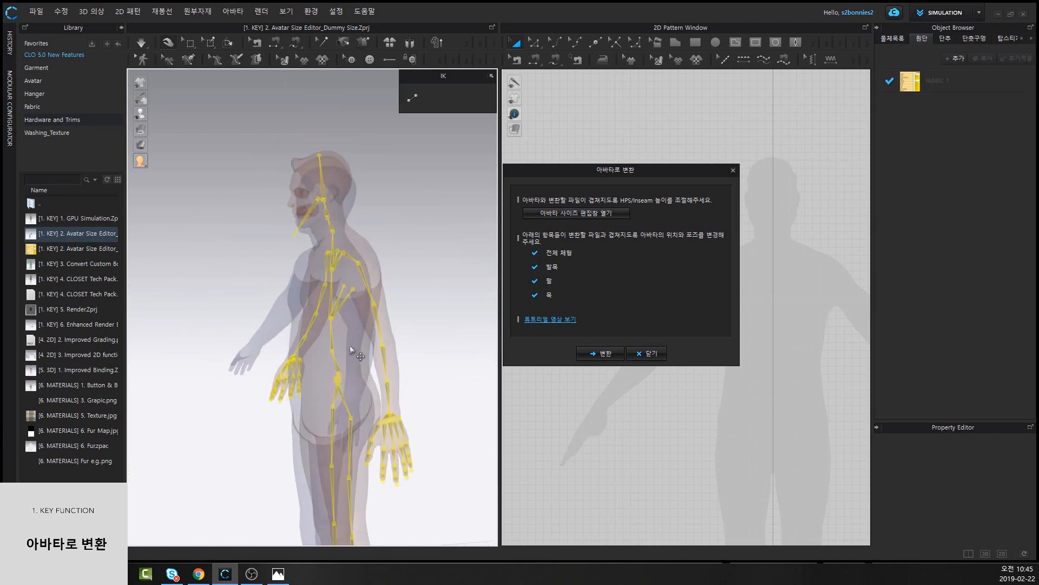
pyautogui.moveTo(350, 347); pyautogui.dragTo(323, 309, button='middle')
pyautogui.scroll(-1, 323, 308)
pyautogui.moveTo(350, 418); pyautogui.dragTo(312, 475, button='right')
pyautogui.scroll(-3, 324, 427)
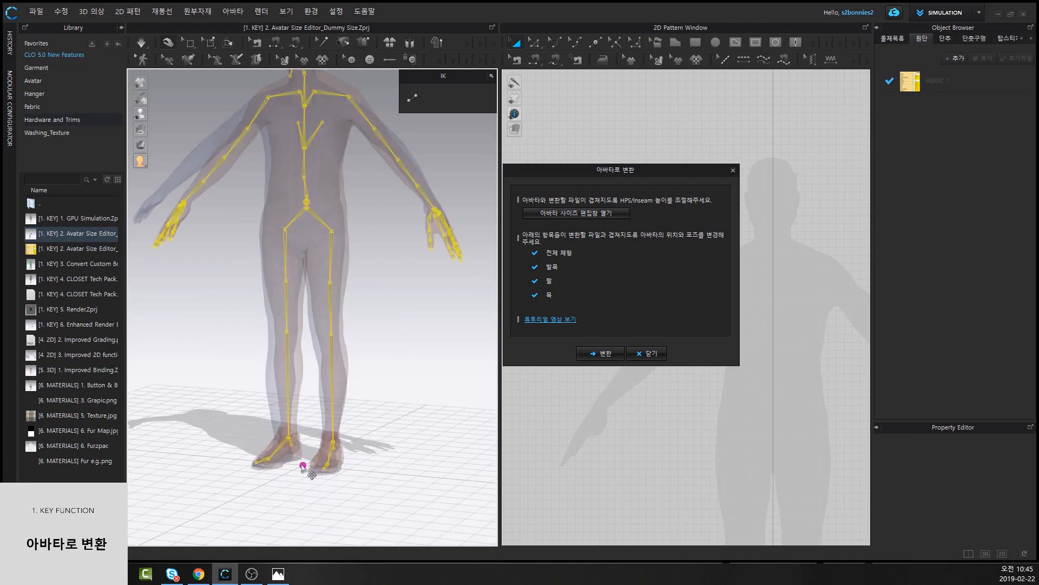
# Shift the whole avatar slightly backward along its depth axis, using the control point between the feet, to line up with the body scan
pyautogui.click(302, 467)
pyautogui.moveTo(421, 475); pyautogui.dragTo(324, 466, button='right')
pyautogui.moveTo(324, 464); pyautogui.dragTo(332, 464)
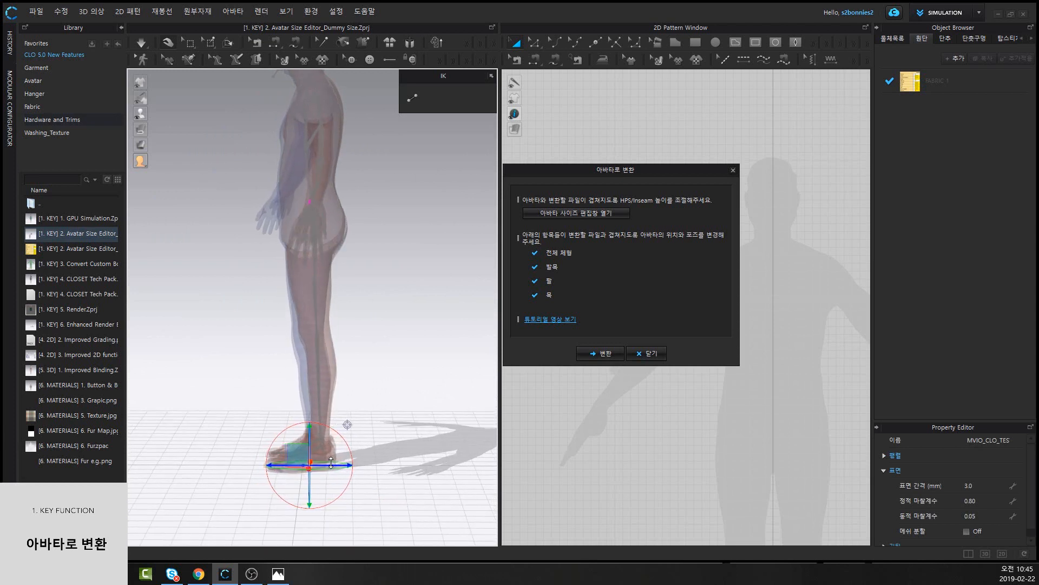
pyautogui.click(340, 334)
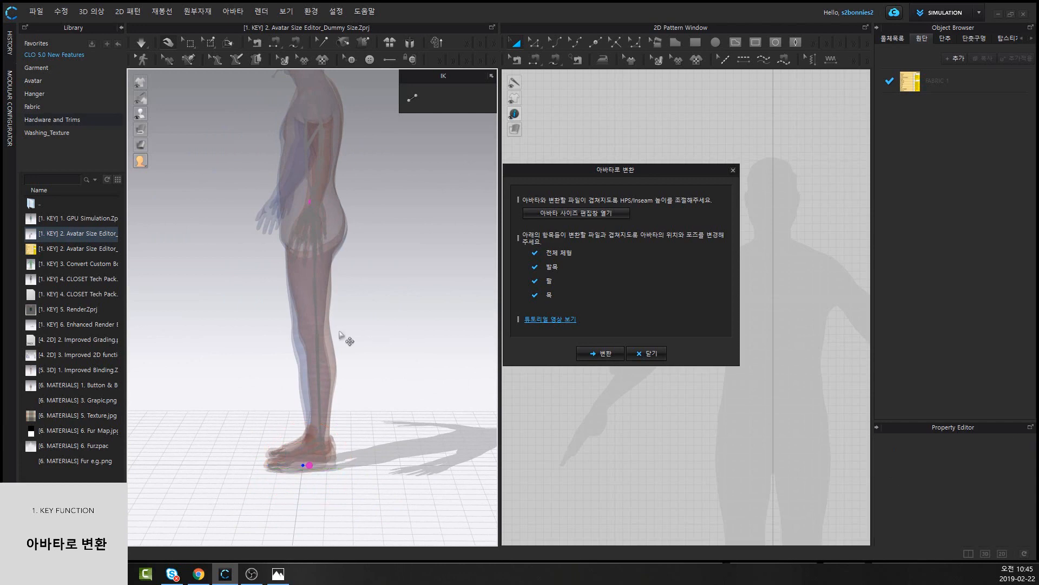
# Open the avatar size editor for the conversion and place it clear of the overlapping bodies in the 3D view
pyautogui.moveTo(275, 322); pyautogui.dragTo(381, 319, button='right')
pyautogui.moveTo(348, 214); pyautogui.dragTo(391, 297, button='middle')
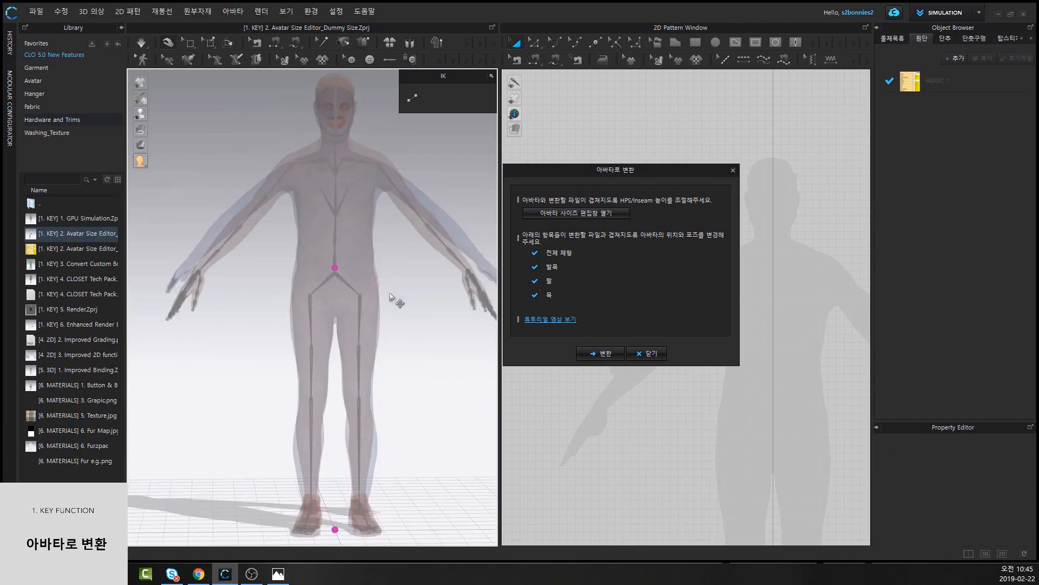
pyautogui.moveTo(303, 138); pyautogui.dragTo(293, 193, button='middle')
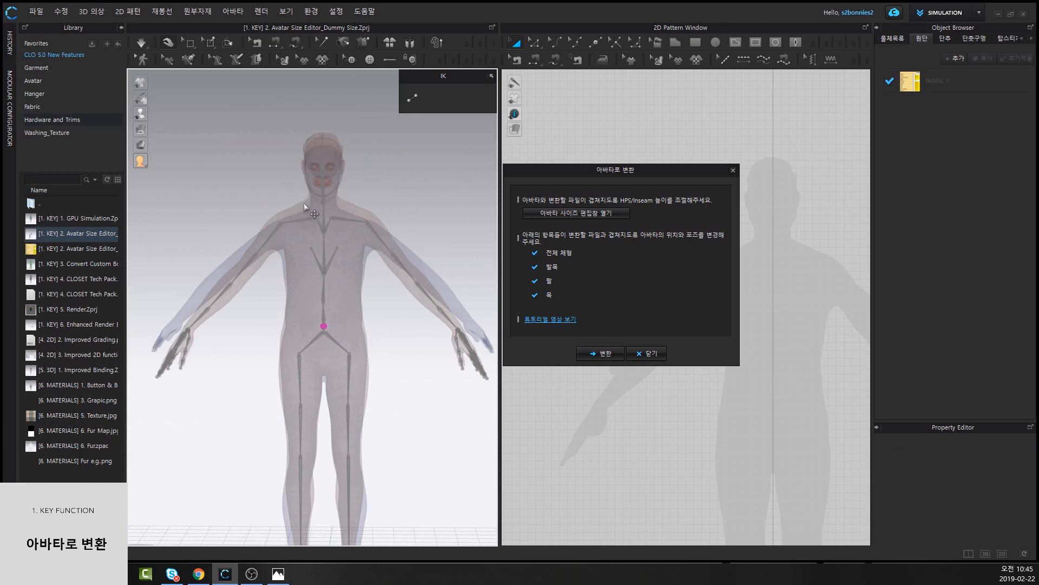
pyautogui.click(591, 211)
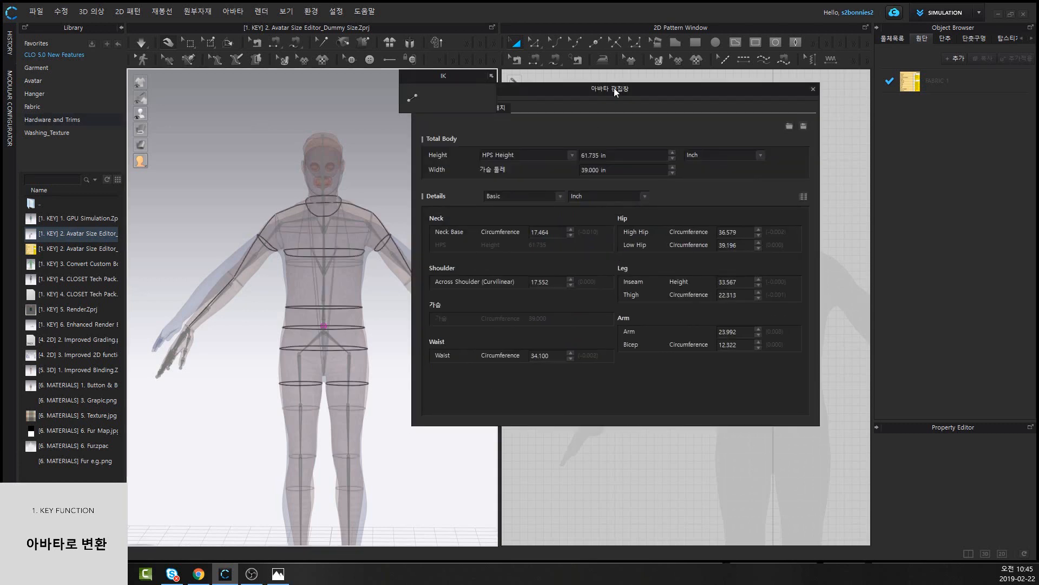
pyautogui.moveTo(613, 88); pyautogui.dragTo(799, 147)
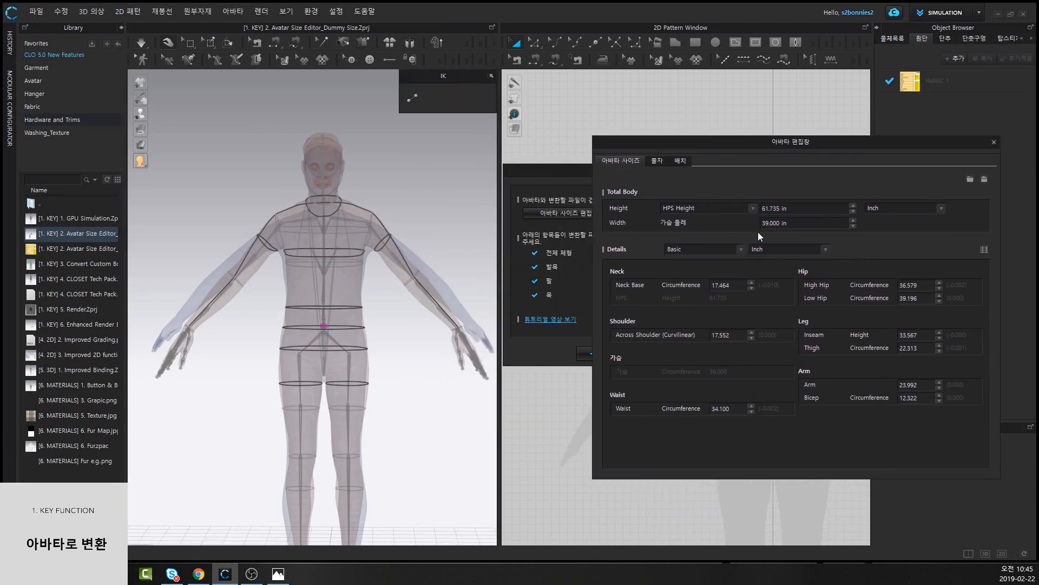
# Set the avatar's HPS height to 61 in, and refine it to 60.8 in to match the body scan
pyautogui.click(793, 208)
pyautogui.write('61')
pyautogui.press('Return')
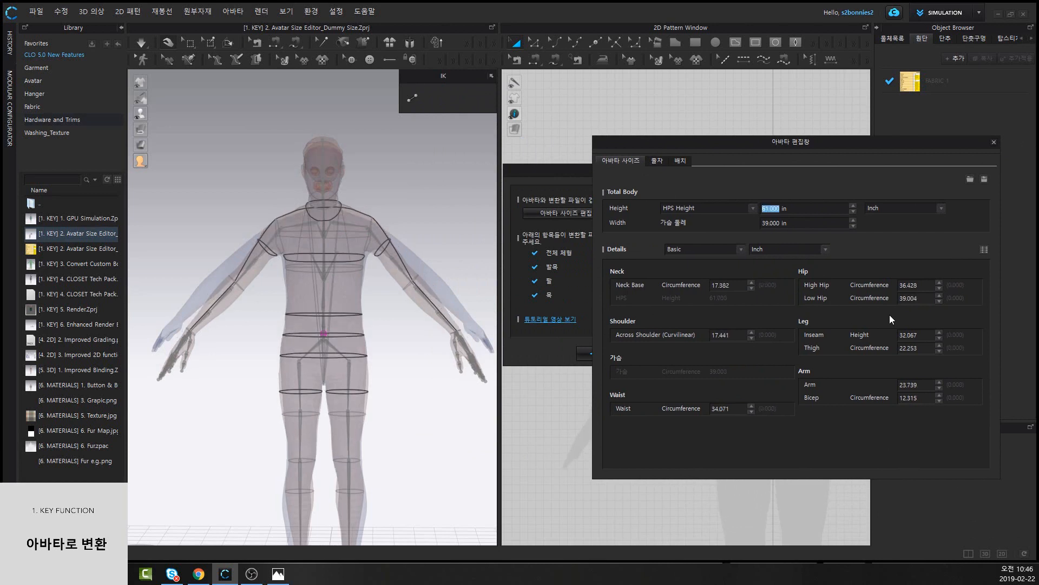
pyautogui.write('60.8')
pyautogui.press('Return')
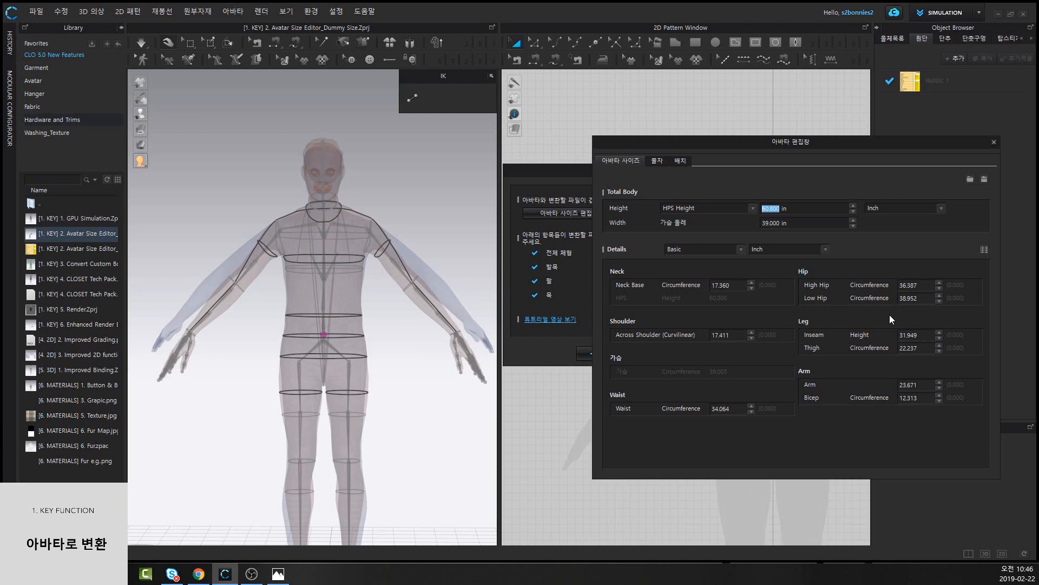
pyautogui.moveTo(781, 147); pyautogui.dragTo(775, 83)
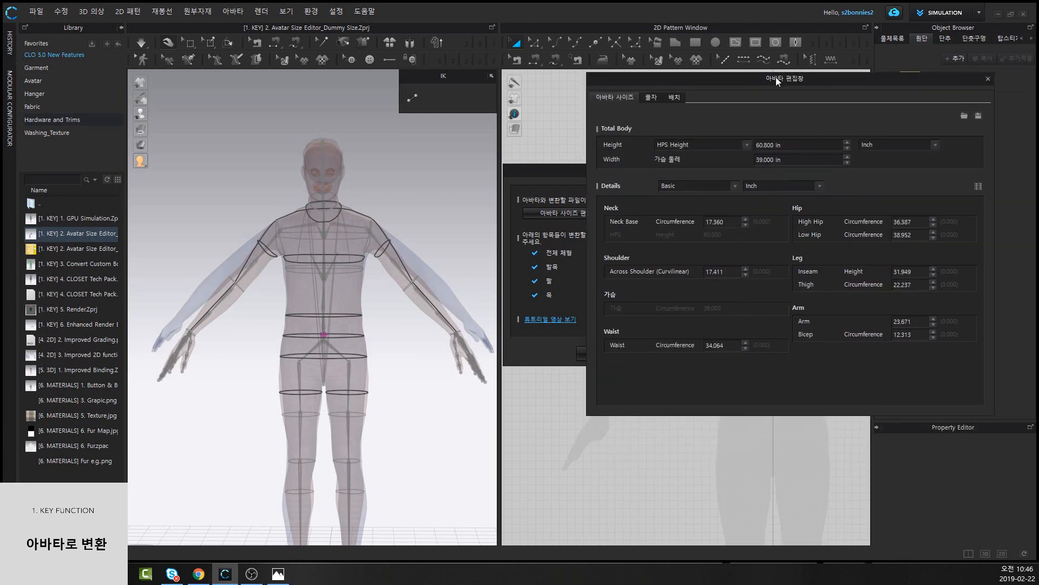
# Set the avatar's inseam height to 31.5 in, and correct it to 32 in to line up its crotch with the body scan
pyautogui.moveTo(385, 429); pyautogui.dragTo(386, 369, button='middle')
pyautogui.scroll(10, 326, 280)
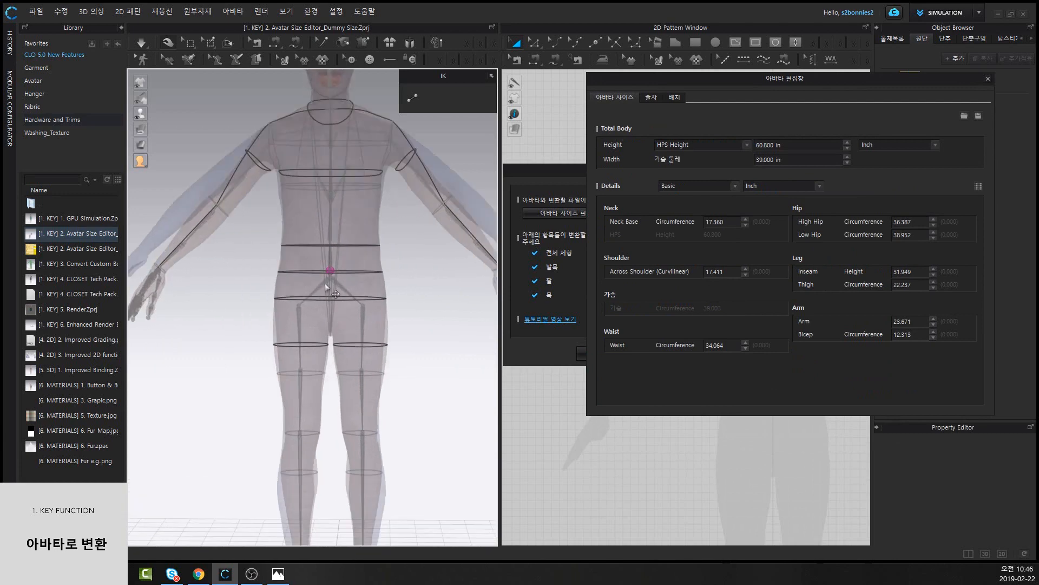
pyautogui.scroll(5, 344, 258)
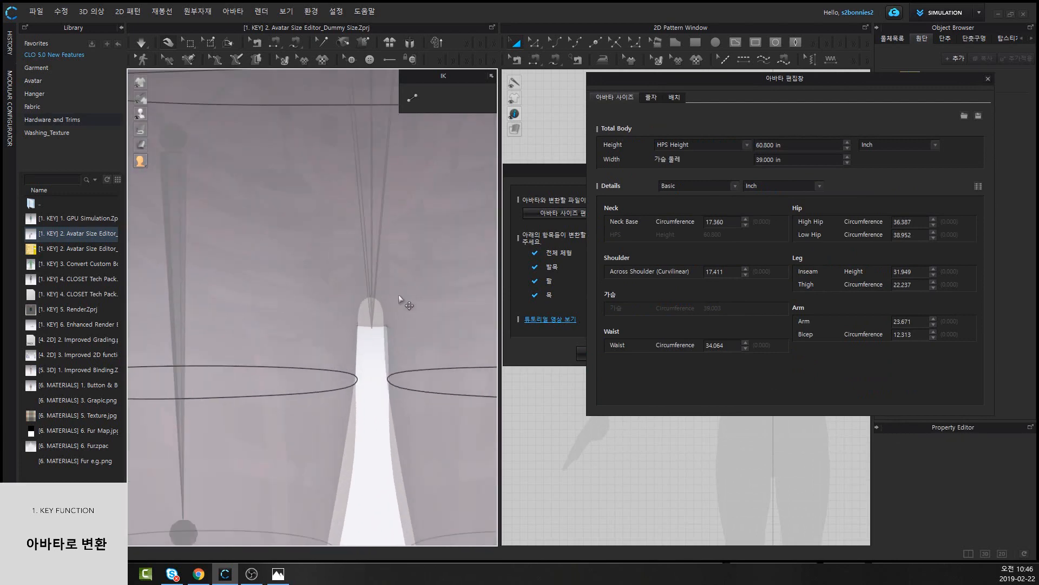
pyautogui.moveTo(395, 297); pyautogui.dragTo(366, 294, button='middle')
pyautogui.moveTo(357, 331)
pyautogui.mouseDown(button='right')
pyautogui.moveTo(350, 277)
pyautogui.moveTo(348, 337)
pyautogui.mouseUp(button='right')
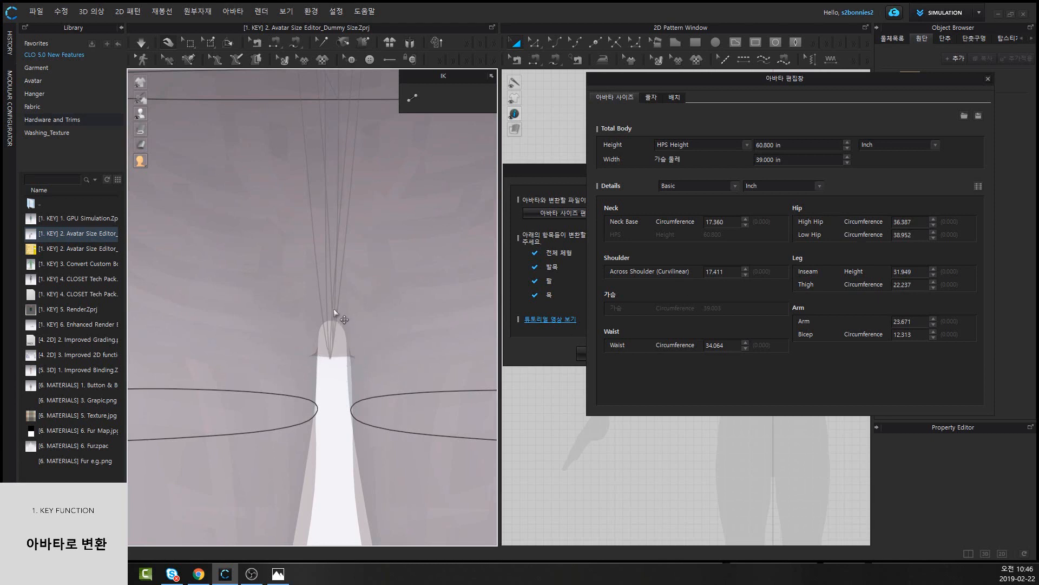
pyautogui.doubleClick(921, 270)
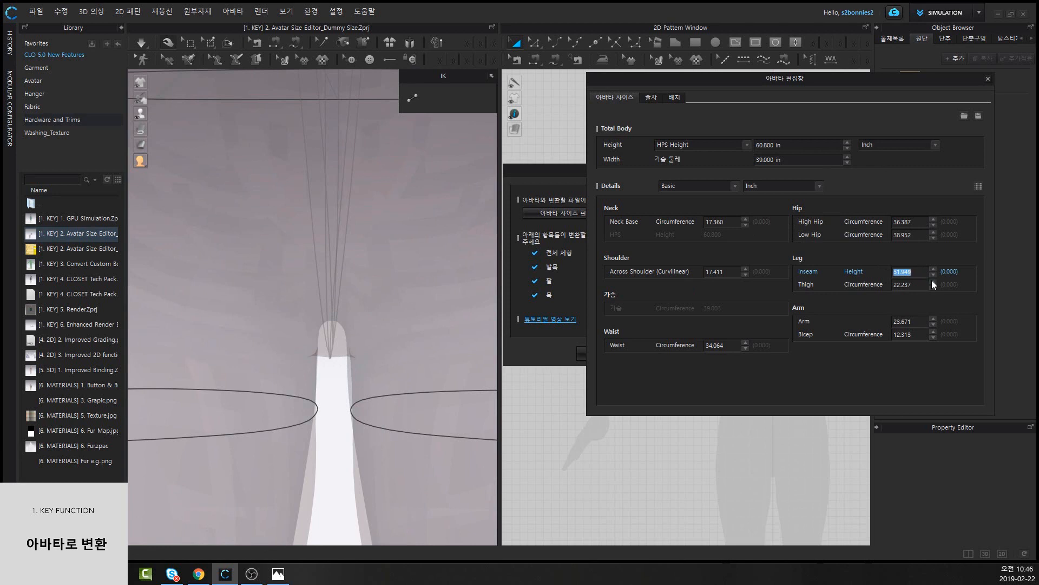
pyautogui.write('31.5')
pyautogui.press('Return')
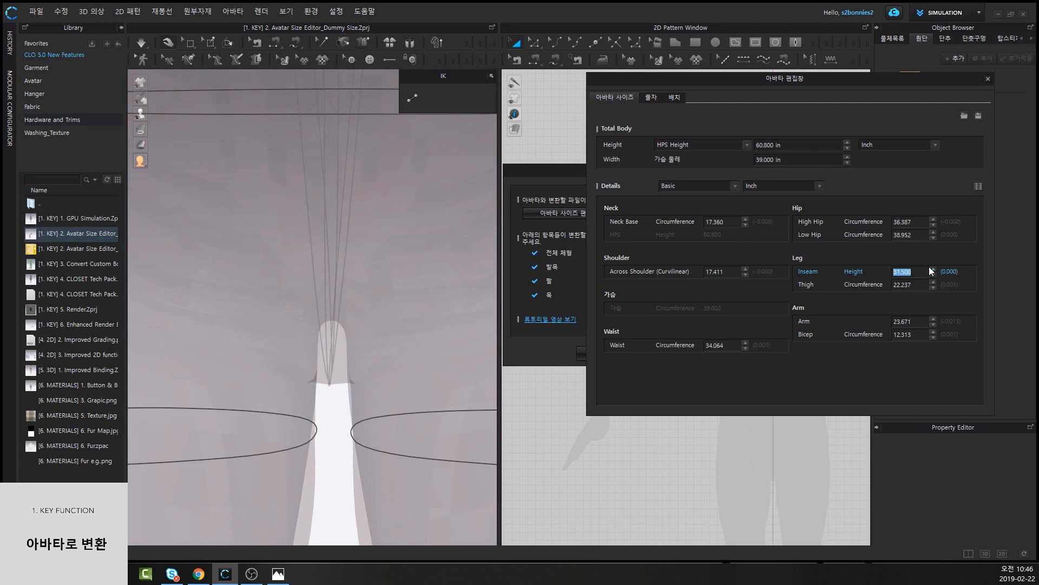
pyautogui.write('32')
pyautogui.press('Return')
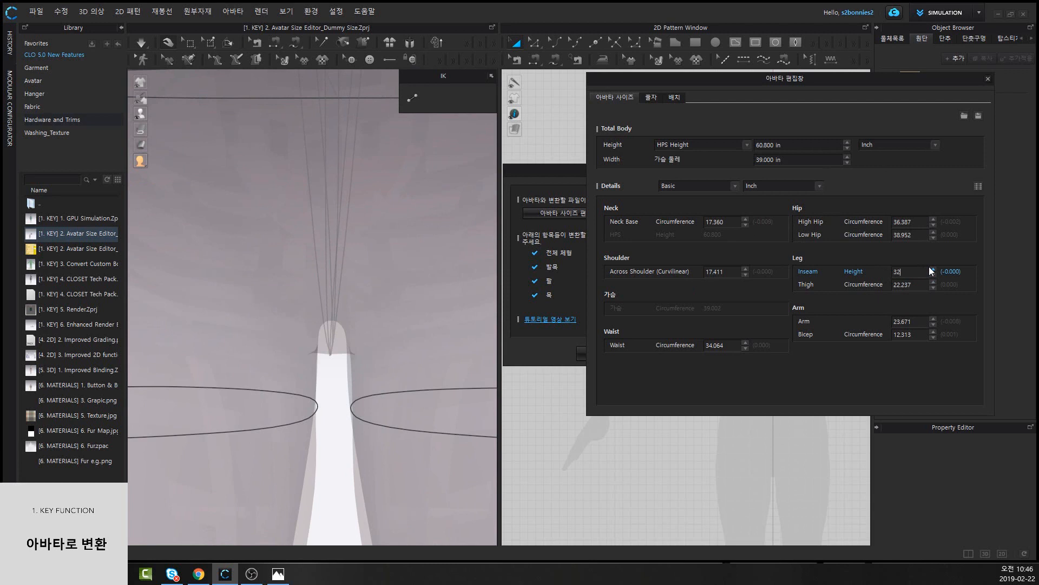
# Refine the inseam height to 32.3 in and on to 32.6 in, and close the avatar size editor
pyautogui.write('32.3')
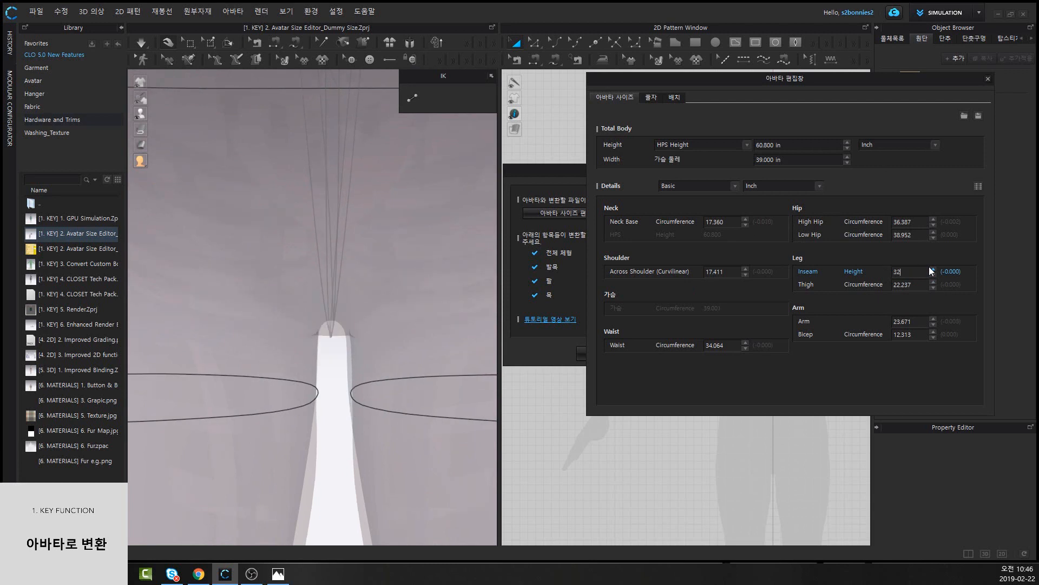
pyautogui.press('Return')
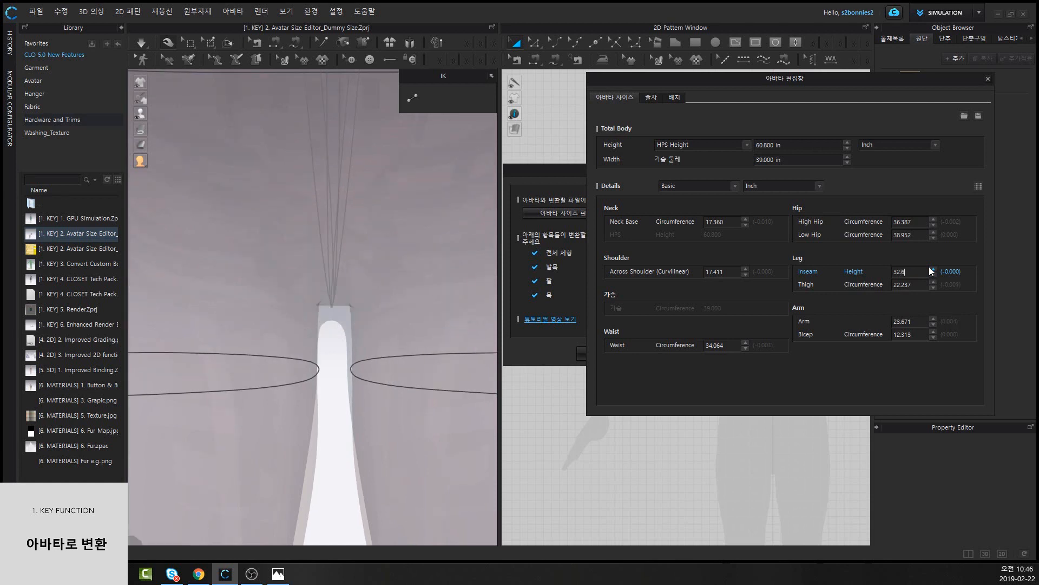
pyautogui.press('Return')
pyautogui.scroll(-10, 362, 171)
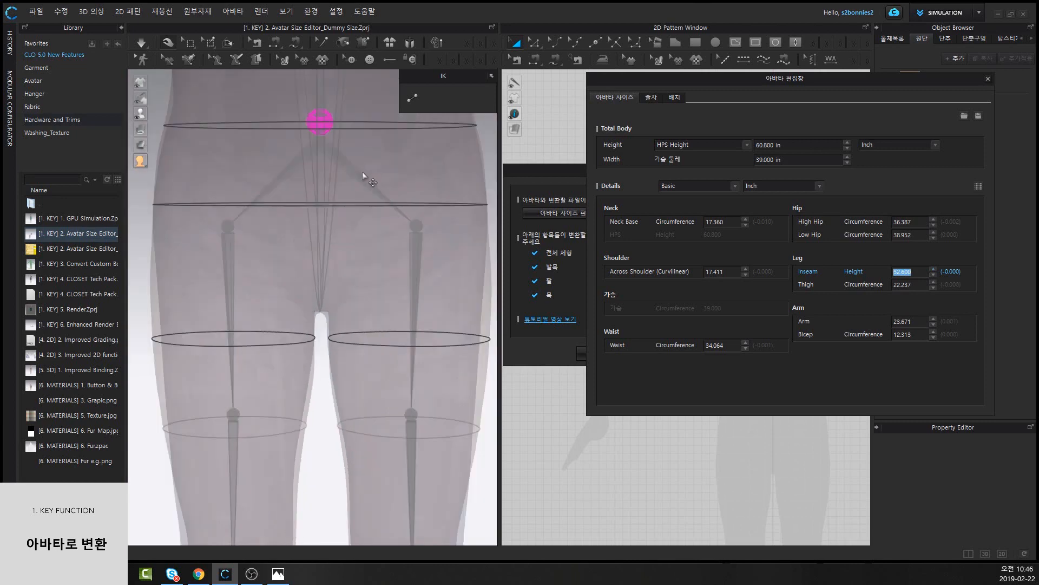
pyautogui.scroll(-5, 355, 245)
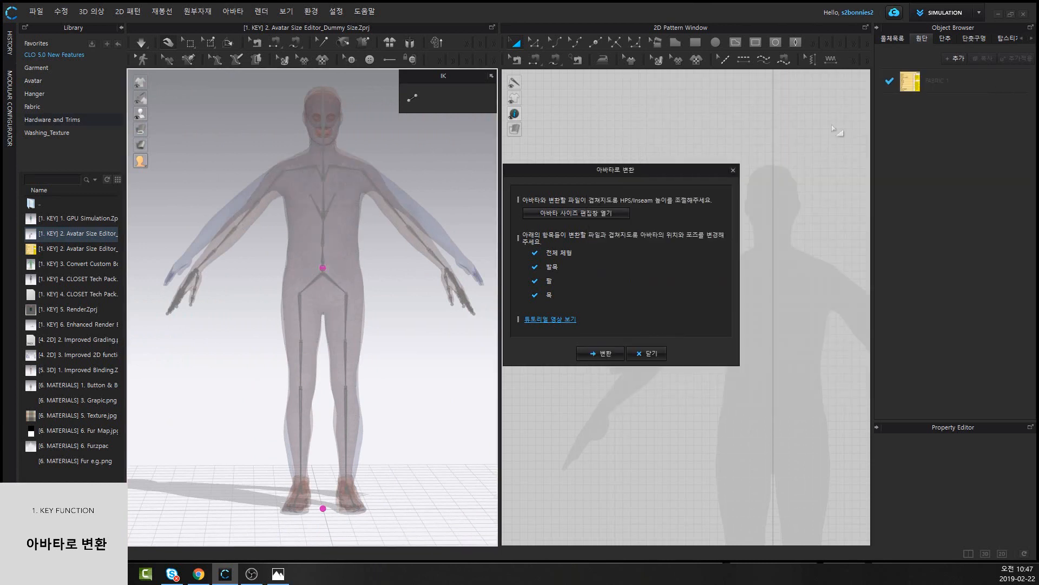
pyautogui.click(988, 79)
# Rotate the avatar's right arm and left arm upward at the shoulders to match the body scan's arms seen from the front
pyautogui.moveTo(308, 300); pyautogui.dragTo(282, 171, button='right')
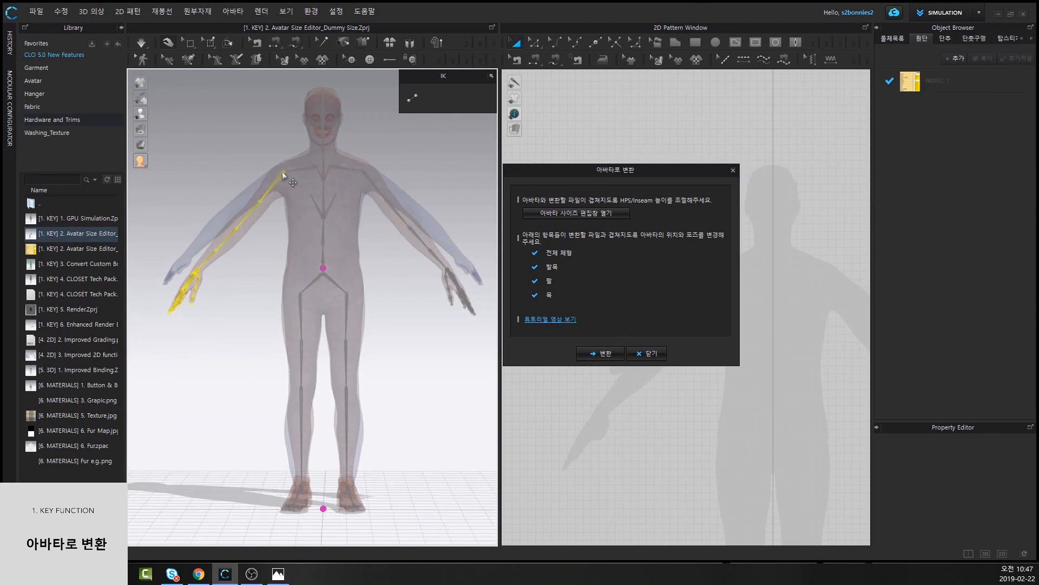
pyautogui.click(281, 171)
pyautogui.moveTo(322, 154); pyautogui.dragTo(332, 158)
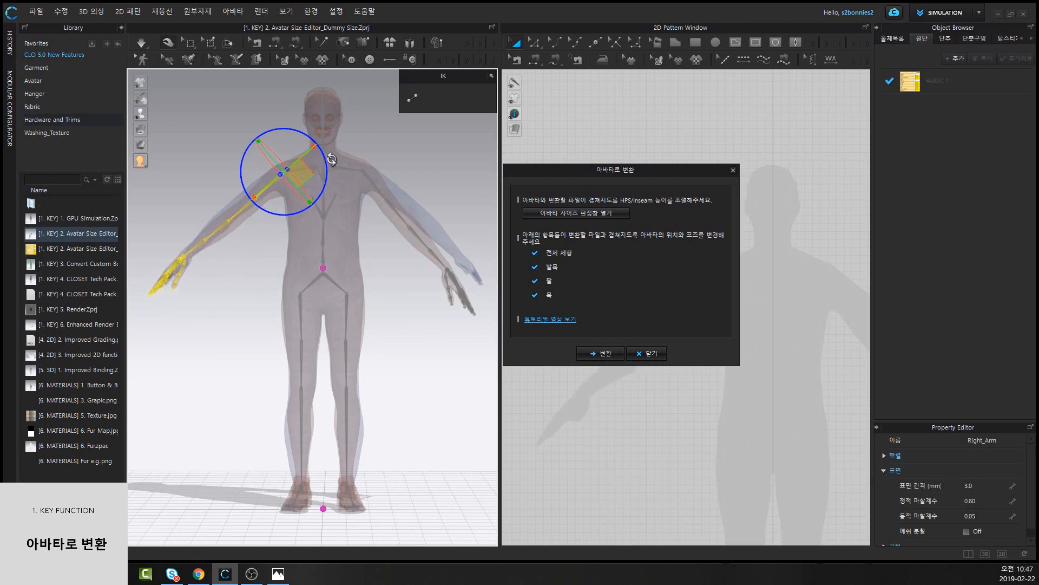
pyautogui.click(357, 173)
pyautogui.moveTo(399, 158); pyautogui.dragTo(403, 155)
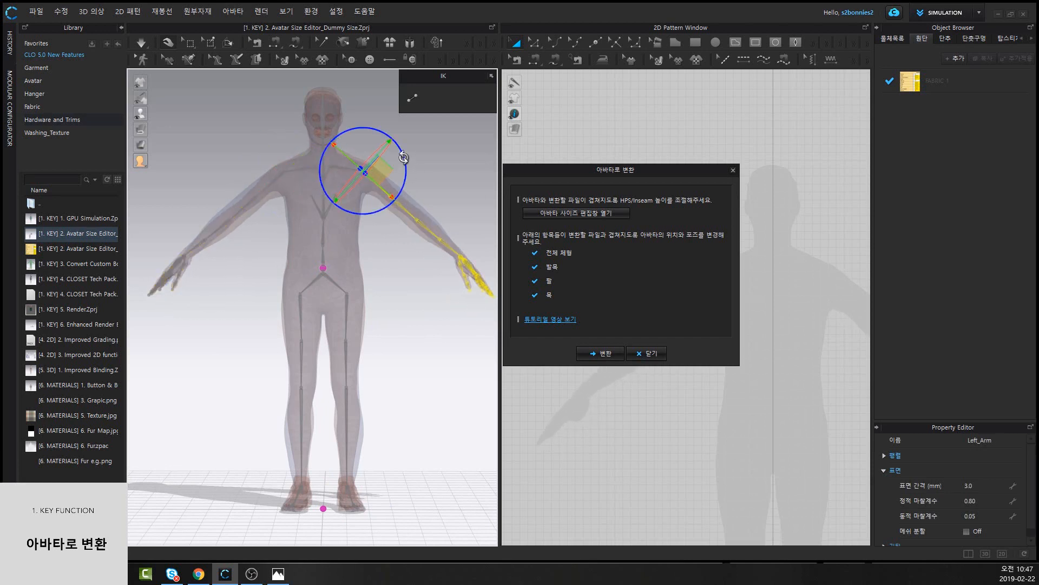
# Rotate the avatar's left arm forward at the shoulder to match the body scan's arm seen from the side
pyautogui.moveTo(312, 291); pyautogui.dragTo(193, 319, button='right')
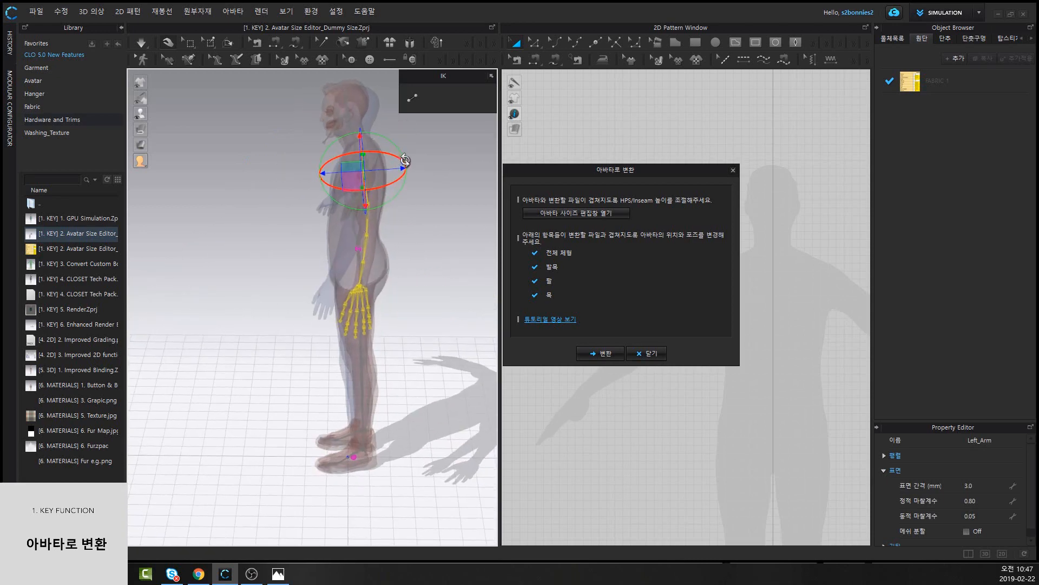
pyautogui.moveTo(404, 242); pyautogui.dragTo(409, 232, button='right')
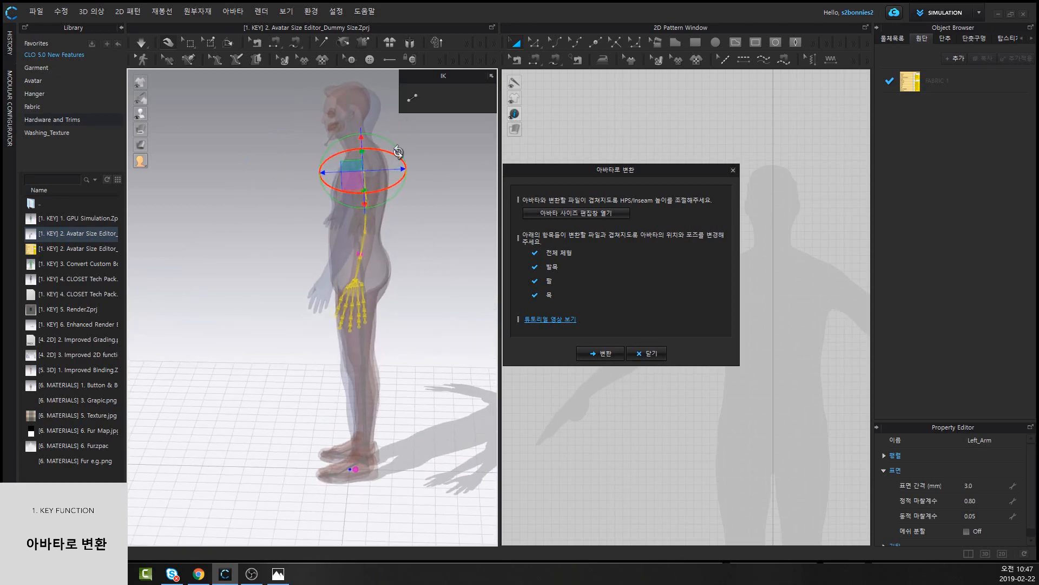
pyautogui.moveTo(399, 152); pyautogui.dragTo(403, 157)
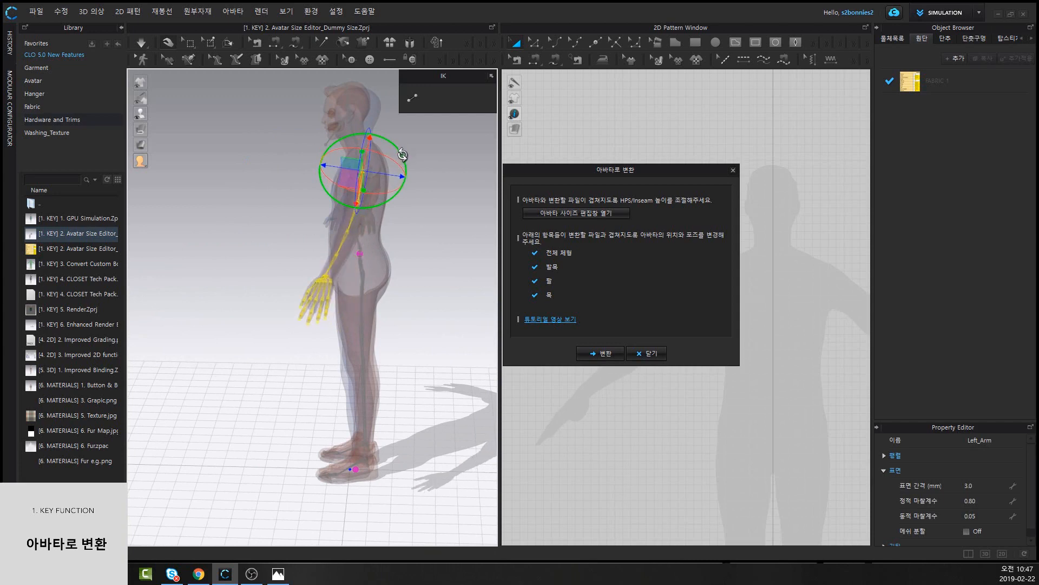
# Rotate the avatar's right arm forward at the shoulder to overlap the body scan's right arm
pyautogui.moveTo(230, 276); pyautogui.dragTo(324, 206, button='right')
pyautogui.click(290, 177)
pyautogui.moveTo(290, 181); pyautogui.dragTo(302, 352)
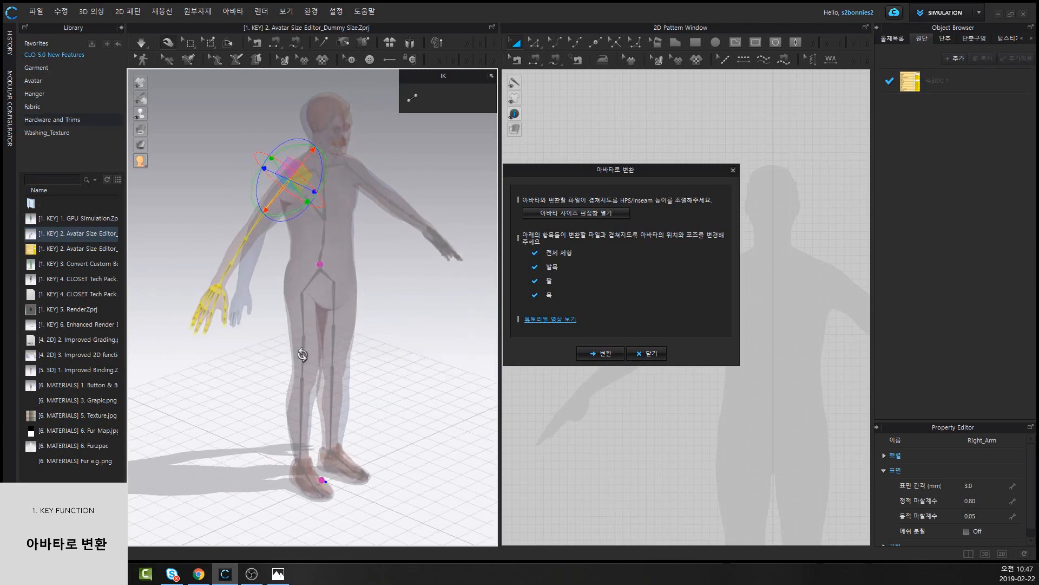
pyautogui.moveTo(302, 352); pyautogui.dragTo(359, 343, button='right')
pyautogui.moveTo(283, 216); pyautogui.dragTo(271, 211)
# Examine from the front how well the posed avatar overlaps the whole body scan
pyautogui.moveTo(320, 318); pyautogui.dragTo(262, 346, button='right')
pyautogui.click(262, 345)
pyautogui.press('2')
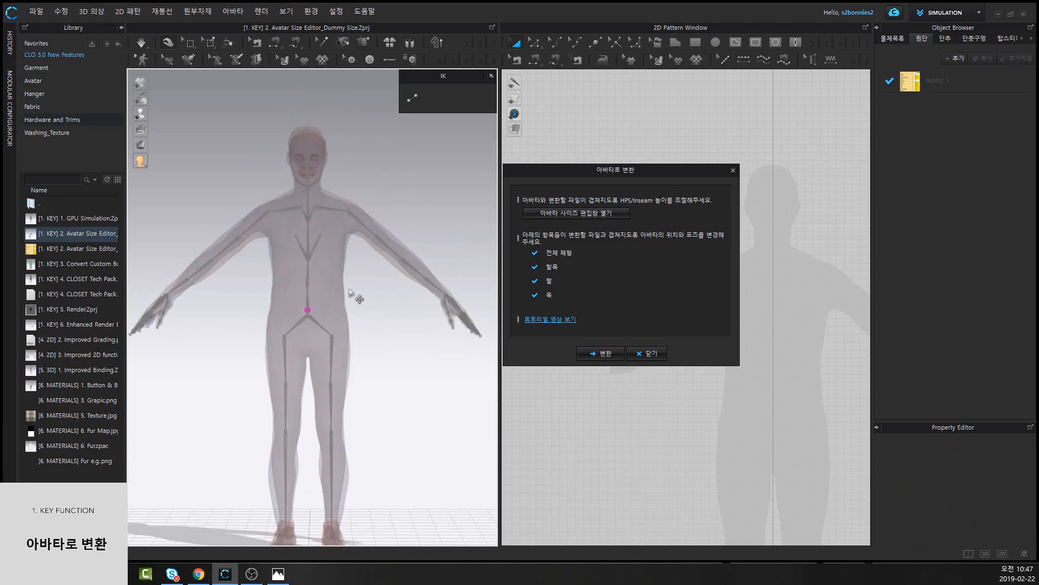
pyautogui.moveTo(355, 286); pyautogui.dragTo(346, 239, button='middle')
pyautogui.moveTo(374, 286)
pyautogui.mouseDown(button='right')
pyautogui.moveTo(331, 286)
pyautogui.moveTo(374, 283)
pyautogui.mouseUp(button='right')
pyautogui.moveTo(377, 259); pyautogui.dragTo(406, 262, button='middle')
pyautogui.scroll(-3, 406, 263)
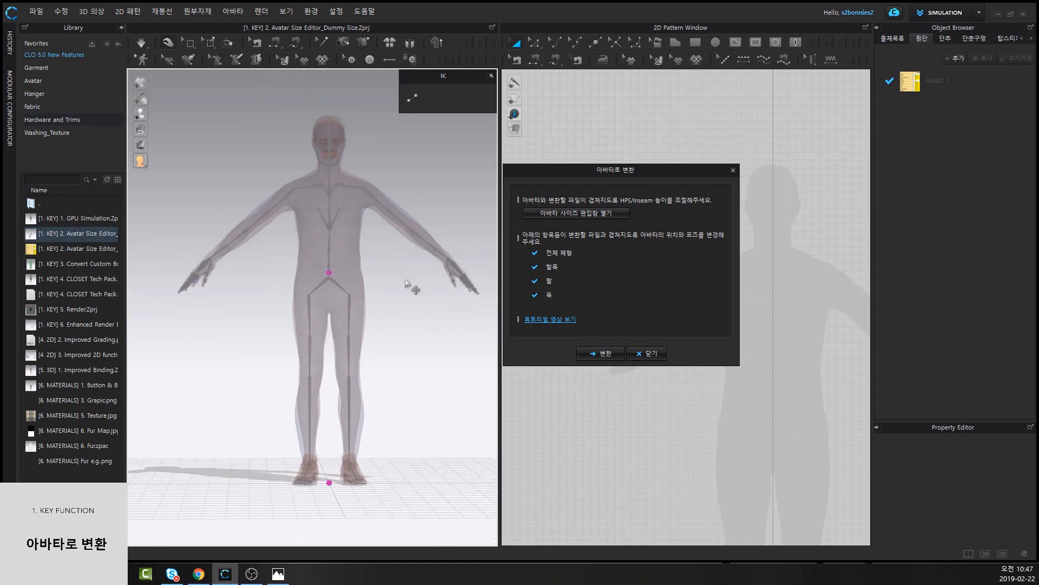
pyautogui.scroll(-2, 409, 300)
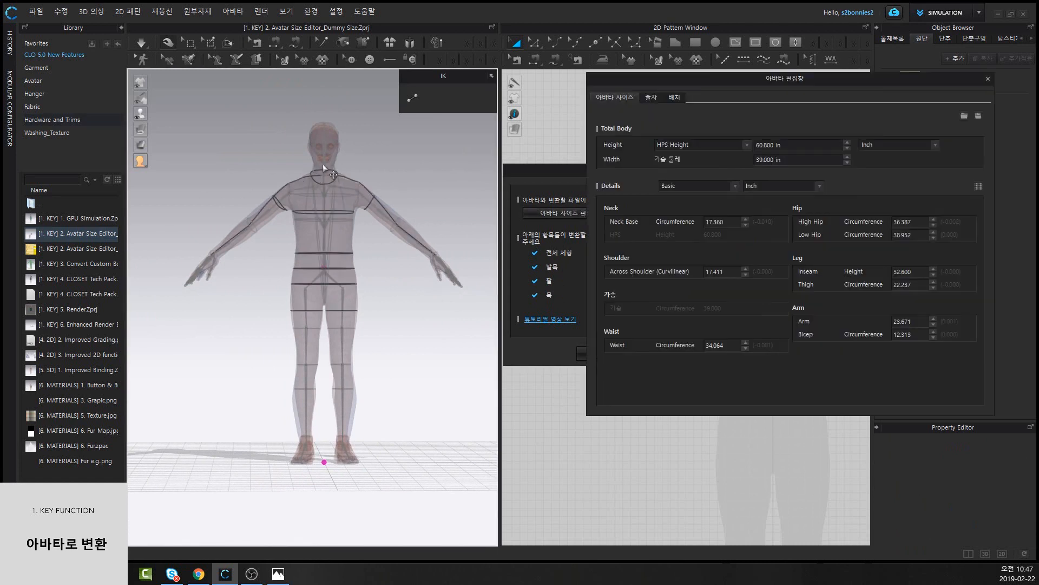
# Reopen the avatar size editor clear of the 3D view, set the HPS height to 60.65 in, and close the editor
pyautogui.moveTo(784, 86); pyautogui.dragTo(771, 121)
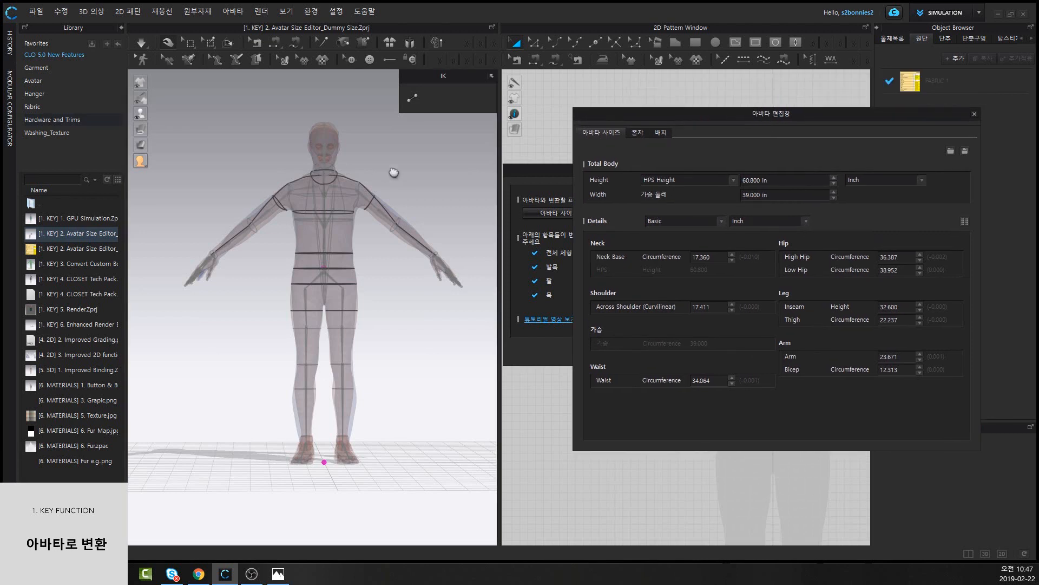
pyautogui.scroll(5, 438, 244)
pyautogui.moveTo(439, 244); pyautogui.dragTo(402, 300, button='middle')
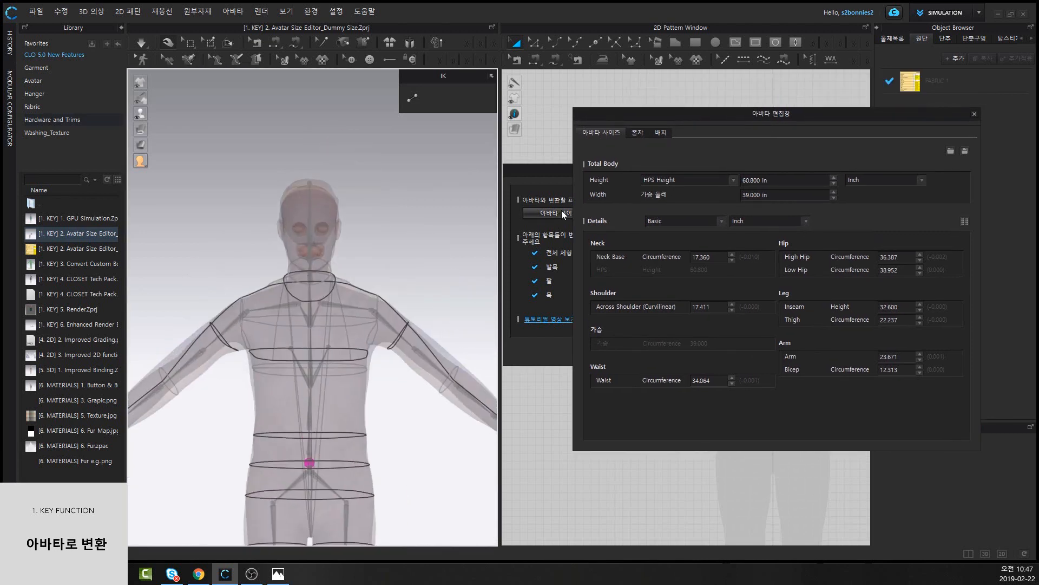
pyautogui.click(782, 180)
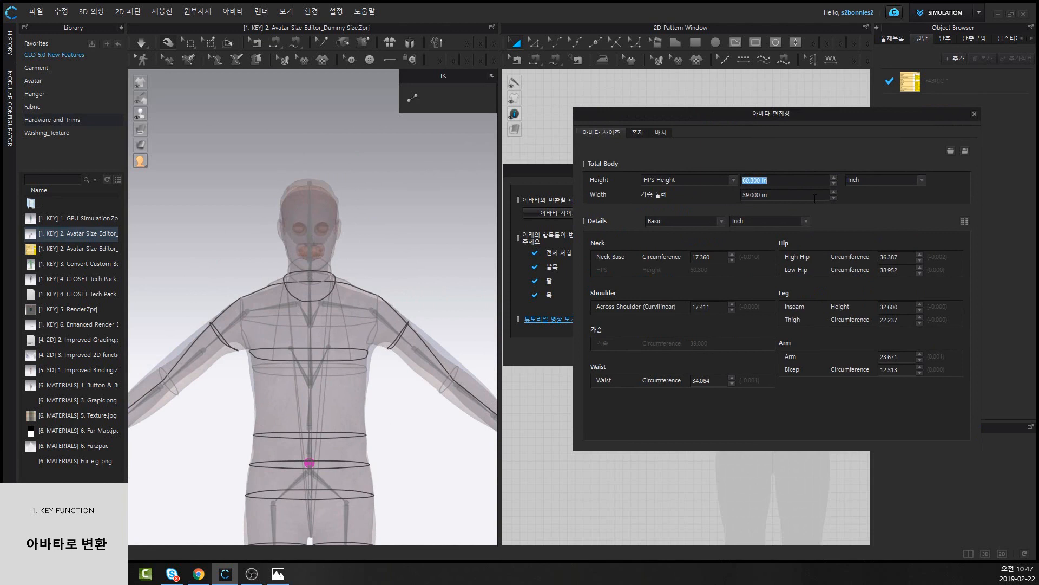
pyautogui.write('60')
pyautogui.write('.65')
pyautogui.press('Return')
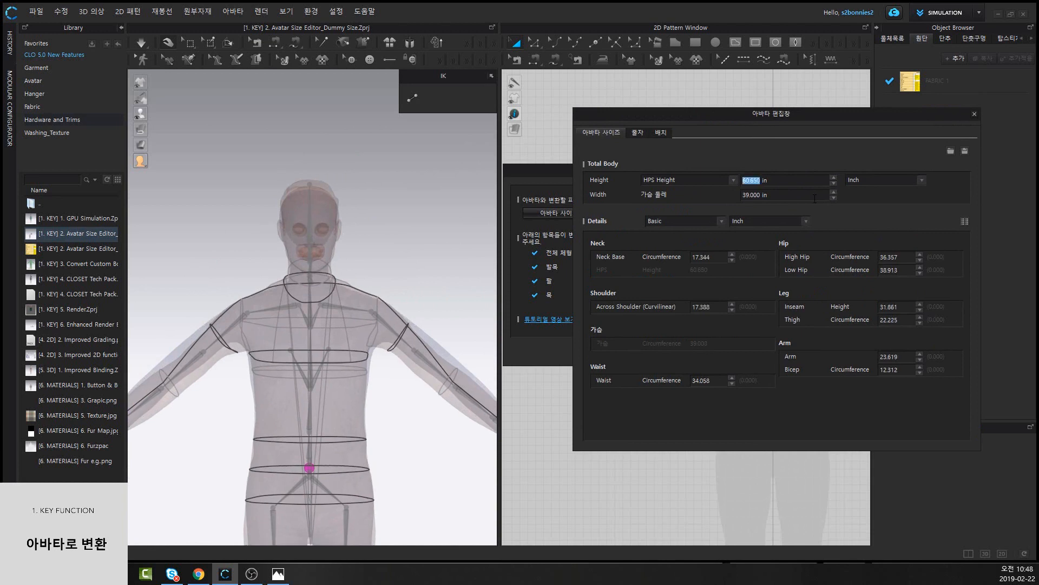
pyautogui.click(975, 113)
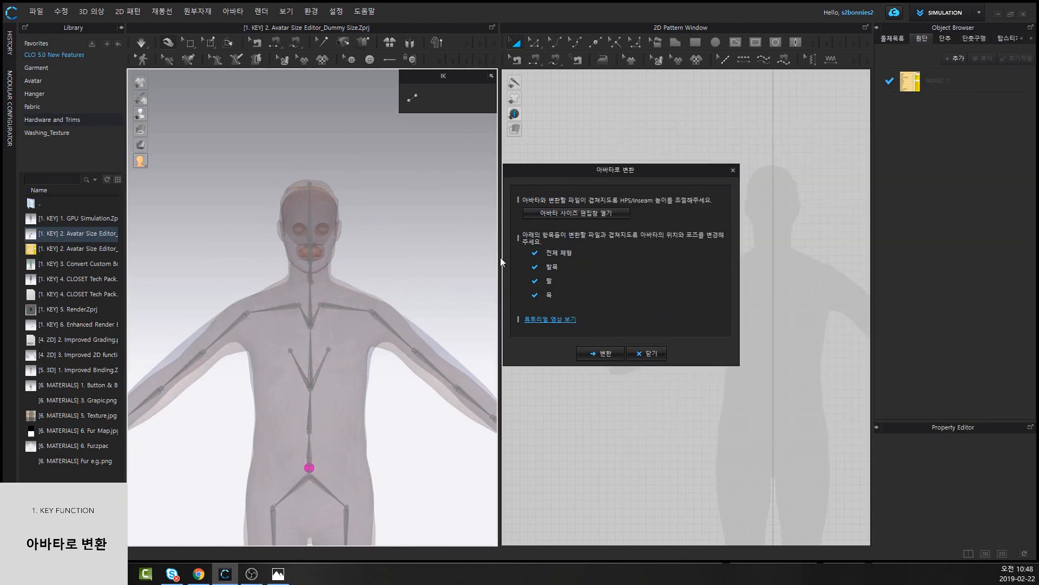
# Convert the aligned body scan into an avatar, and move the conversion dialog down near the 3D view's edge
pyautogui.scroll(-5, 389, 379)
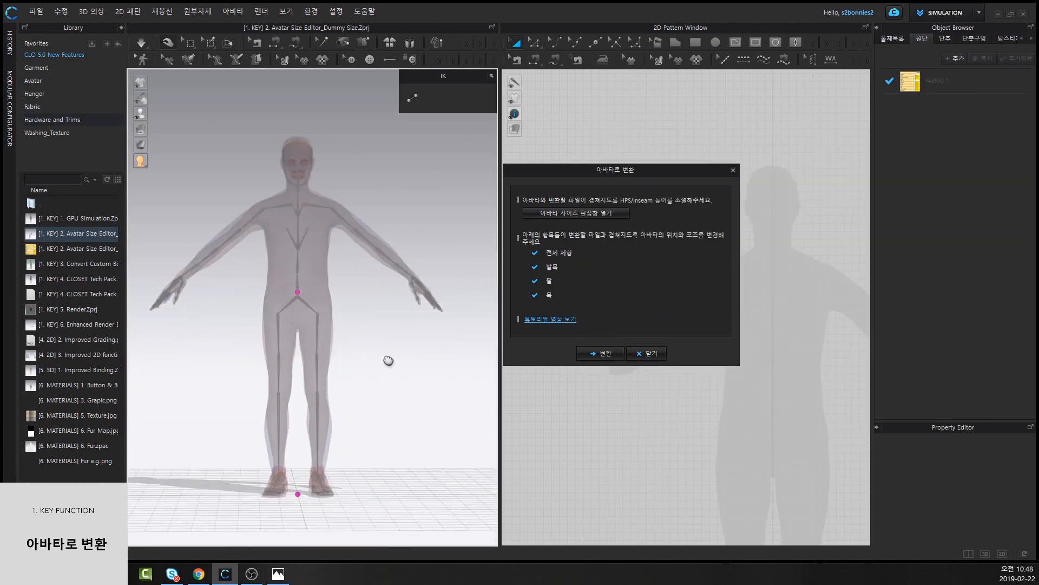
pyautogui.click(580, 353)
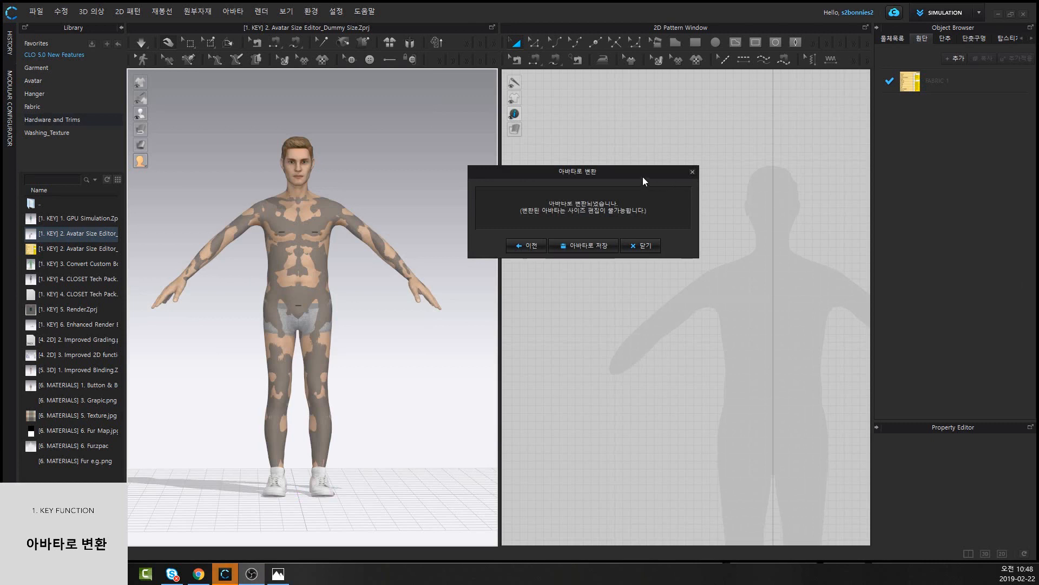
pyautogui.moveTo(644, 180); pyautogui.dragTo(599, 197)
pyautogui.moveTo(534, 190); pyautogui.dragTo(550, 242)
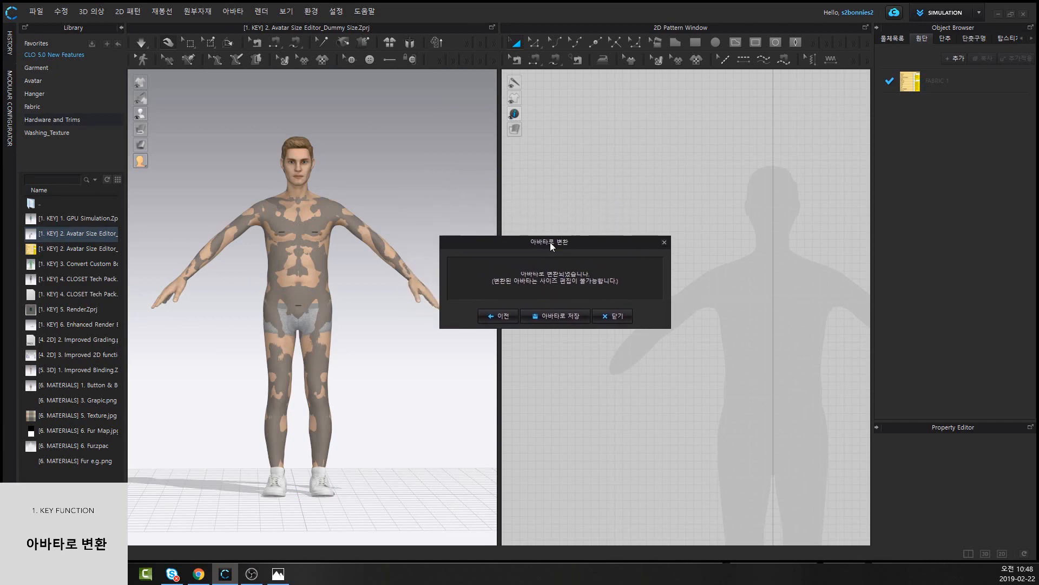
# Examine the converted avatar from several angles, checking its body surface against the body scan
pyautogui.moveTo(453, 334)
pyautogui.mouseDown(button='right')
pyautogui.moveTo(423, 335)
pyautogui.moveTo(447, 341)
pyautogui.mouseUp(button='right')
pyautogui.moveTo(319, 236); pyautogui.dragTo(389, 348, button='right')
pyautogui.moveTo(166, 309); pyautogui.dragTo(302, 256, button='right')
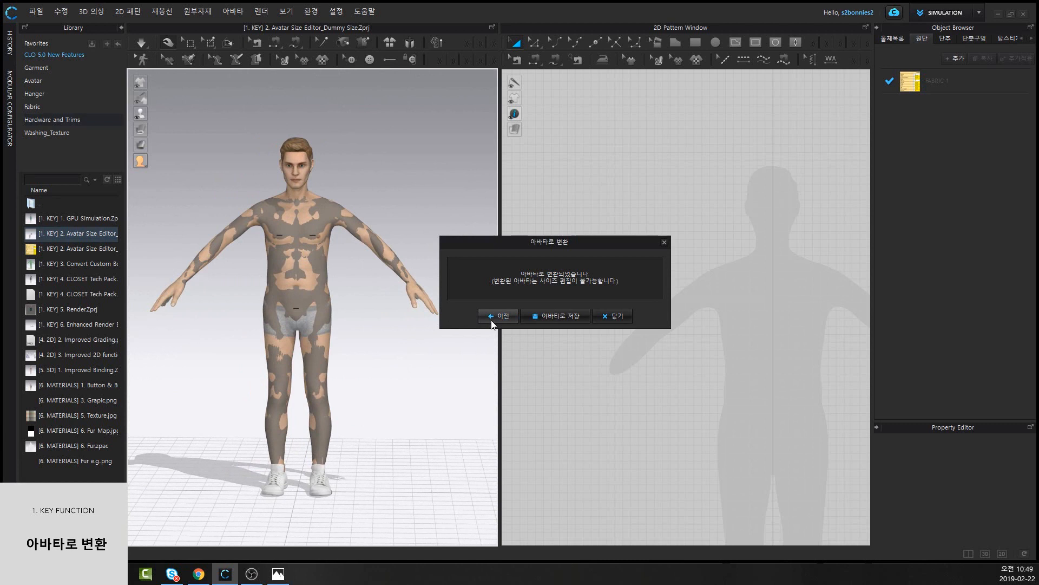
pyautogui.moveTo(267, 299); pyautogui.dragTo(286, 284, button='right')
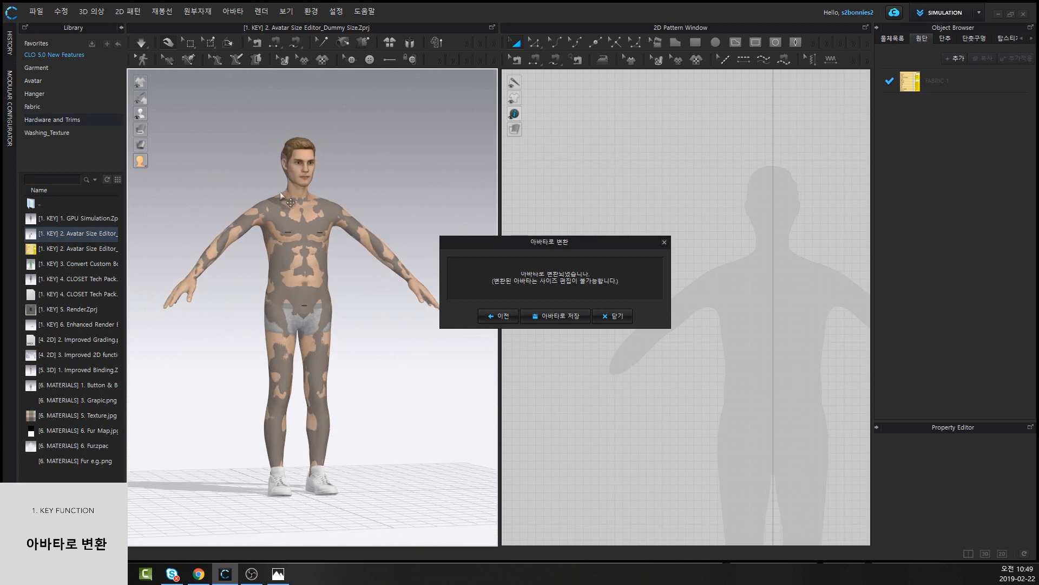
pyautogui.moveTo(347, 387); pyautogui.dragTo(331, 388, button='right')
pyautogui.moveTo(240, 271); pyautogui.dragTo(255, 270, button='right')
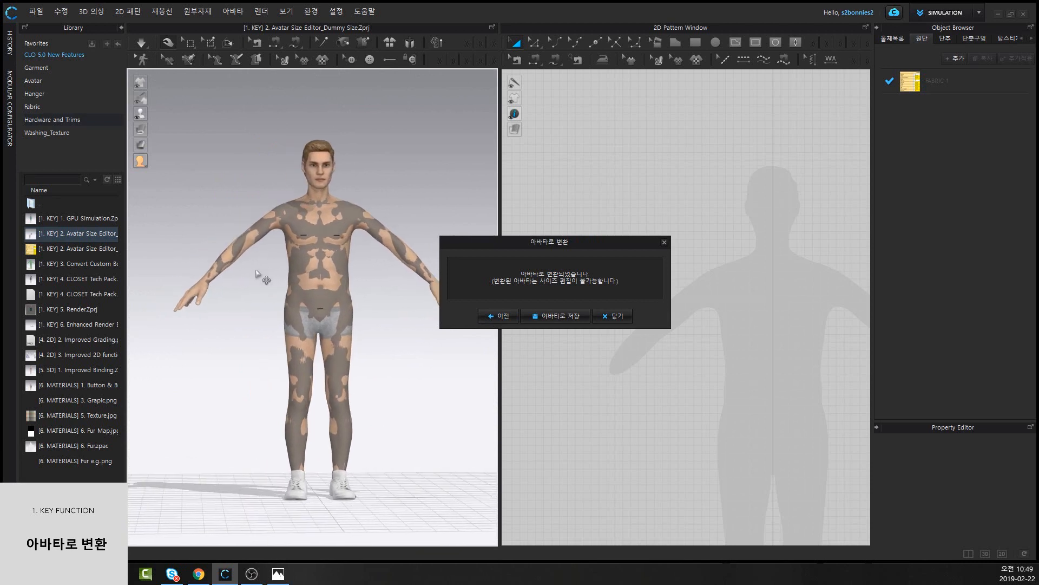
pyautogui.moveTo(371, 262); pyautogui.dragTo(350, 247, button='middle')
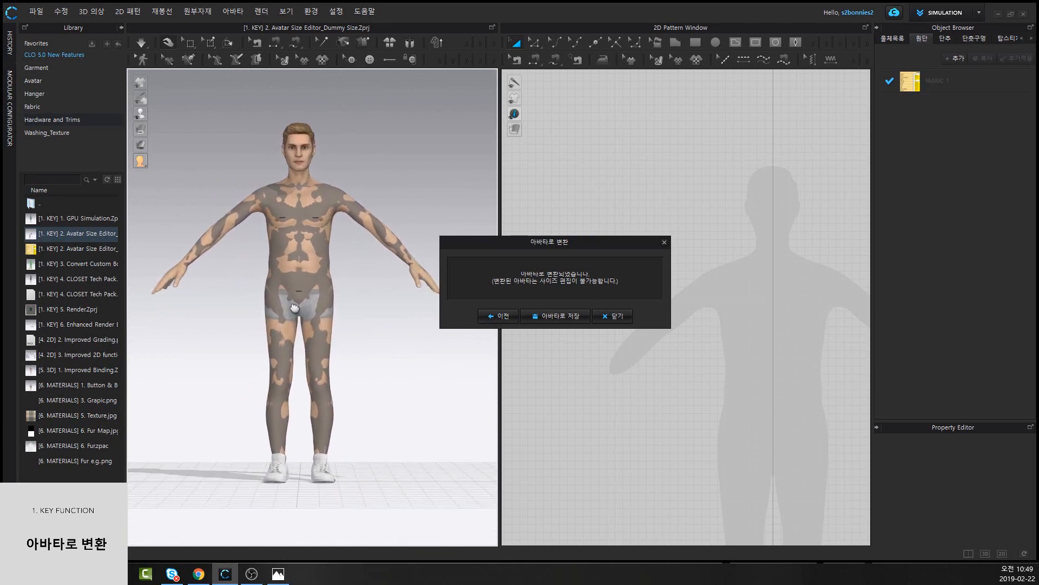
# Save the converted avatar to the desktop as an avatar file named test, and close the conversion dialog
pyautogui.click(560, 318)
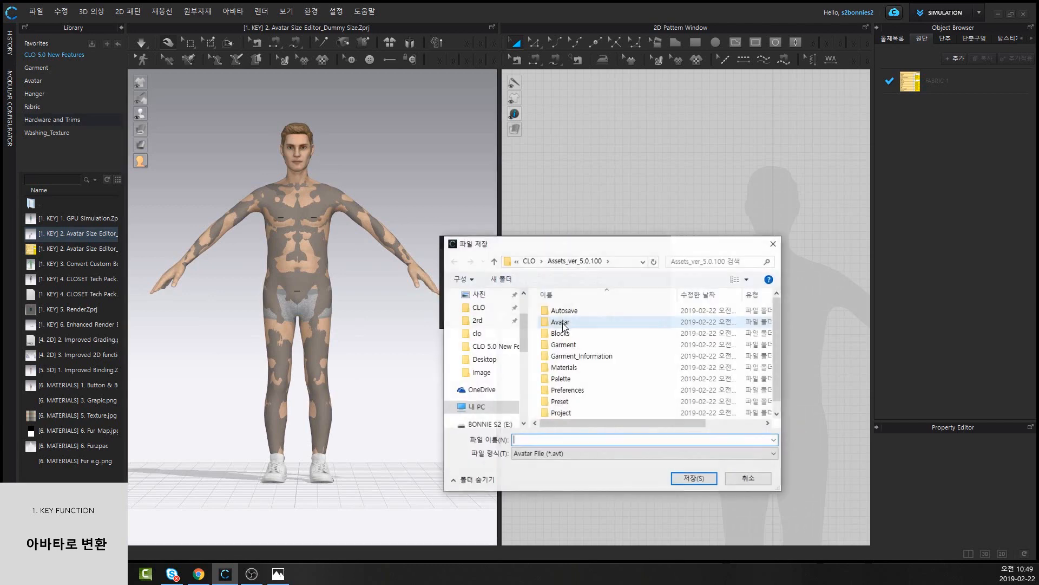
pyautogui.scroll(3, 521, 326)
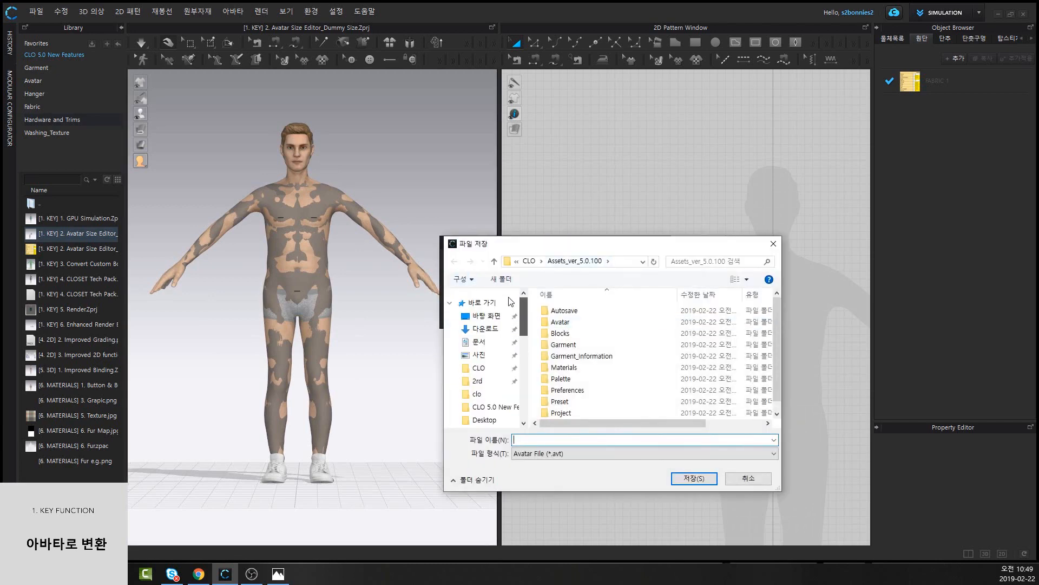
pyautogui.click(486, 316)
pyautogui.click(548, 441)
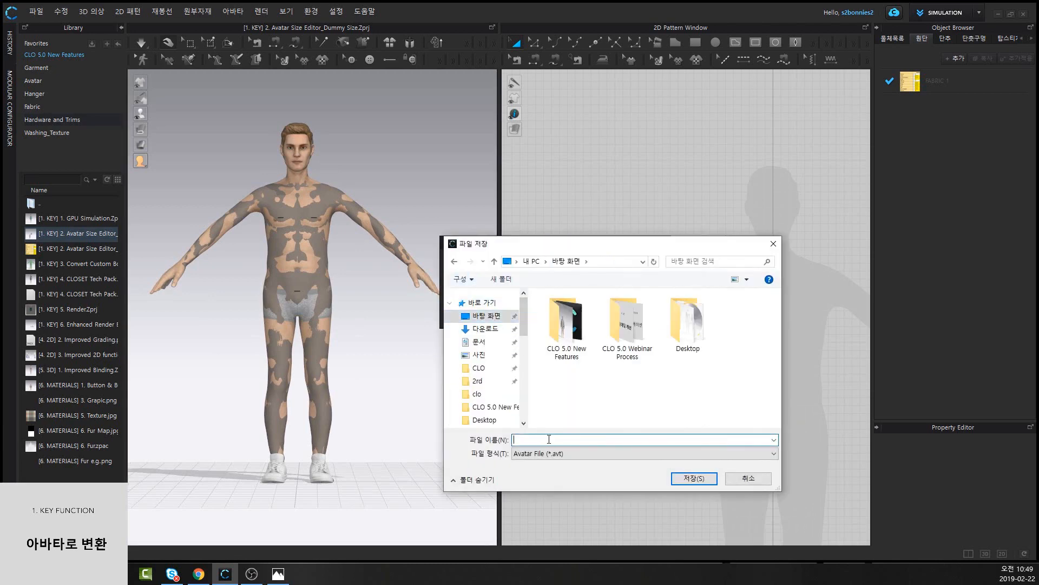
pyautogui.write('test')
pyautogui.click(698, 479)
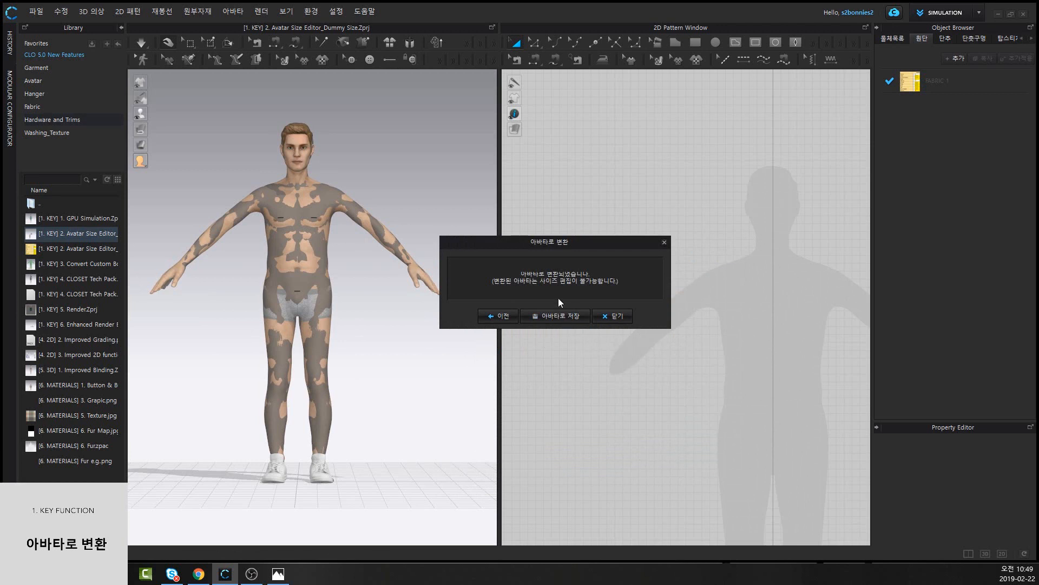
pyautogui.click(613, 316)
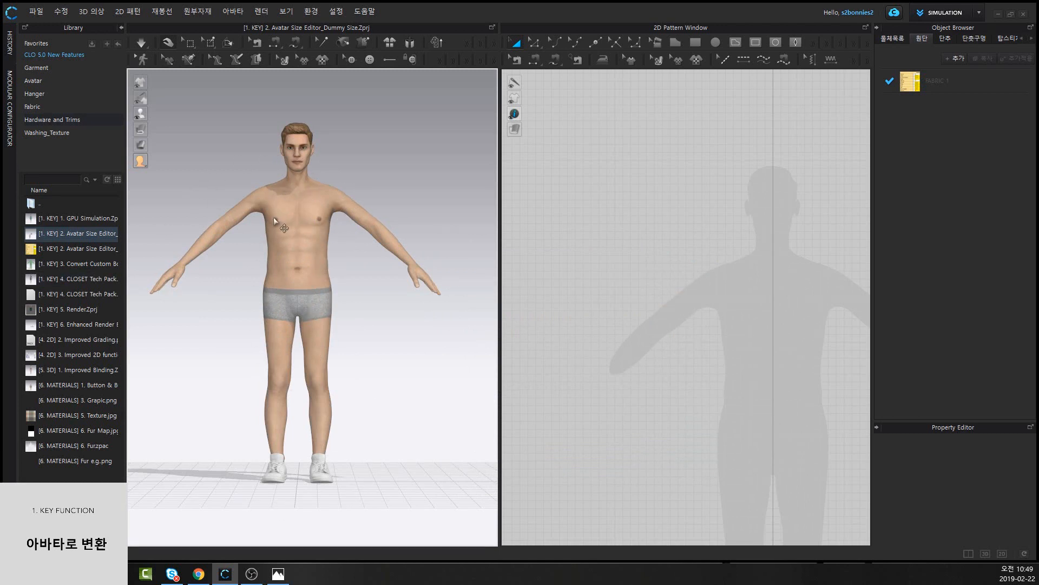
pyautogui.moveTo(204, 328); pyautogui.dragTo(243, 287, button='middle')
pyautogui.moveTo(362, 339); pyautogui.dragTo(365, 350, button='right')
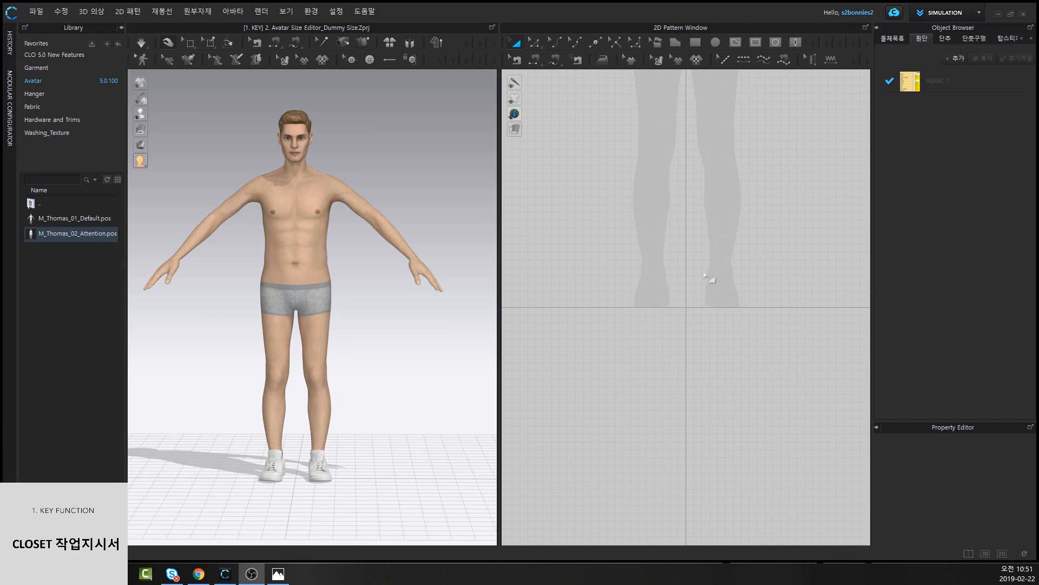
pyautogui.moveTo(382, 330); pyautogui.dragTo(419, 344, button='middle')
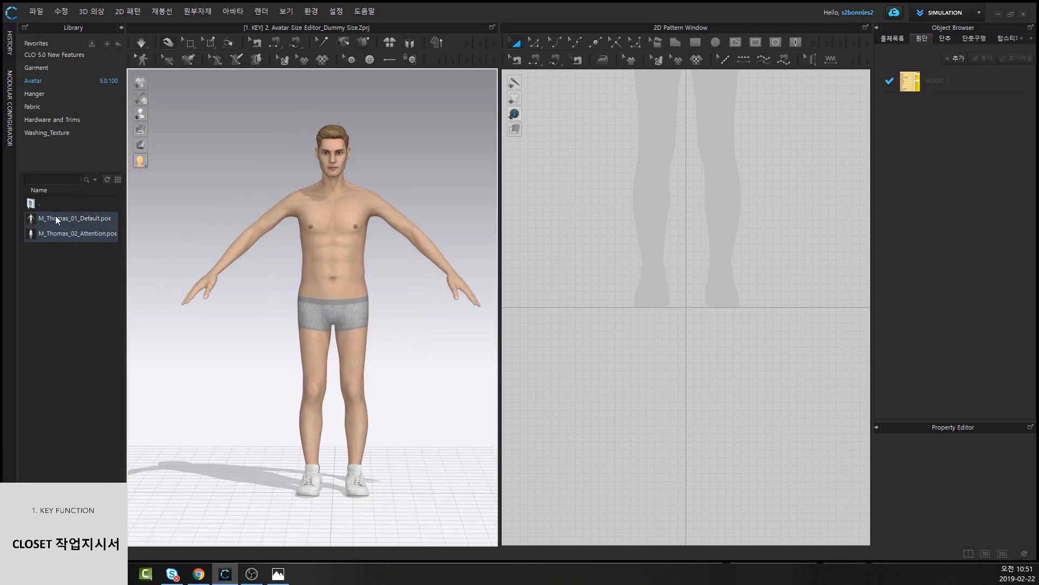
# Open the "[1. KEY] 4. CLOSET Tech Pack" project from the CLO 5.0 New Features folder without saving the current one, loading garment and avatar
pyautogui.click(58, 55)
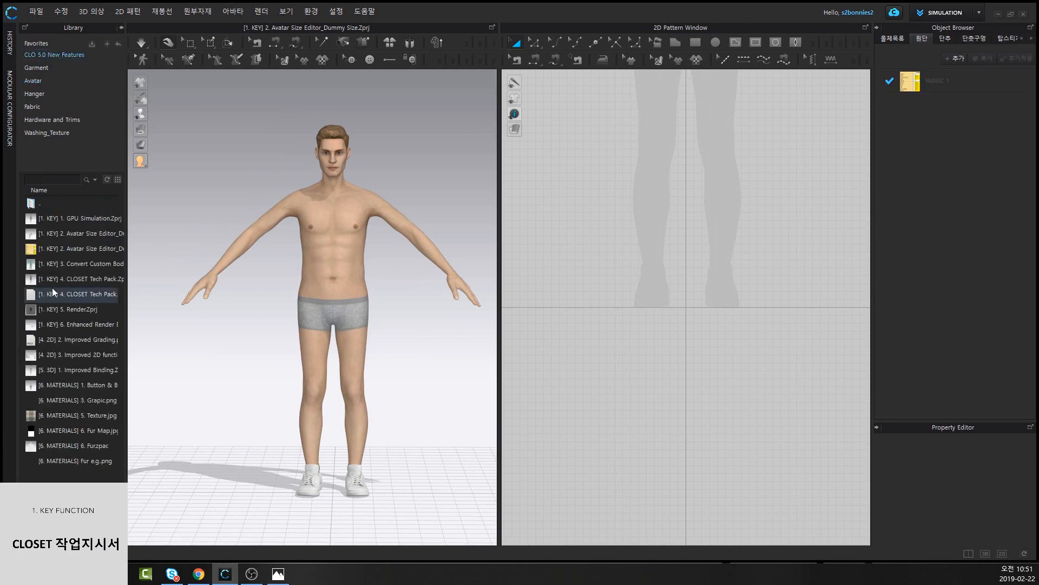
pyautogui.doubleClick(79, 282)
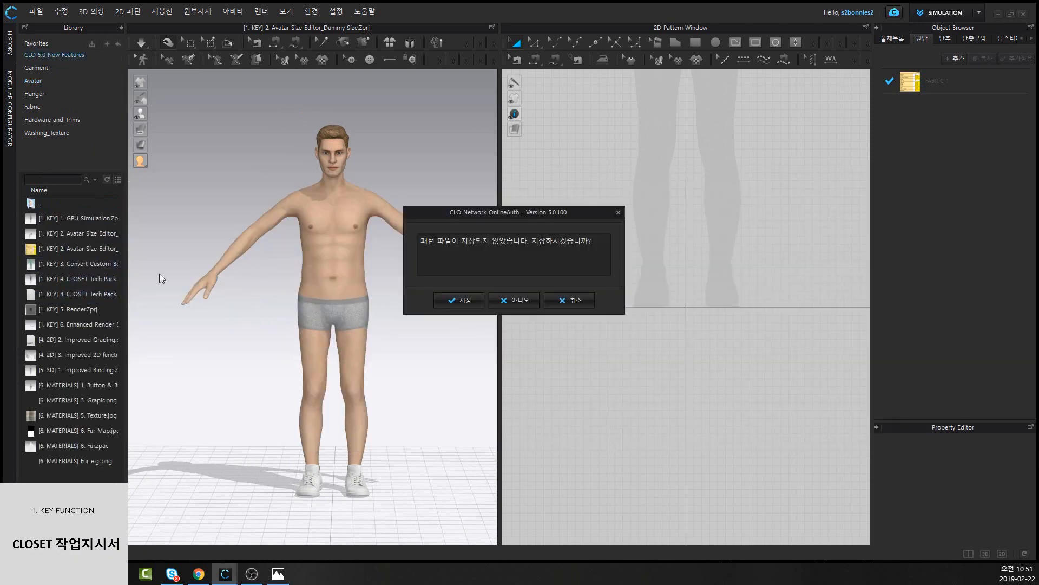
pyautogui.click(532, 300)
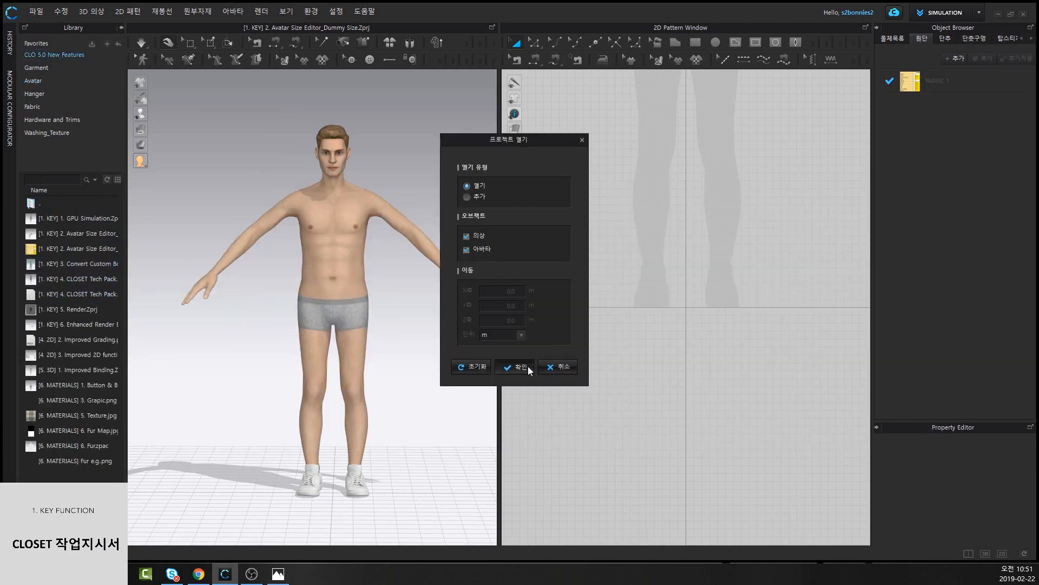
pyautogui.click(521, 367)
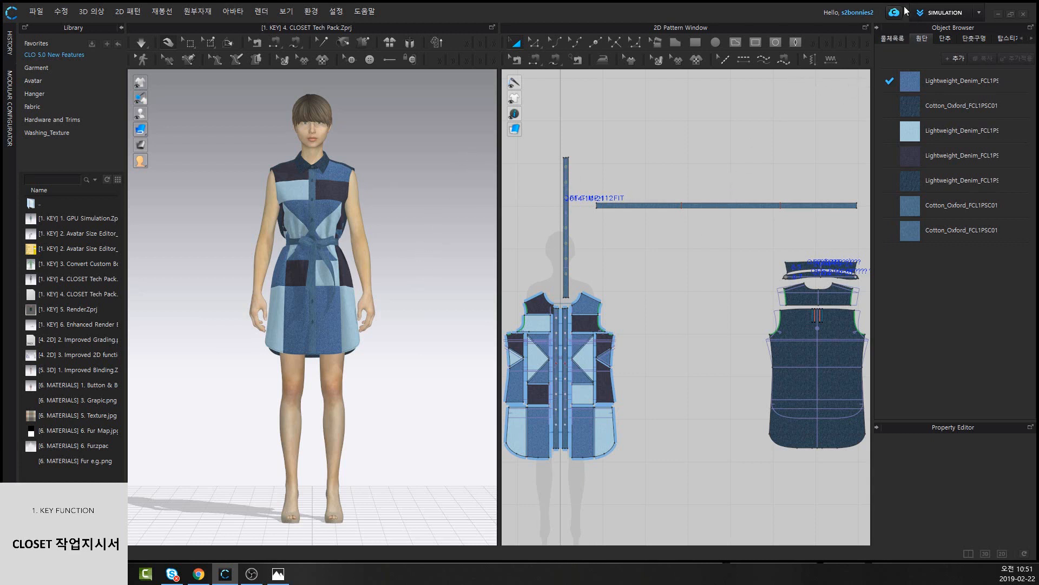
# Start the CLOSET tech pack export, switch to Chrome, and upload the dress as a new style to CLO Virtual Fashion's Public Room
pyautogui.click(891, 14)
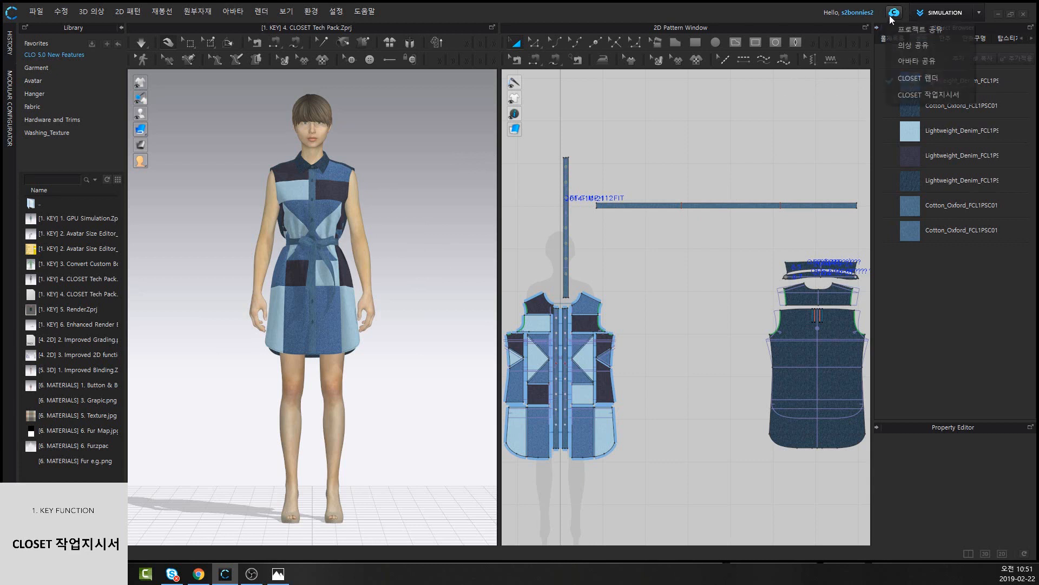
pyautogui.click(927, 95)
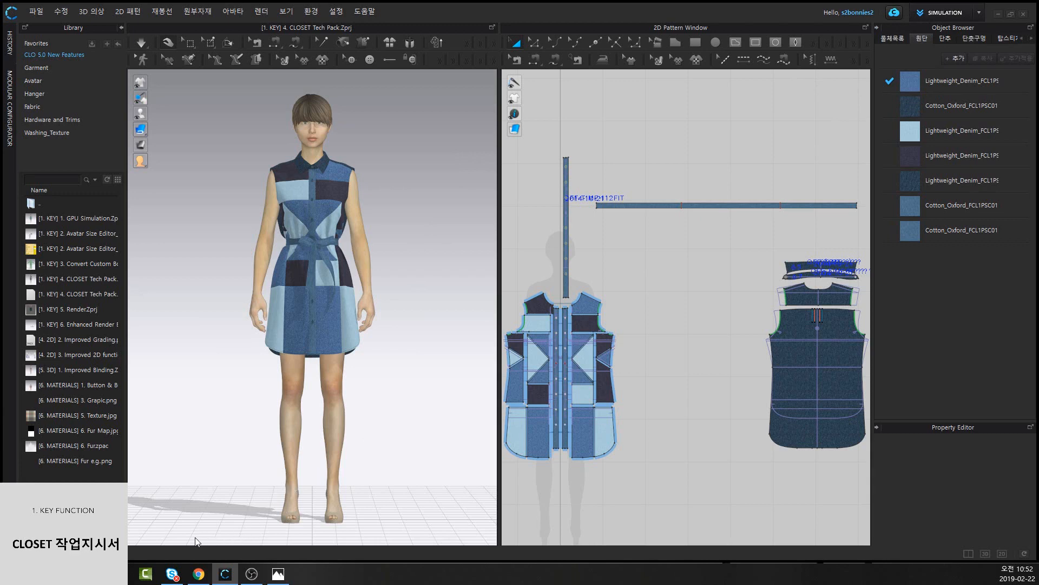
pyautogui.click(198, 574)
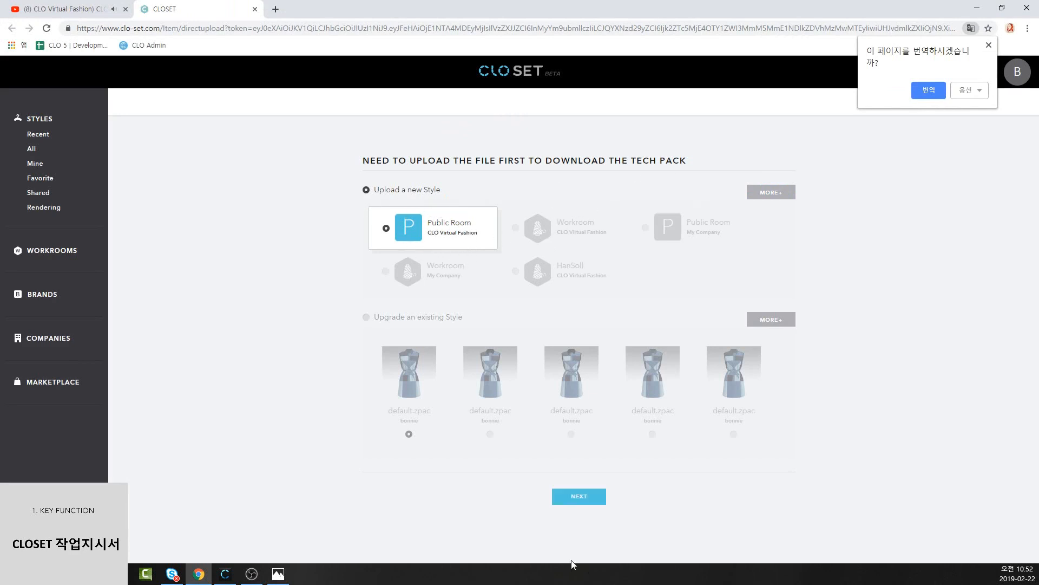
pyautogui.click(569, 497)
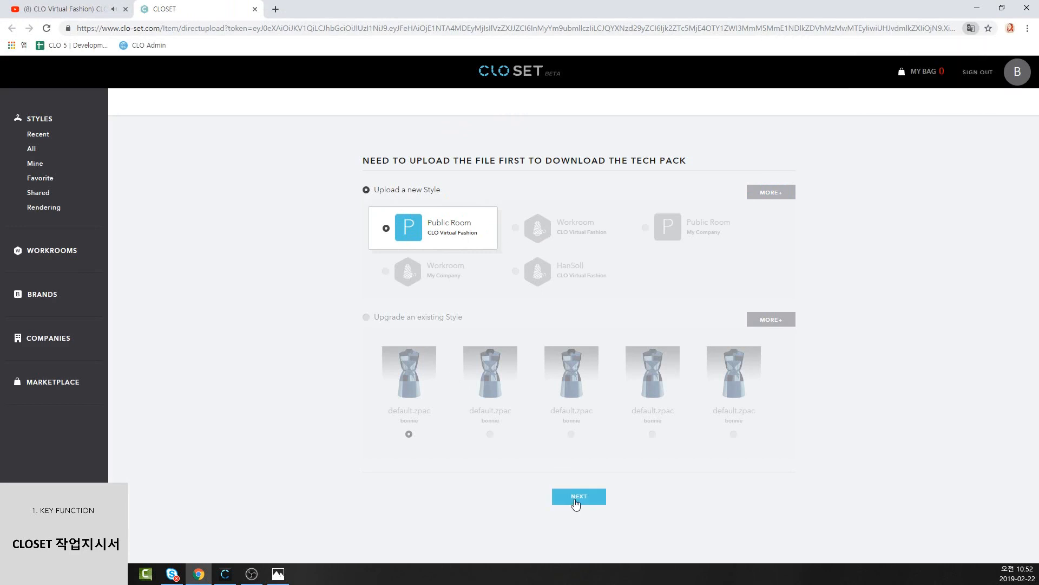
pyautogui.click(570, 504)
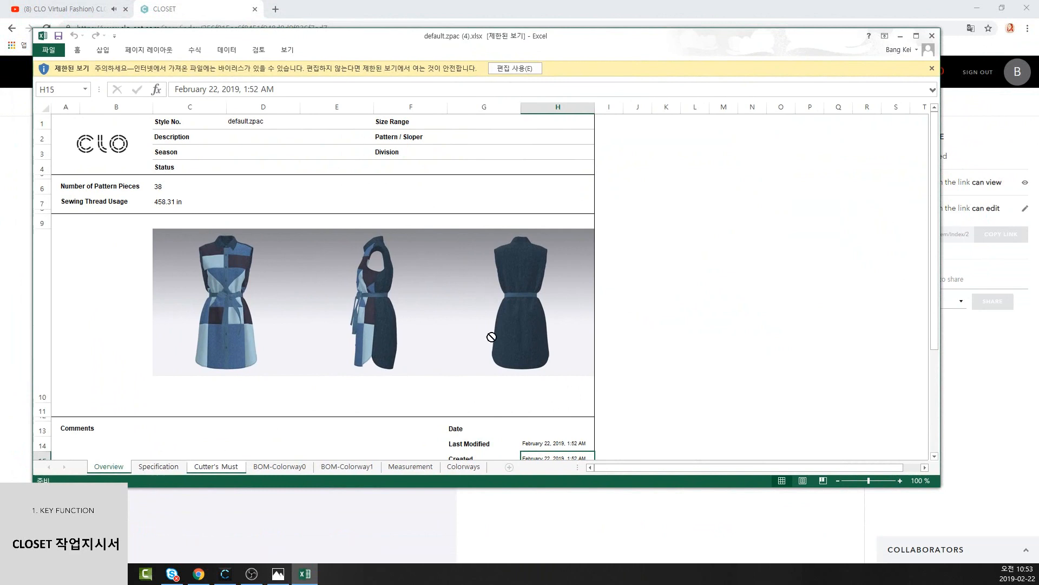
# Examine the Specification, Cutter's Must and BOM-Colorway0 sheets of the downloaded tech pack workbook, including the fabric and trim lists
pyautogui.click(158, 467)
pyautogui.click(216, 467)
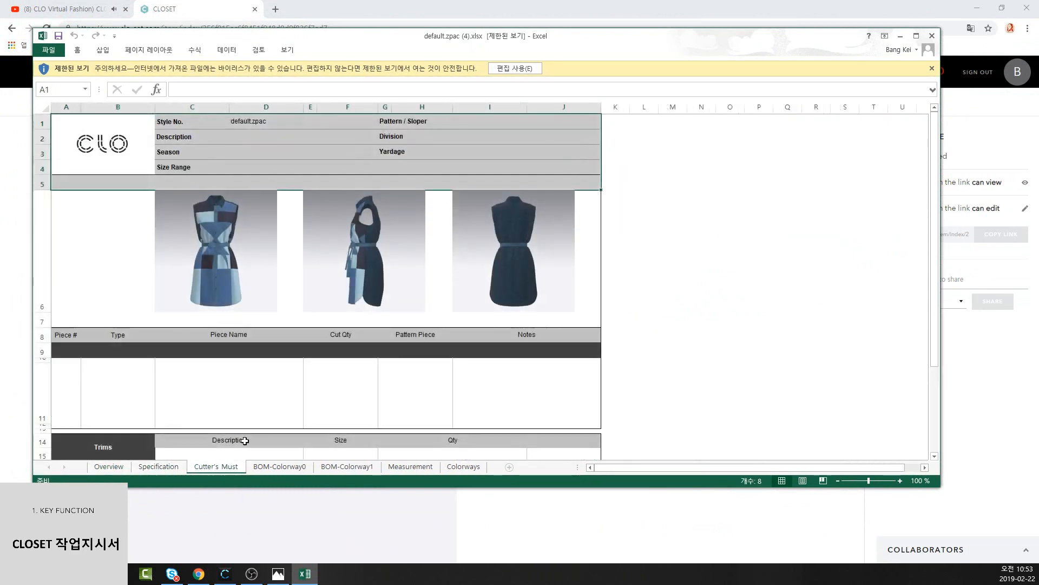
pyautogui.scroll(-5, 245, 440)
pyautogui.scroll(1, 267, 432)
pyautogui.click(302, 466)
pyautogui.scroll(-4, 352, 404)
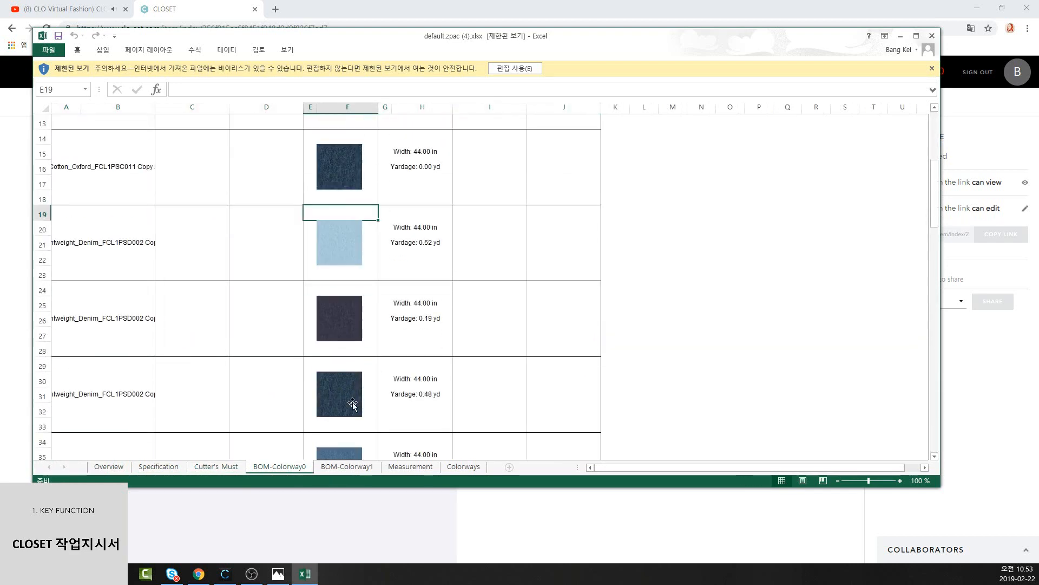
pyautogui.scroll(-18, 352, 404)
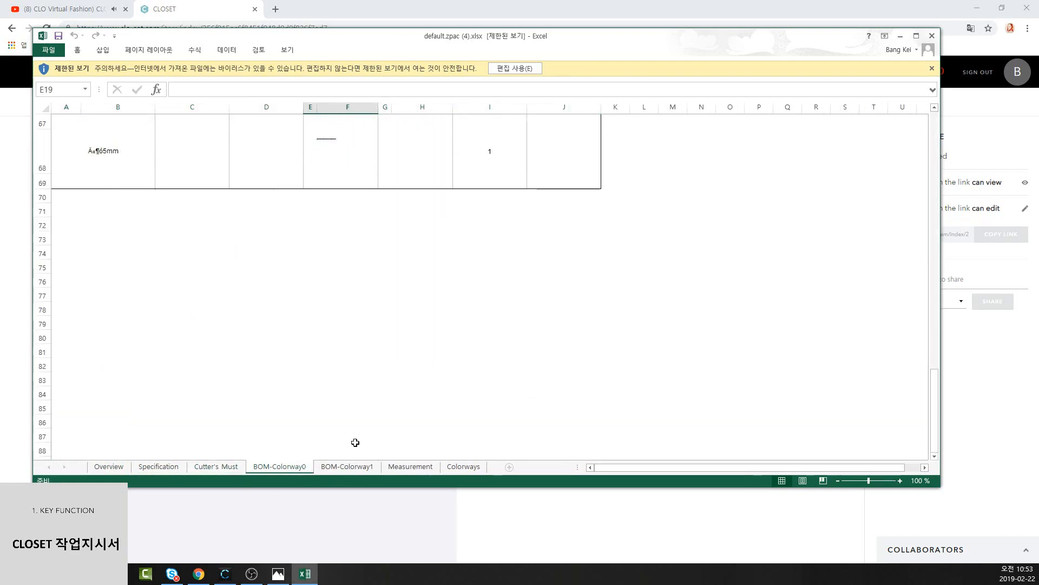
pyautogui.scroll(16, 356, 433)
# Look through the tech pack's BOM-Colorway1, Measurement and Colorways sheets, comparing the dress's colorways
pyautogui.click(360, 467)
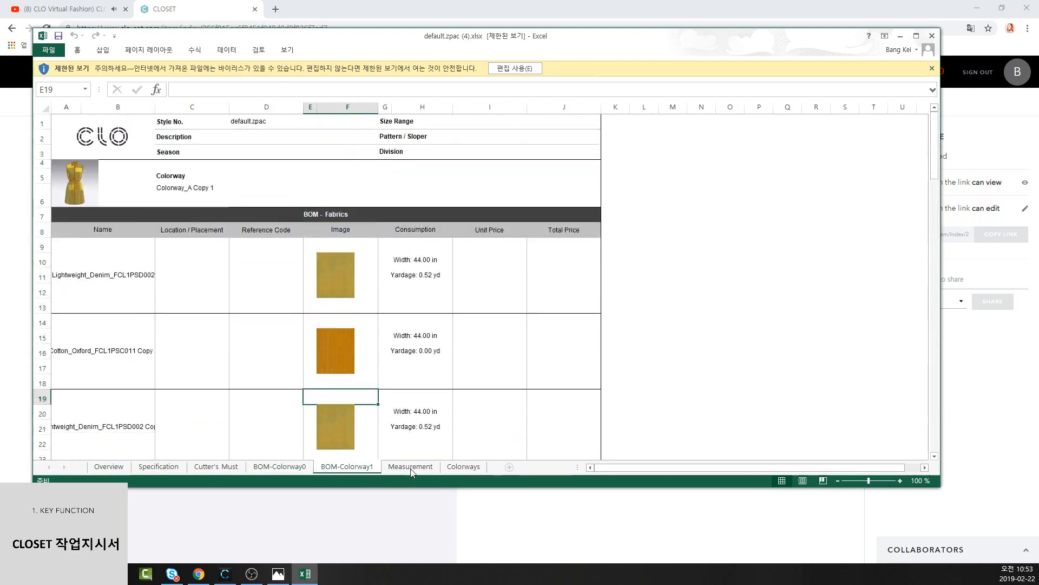
pyautogui.click(411, 466)
pyautogui.click(463, 467)
pyautogui.scroll(-3, 350, 415)
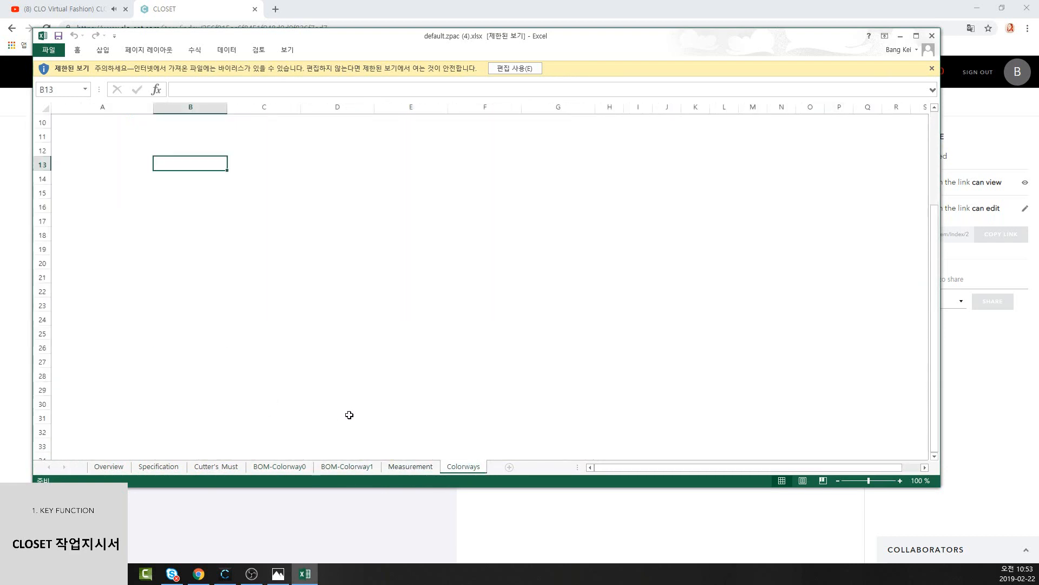
pyautogui.scroll(3, 349, 414)
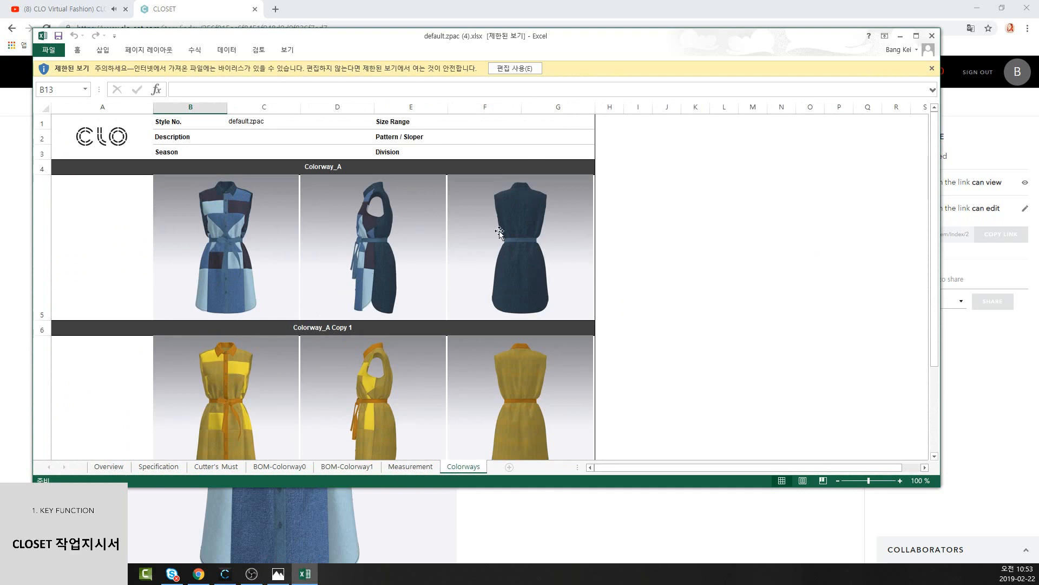
# Return to the Overview sheet, close the tech pack workbook, and minimize the browser to get back to CLO
pyautogui.click(109, 466)
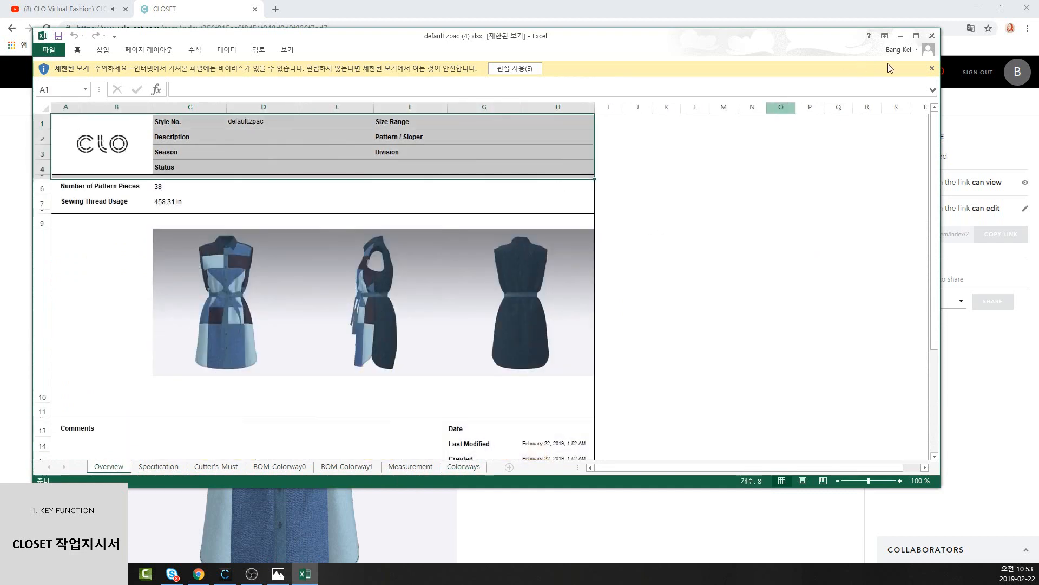
pyautogui.click(931, 36)
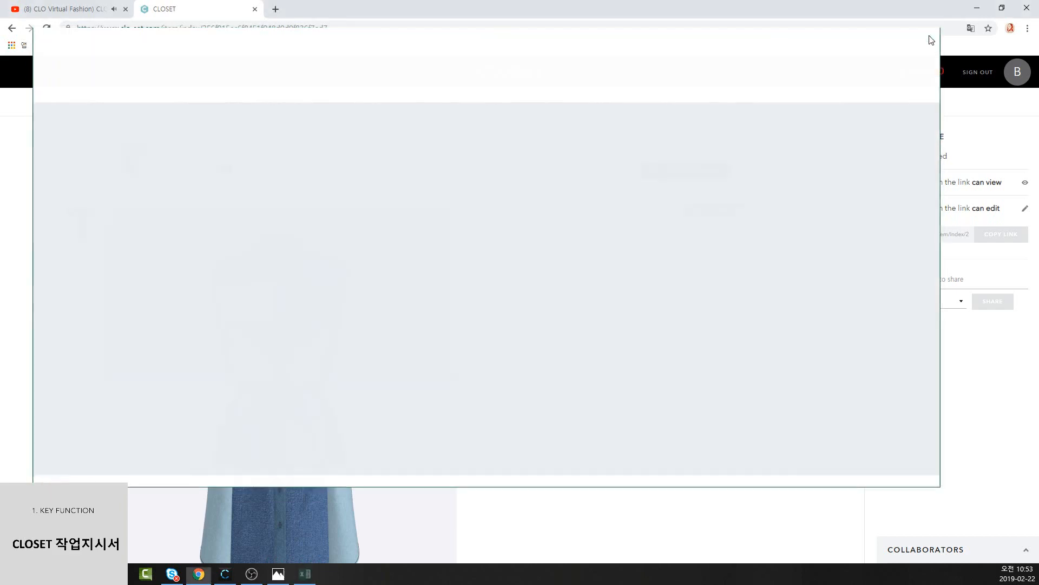
pyautogui.click(978, 11)
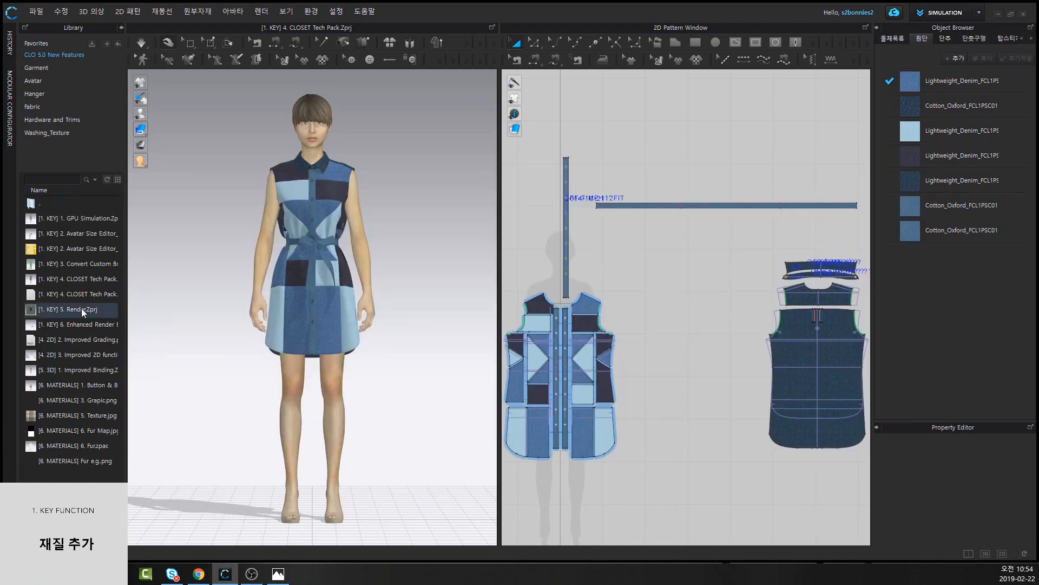
# Open the "[1. KEY] 5. Render" project with its garment and avatar, and bring the dress patterns into view
pyautogui.doubleClick(81, 309)
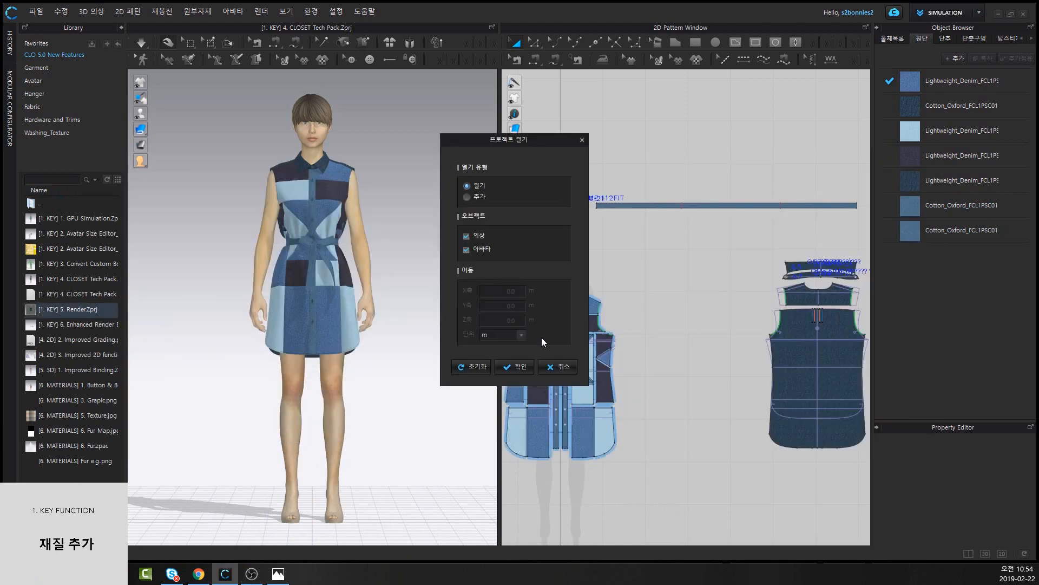
pyautogui.click(521, 366)
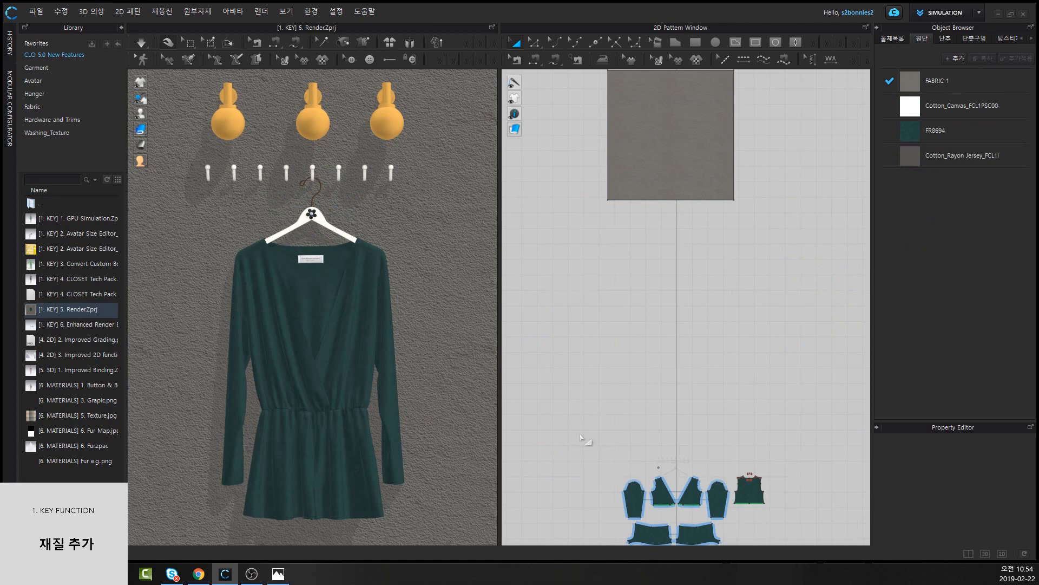
pyautogui.moveTo(583, 448); pyautogui.dragTo(583, 282, button='right')
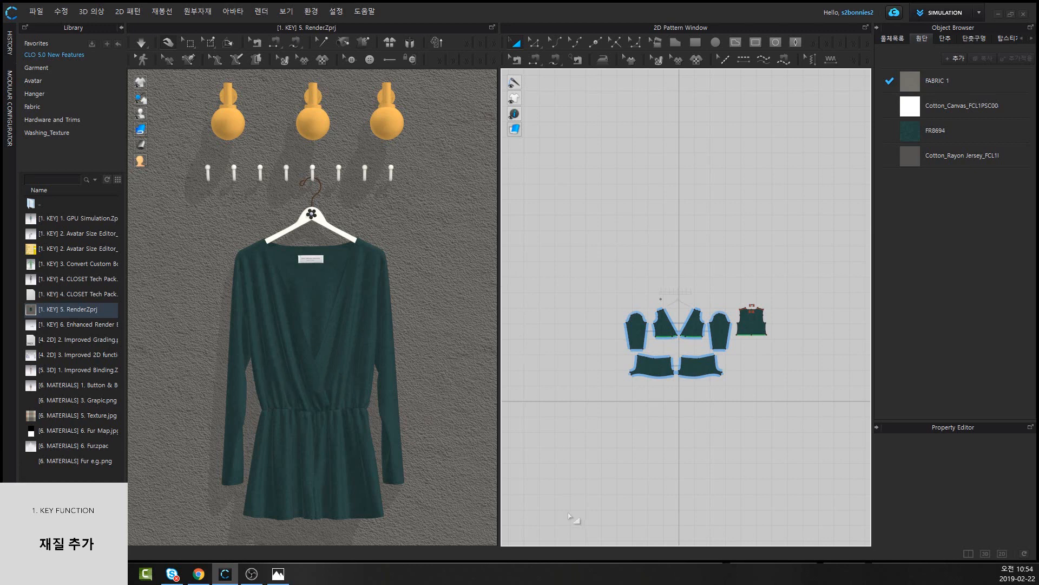
# Select the FR8694 fabric, enlarge the property area, and set the fabric's material type to Glitter (Render Only)
pyautogui.click(942, 131)
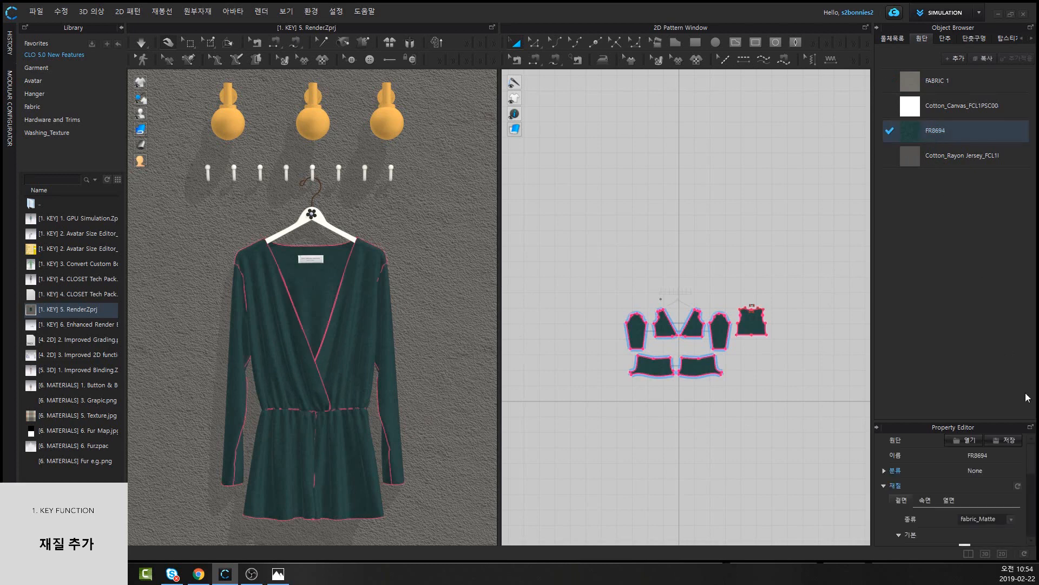
pyautogui.moveTo(986, 420); pyautogui.dragTo(985, 217)
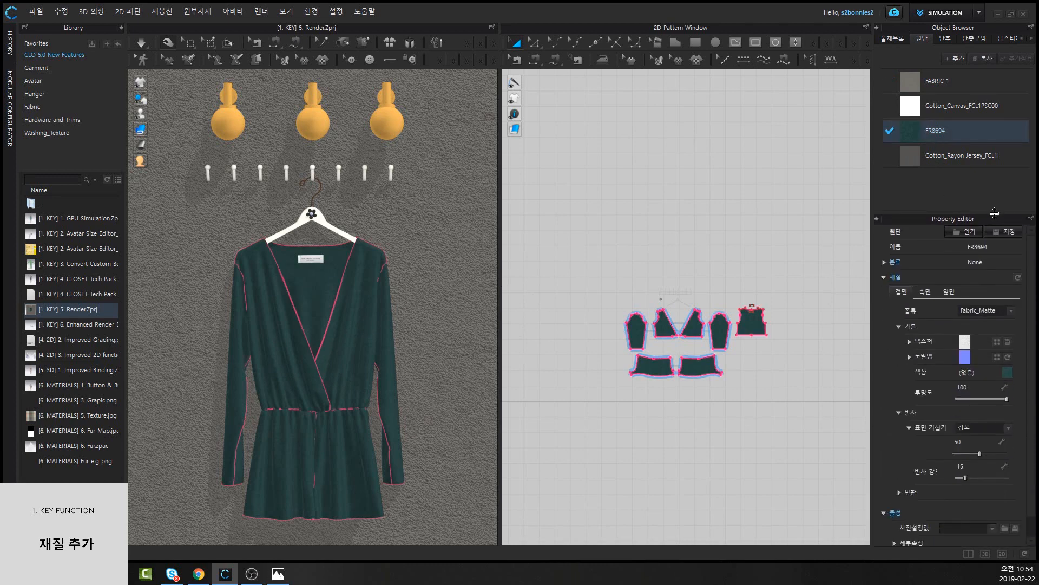
pyautogui.click(989, 314)
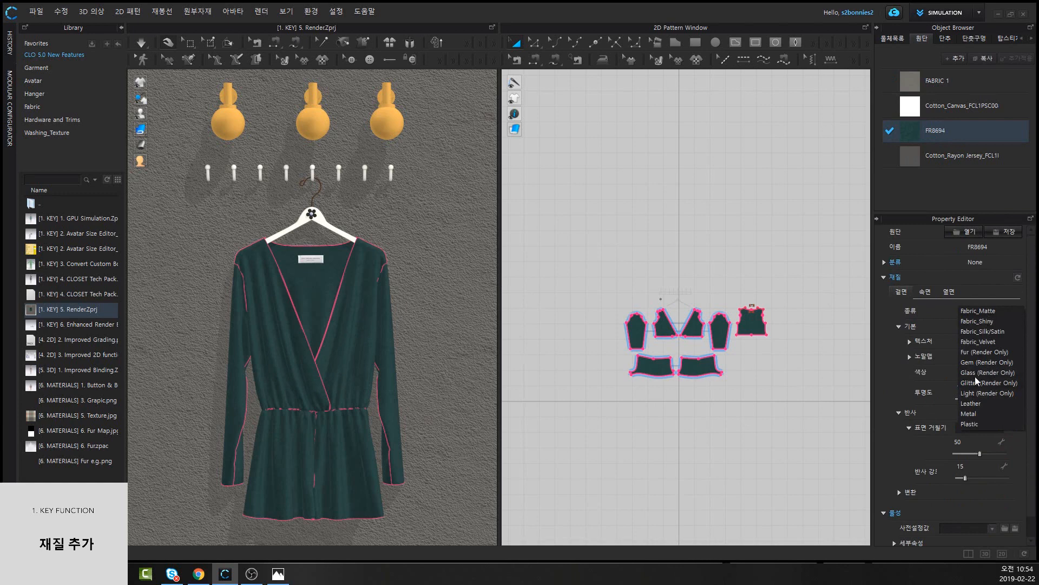
pyautogui.click(1006, 382)
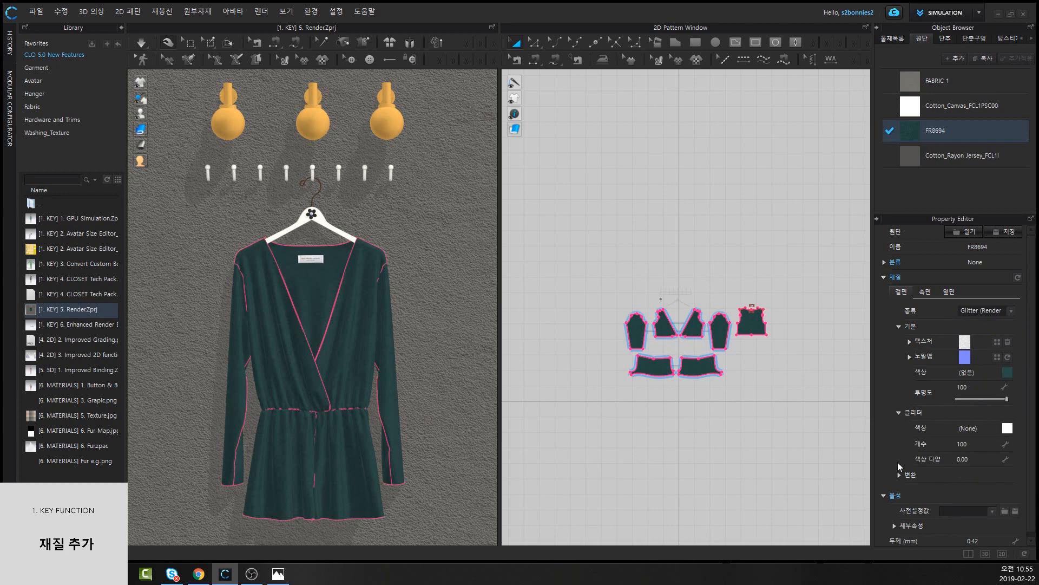
# Set the glitter color to dark green 253A36 by sampling it from the dress with the eyedropper
pyautogui.click(1007, 429)
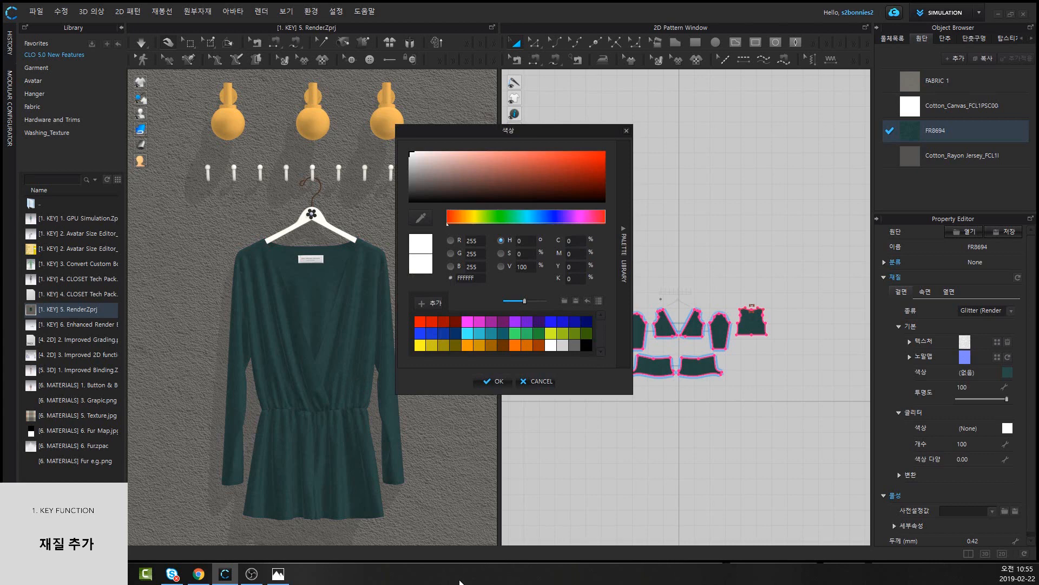
pyautogui.click(421, 218)
pyautogui.click(392, 258)
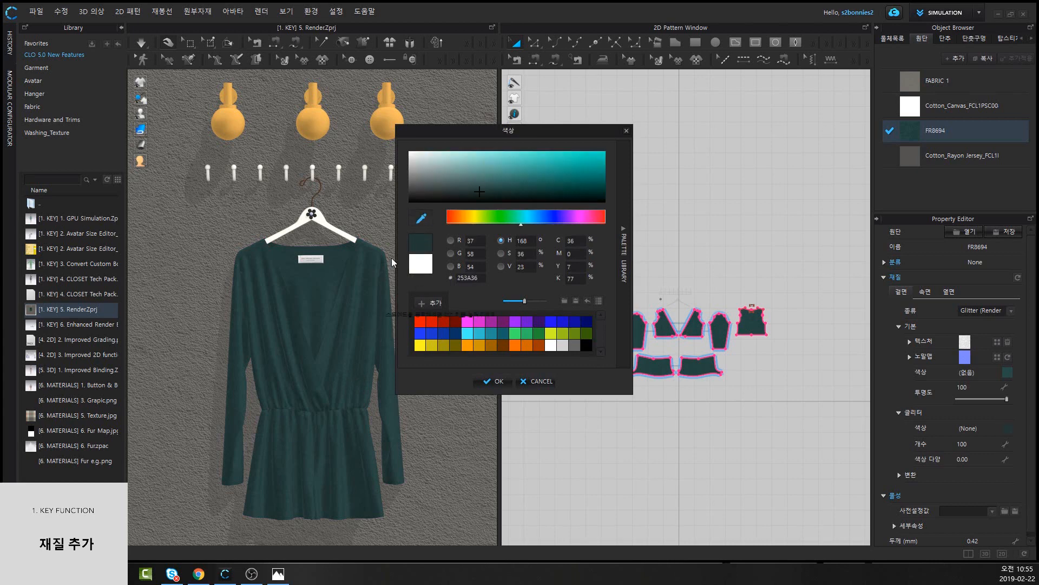
pyautogui.click(508, 381)
# Open the Render window and render the hanging dress with its glitter material
pyautogui.click(262, 11)
pyautogui.click(264, 26)
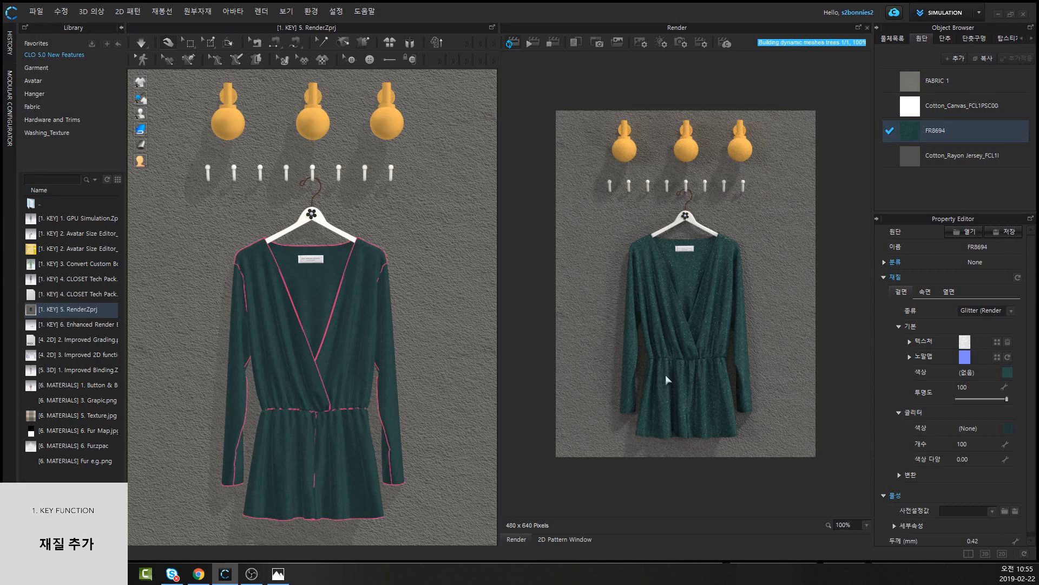
# Examine the rendered glitter up close around the dress neckline and hanger
pyautogui.click(417, 281)
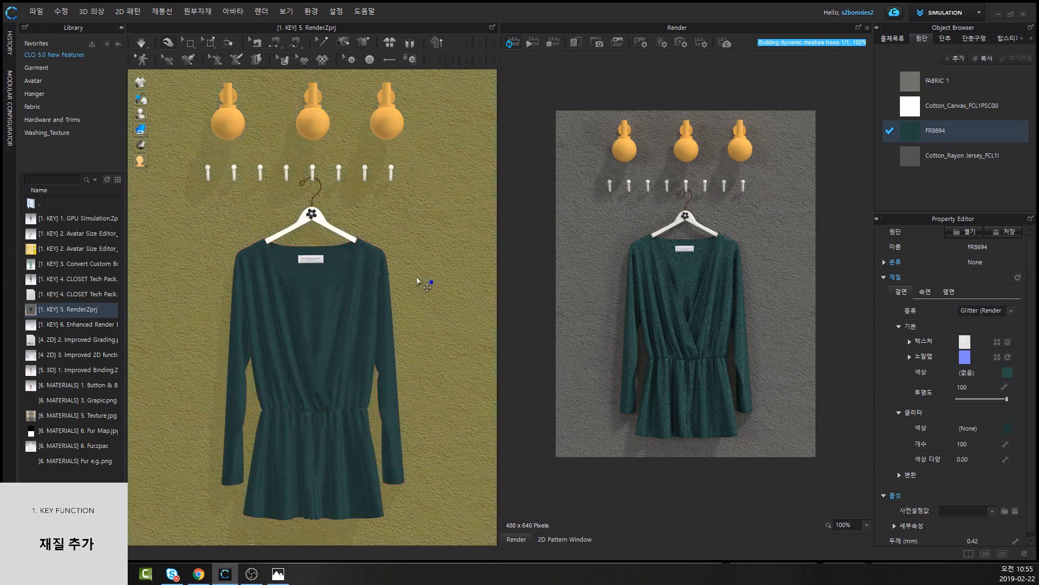
pyautogui.scroll(5, 422, 303)
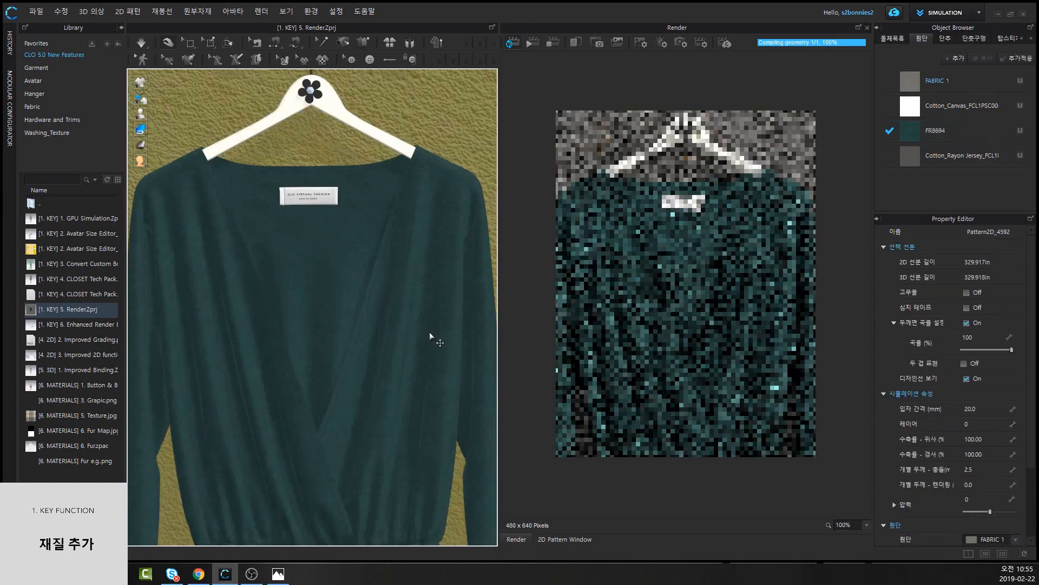
pyautogui.moveTo(430, 332); pyautogui.dragTo(414, 371, button='middle')
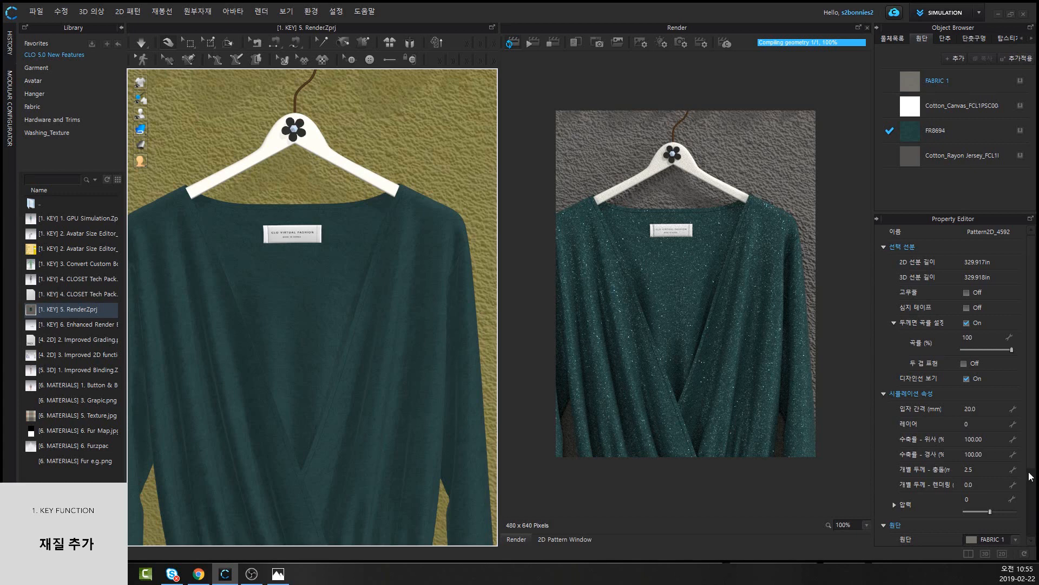
# Set the FR8694 fabric's glitter color variation to 1.00 and its glitter color to gray 646464
pyautogui.scroll(-1, 1030, 476)
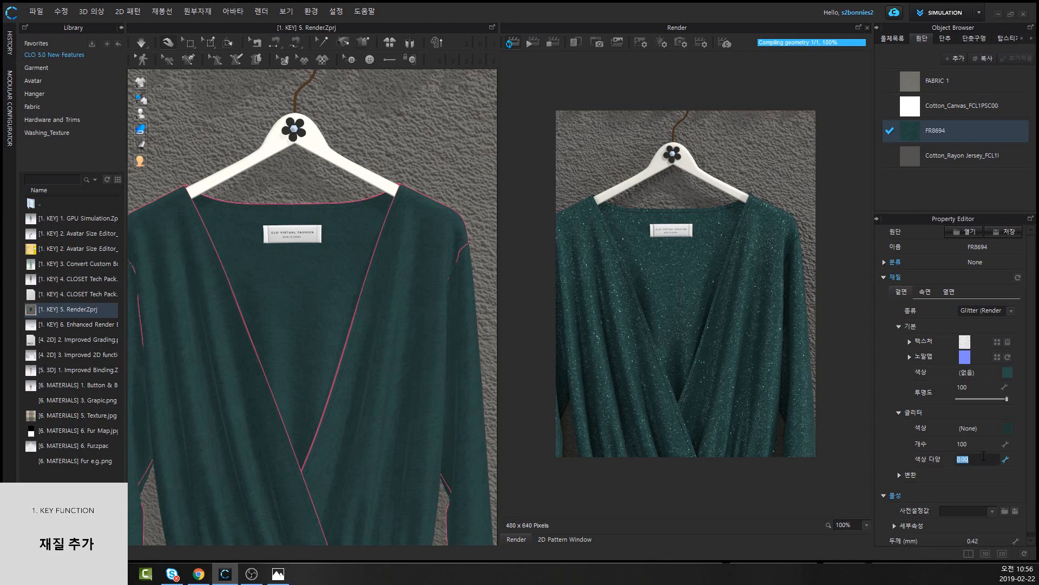
pyautogui.write('1')
pyautogui.press('Return')
pyautogui.click(1008, 428)
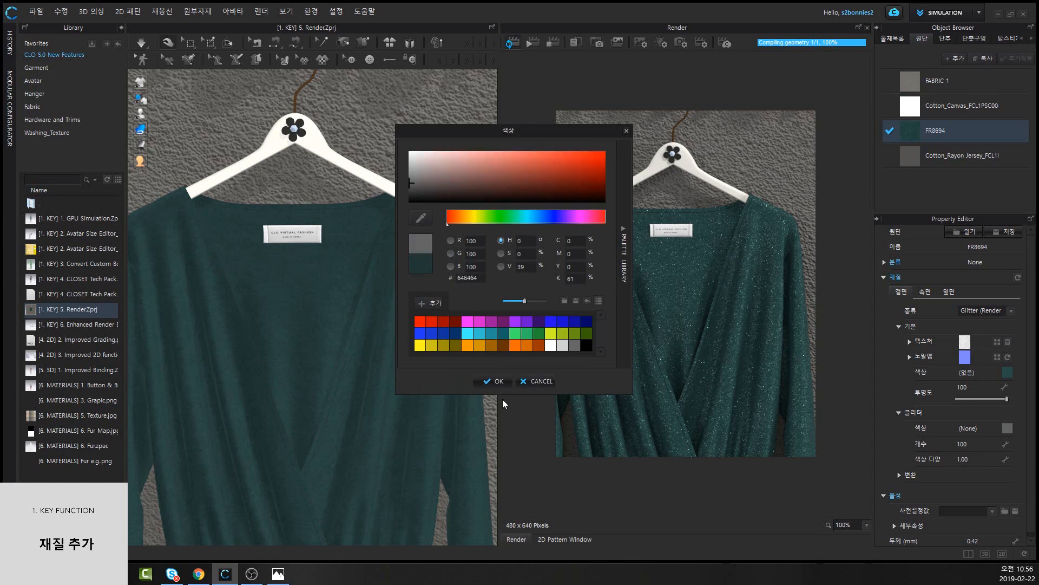
pyautogui.click(499, 383)
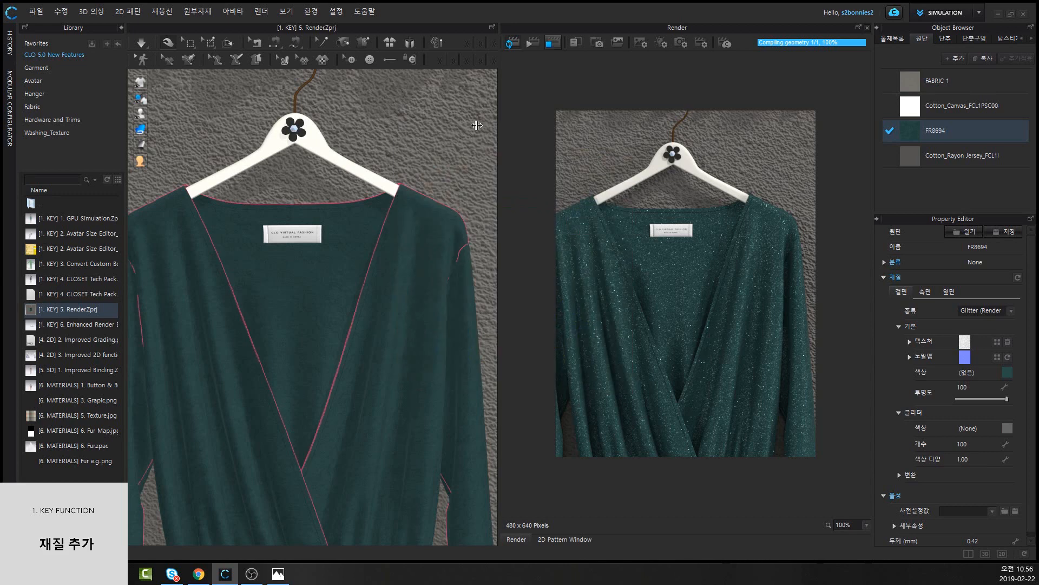
pyautogui.moveTo(477, 125); pyautogui.dragTo(494, 124, button='middle')
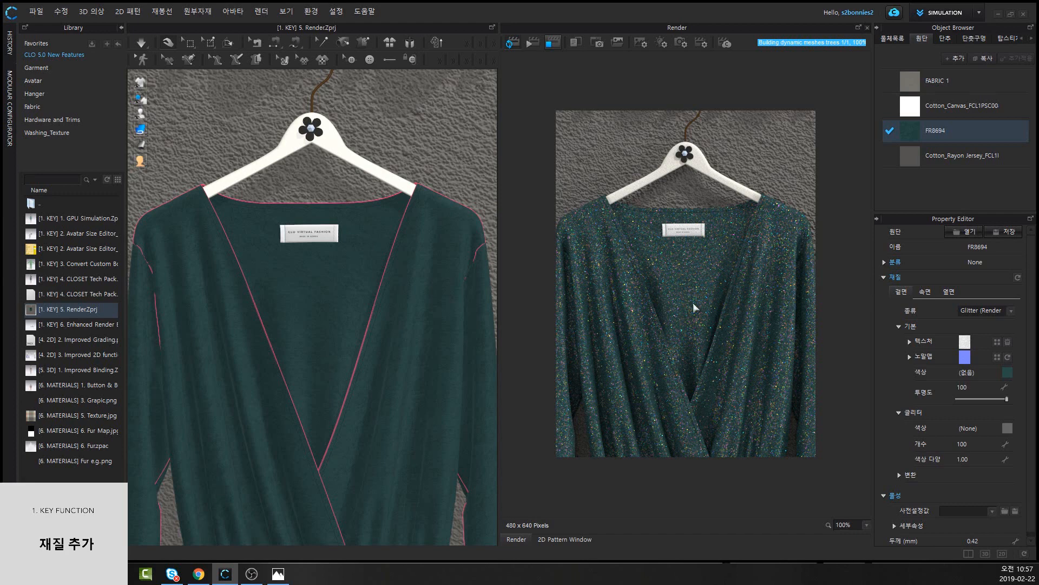
# Select the button at the center of the hanger's flower and set the Button 1 style's material type to Gem (Render Only)
pyautogui.moveTo(383, 127); pyautogui.dragTo(333, 301, button='middle')
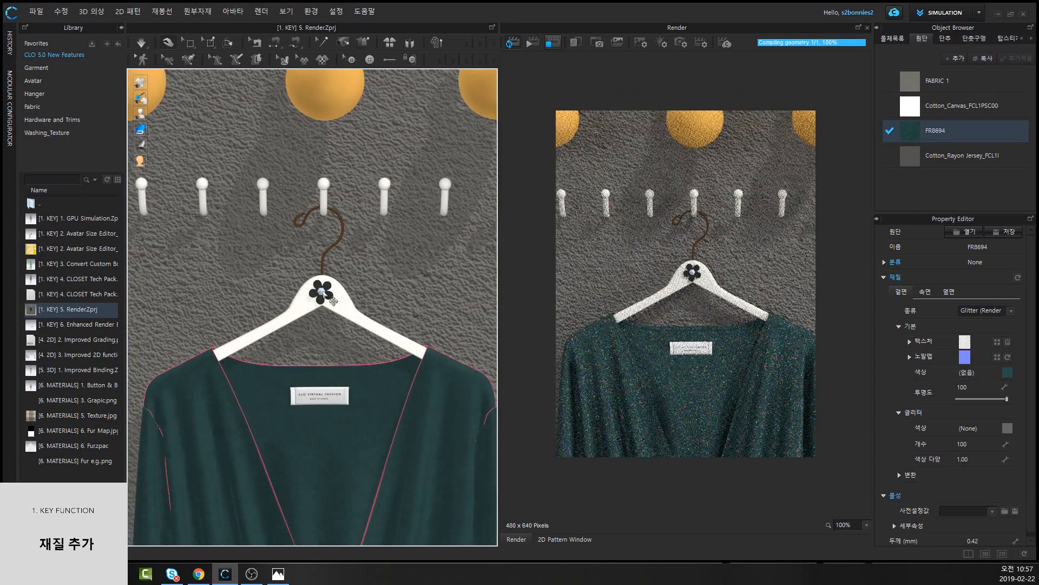
pyautogui.scroll(3, 329, 297)
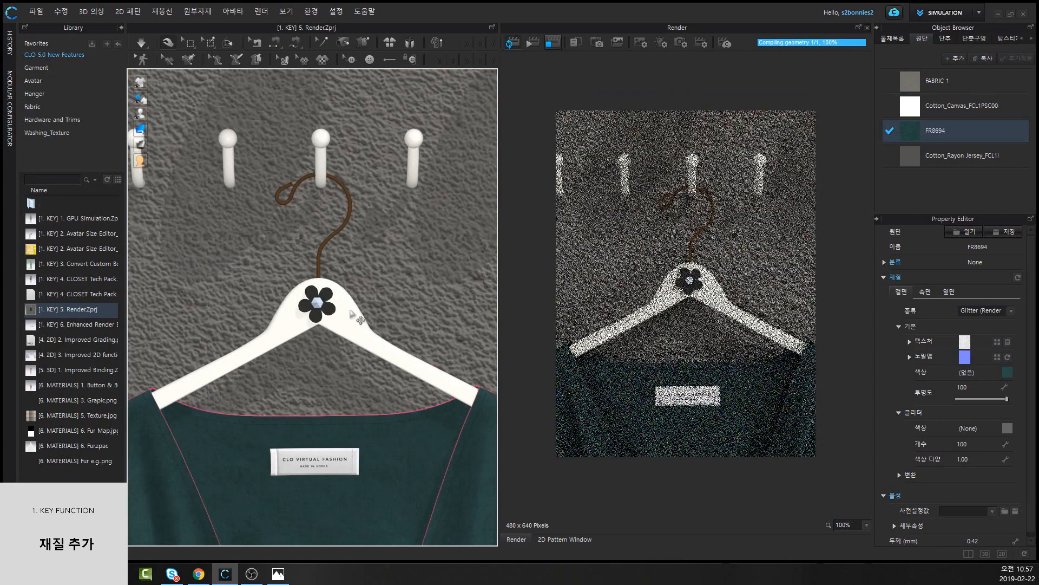
pyautogui.scroll(2, 320, 321)
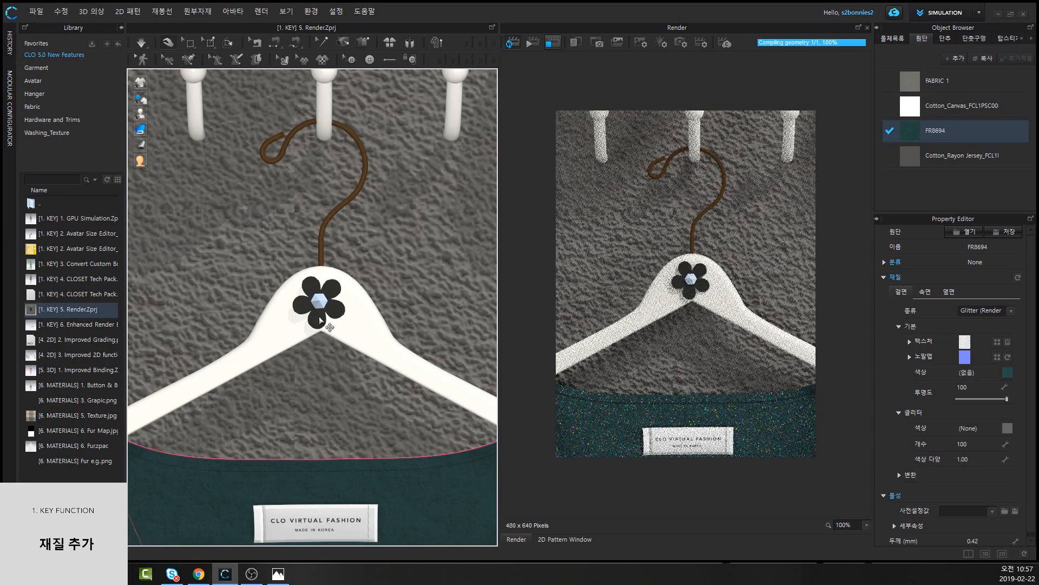
pyautogui.click(320, 320)
pyautogui.moveTo(320, 320); pyautogui.dragTo(323, 275, button='middle')
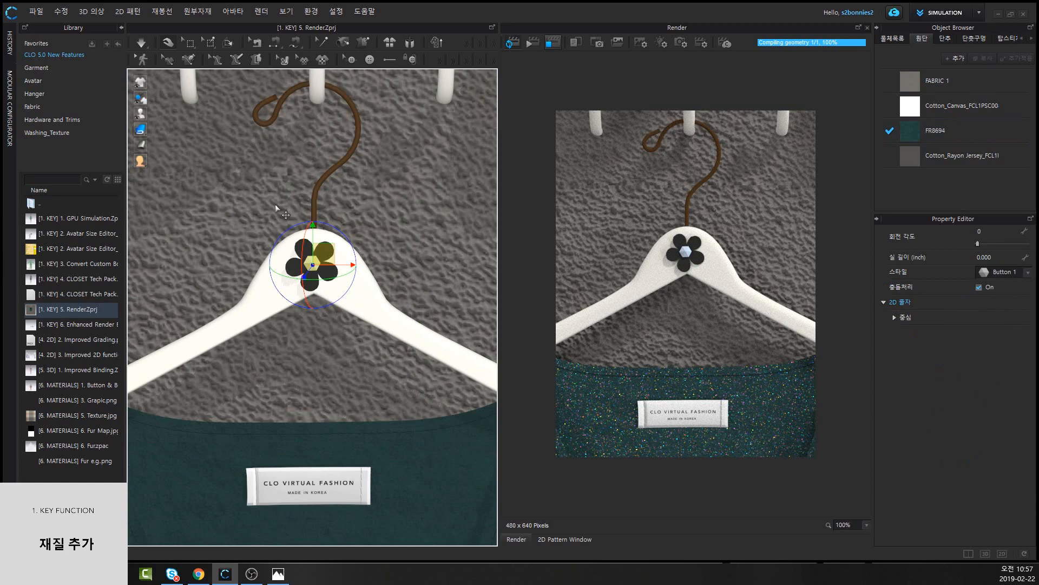
pyautogui.click(945, 39)
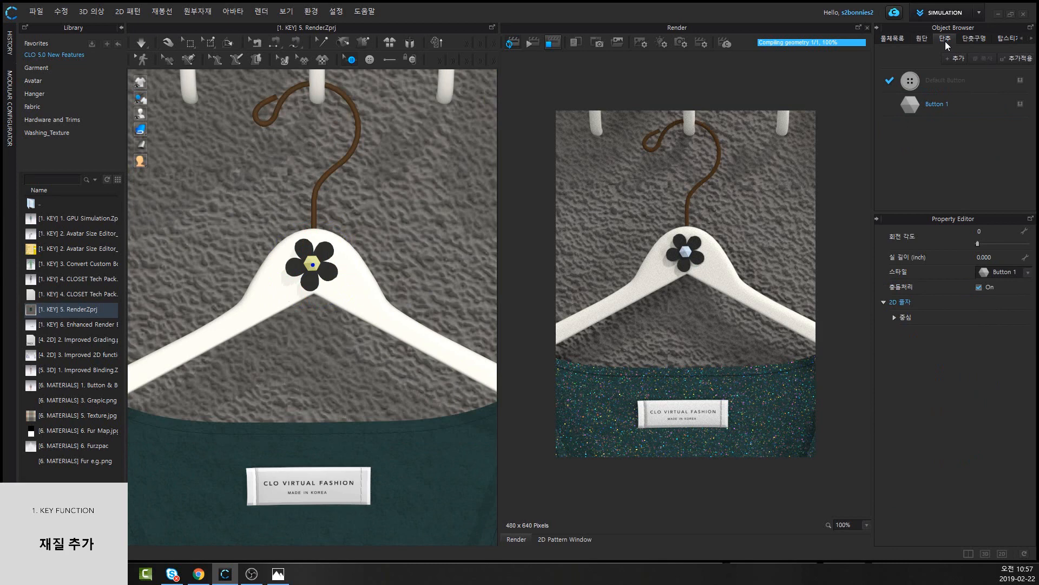
pyautogui.click(937, 104)
pyautogui.click(980, 375)
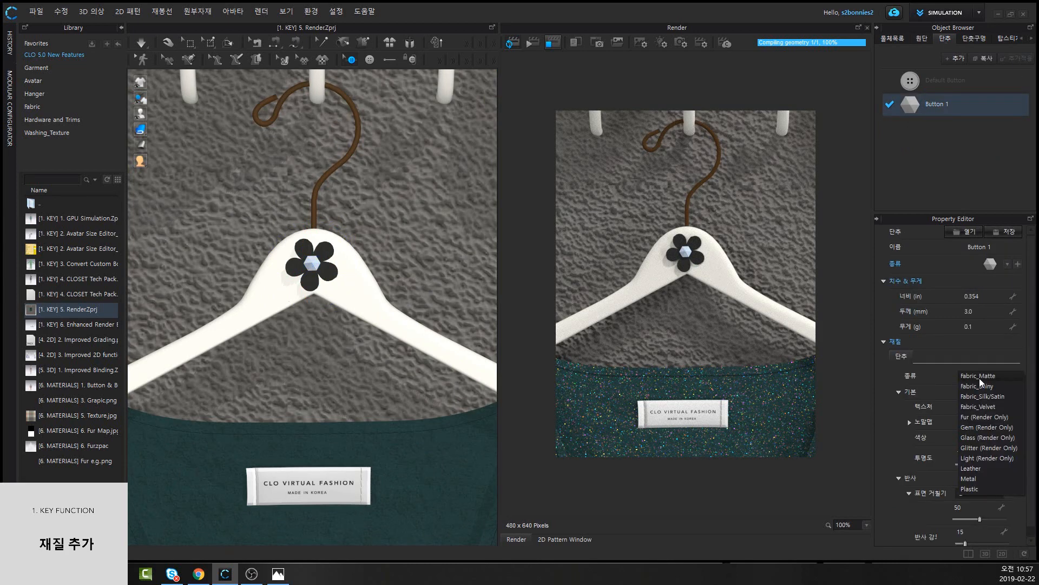
pyautogui.click(984, 427)
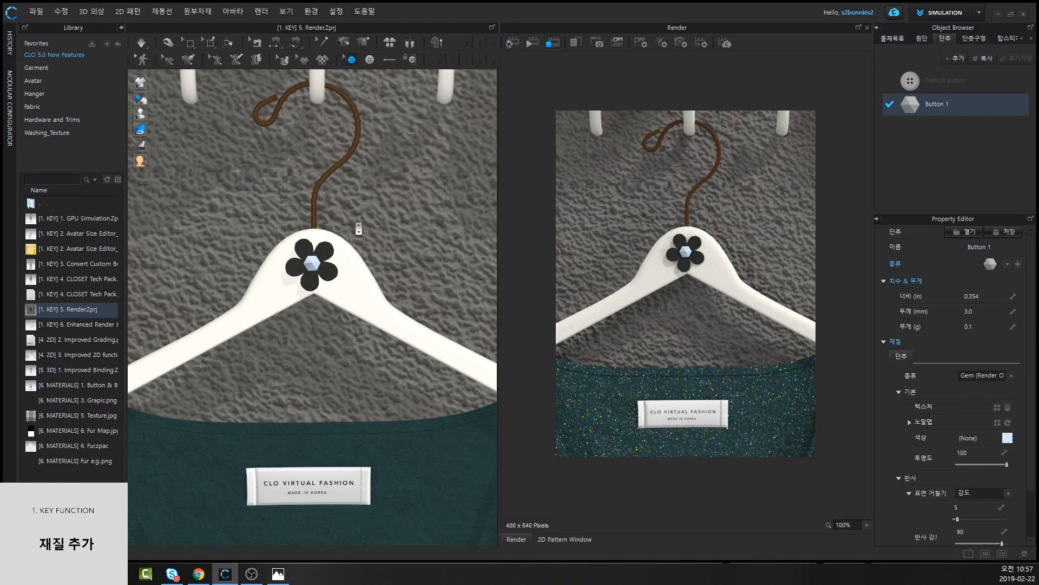
pyautogui.scroll(2, 358, 228)
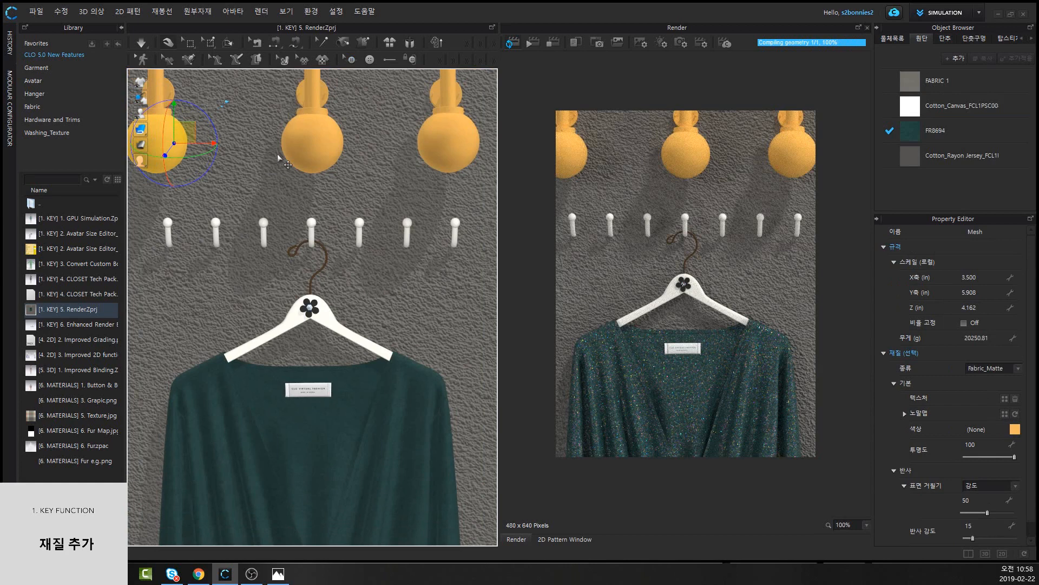
# Set the material type of the three round wall lamps to Light (Render Only) and open the render light properties
pyautogui.keyDown('shift'); pyautogui.click(304, 148); pyautogui.keyUp('shift')
pyautogui.keyDown('shift'); pyautogui.click(465, 140); pyautogui.keyUp('shift')
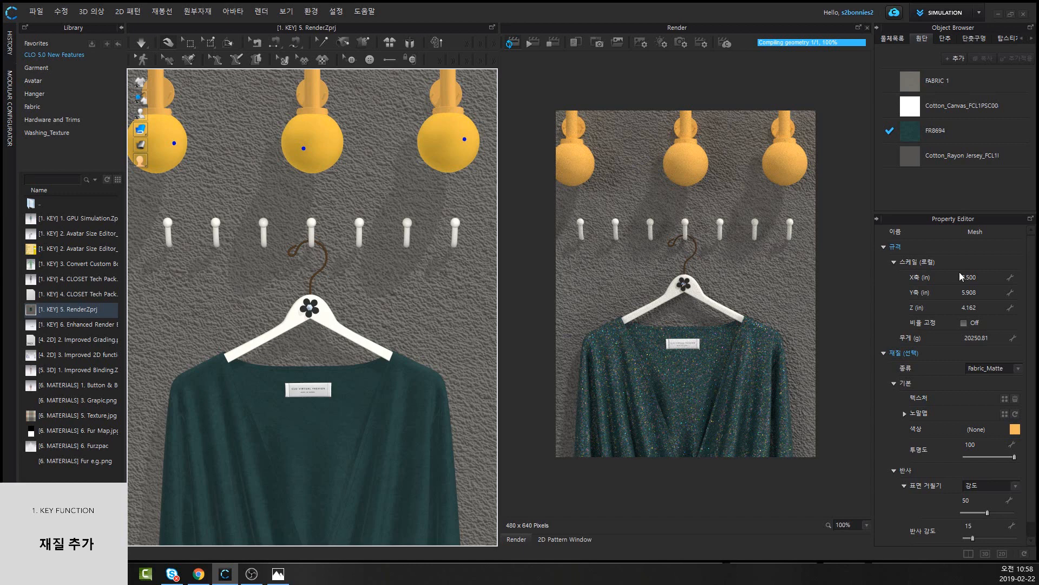
pyautogui.click(991, 368)
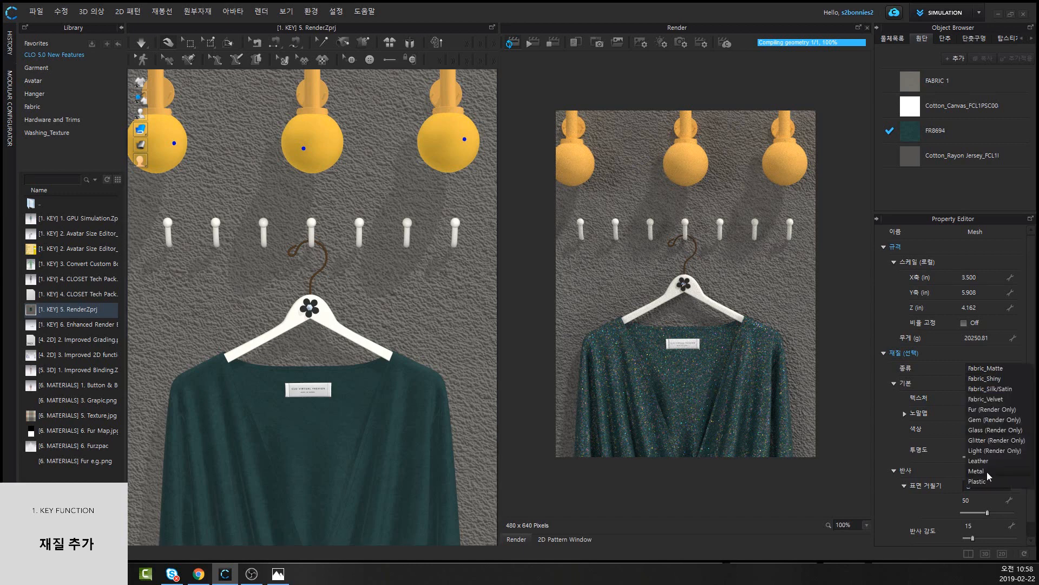
pyautogui.click(985, 451)
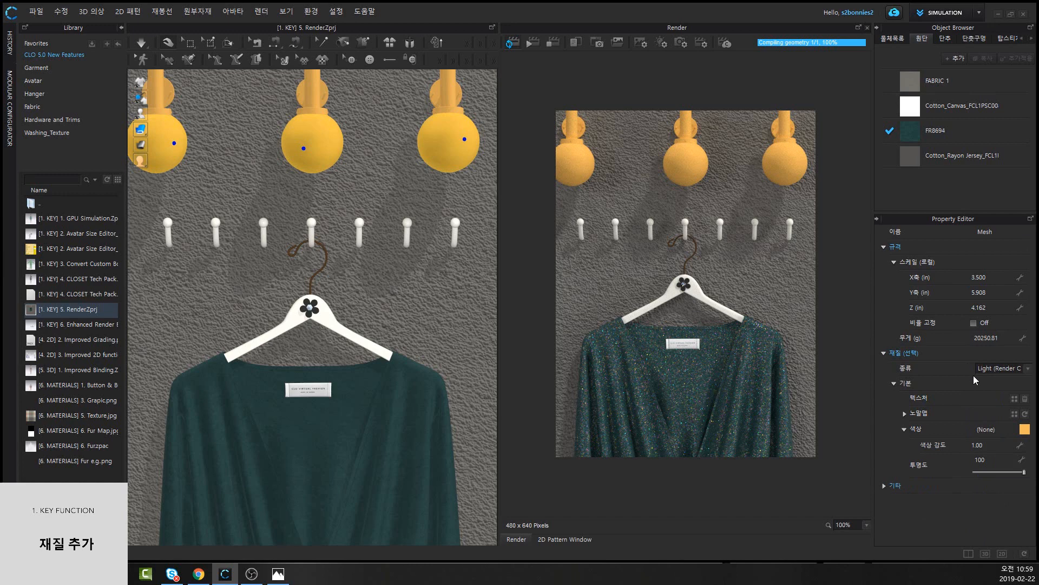
pyautogui.scroll(-1, 352, 225)
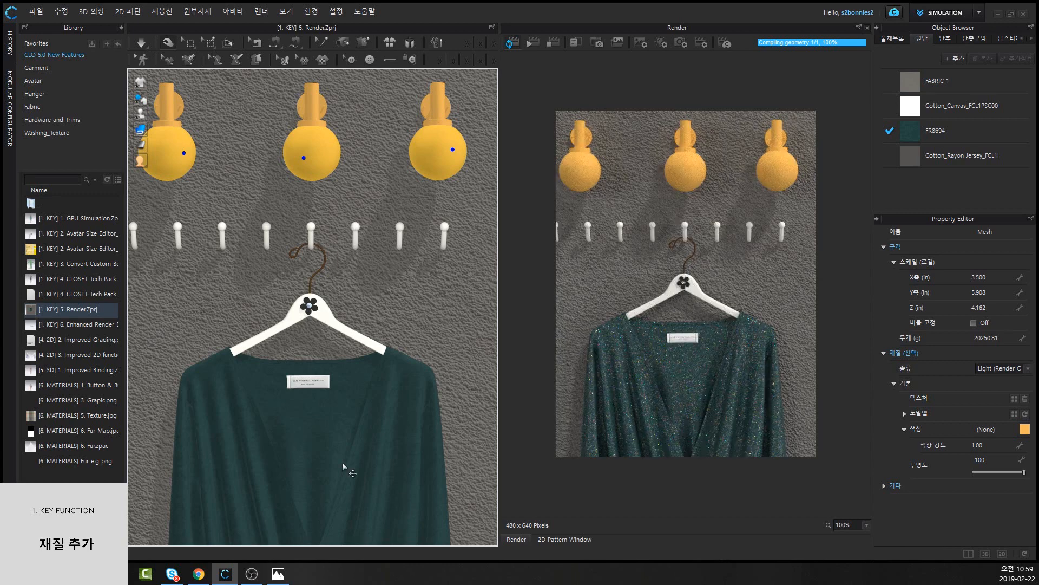
pyautogui.click(666, 42)
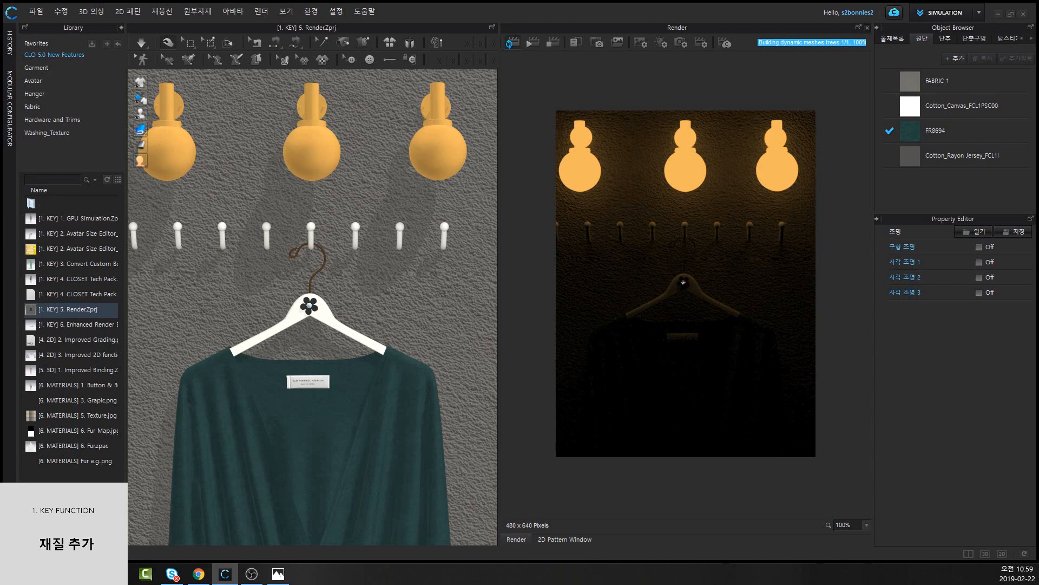
# Close the Render window and open the "[1. KEY] 6. Enhanced Render Environment" project without saving the current one
pyautogui.hotkey('alt', 'Tab')
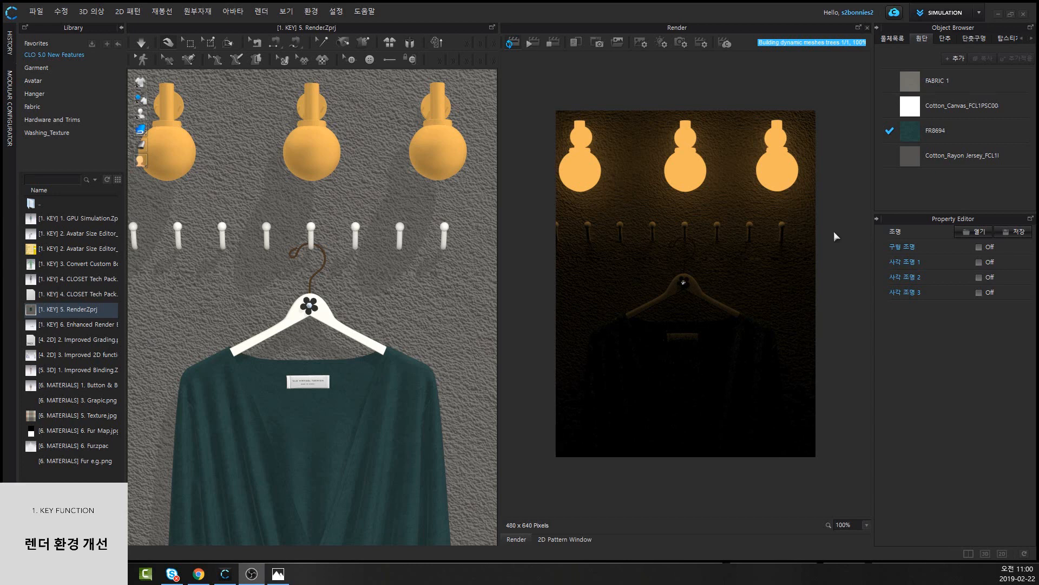
pyautogui.click(867, 28)
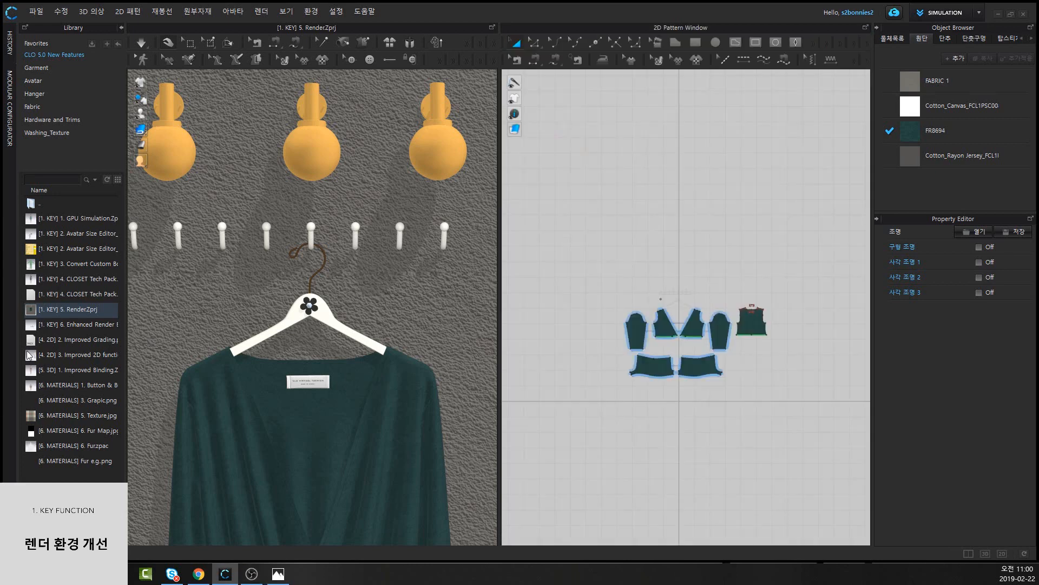
pyautogui.doubleClick(51, 326)
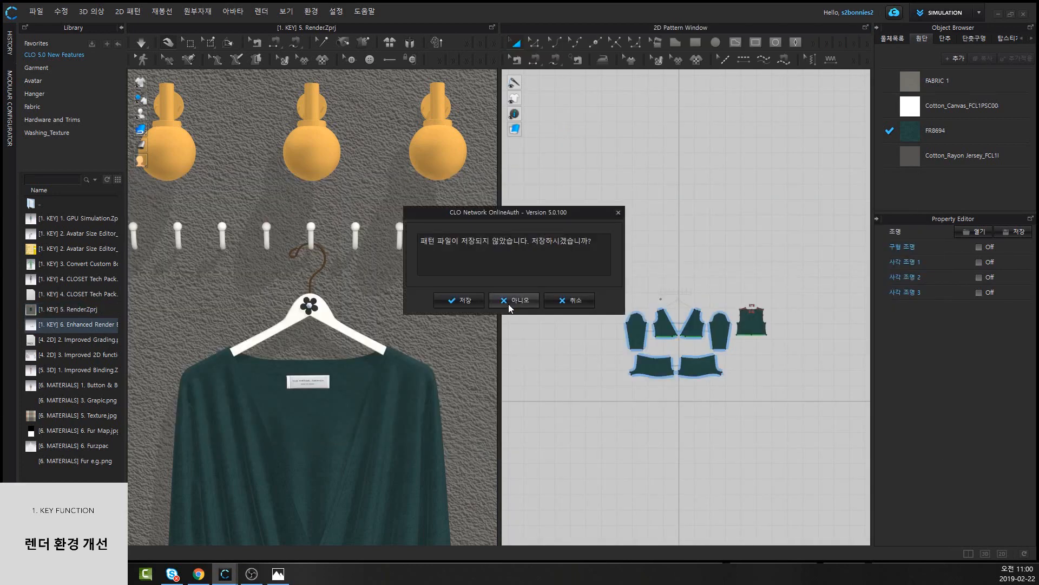
pyautogui.click(509, 304)
pyautogui.click(511, 368)
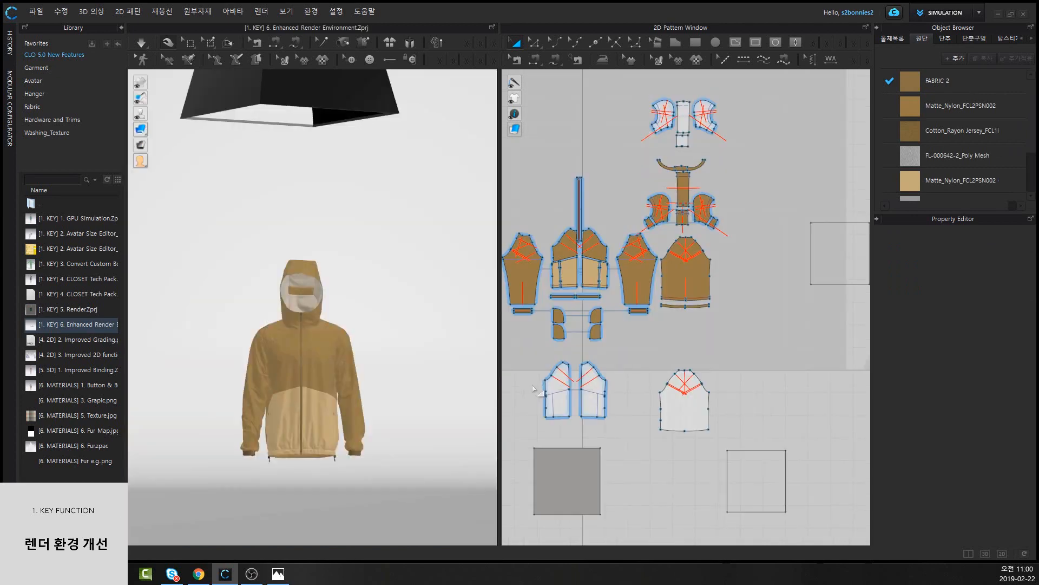
# Open the Render window and start rendering the hooded jacket studio scene
pyautogui.click(262, 11)
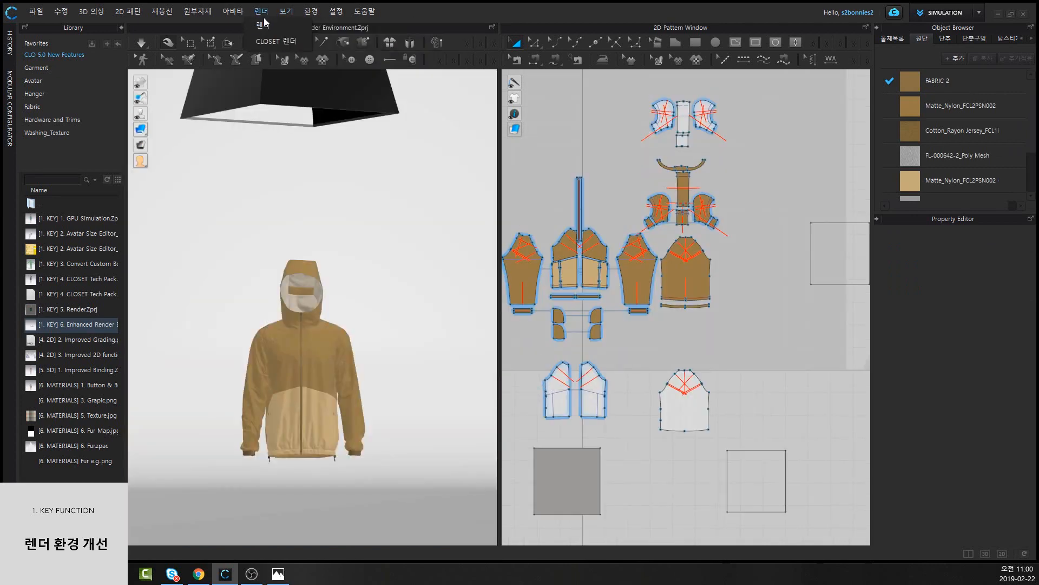
pyautogui.click(264, 24)
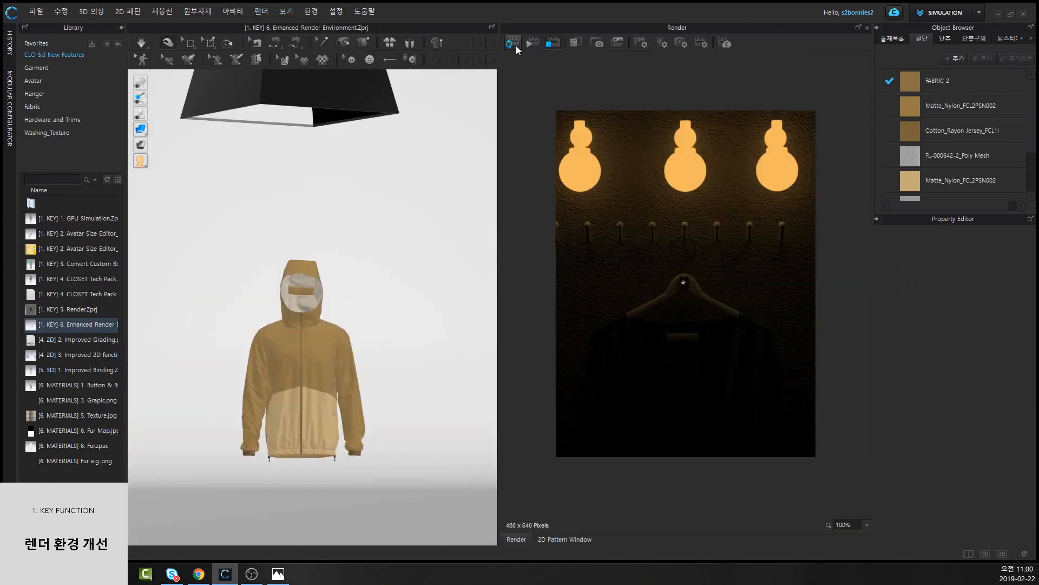
pyautogui.click(516, 45)
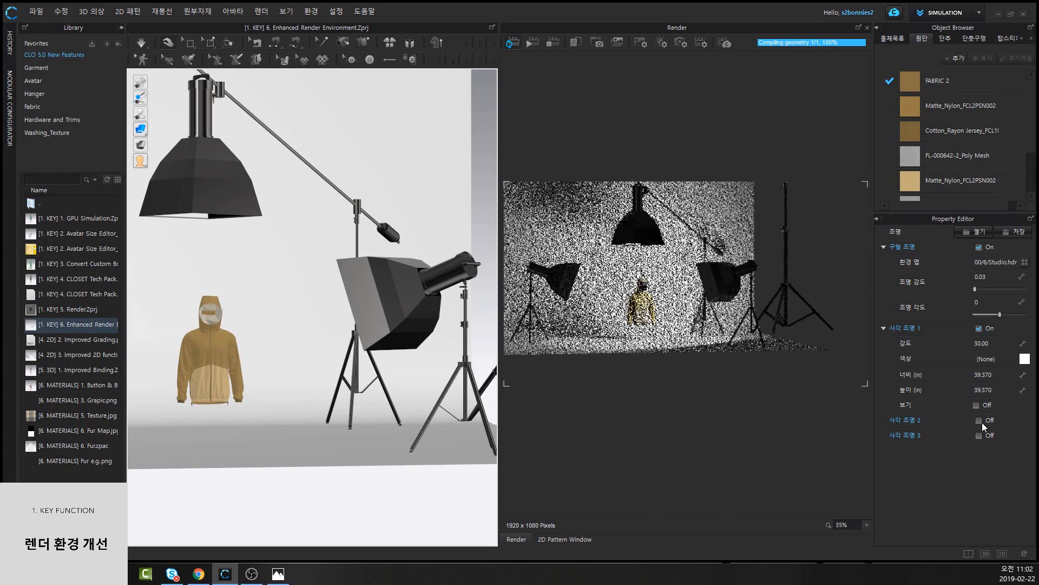
# Turn on rectangle light 2 and the render camera's depth of field, and view the jacket's shoulder up close
pyautogui.click(981, 421)
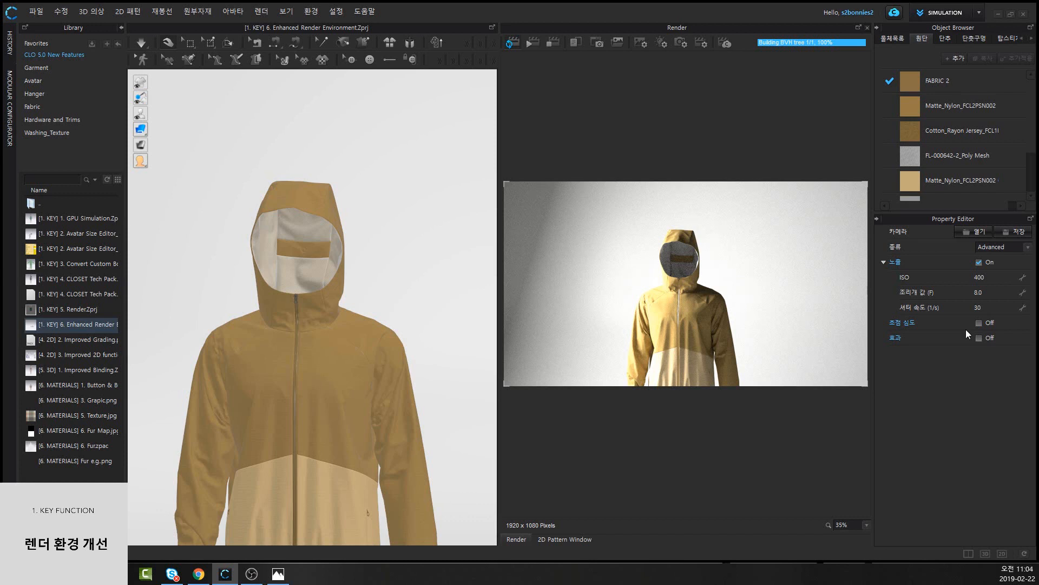
pyautogui.click(980, 323)
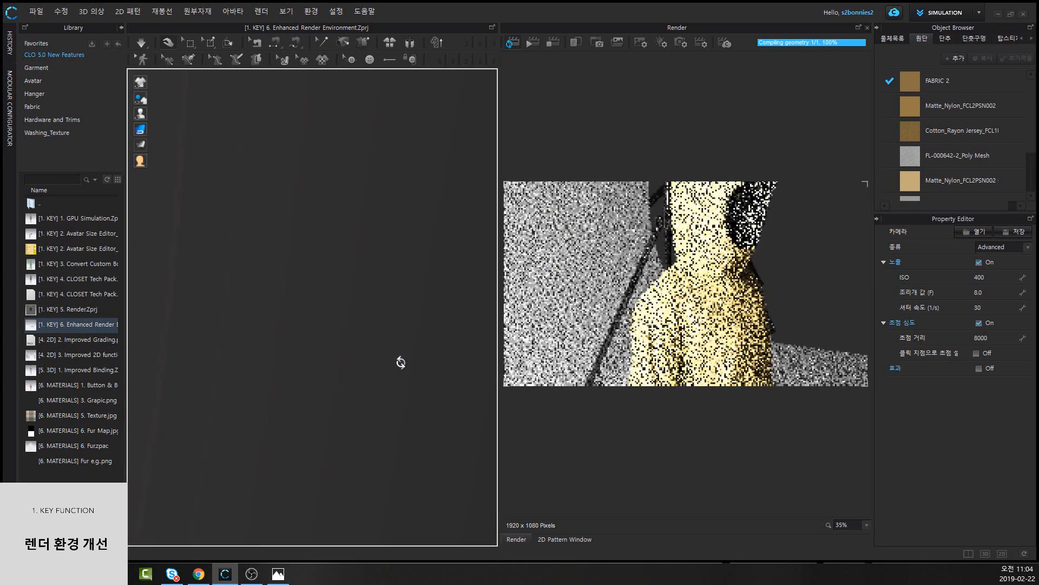
pyautogui.scroll(5, 390, 362)
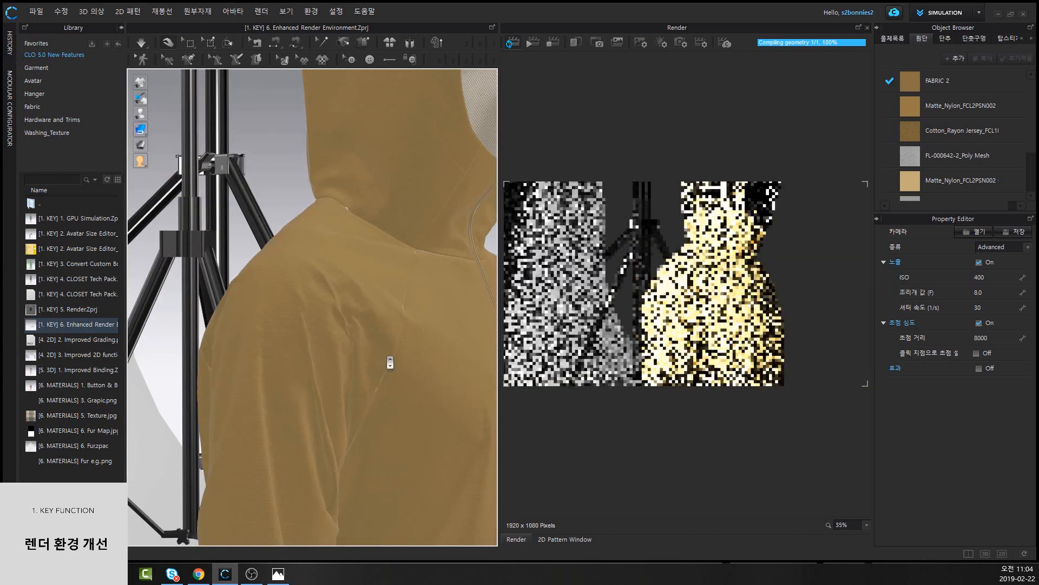
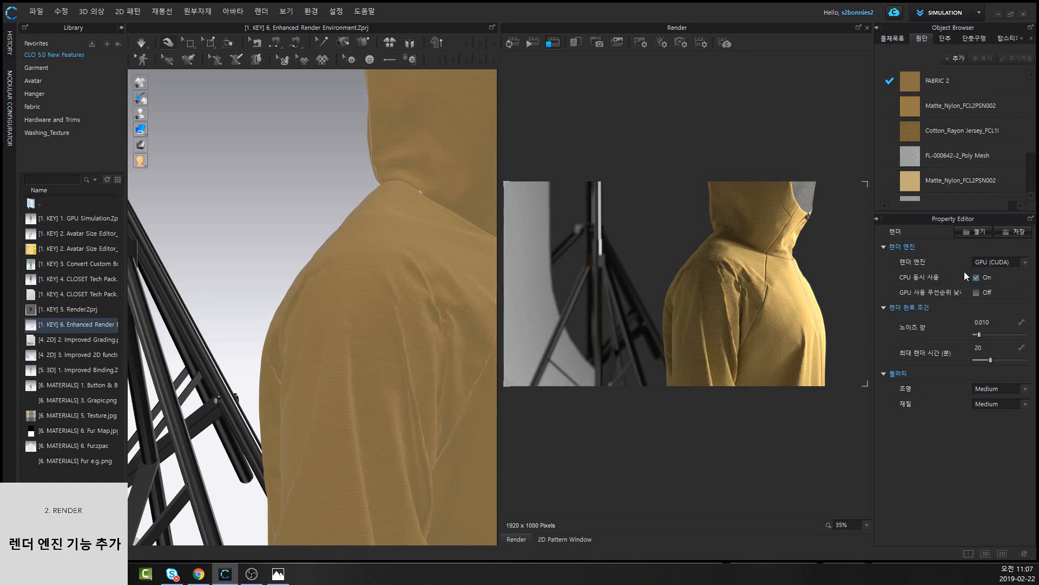
# Widen the fabric list and render property area so the full names and labels fit
pyautogui.moveTo(872, 277); pyautogui.dragTo(849, 277)
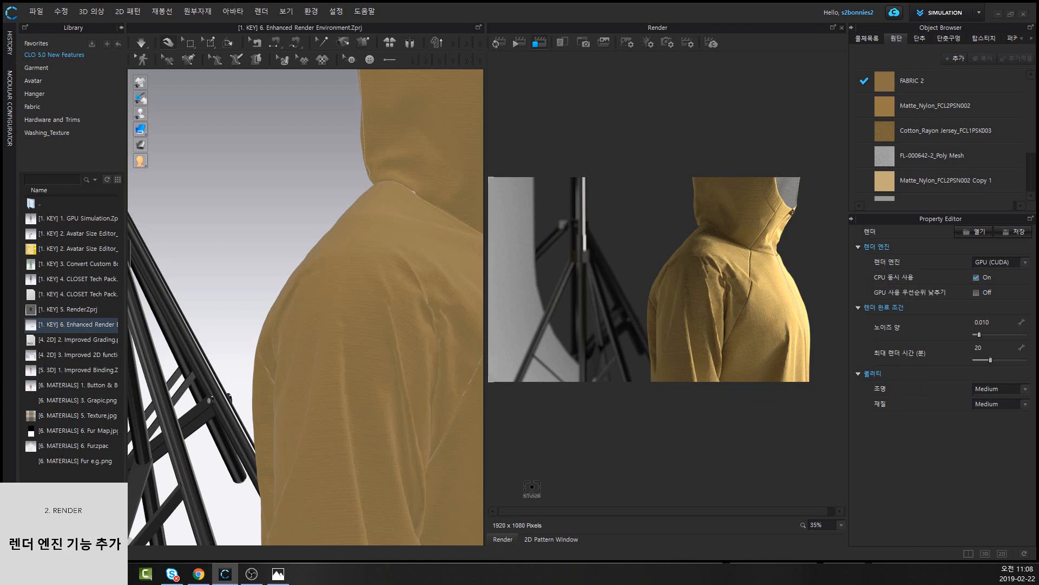
pyautogui.hotkey('alt', 'Tab')
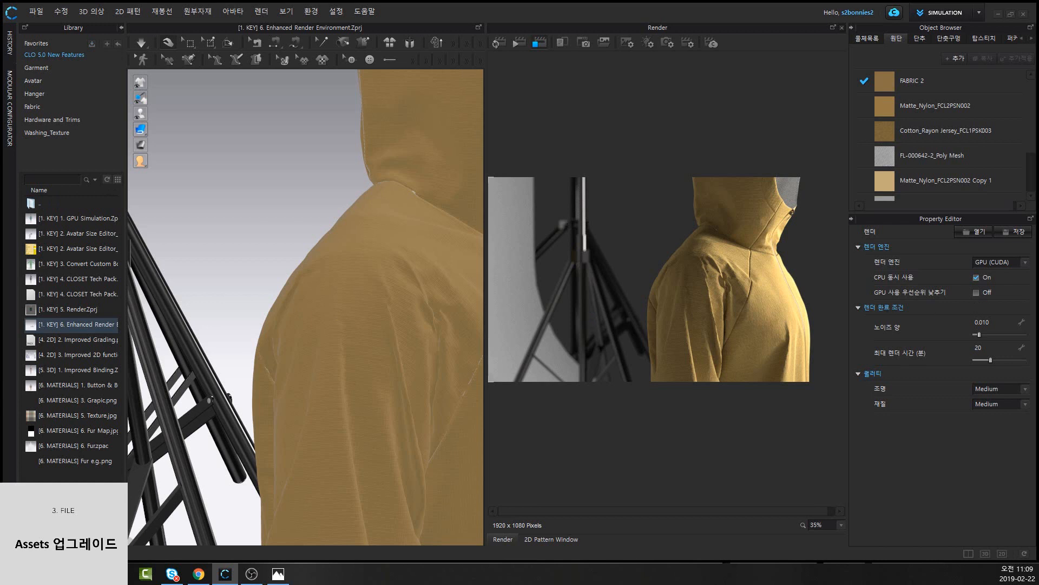
pyautogui.hotkey('alt', 'Tab')
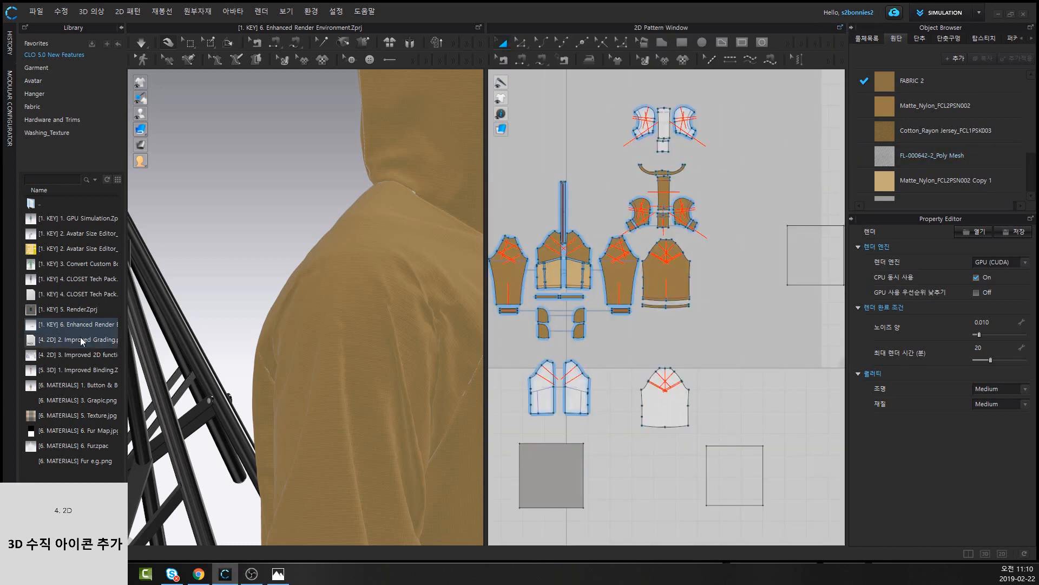
# Open the "[4. 2D] 2. Improved Grading" file as a new pattern with all sizes selected and no rotation
pyautogui.doubleClick(80, 337)
pyautogui.click(517, 306)
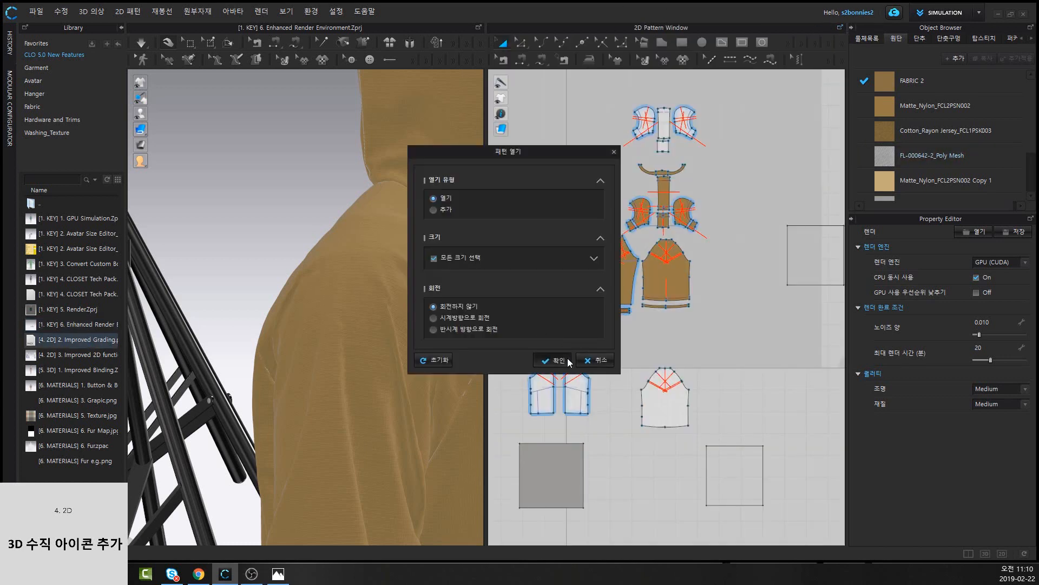
pyautogui.click(566, 359)
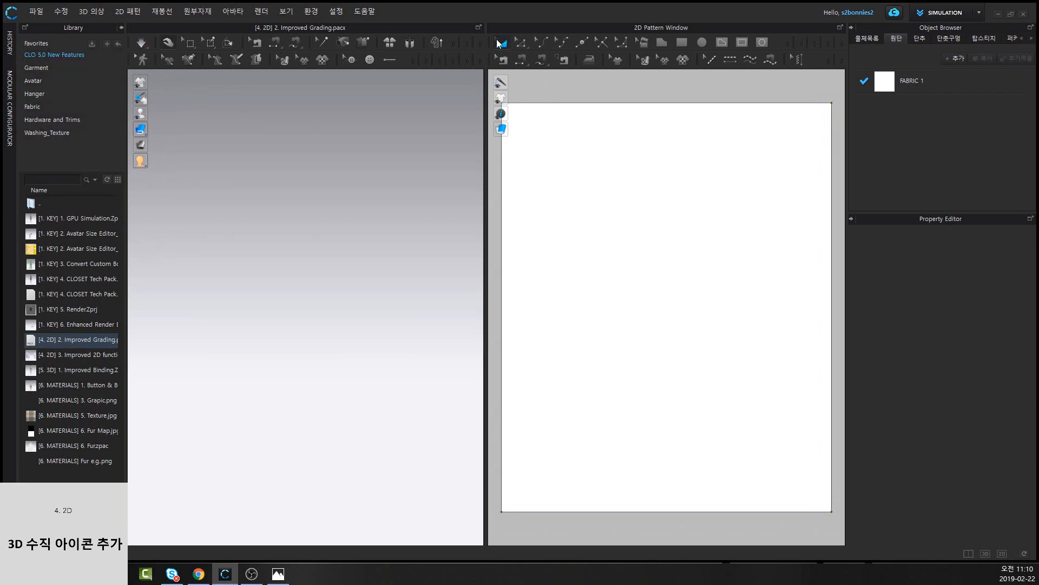
pyautogui.moveTo(505, 101)
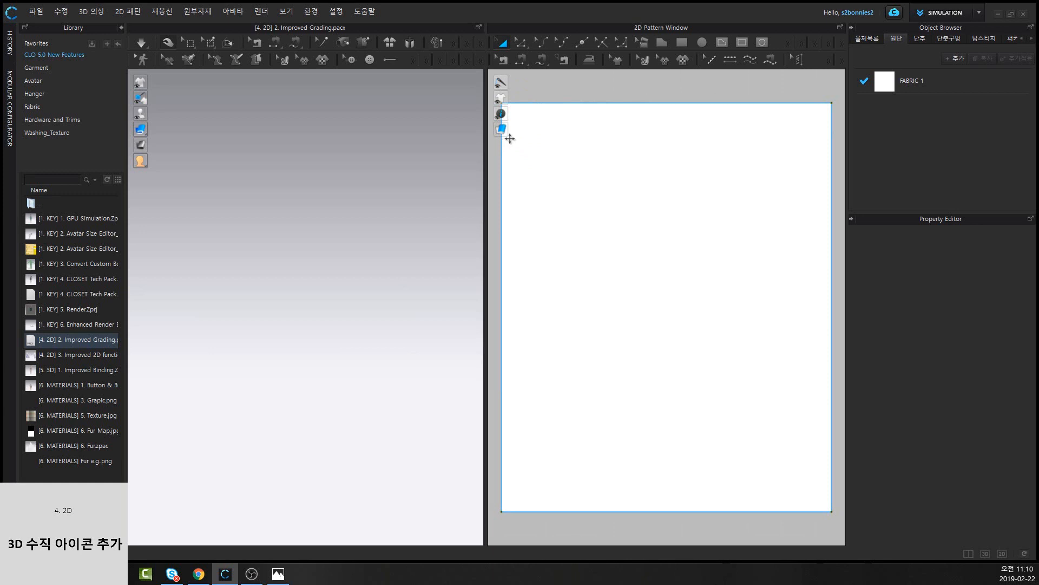
pyautogui.moveTo(503, 130)
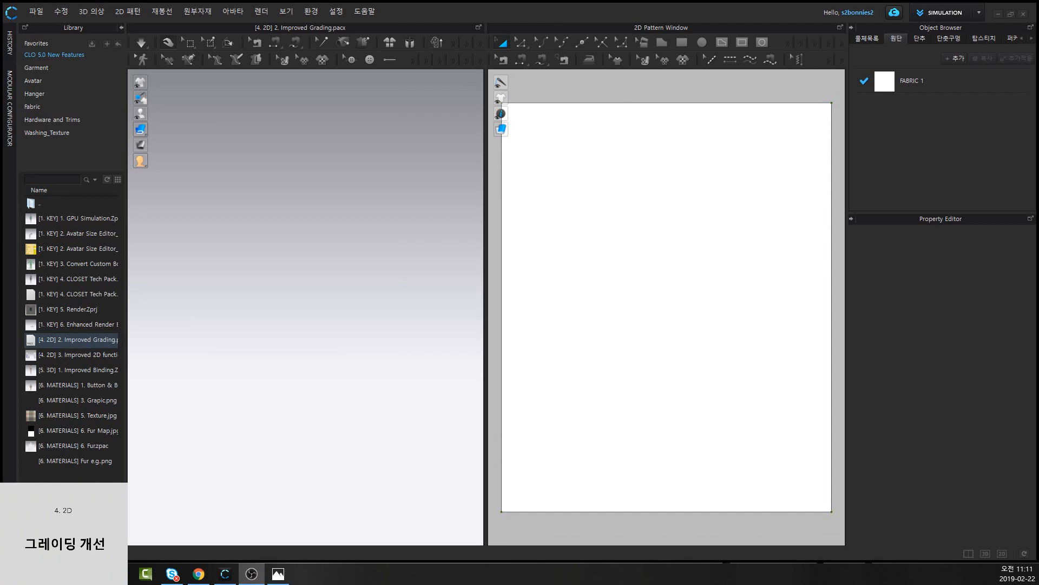
# Draw a second rectangular pattern beside the existing one, with an outline of about 42 in, and show the grading lines in 2D
pyautogui.scroll(3, 770, 459)
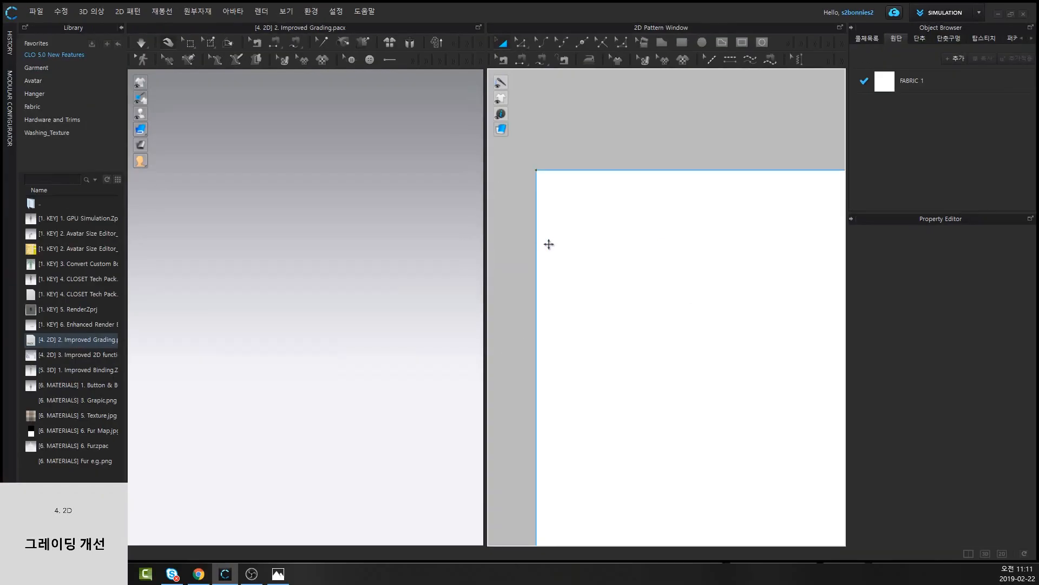
pyautogui.scroll(-2, 549, 244)
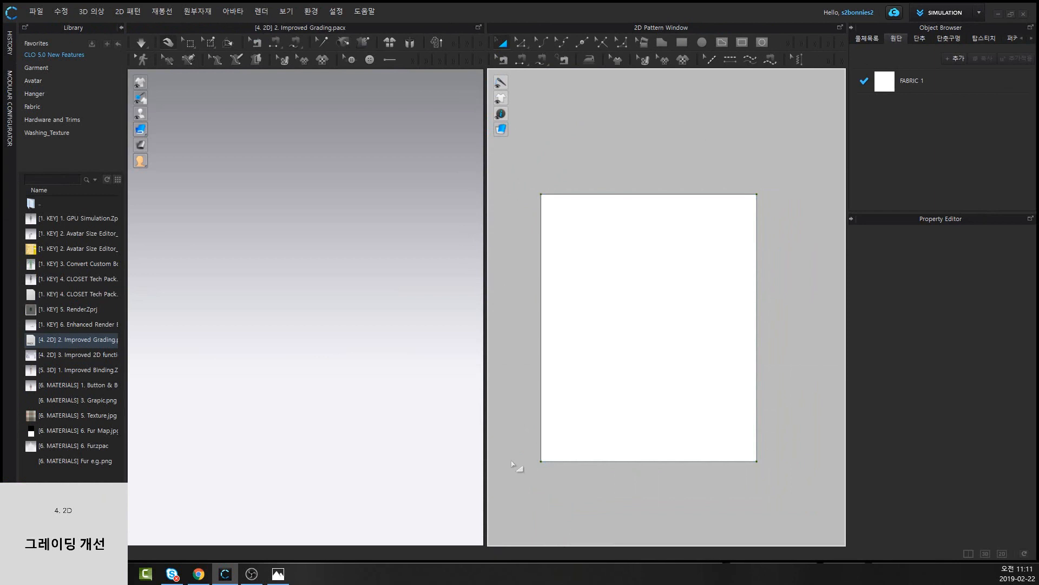
pyautogui.moveTo(501, 99)
pyautogui.scroll(-3, 657, 244)
pyautogui.moveTo(709, 230); pyautogui.dragTo(809, 373)
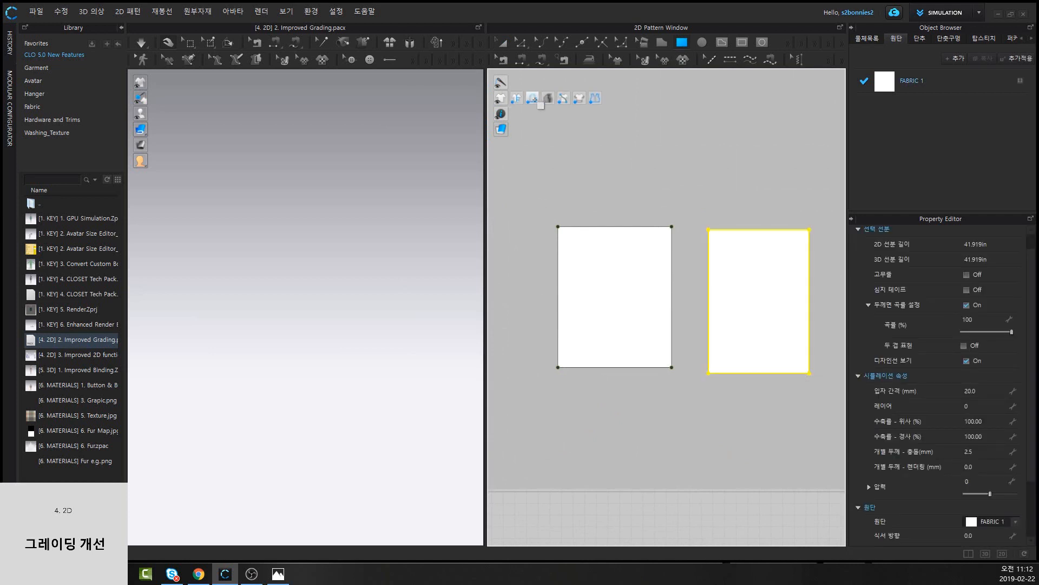
pyautogui.click(548, 99)
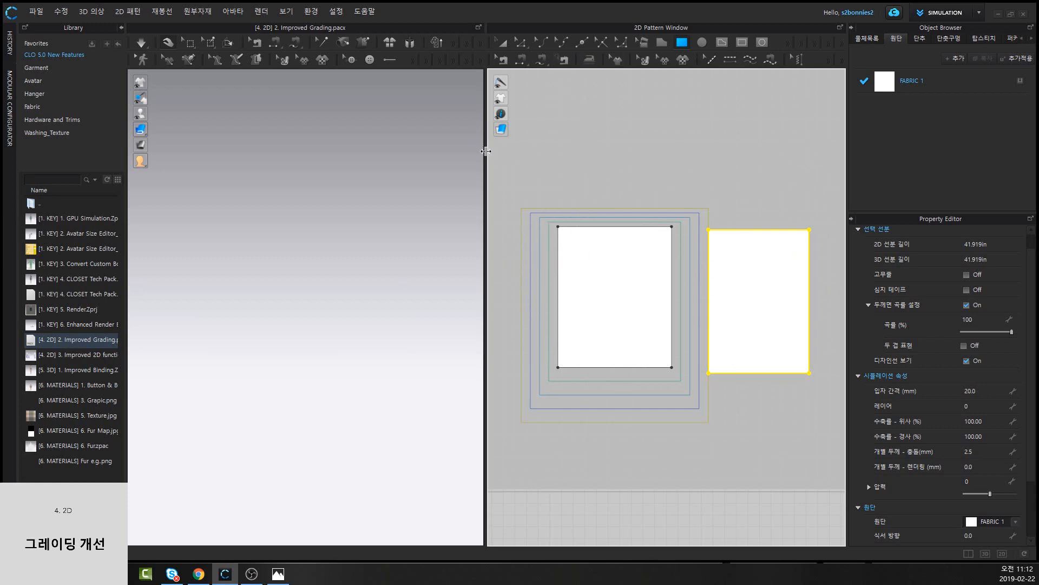
# Widen the 2D Pattern Window and try Edit Grading on the new rectangle's upper-left point
pyautogui.moveTo(486, 151); pyautogui.dragTo(263, 157)
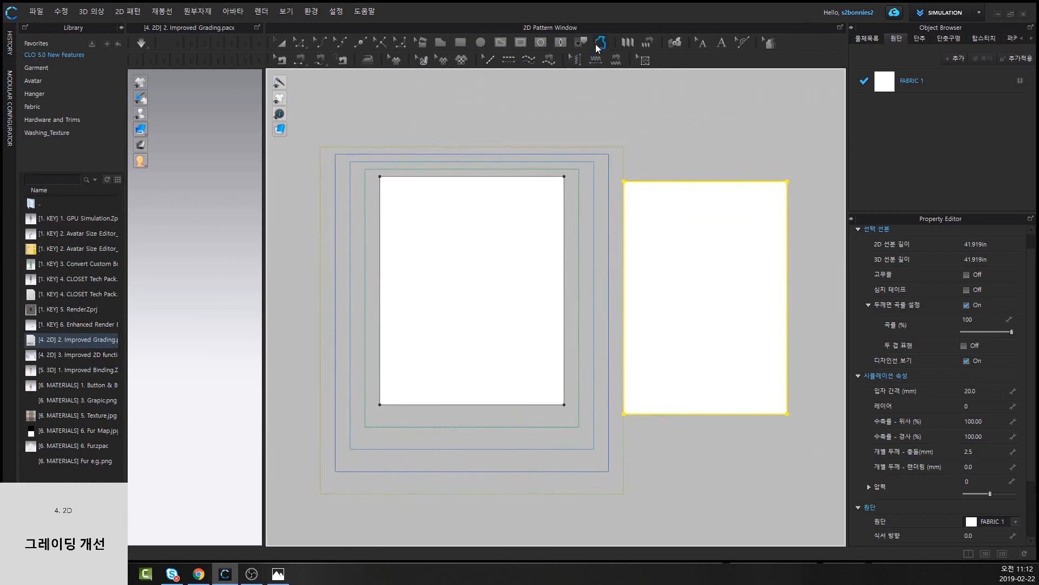
pyautogui.click(772, 46)
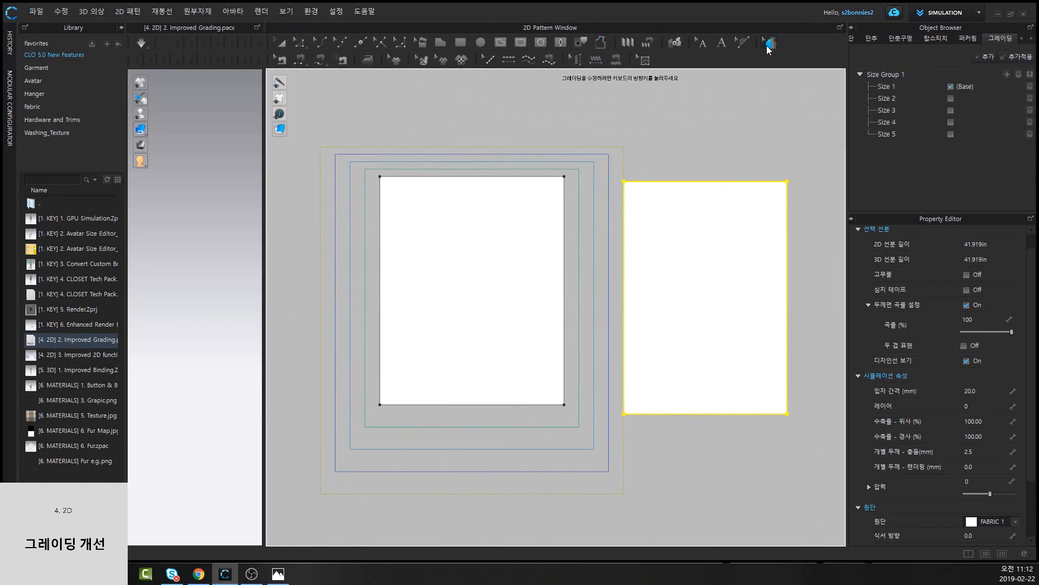
pyautogui.click(381, 177)
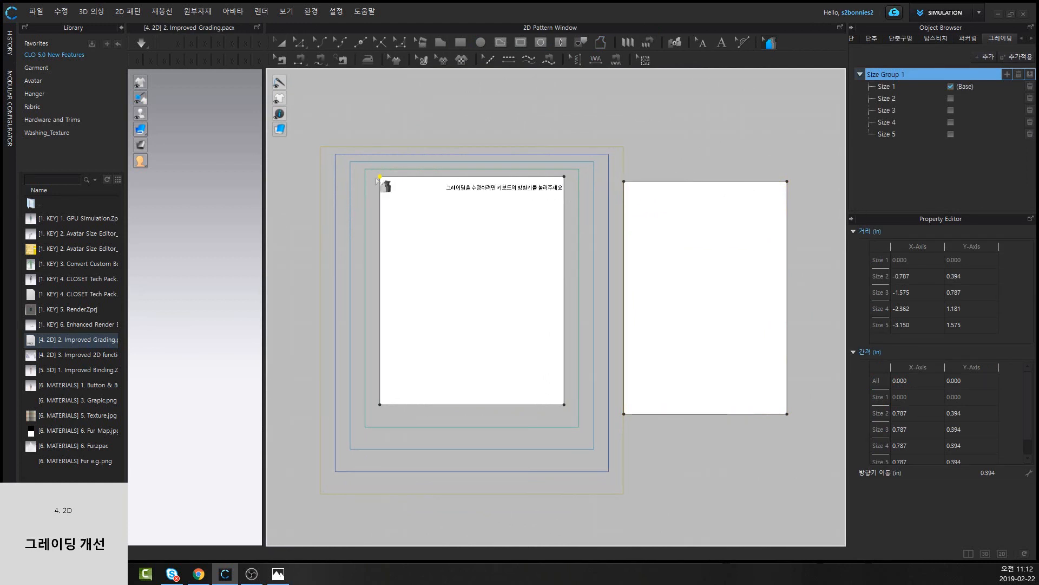
pyautogui.click(624, 184)
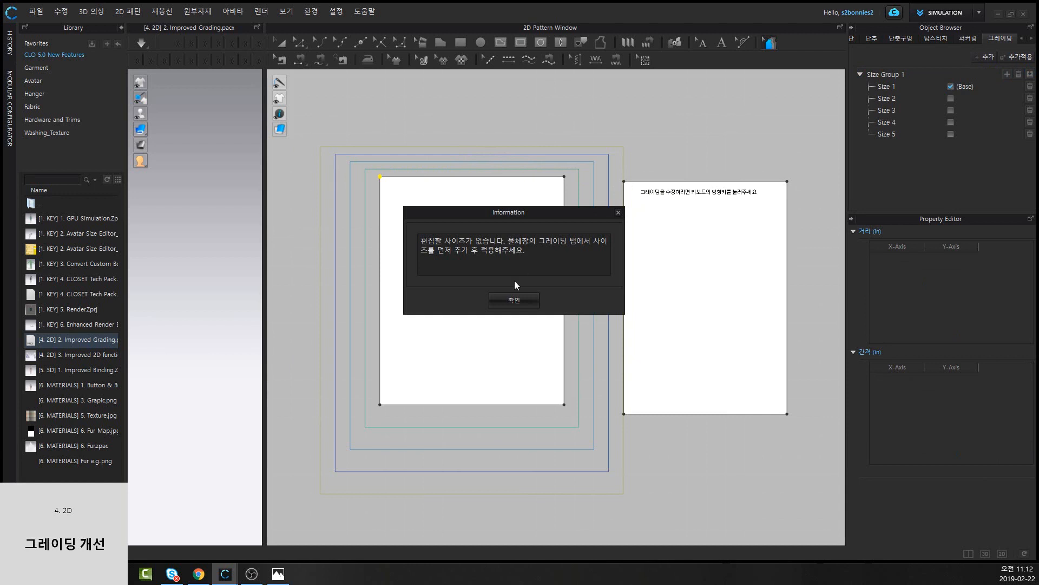
pyautogui.click(515, 301)
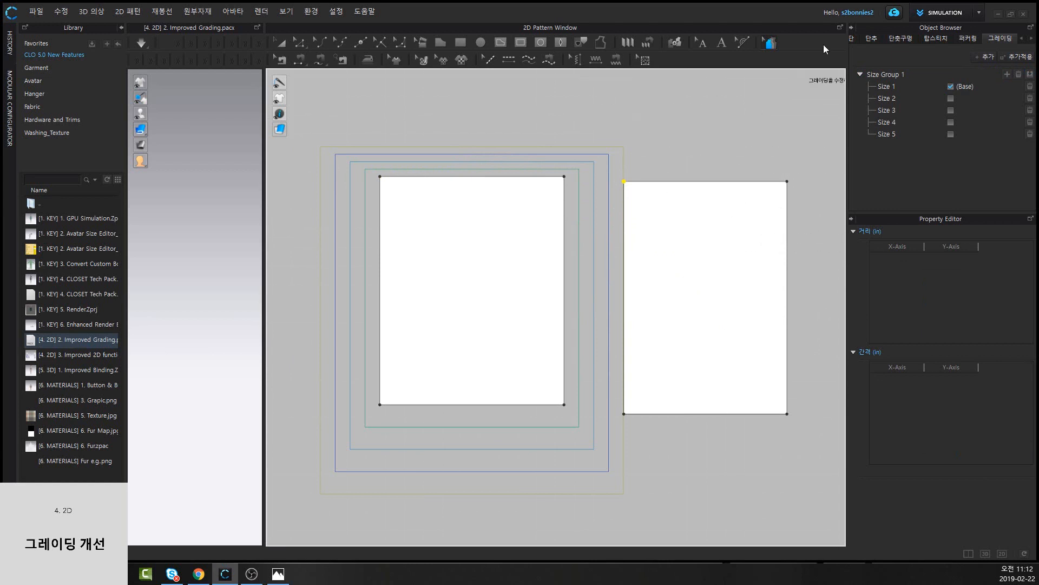
pyautogui.press('Left')
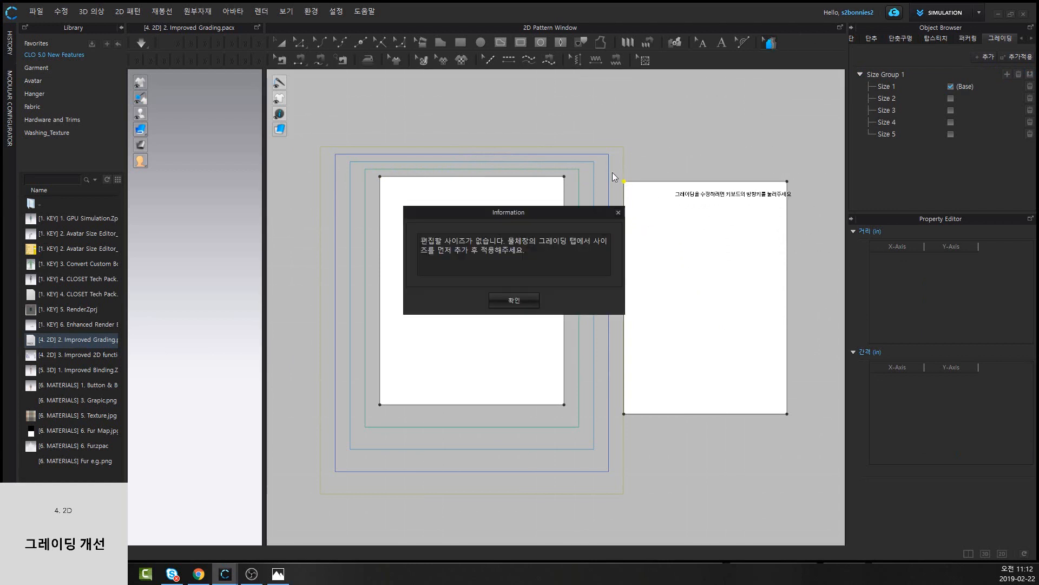
pyautogui.click(515, 300)
# Add a new grading size group and apply it to the new rectangle
pyautogui.click(282, 39)
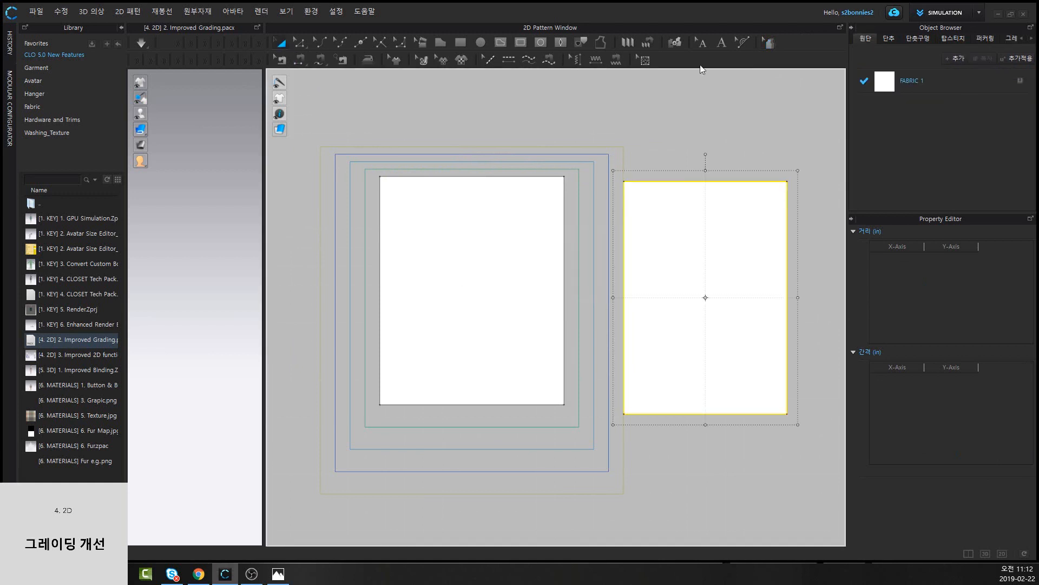
pyautogui.click(1011, 40)
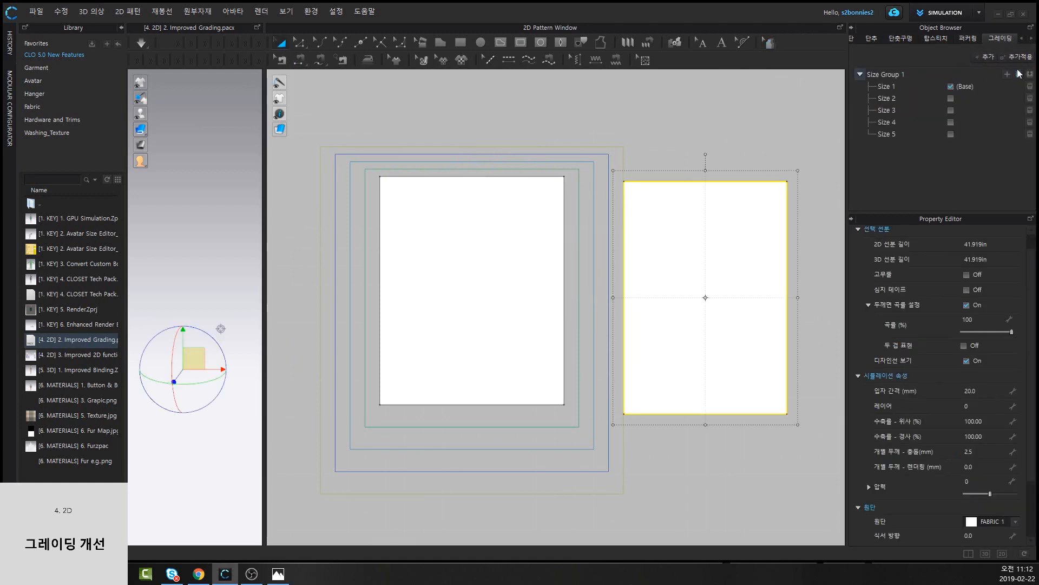
pyautogui.click(1021, 57)
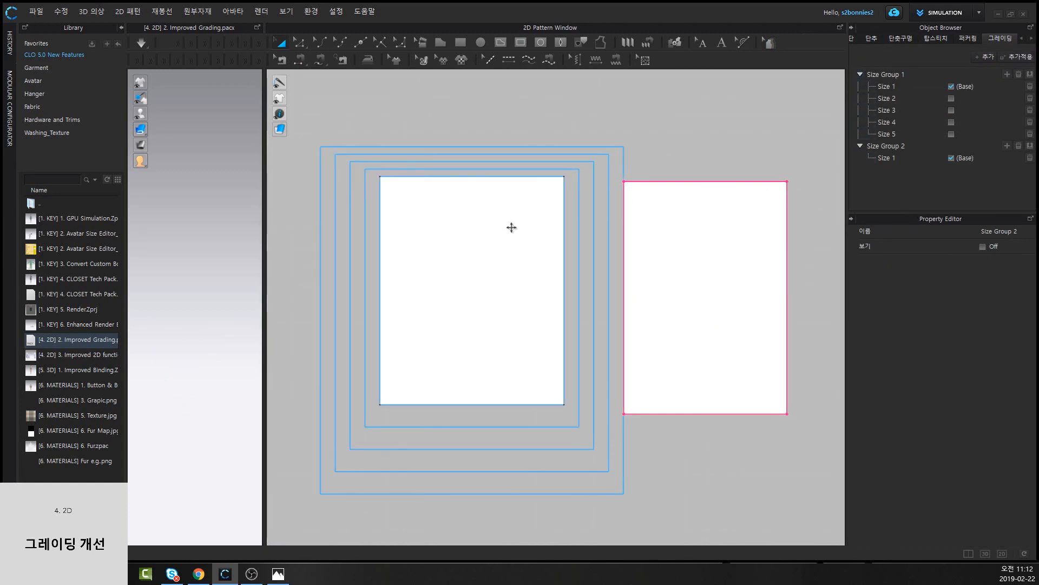
# Add Size 2 through Size 5 to the new rectangle's size group
pyautogui.click(511, 224)
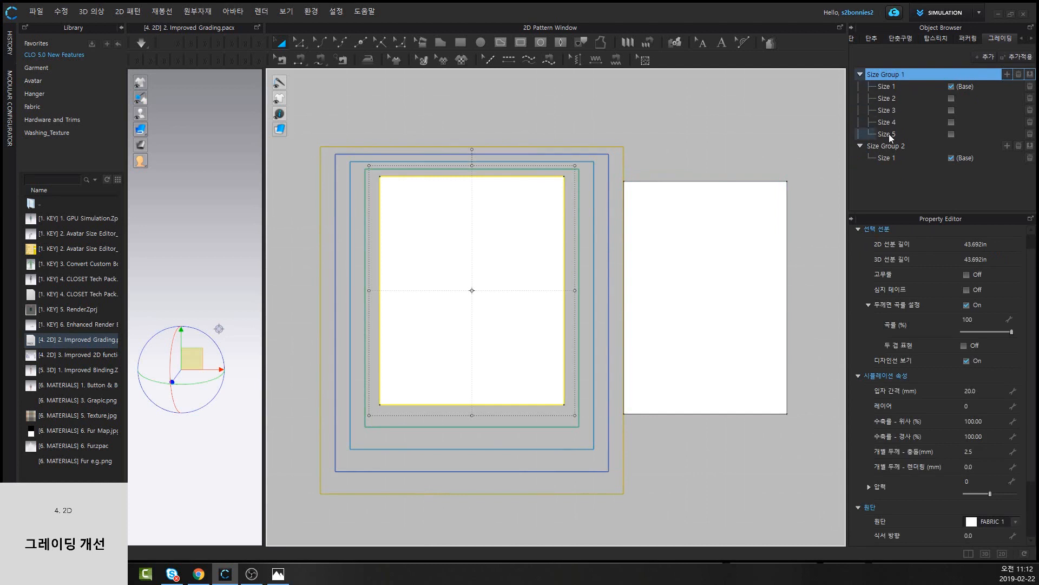
pyautogui.click(742, 236)
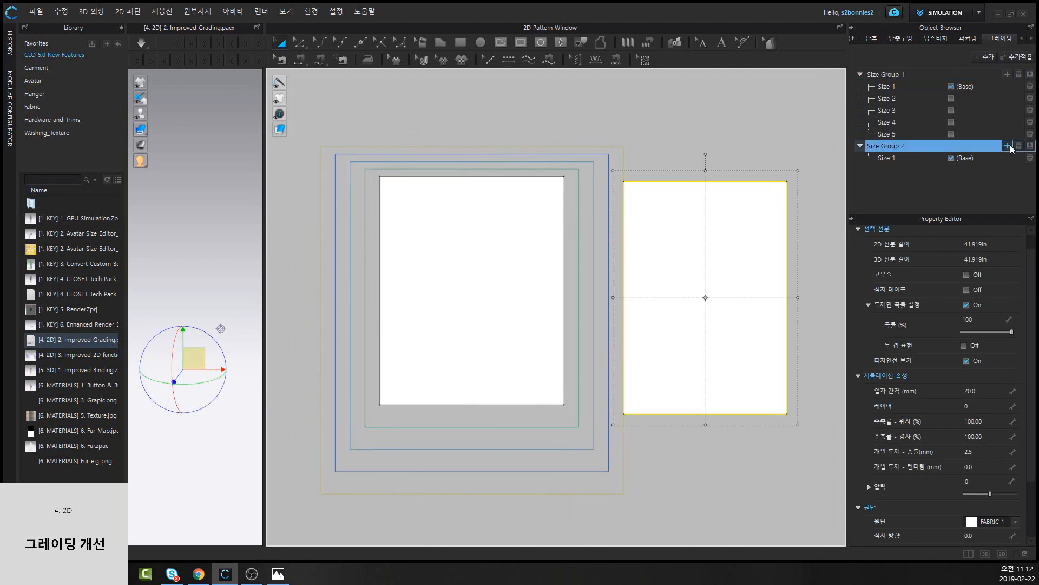
pyautogui.click(1007, 146)
pyautogui.click(1007, 145)
pyautogui.click(1007, 145)
pyautogui.click(1007, 145)
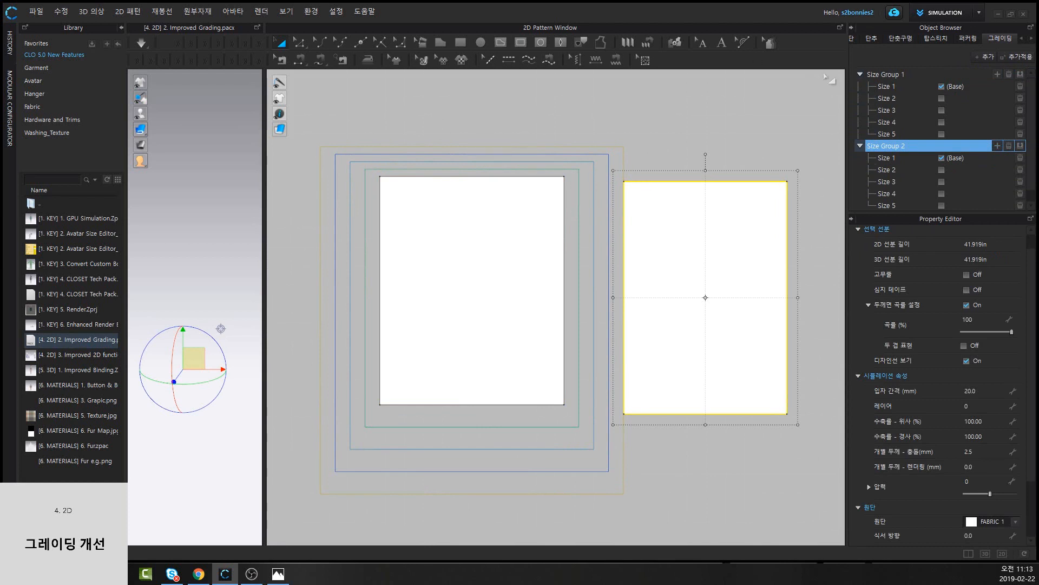
# Grade the new rectangle's upper-left point 0.787 in outward and 0.394 in upward per size, matching the first rectangle's corresponding point
pyautogui.click(769, 42)
pyautogui.click(379, 176)
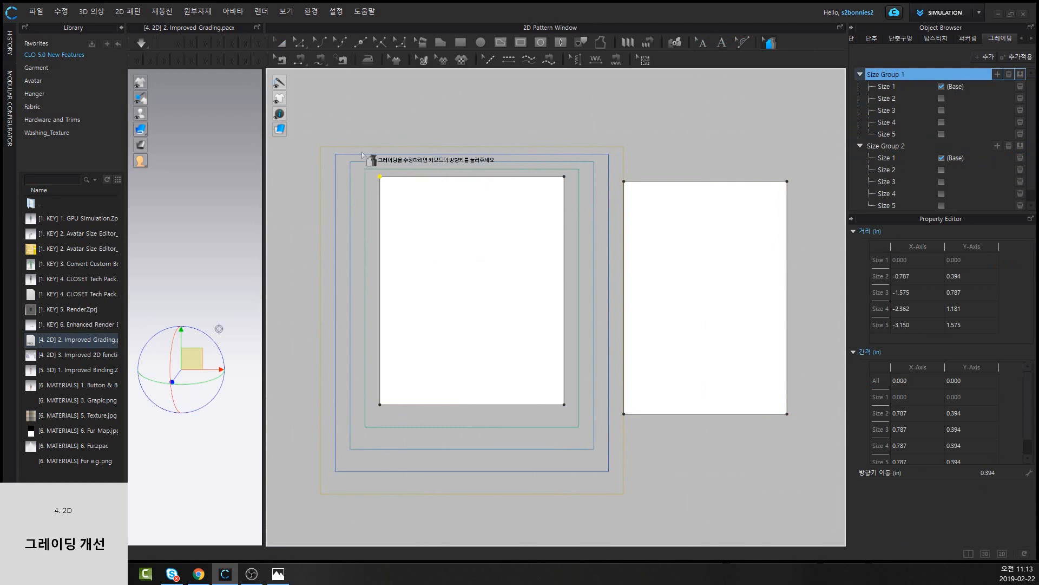
pyautogui.click(625, 182)
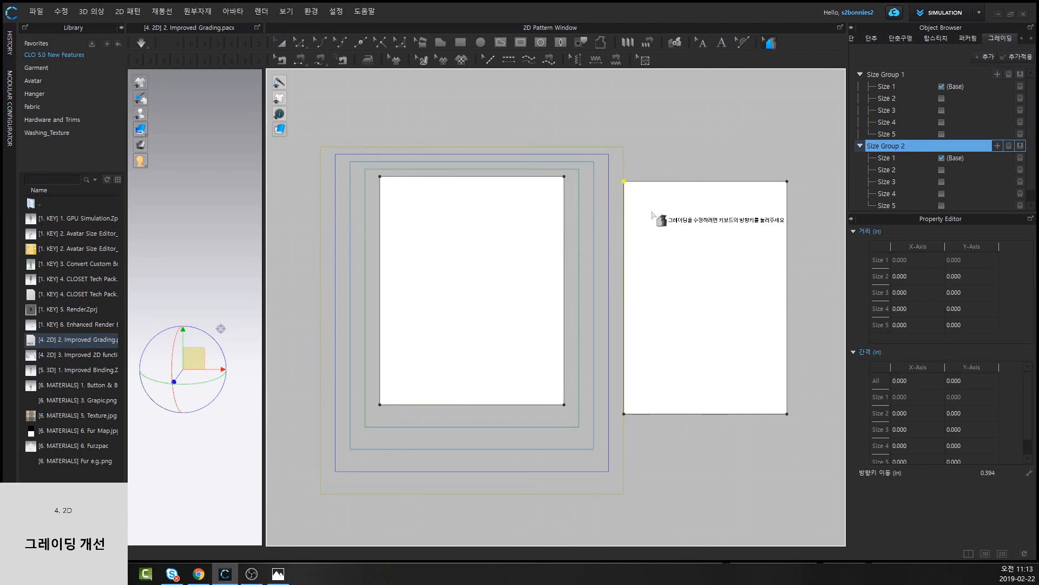
pyautogui.press('Left')
pyautogui.press('Left')
pyautogui.press('Up')
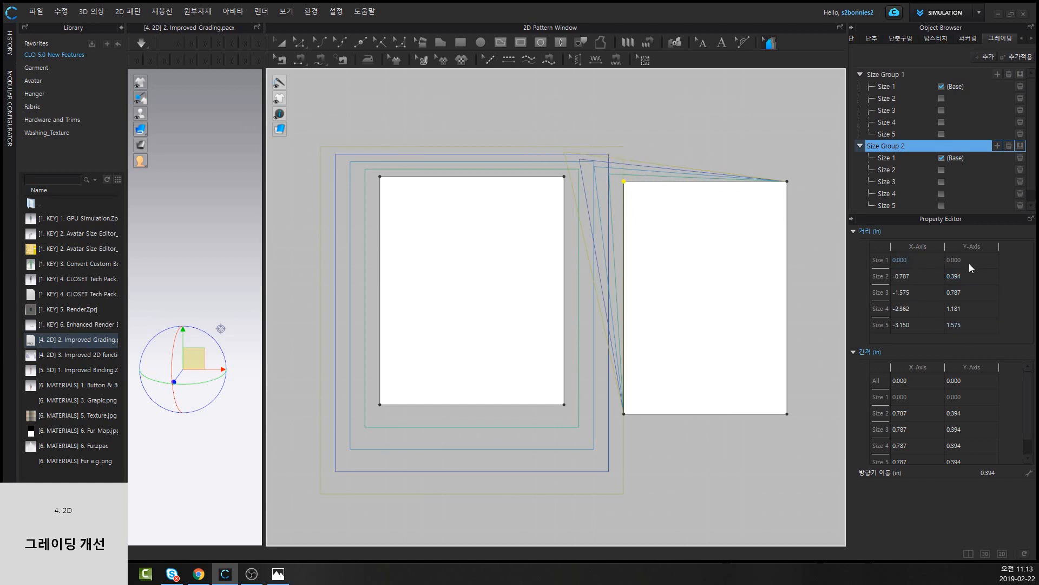
pyautogui.click(380, 176)
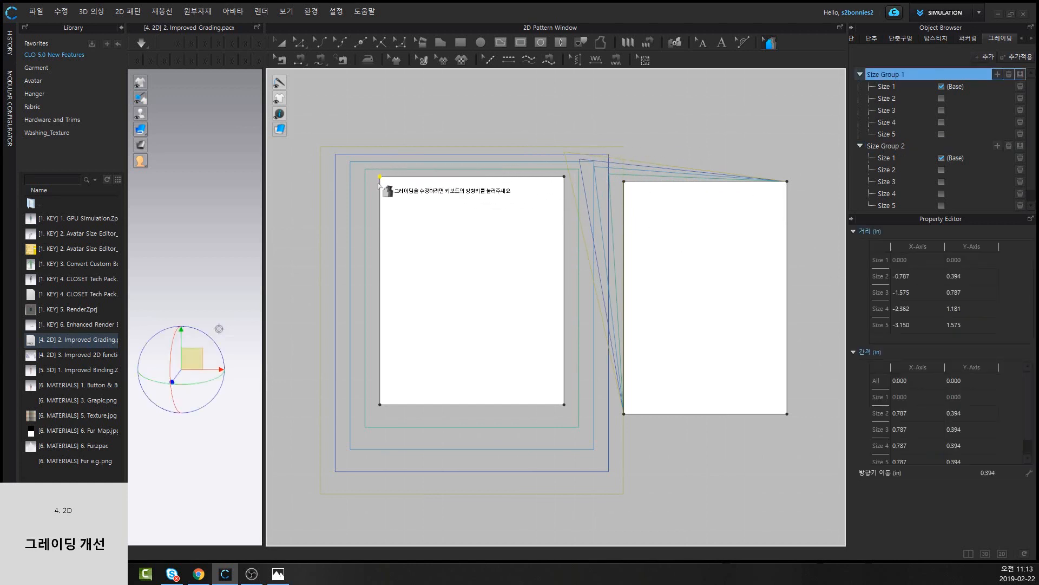
pyautogui.moveTo(609, 165); pyautogui.dragTo(650, 206)
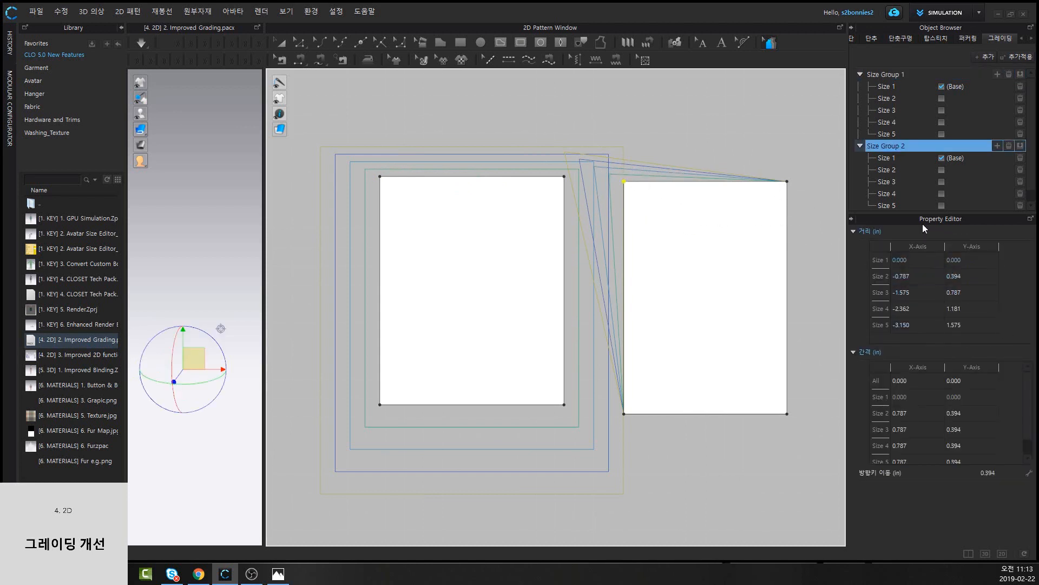
# Copy all grading distance values from the first rectangle's upper-right point to the new rectangle's upper-right point
pyautogui.click(564, 176)
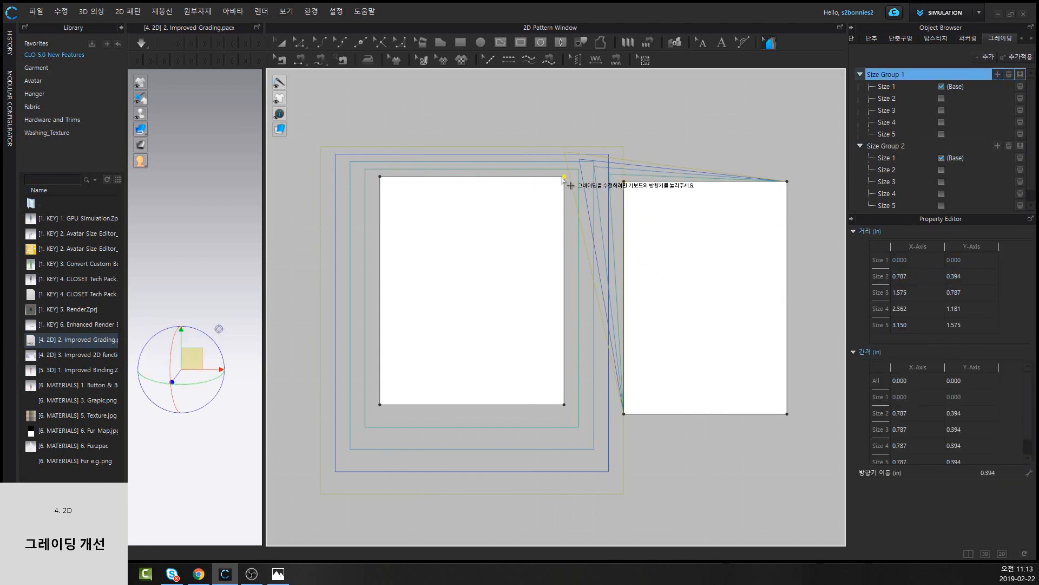
pyautogui.click(556, 158)
pyautogui.click(565, 177)
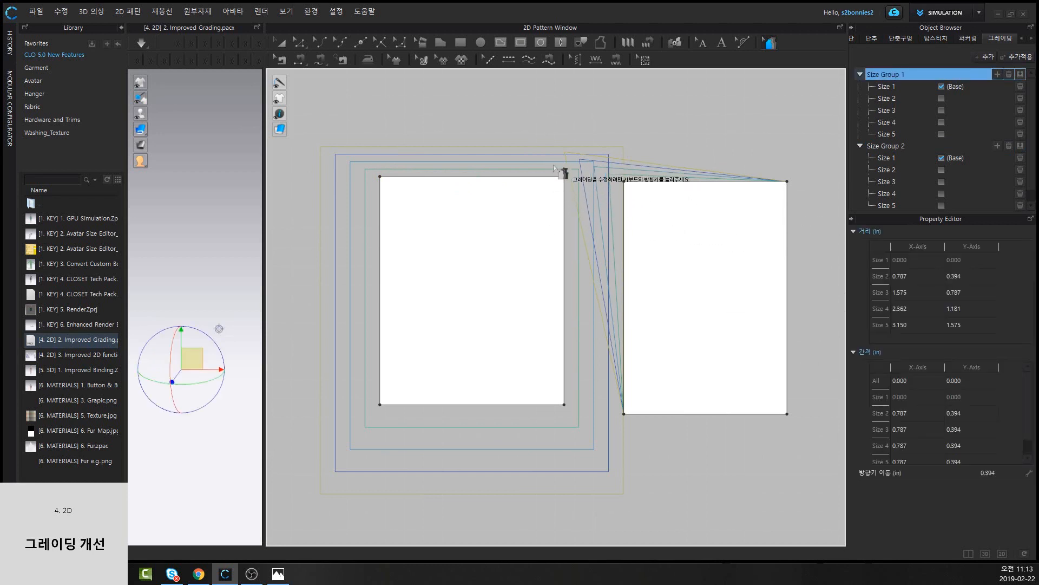
pyautogui.moveTo(914, 260); pyautogui.dragTo(1002, 379)
pyautogui.hotkey('ctrl', 'c')
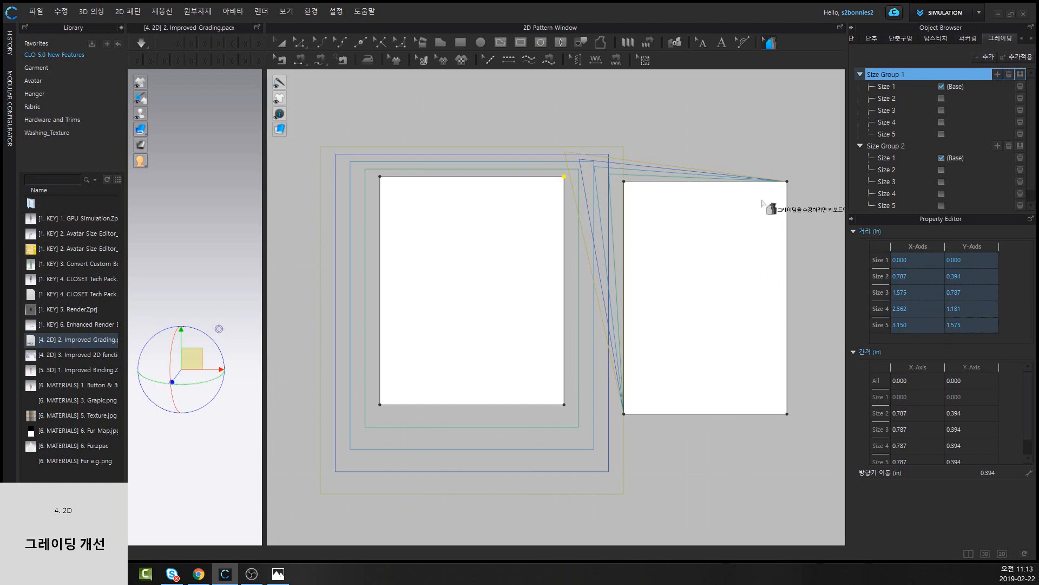
pyautogui.click(788, 181)
pyautogui.hotkey('ctrl', 'v')
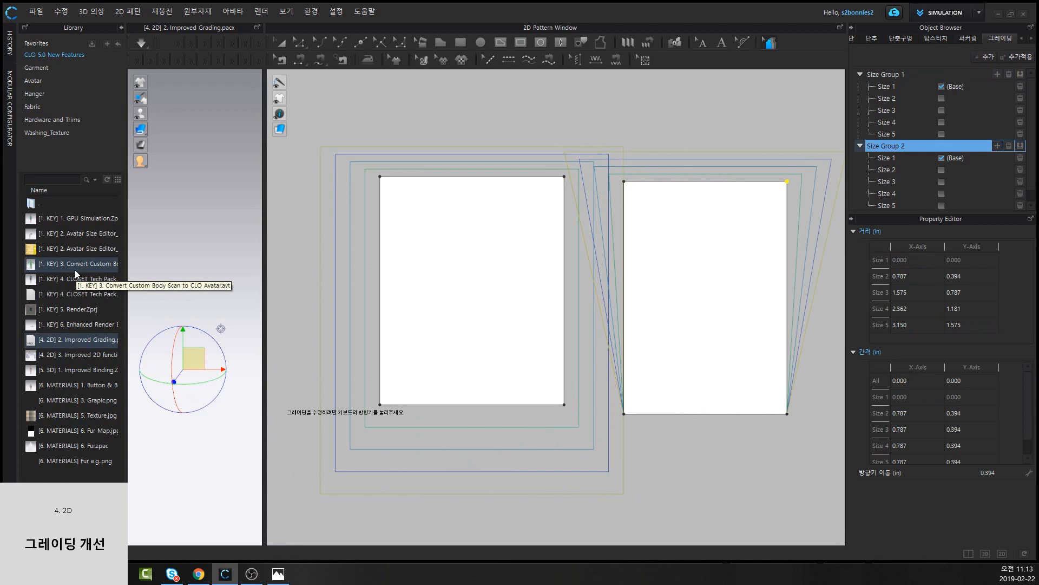
# Draw a slanted internal line about 10.2 in long across the graded first rectangle, from its left edge to its right edge
pyautogui.moveTo(533, 313); pyautogui.dragTo(498, 308, button='middle')
pyautogui.moveTo(516, 377); pyautogui.dragTo(573, 384, button='middle')
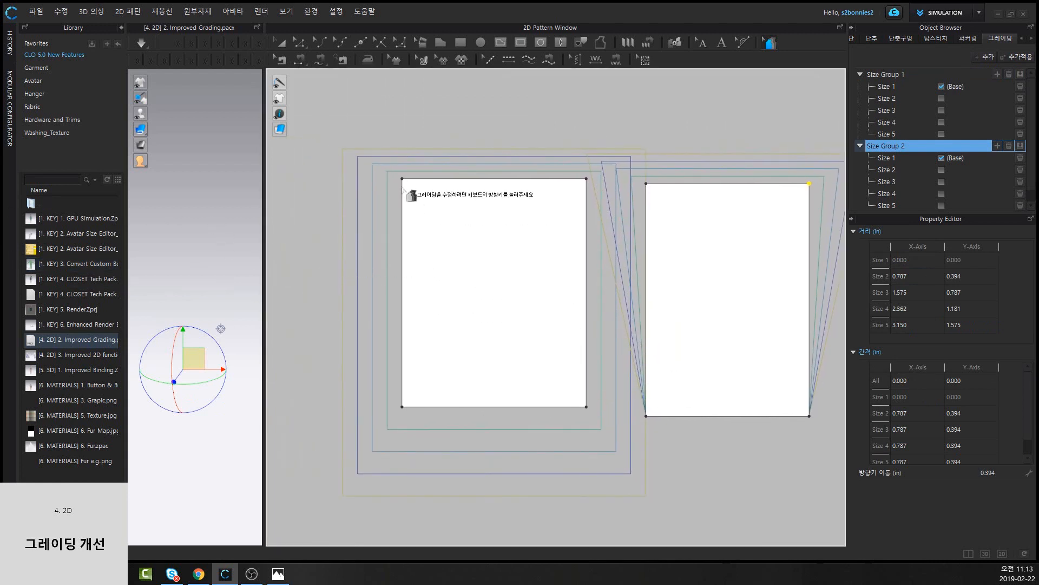
pyautogui.click(403, 279)
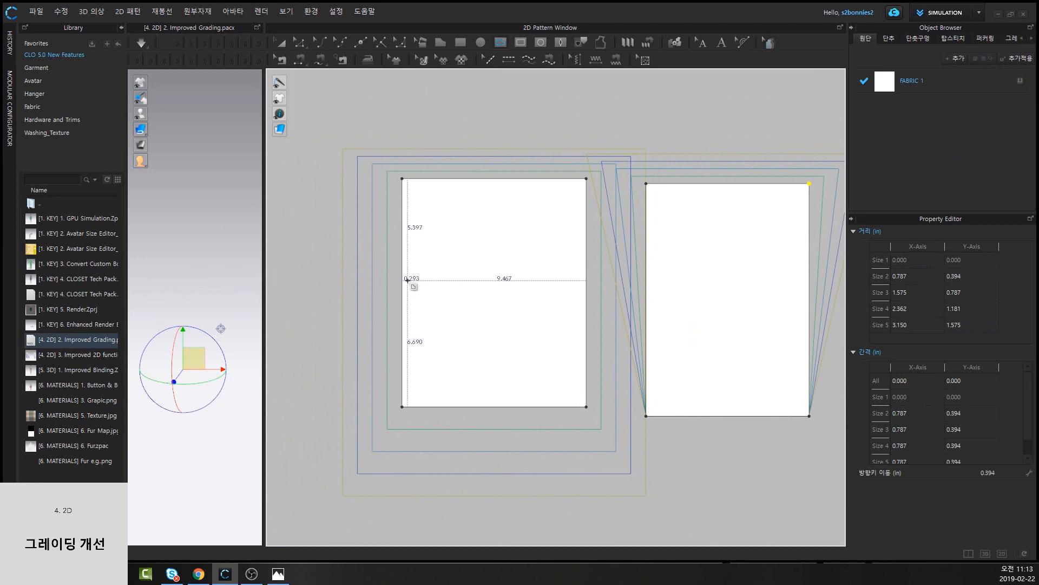
pyautogui.click(588, 222)
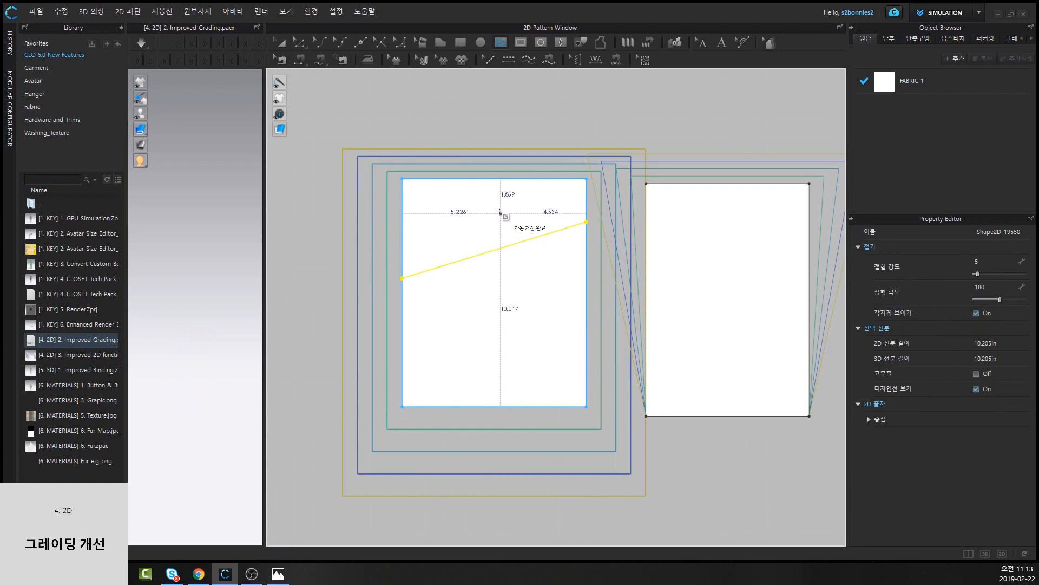
# Cut the first rectangle into two pieces along the slanted internal line
pyautogui.press('z')
pyautogui.rightClick(465, 261)
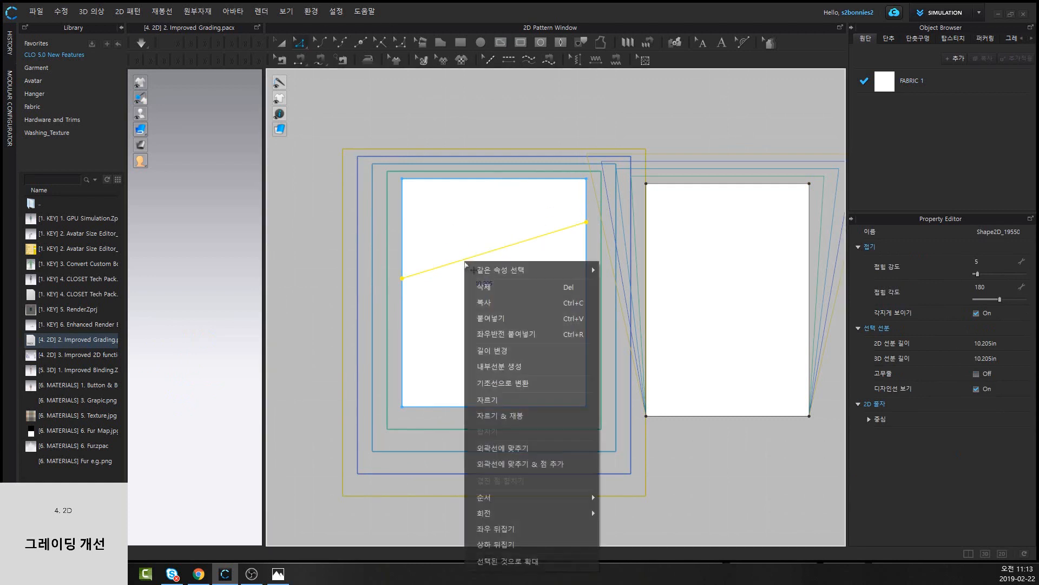
pyautogui.click(543, 403)
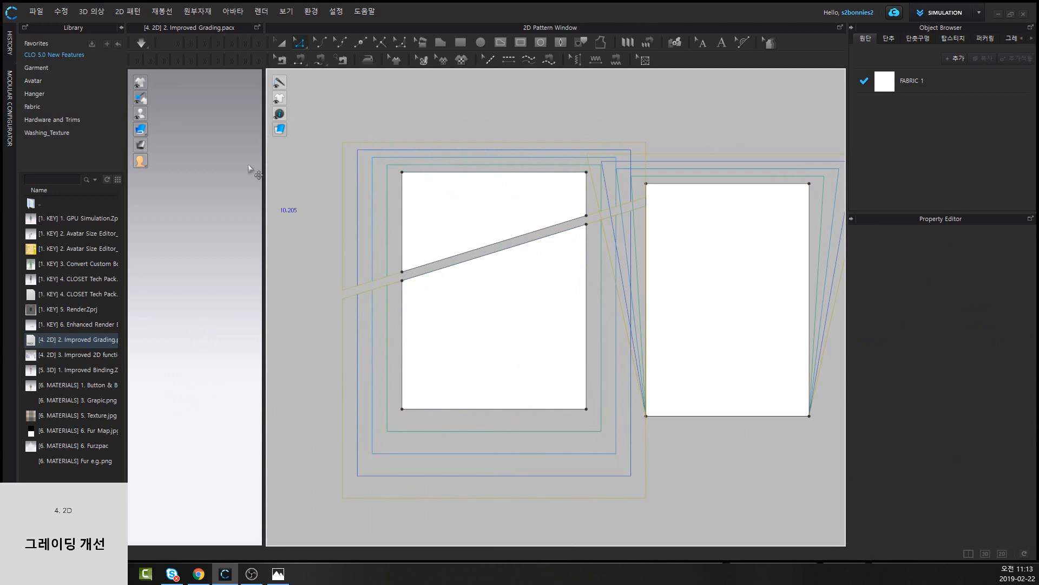
# Merge the two cut pieces back into one graded pattern along their slanted edges
pyautogui.keyDown('shift'); pyautogui.click(474, 258); pyautogui.keyUp('shift')
pyautogui.rightClick(474, 260)
pyautogui.click(536, 334)
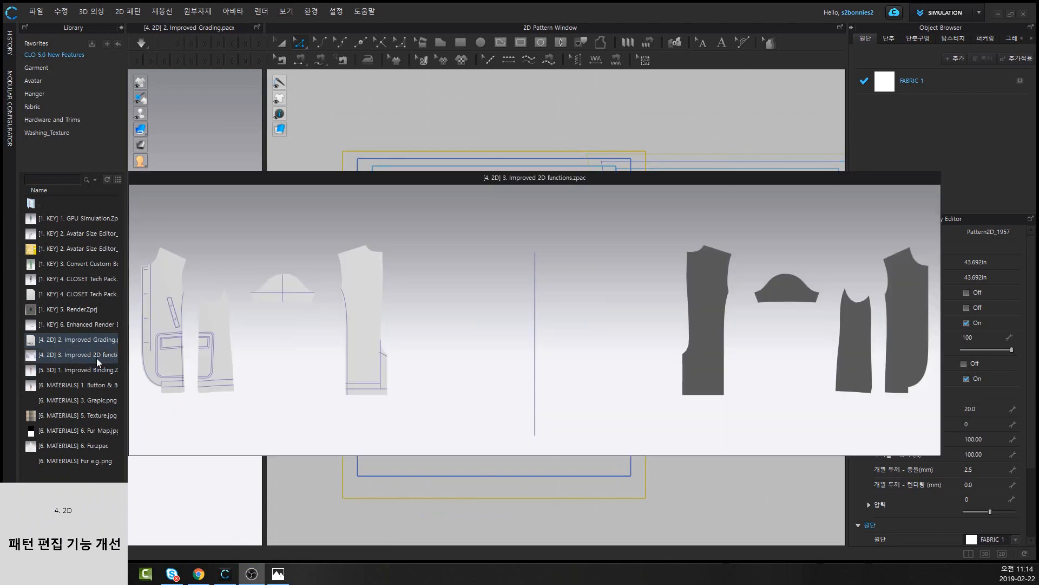
# Open [4. 2D] 3. Improved 2D functions.zpac without saving the current pattern and without loading the avatar pose and size
pyautogui.doubleClick(96, 359)
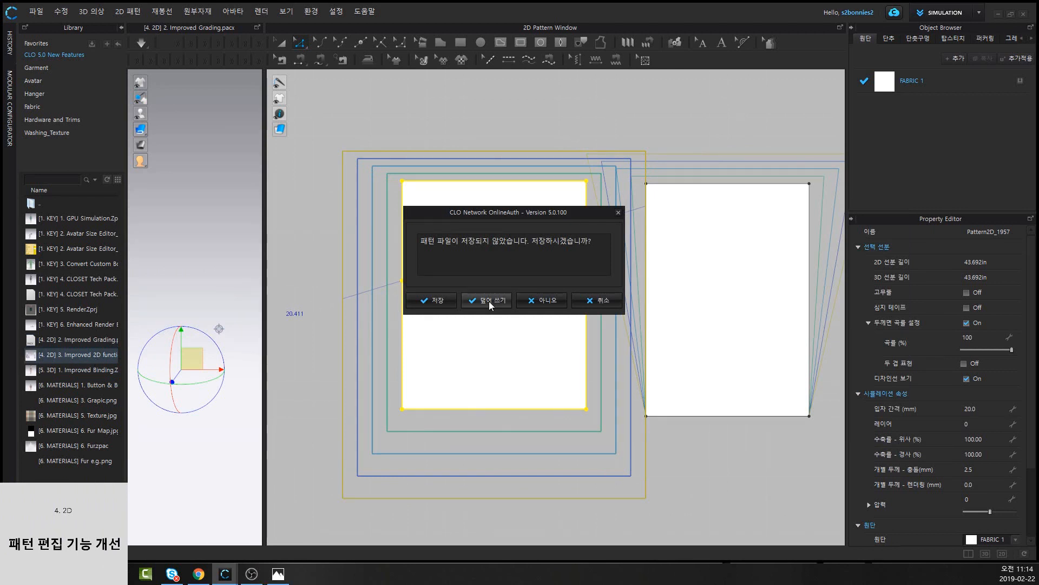
pyautogui.click(543, 301)
pyautogui.click(521, 342)
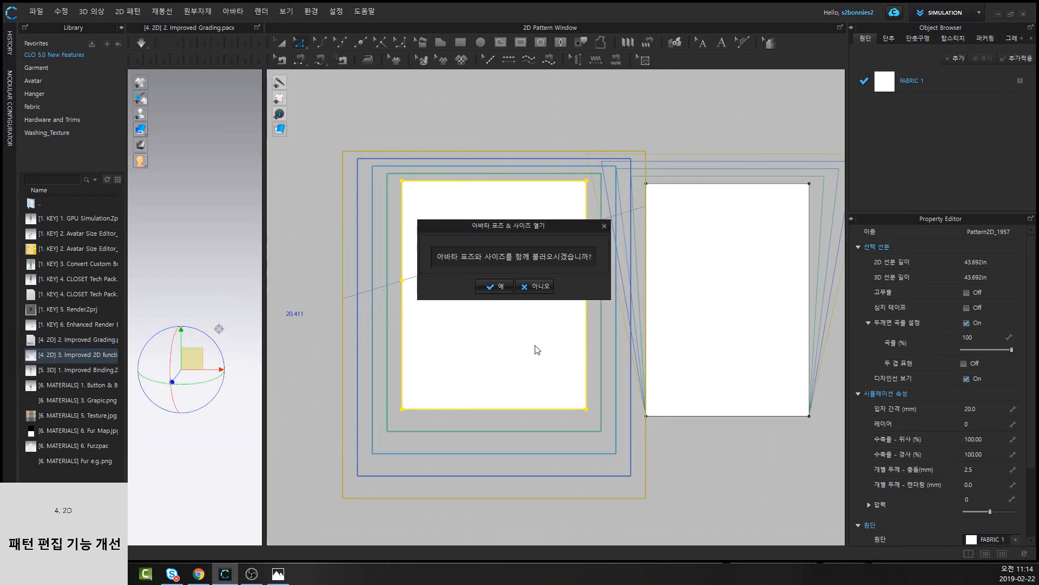
pyautogui.click(541, 288)
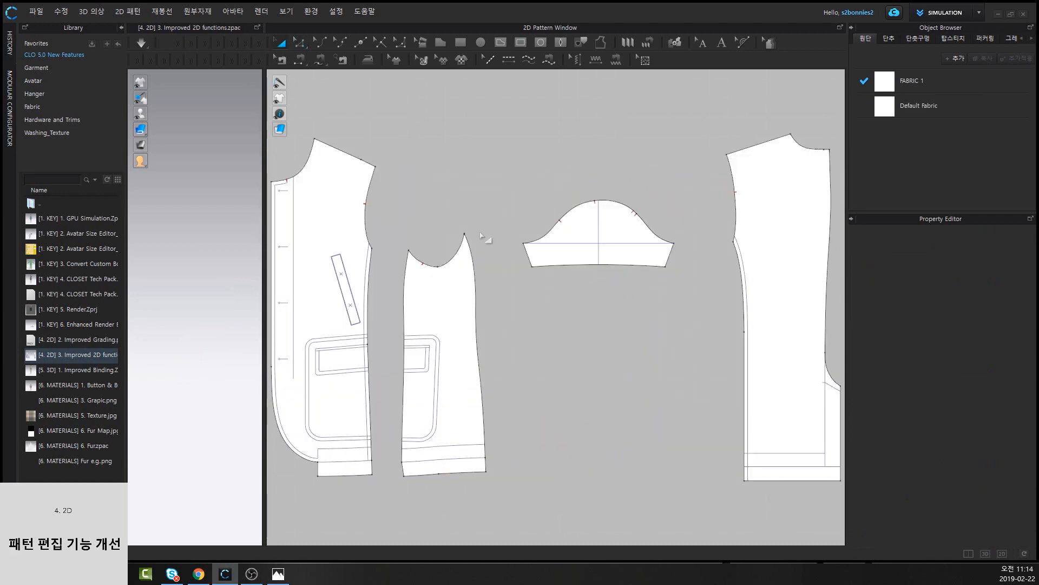
# Examine the outlines, notches and internal lines of the opened jacket pattern pieces
pyautogui.scroll(4, 562, 233)
pyautogui.scroll(5, 366, 172)
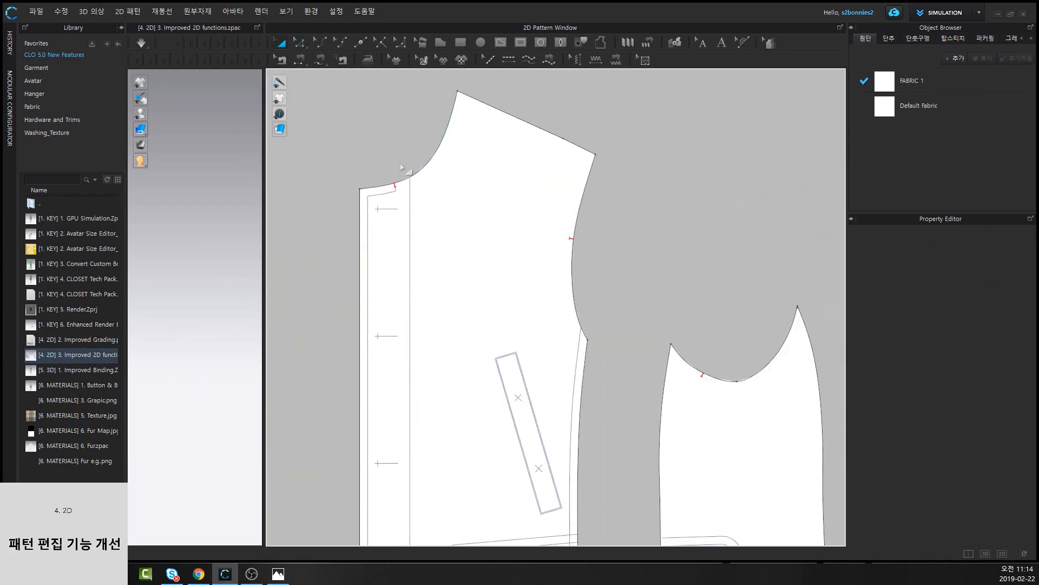
pyautogui.scroll(-6, 543, 303)
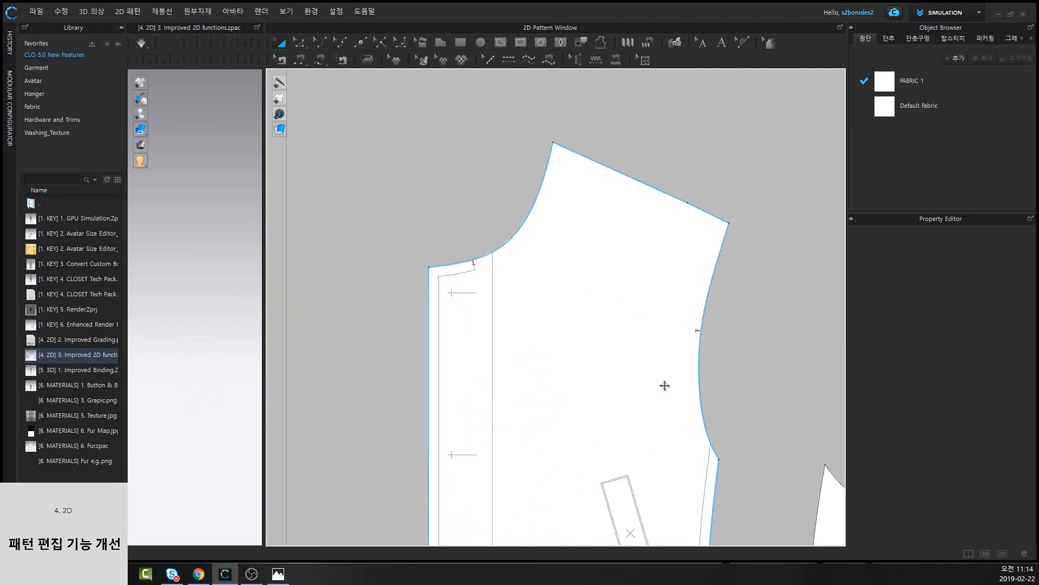
pyautogui.moveTo(700, 334); pyautogui.dragTo(546, 268, button='middle')
pyautogui.scroll(2, 522, 287)
pyautogui.scroll(-5, 701, 431)
pyautogui.scroll(-2, 739, 444)
pyautogui.moveTo(740, 444); pyautogui.dragTo(503, 189, button='middle')
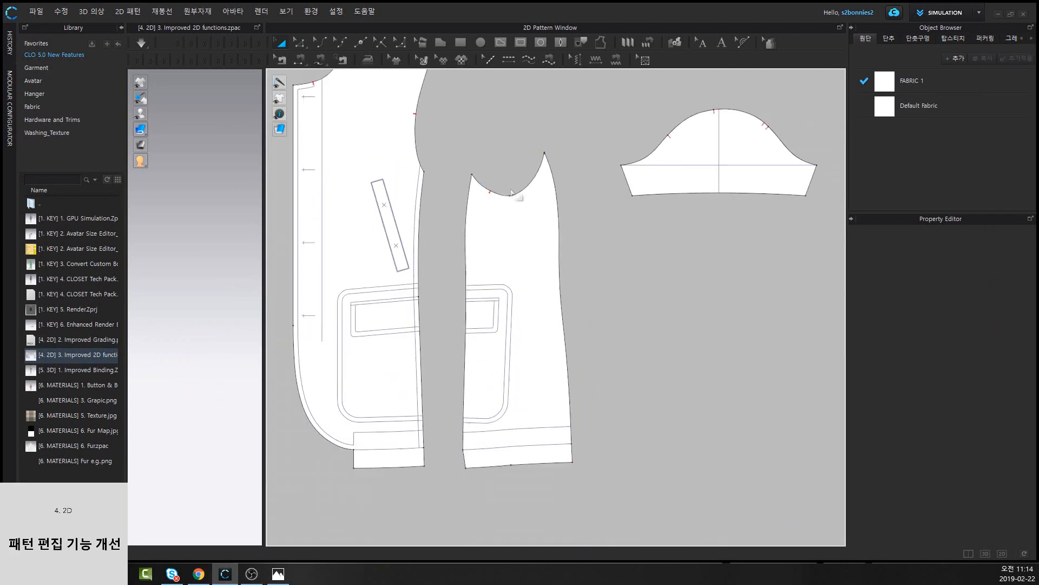
pyautogui.moveTo(792, 224); pyautogui.dragTo(622, 337, button='middle')
pyautogui.scroll(-3, 657, 363)
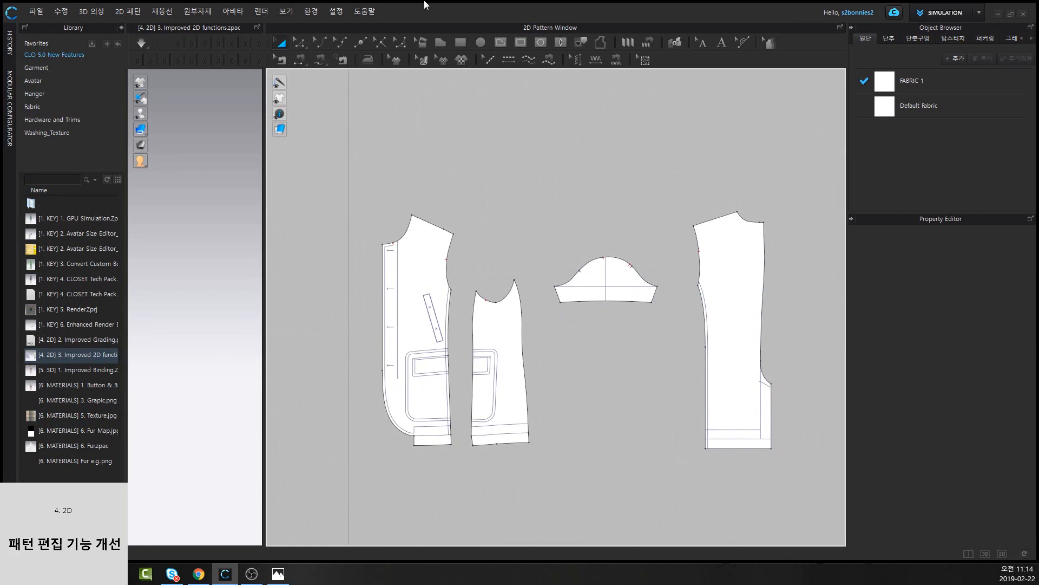
# Add a 0.39 in seam allowance around all the jacket pattern pieces
pyautogui.click(603, 44)
pyautogui.moveTo(304, 120); pyautogui.dragTo(745, 512)
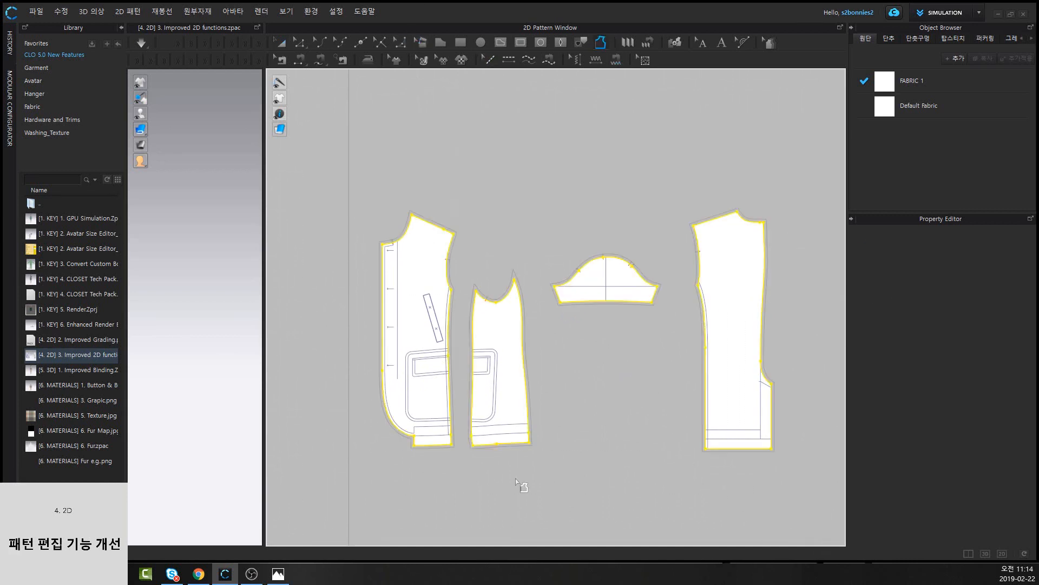
pyautogui.scroll(8, 373, 222)
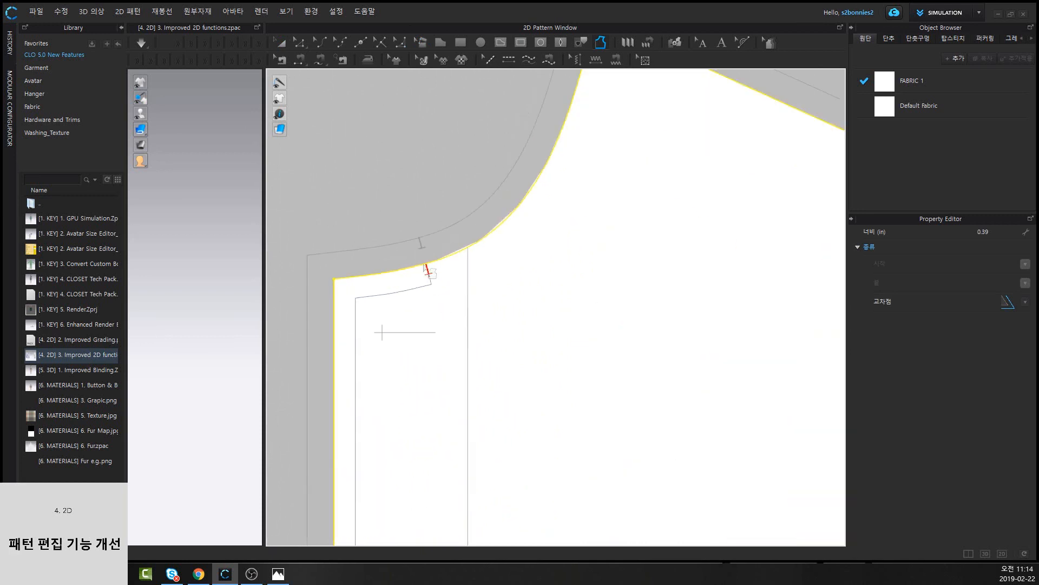
pyautogui.scroll(-5, 714, 325)
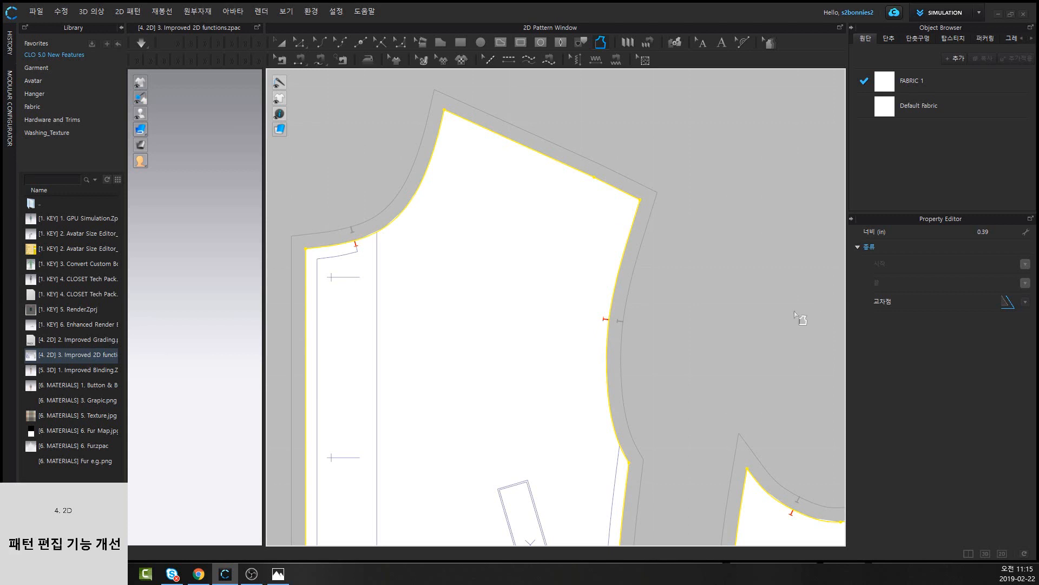
pyautogui.click(635, 349)
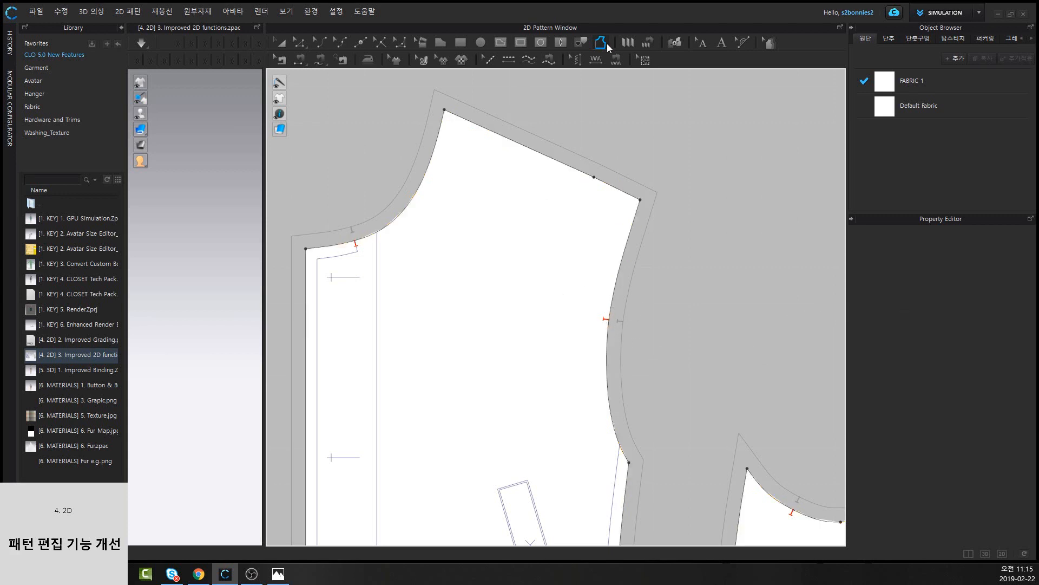
# Select the notch on the front piece's neckline and open its length for editing
pyautogui.click(381, 42)
pyautogui.moveTo(367, 259); pyautogui.dragTo(336, 209)
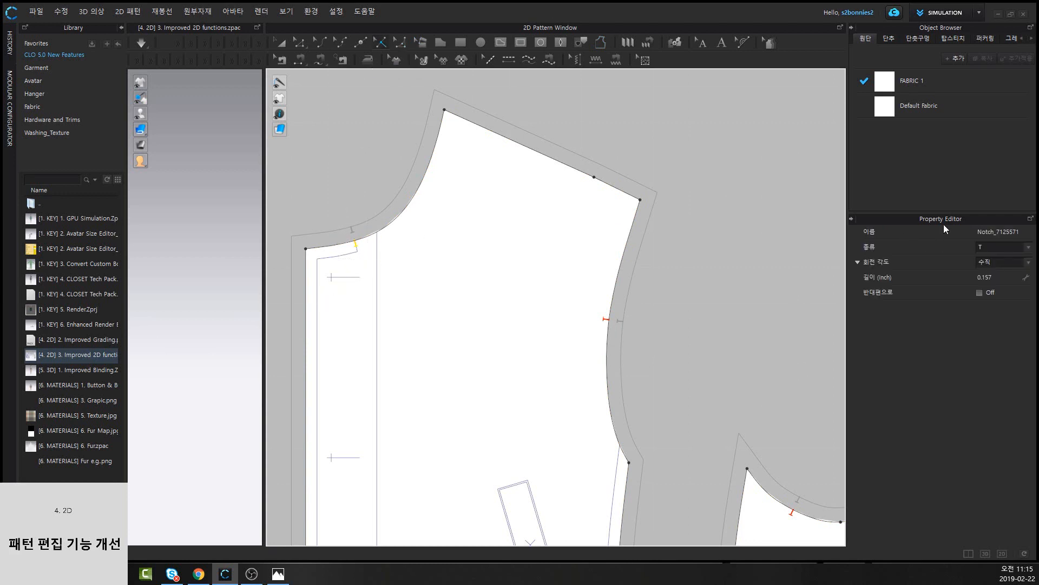
pyautogui.click(996, 278)
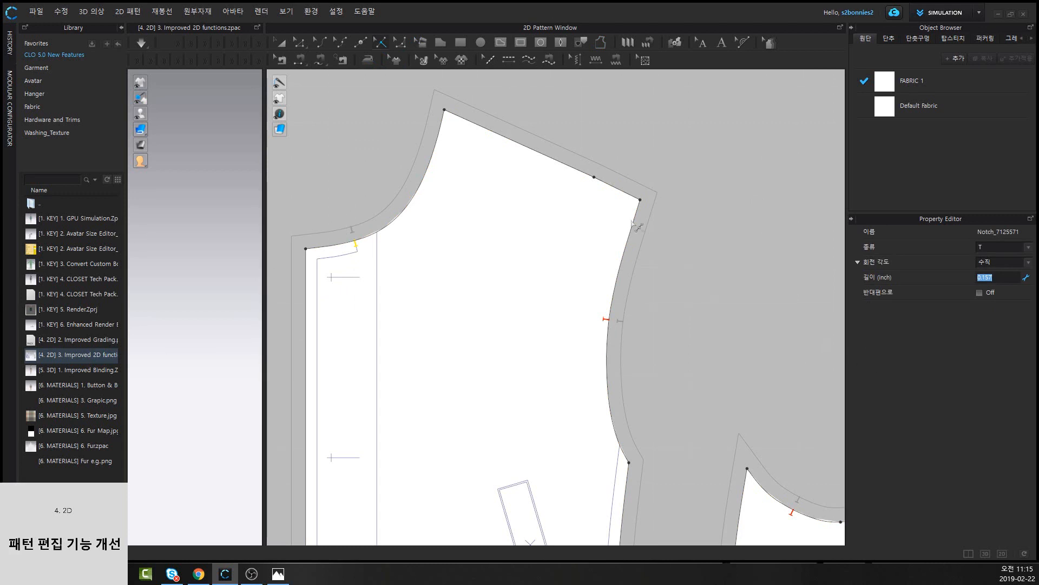
# Set the notch view type in the 2D user settings to fixed screen length (화면 고정 길이)
pyautogui.click(336, 12)
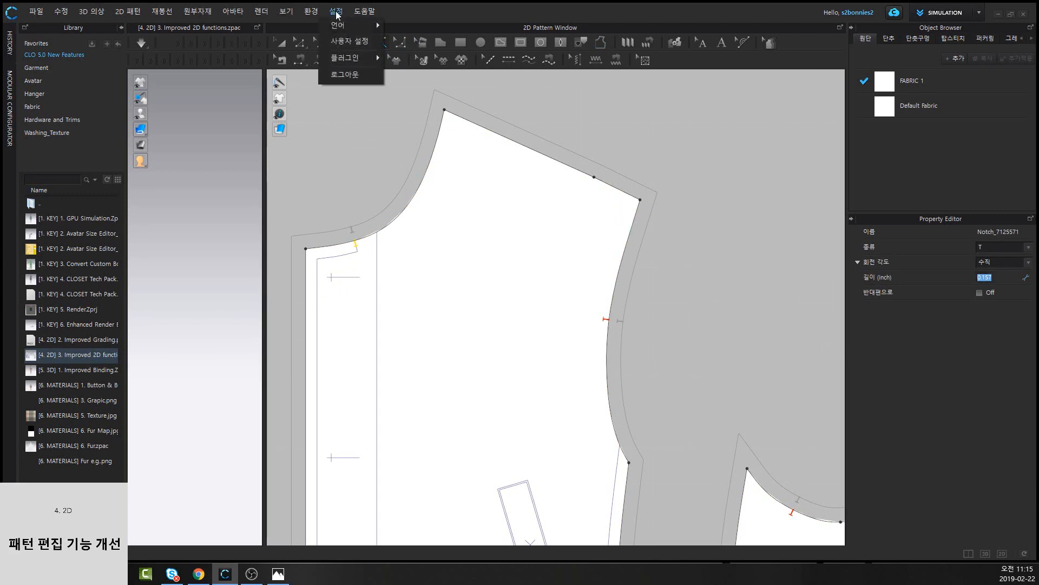
pyautogui.click(341, 41)
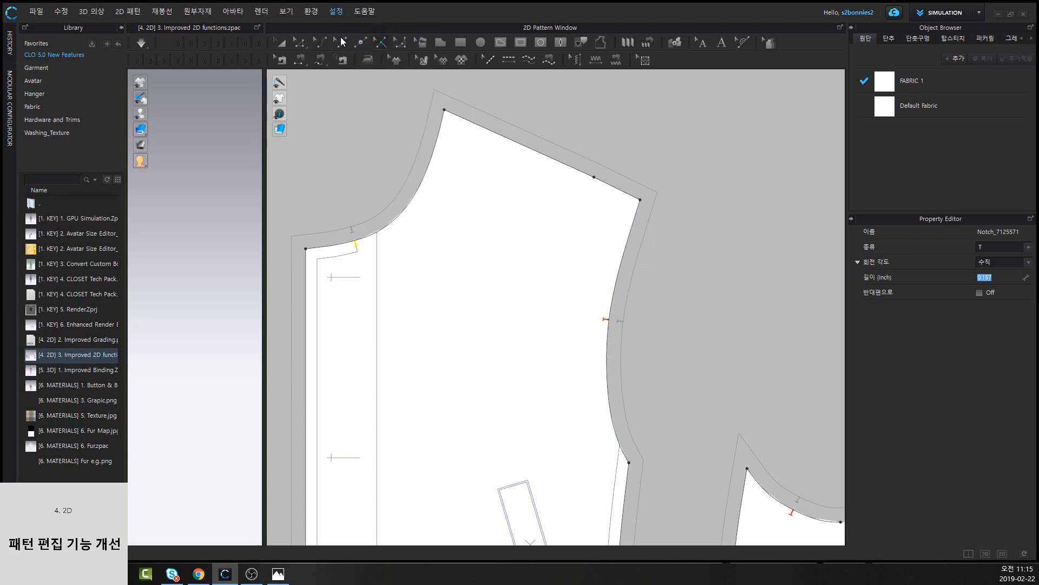
pyautogui.click(342, 136)
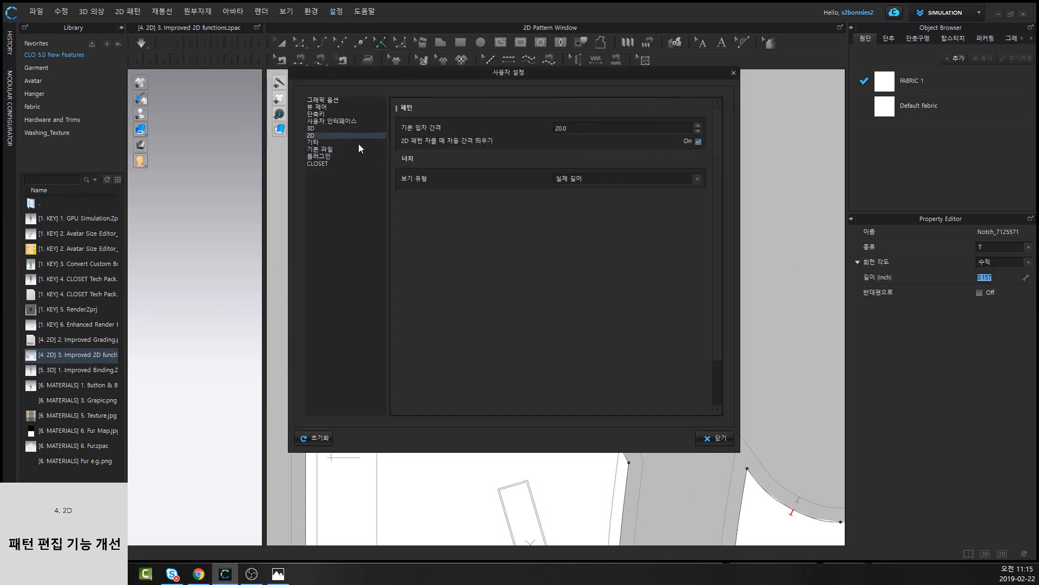
pyautogui.click(605, 184)
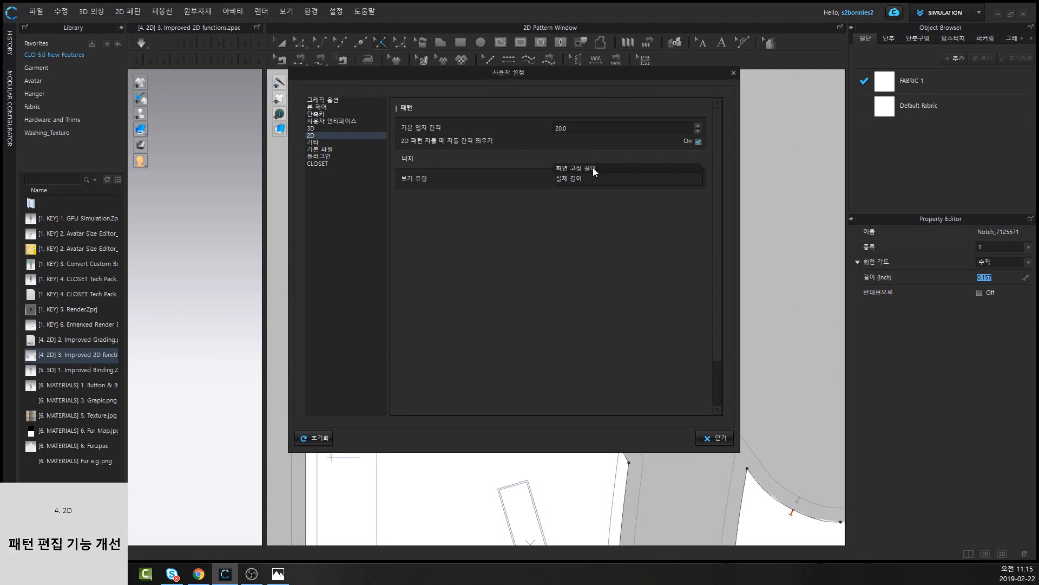
pyautogui.click(593, 167)
pyautogui.click(723, 441)
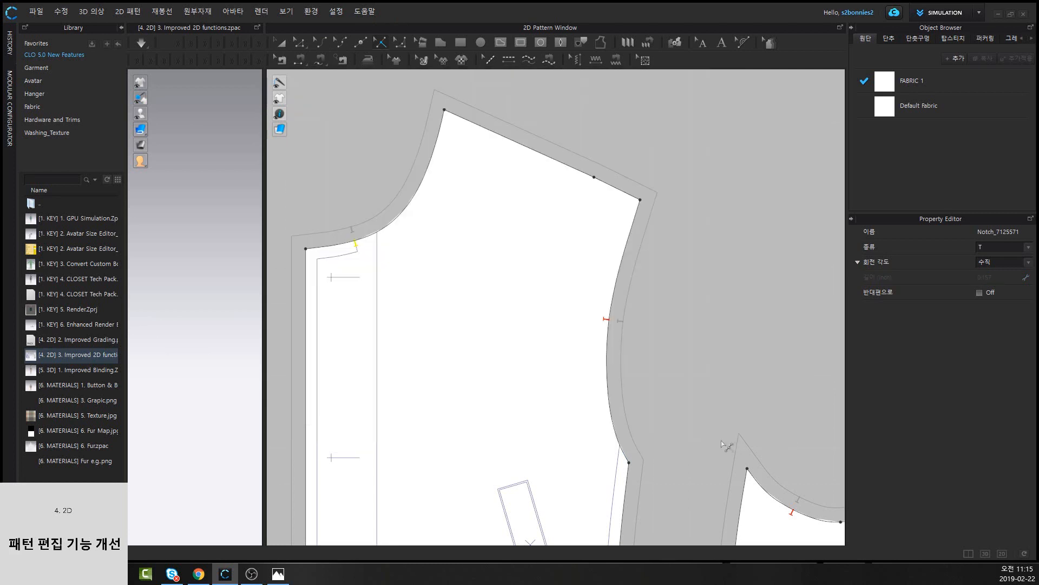
# Examine the size of the neckline and armhole notches on the front piece at different zoom levels
pyautogui.scroll(3, 336, 279)
pyautogui.scroll(-4, 367, 265)
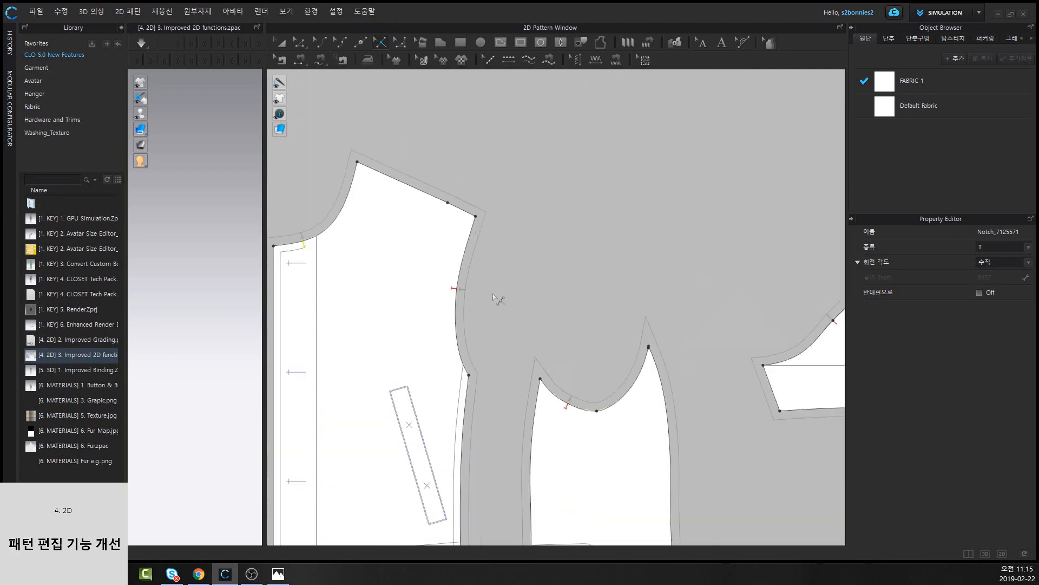
pyautogui.scroll(4, 425, 320)
pyautogui.scroll(-7, 596, 287)
pyautogui.scroll(-2, 585, 275)
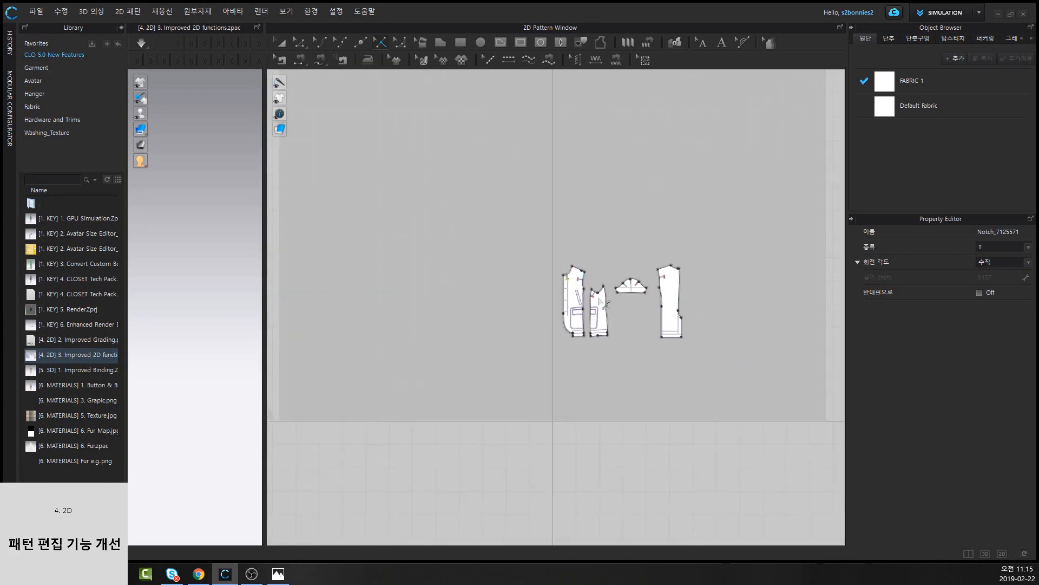
pyautogui.scroll(8, 585, 275)
pyautogui.moveTo(533, 285); pyautogui.dragTo(607, 323, button='middle')
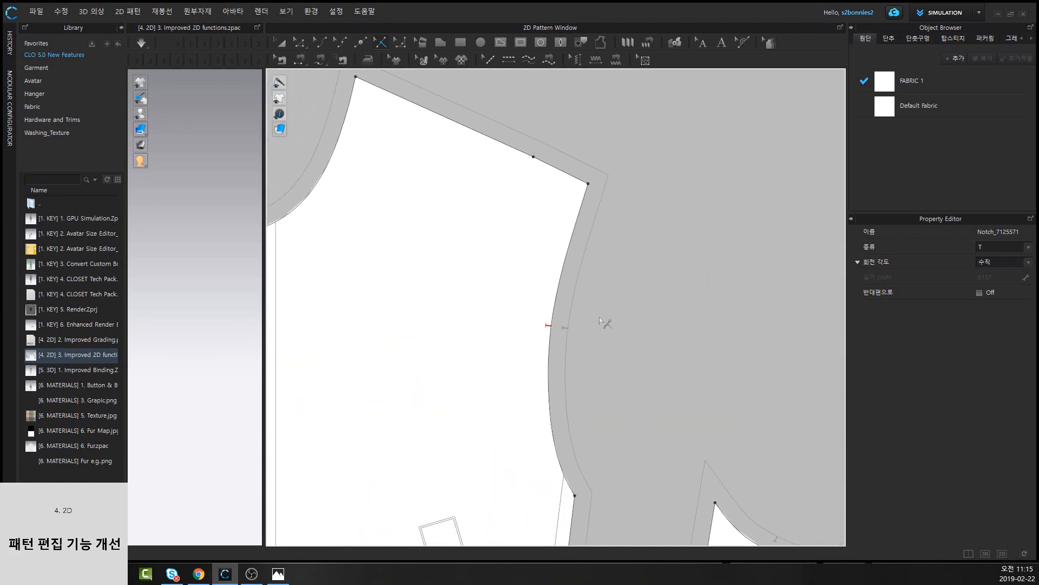
pyautogui.moveTo(384, 361); pyautogui.dragTo(694, 424, button='middle')
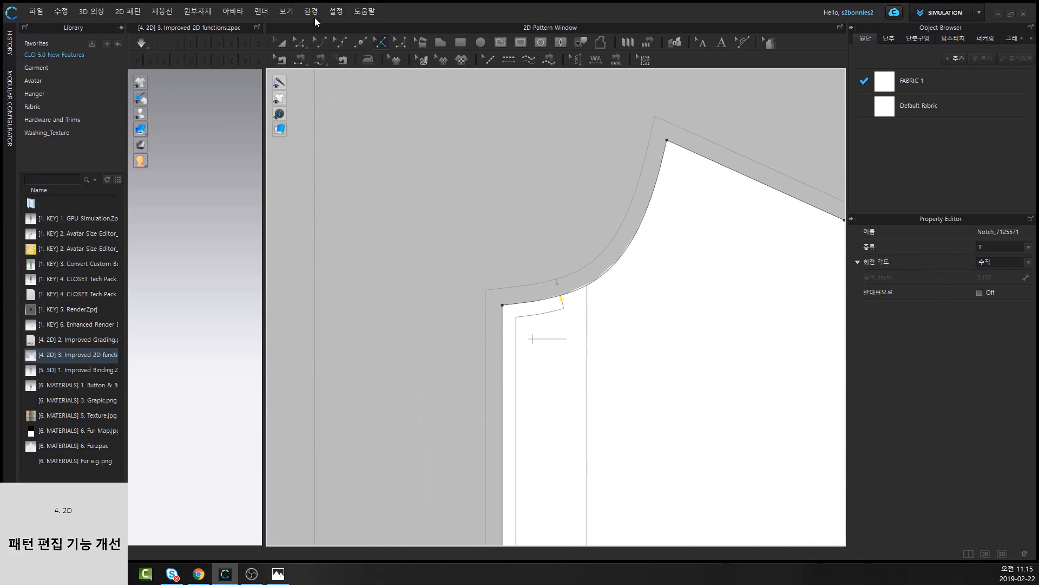
# Switch the notch view type in the 2D user settings back to actual length (실제 길이)
pyautogui.click(336, 12)
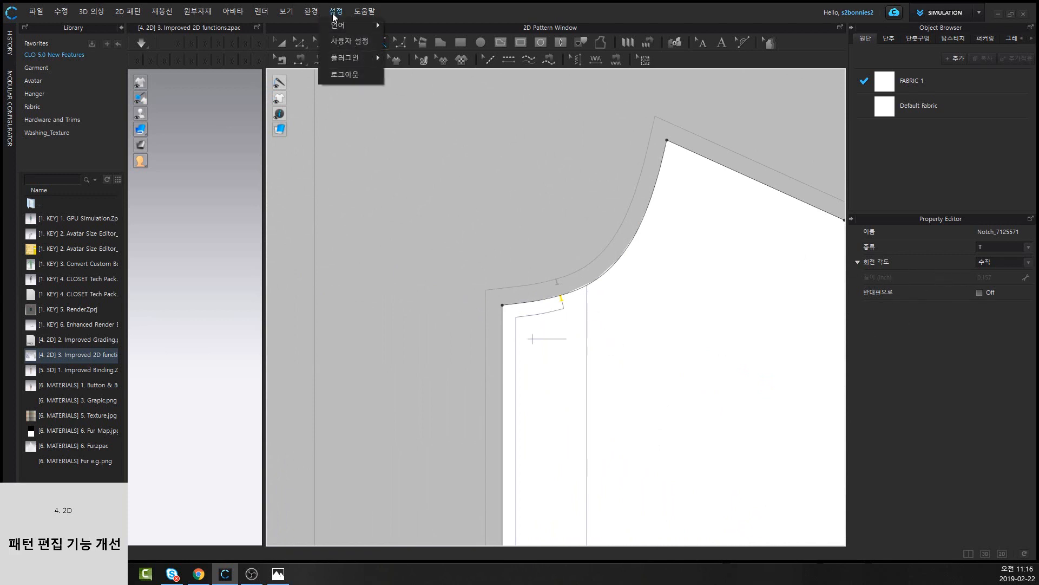
pyautogui.click(356, 43)
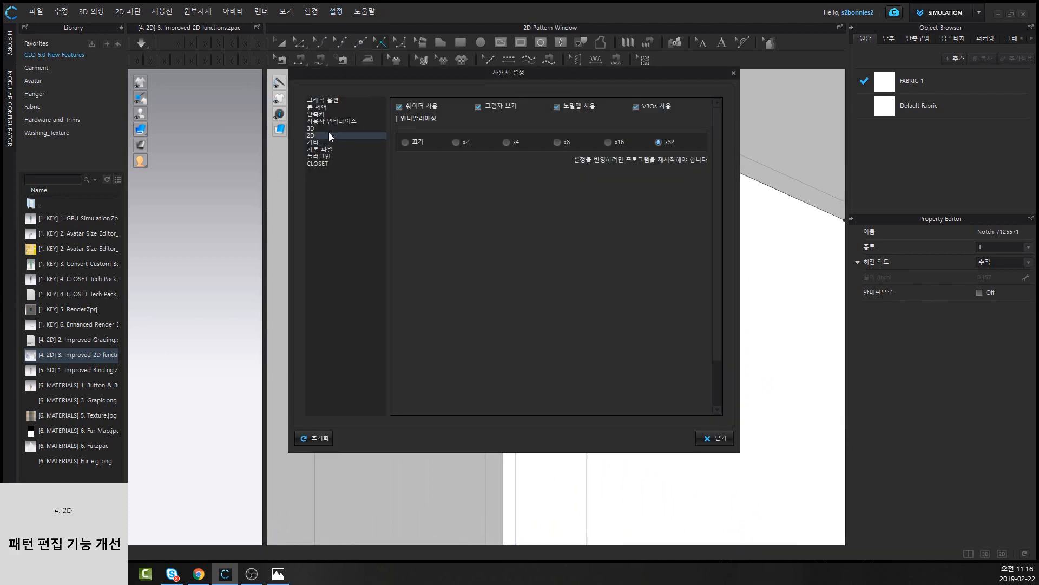
pyautogui.click(329, 135)
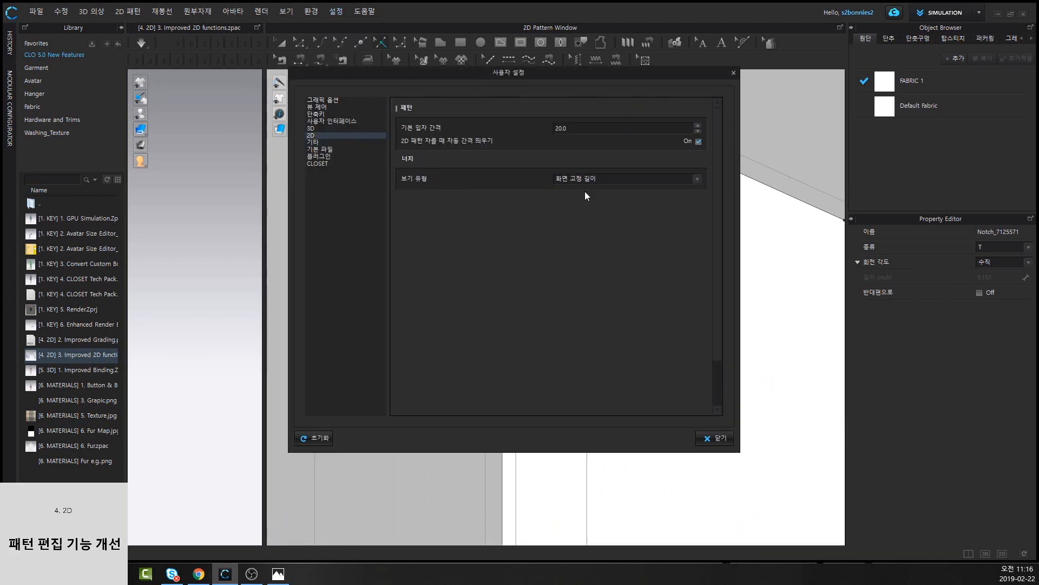
pyautogui.click(608, 180)
pyautogui.click(611, 187)
pyautogui.click(719, 441)
# Select the notches on all the pattern pieces together and set their length to 0.2 in
pyautogui.scroll(5, 631, 385)
pyautogui.moveTo(492, 280); pyautogui.dragTo(919, 468)
pyautogui.scroll(-8, 469, 247)
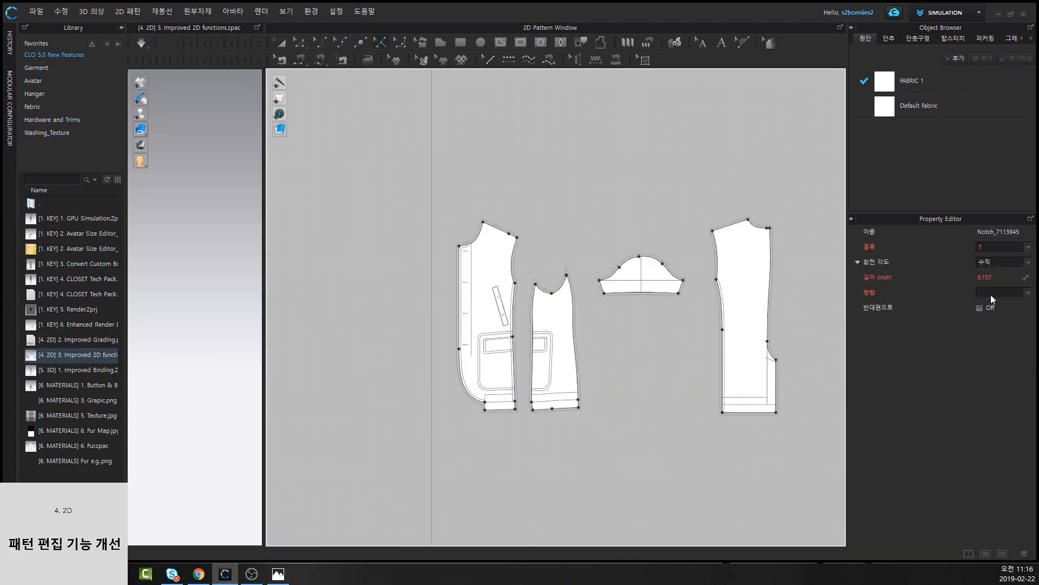
pyautogui.click(1003, 278)
pyautogui.write('0.2')
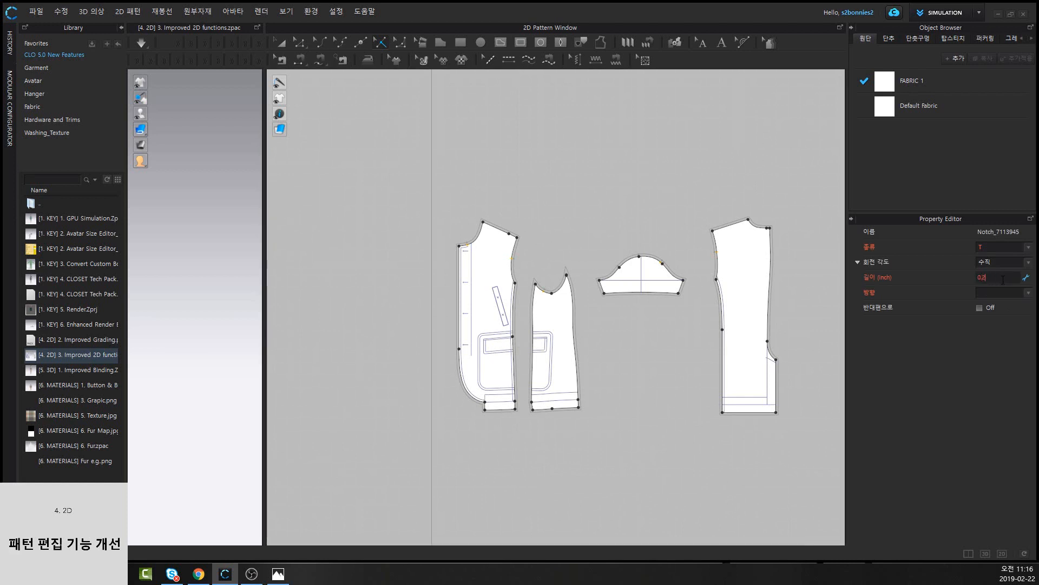
pyautogui.press('Return')
pyautogui.click(634, 147)
# Check the notches on the front armhole and the side panel's upper edge, comparing their size at several zoom levels
pyautogui.scroll(5, 538, 235)
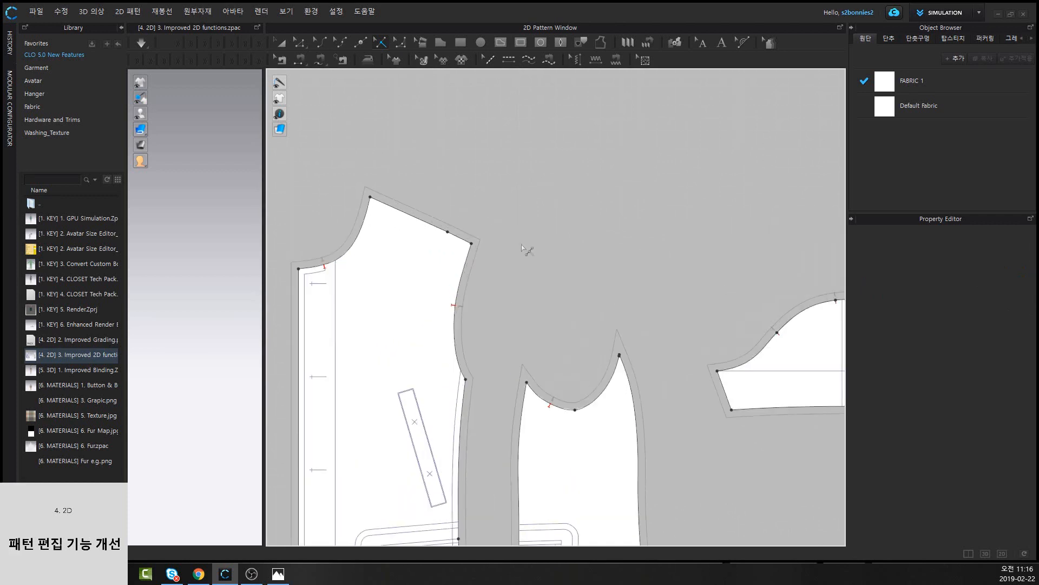
pyautogui.moveTo(436, 290); pyautogui.dragTo(490, 326)
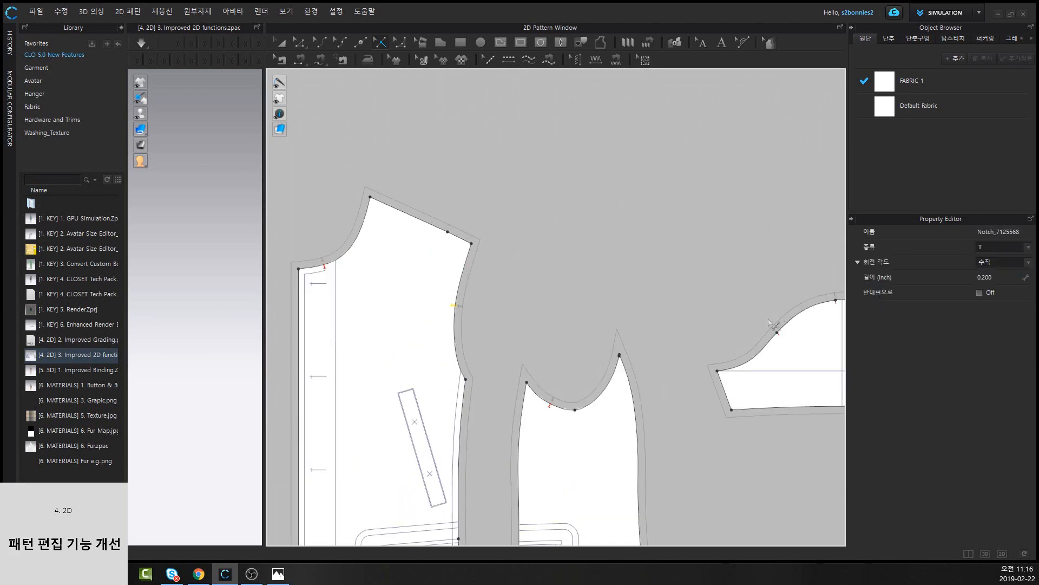
pyautogui.moveTo(540, 371); pyautogui.dragTo(567, 429)
pyautogui.click(554, 365)
pyautogui.scroll(4, 430, 293)
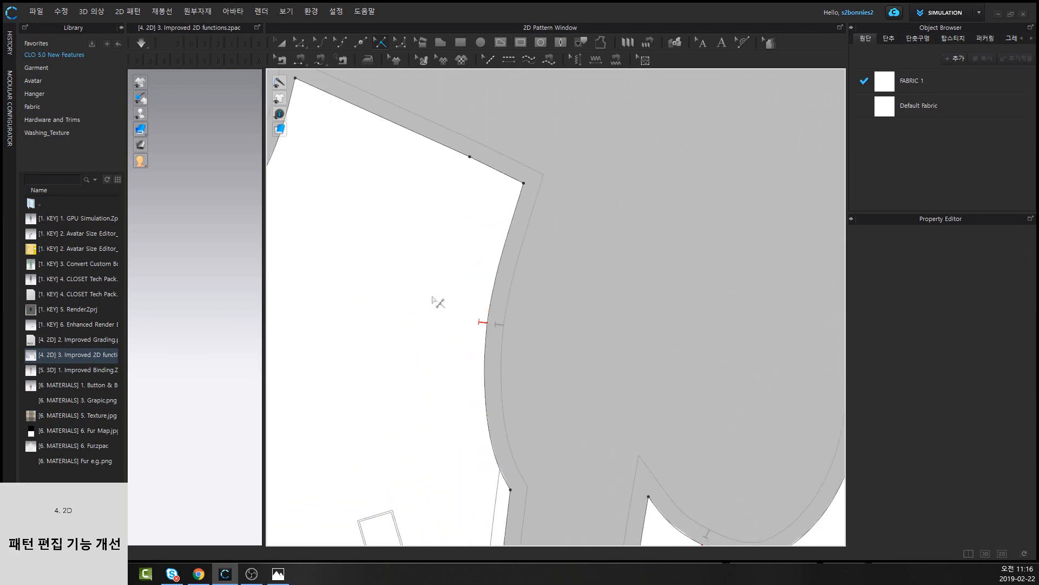
pyautogui.scroll(4, 485, 348)
pyautogui.scroll(-5, 485, 341)
pyautogui.scroll(-3, 489, 338)
pyautogui.scroll(8, 490, 339)
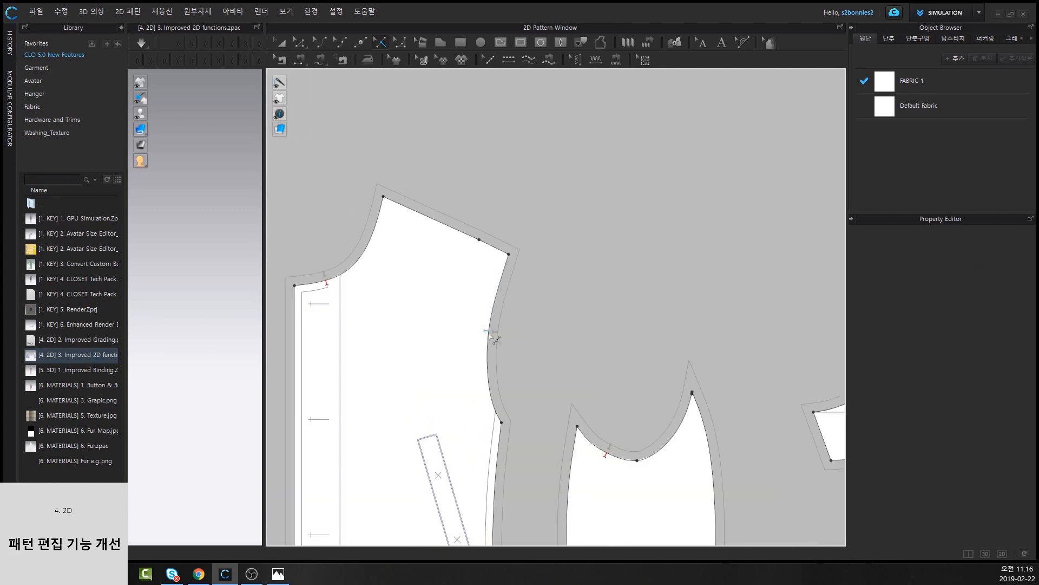
pyautogui.scroll(3, 441, 241)
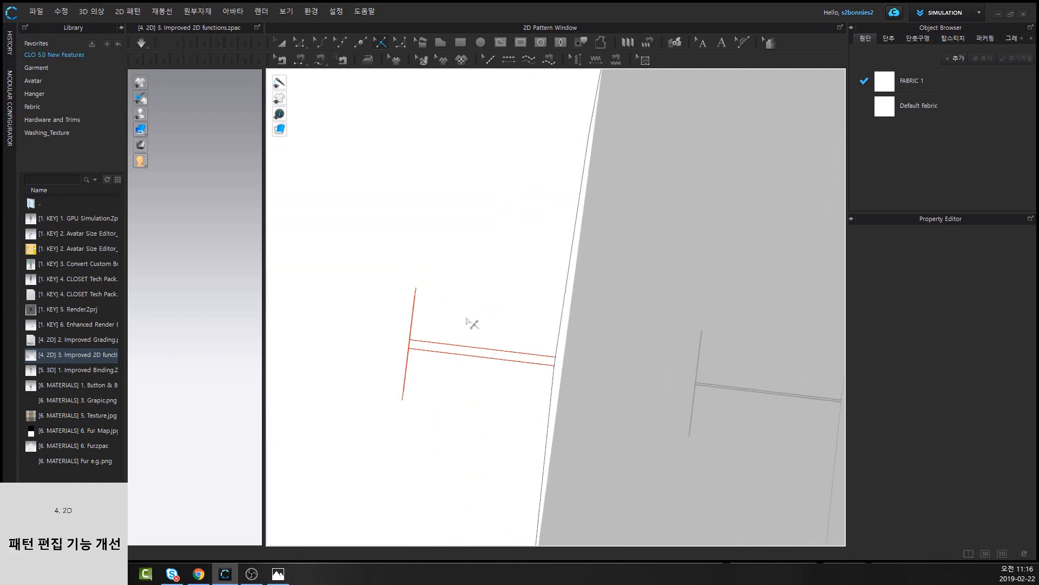
pyautogui.scroll(-3, 585, 295)
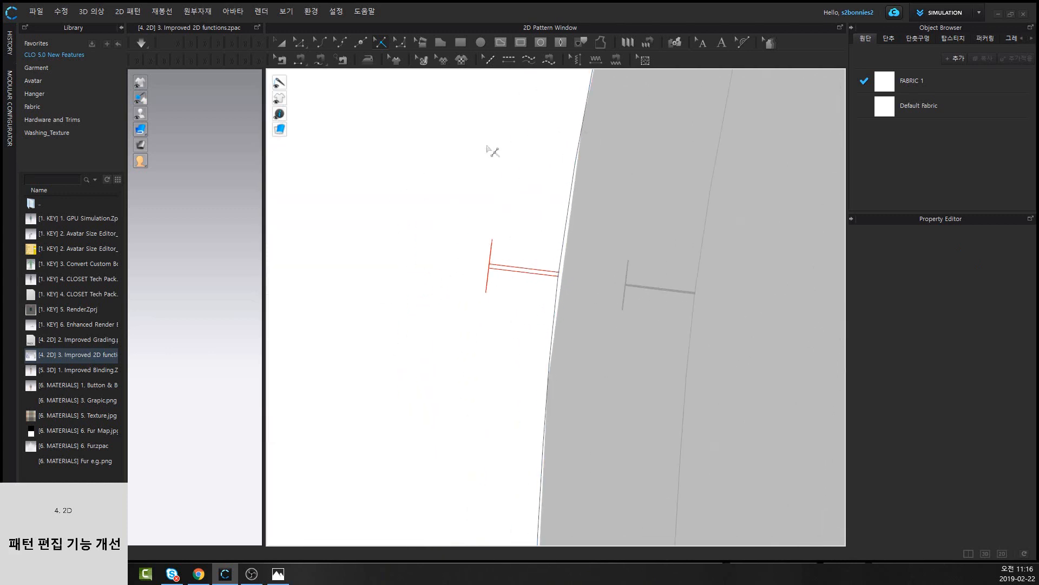
pyautogui.scroll(-5, 610, 405)
pyautogui.scroll(-3, 613, 405)
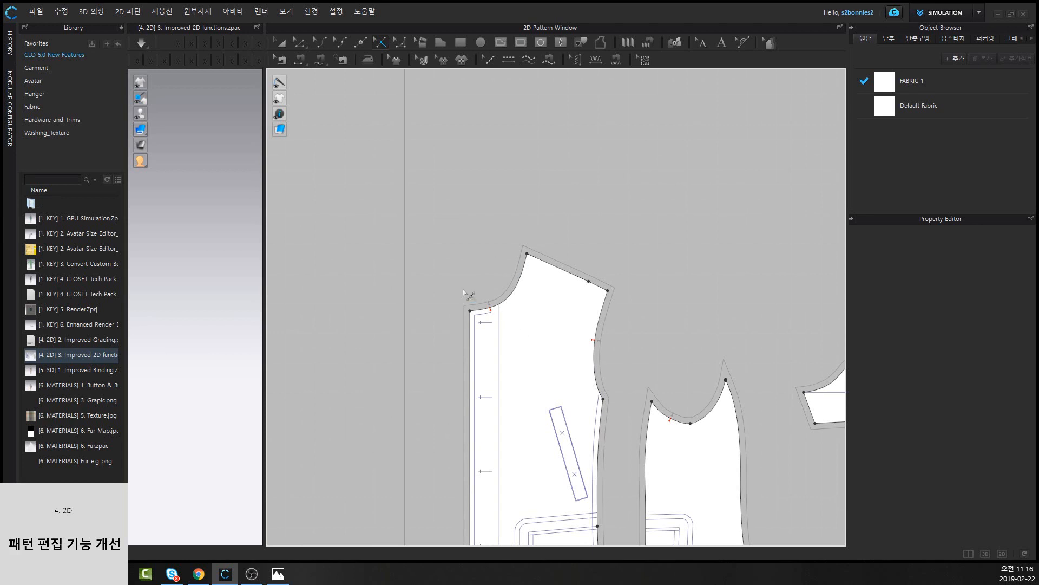
pyautogui.scroll(-2, 365, 225)
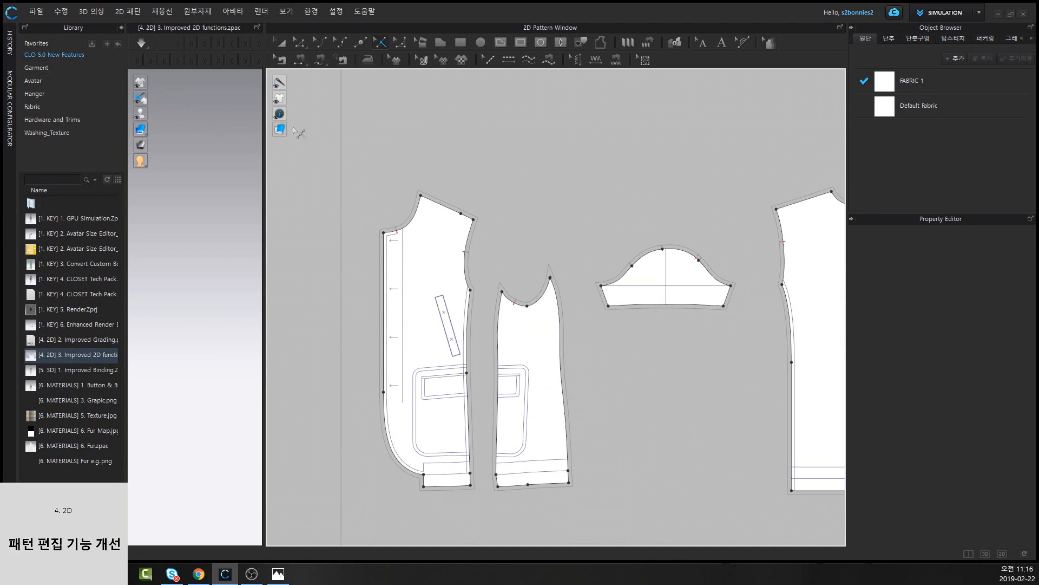
# Turn on the ruler display in the 2D pattern window
pyautogui.moveTo(280, 114)
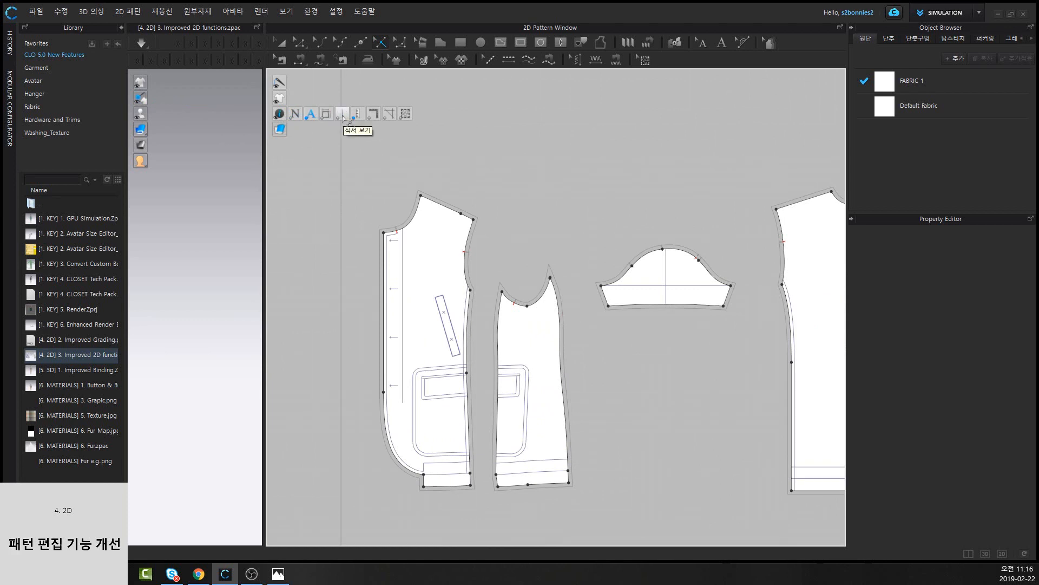
pyautogui.click(373, 115)
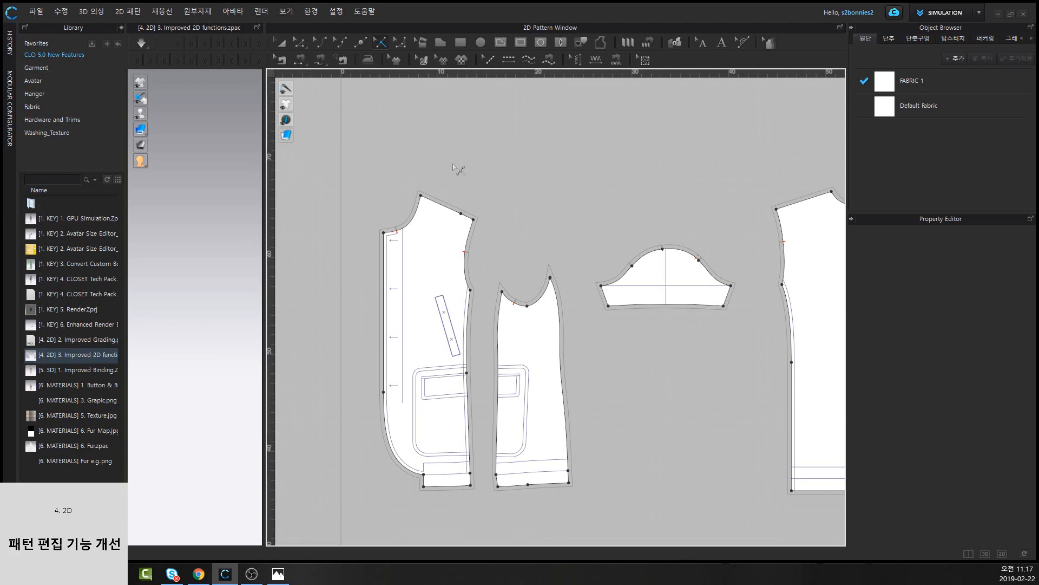
pyautogui.moveTo(557, 133); pyautogui.dragTo(529, 69, button='middle')
pyautogui.moveTo(355, 126); pyautogui.dragTo(366, 209, button='middle')
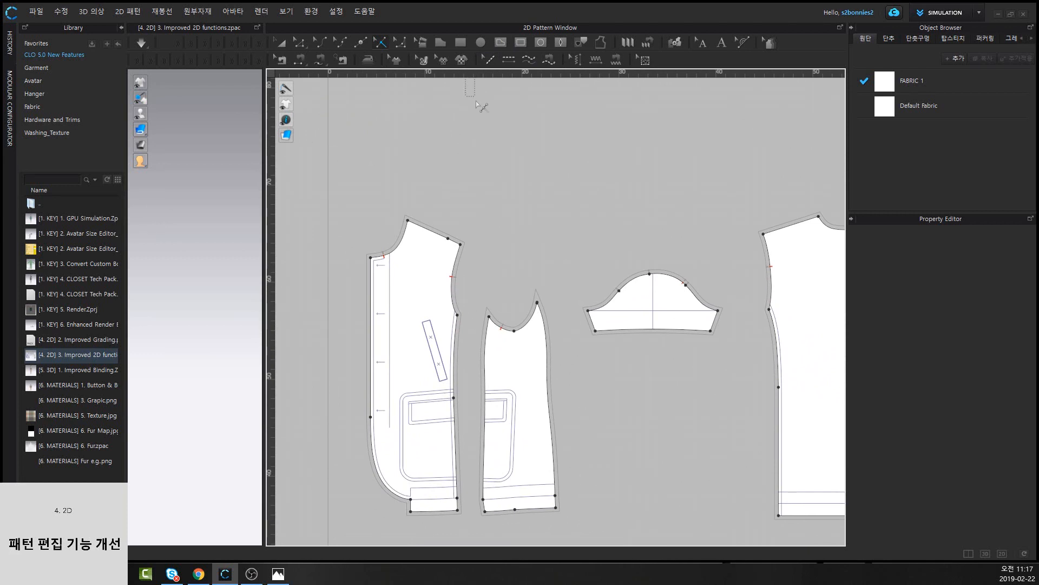
# Add a vertical guideline at about 21 in and horizontal guidelines at about 69 and 81 in above the pattern pieces
pyautogui.press('z')
pyautogui.moveTo(399, 78); pyautogui.dragTo(425, 190)
pyautogui.moveTo(268, 206); pyautogui.dragTo(538, 220)
pyautogui.moveTo(475, 107); pyautogui.dragTo(474, 266, button='middle')
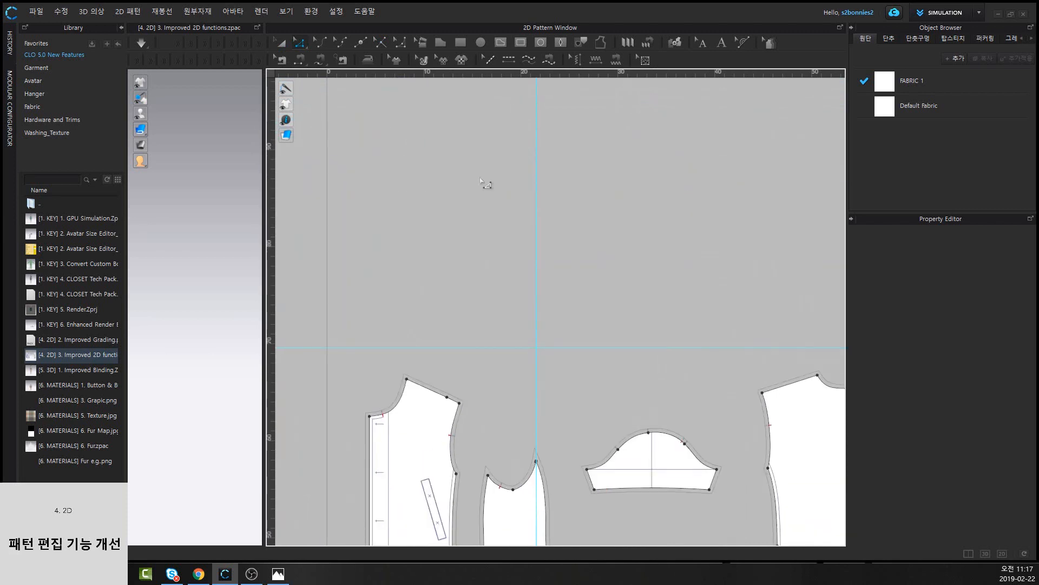
pyautogui.moveTo(485, 75); pyautogui.dragTo(514, 230)
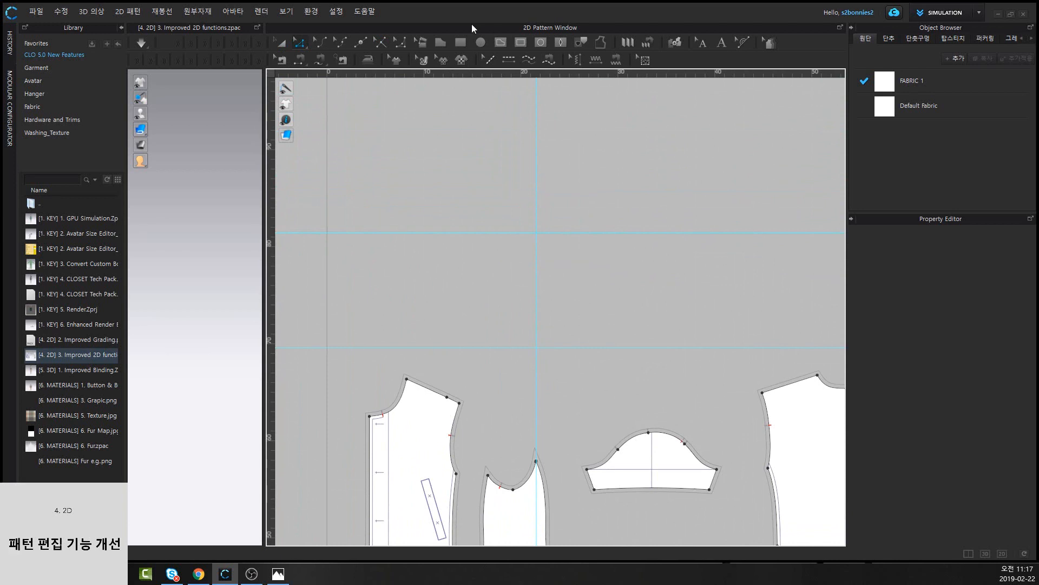
# Draw a closed five-point polygon pattern with its points on the guidelines above the front piece, with a perimeter of about 60 in
pyautogui.click(440, 42)
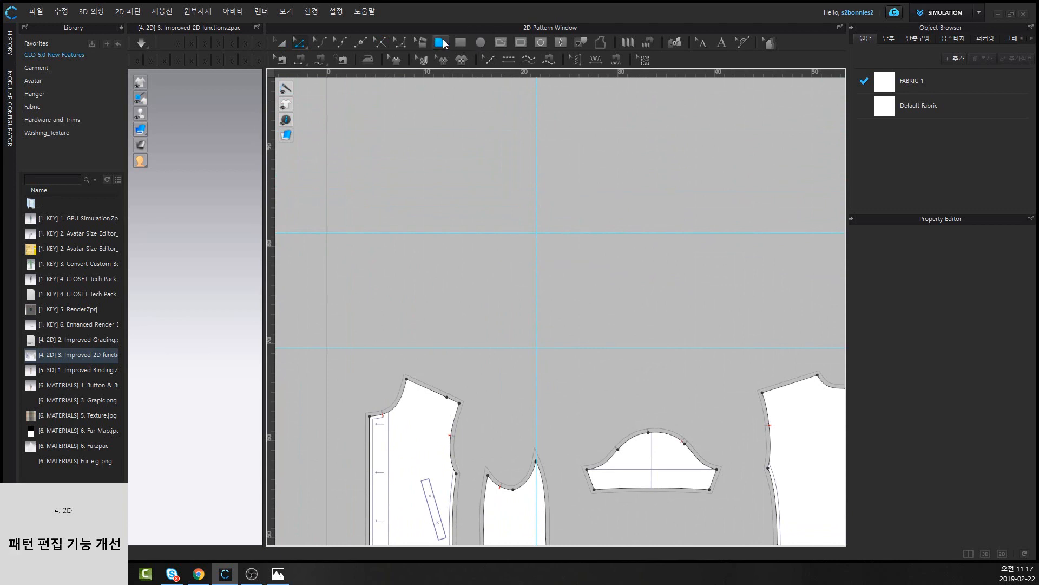
pyautogui.click(470, 232)
pyautogui.click(536, 285)
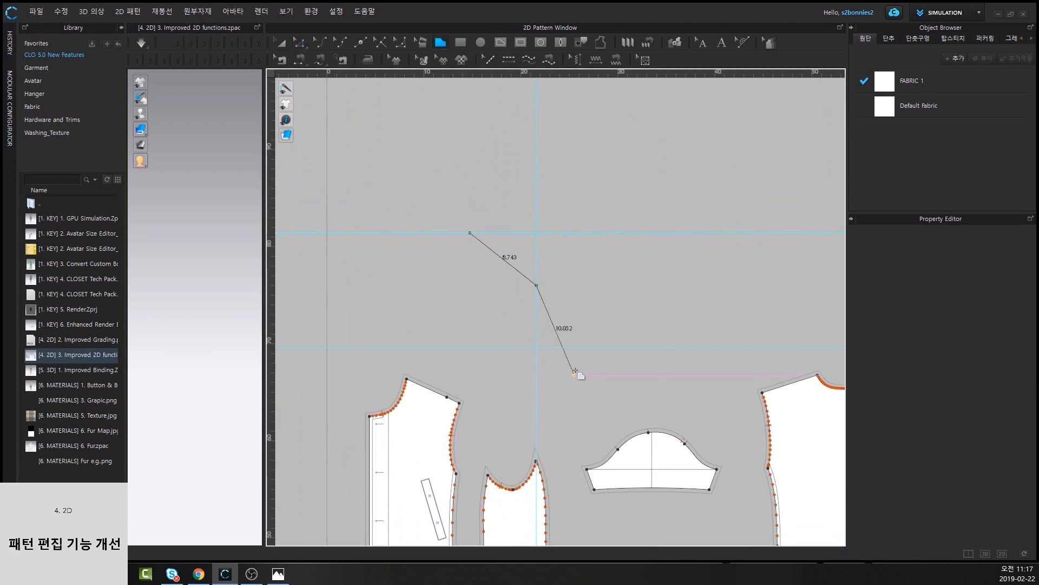
pyautogui.click(603, 348)
pyautogui.click(536, 402)
pyautogui.click(376, 347)
pyautogui.click(470, 232)
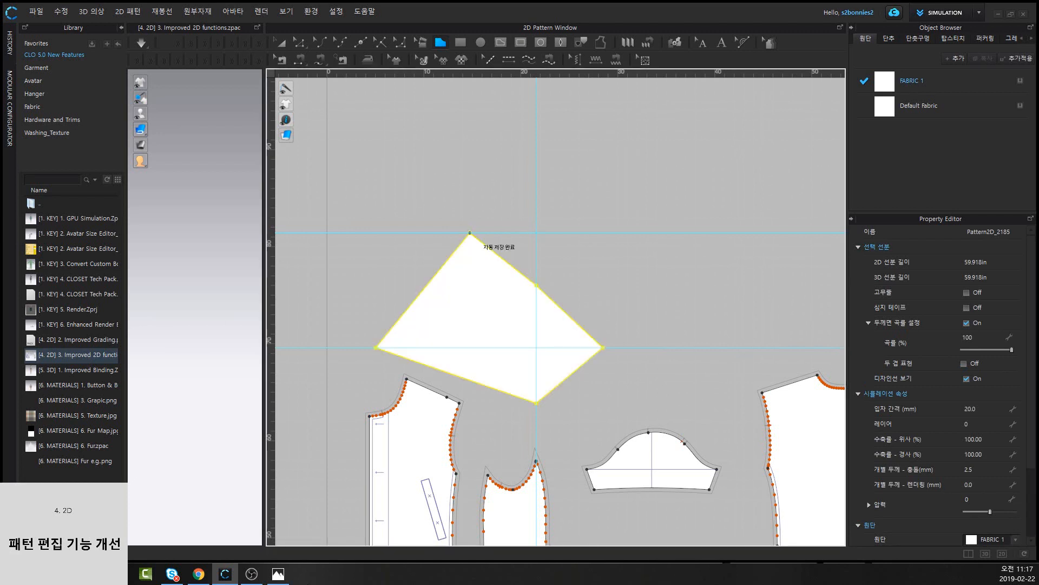
# Use the Edit Texture (2D) tool to select the side panel and reposition its grainline near the middle of the piece
pyautogui.moveTo(504, 431); pyautogui.dragTo(502, 240, button='right')
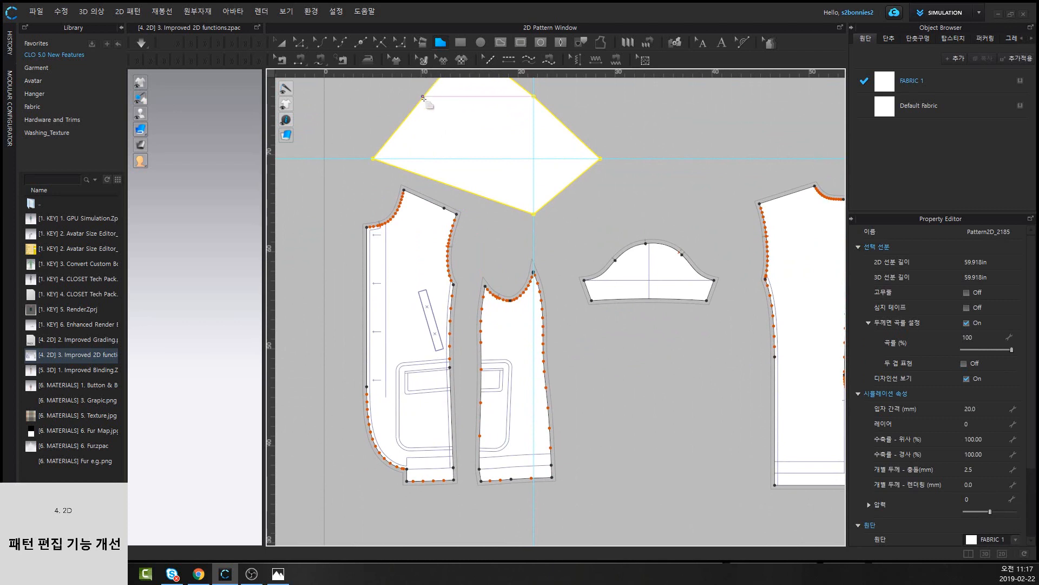
pyautogui.click(424, 60)
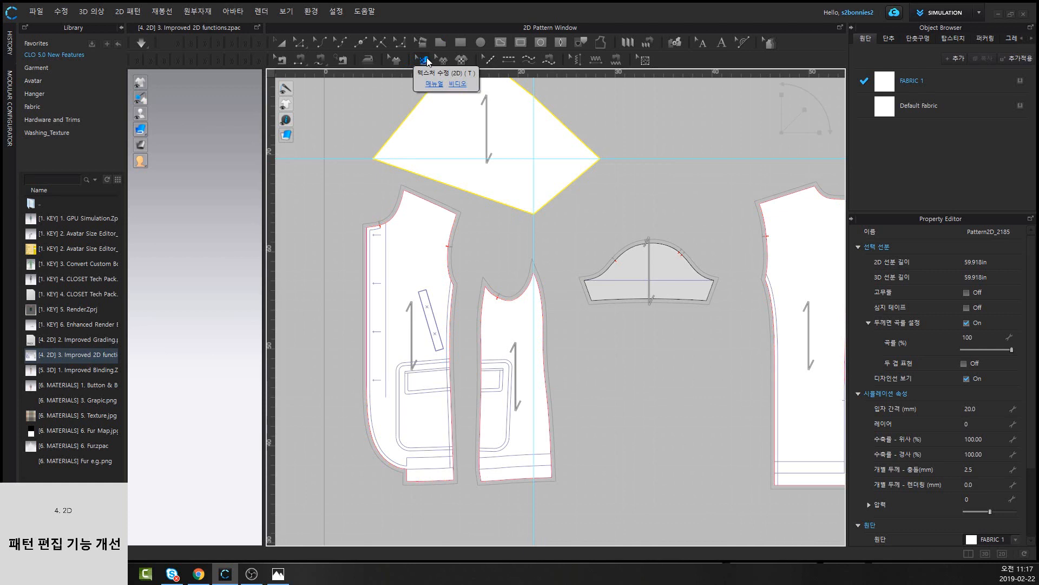
pyautogui.scroll(3, 527, 168)
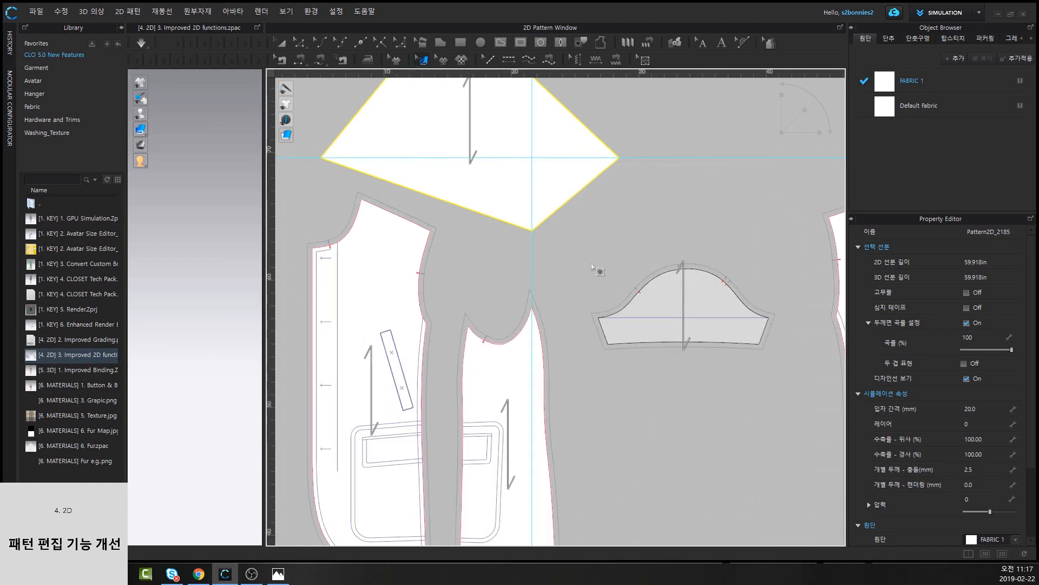
pyautogui.moveTo(589, 361); pyautogui.dragTo(607, 303, button='middle')
pyautogui.scroll(-2, 593, 352)
pyautogui.moveTo(577, 398); pyautogui.dragTo(521, 351, button='middle')
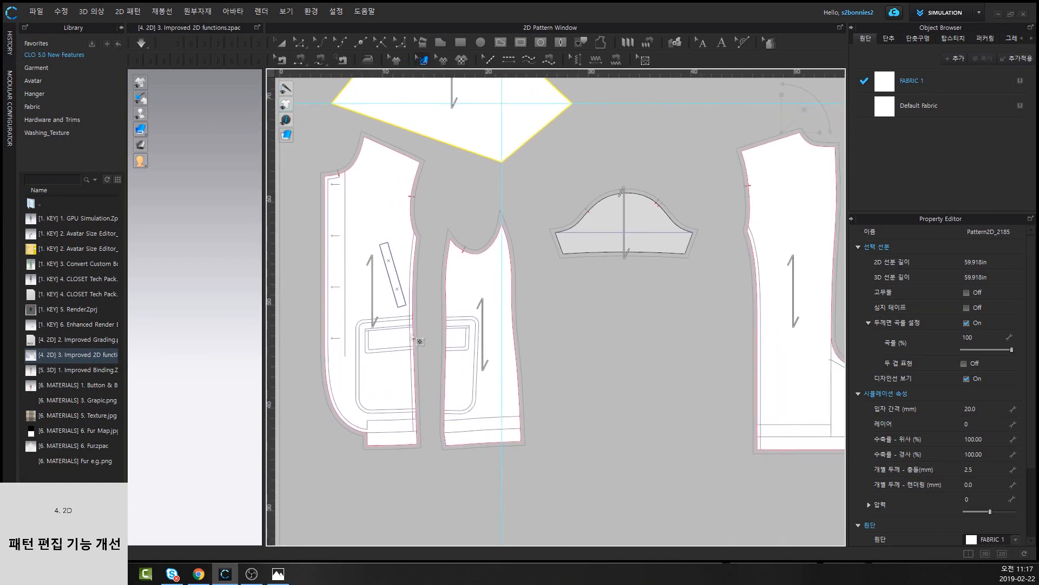
pyautogui.click(497, 327)
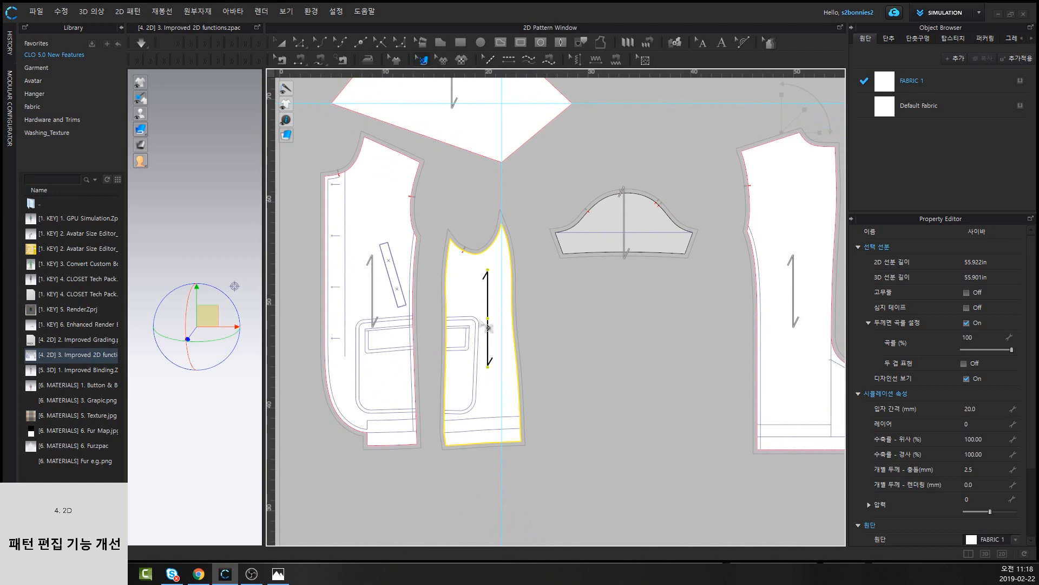
pyautogui.moveTo(488, 319)
pyautogui.mouseDown()
pyautogui.moveTo(477, 304)
pyautogui.moveTo(481, 325)
pyautogui.mouseUp()
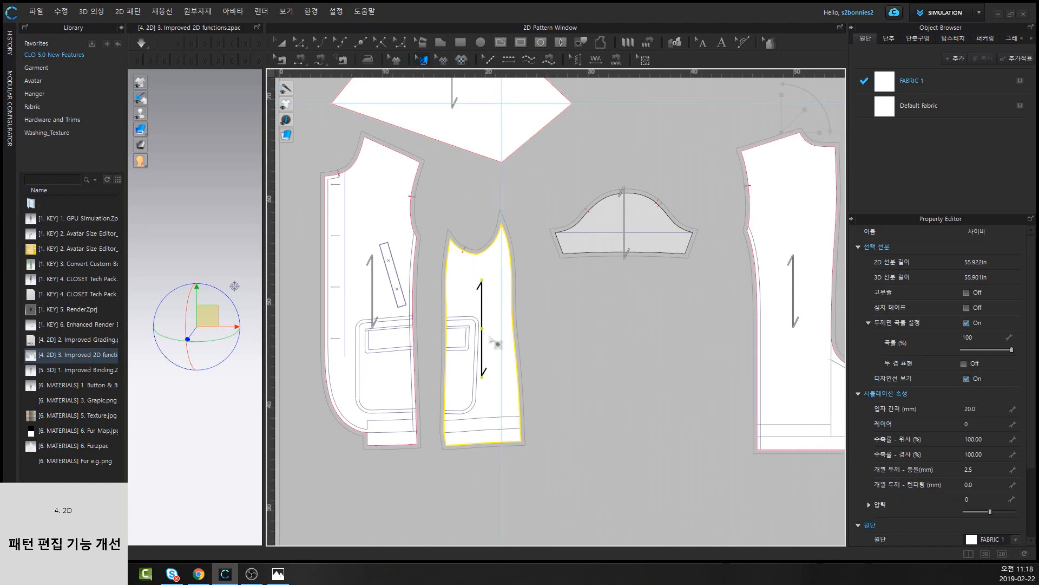
# Align the side panel's grainline to a custom axis (식서 사용자 지정 축으로 정렬), using the front piece's shoulder line as the axis
pyautogui.rightClick(482, 328)
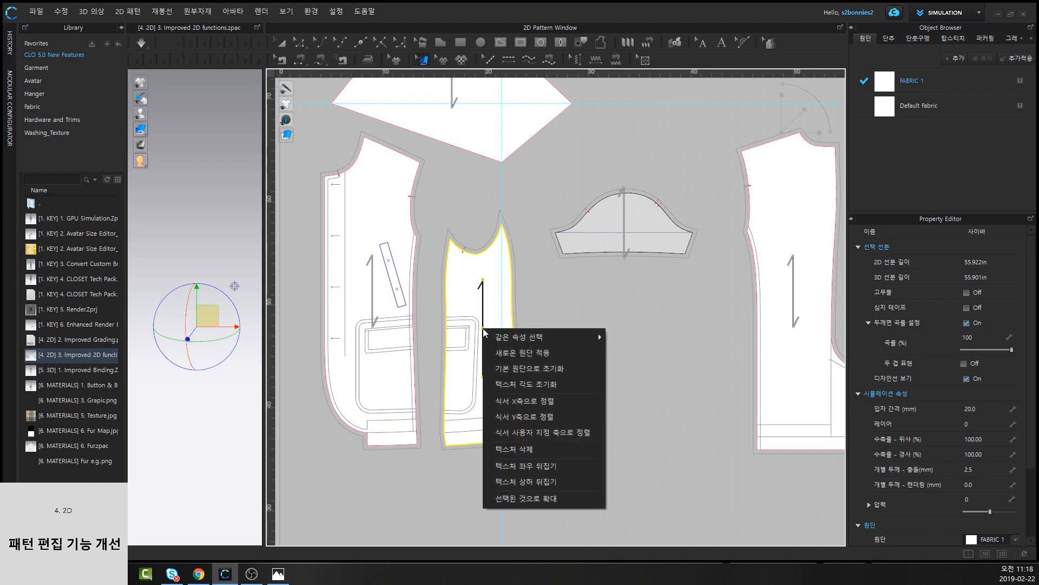
pyautogui.click(564, 437)
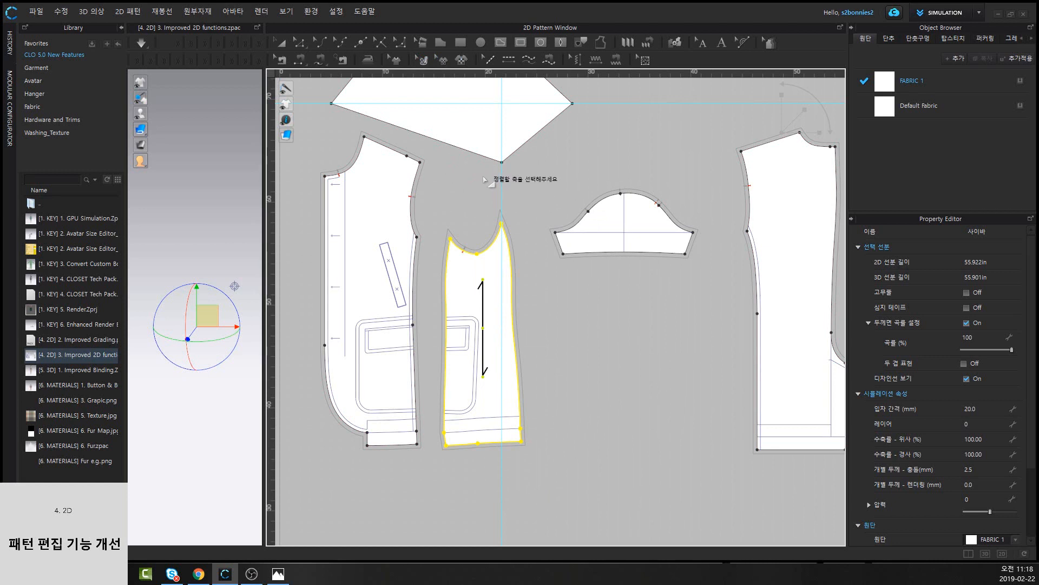
pyautogui.click(394, 154)
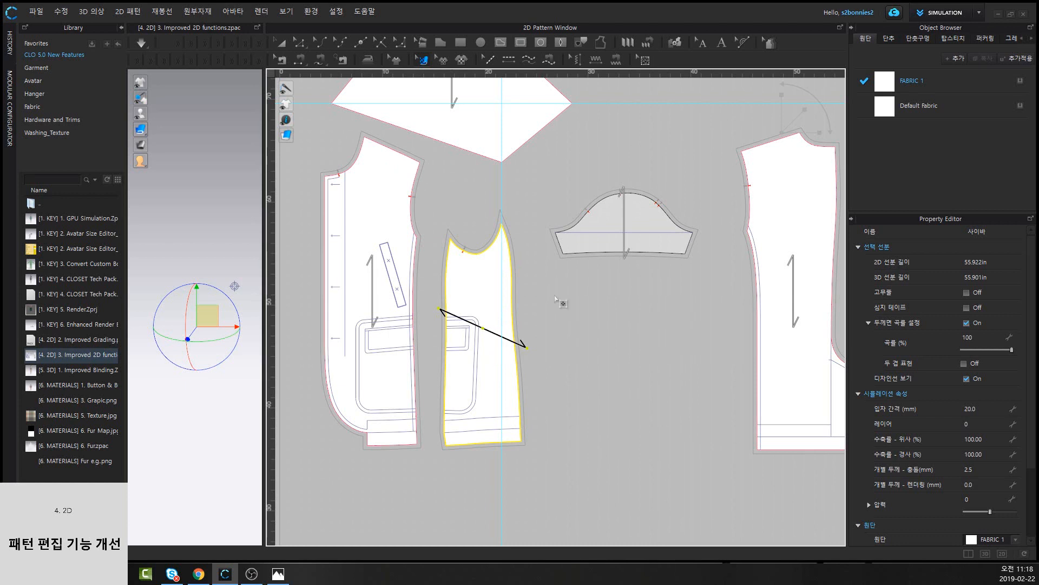
# Switch to pattern editing, clear the side panel selection and select the sleeve piece's curved hem line
pyautogui.click(300, 42)
pyautogui.moveTo(604, 306); pyautogui.dragTo(582, 354, button='middle')
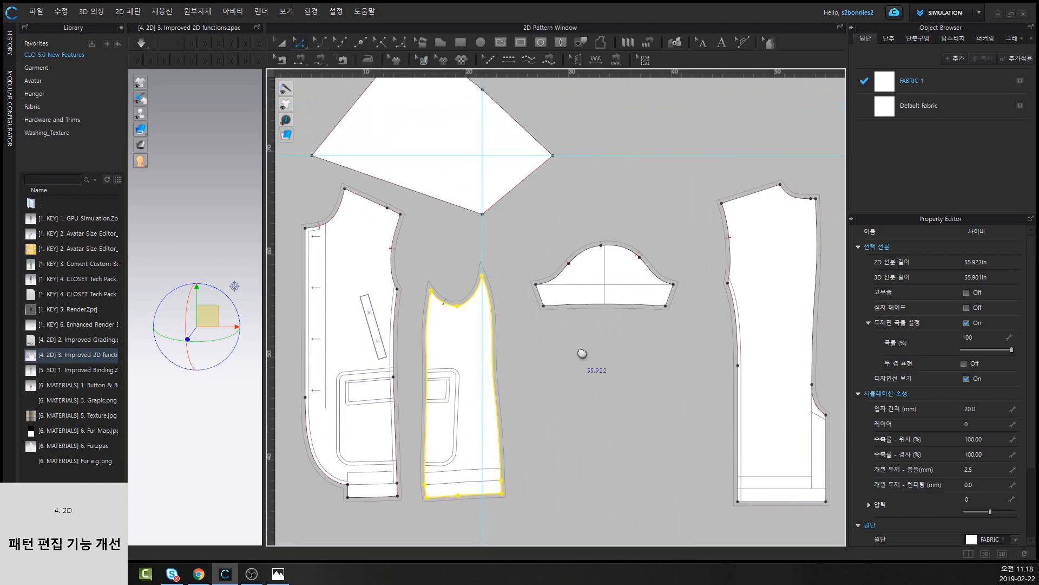
pyautogui.click(577, 338)
pyautogui.scroll(5, 565, 289)
pyautogui.moveTo(647, 411); pyautogui.dragTo(452, 425, button='middle')
pyautogui.scroll(-2, 452, 425)
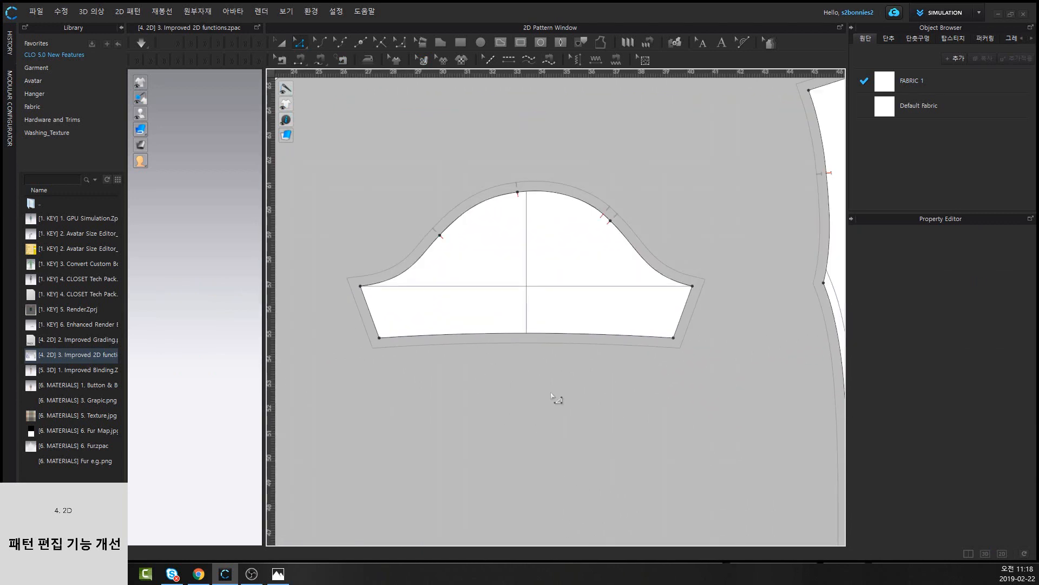
pyautogui.scroll(3, 373, 381)
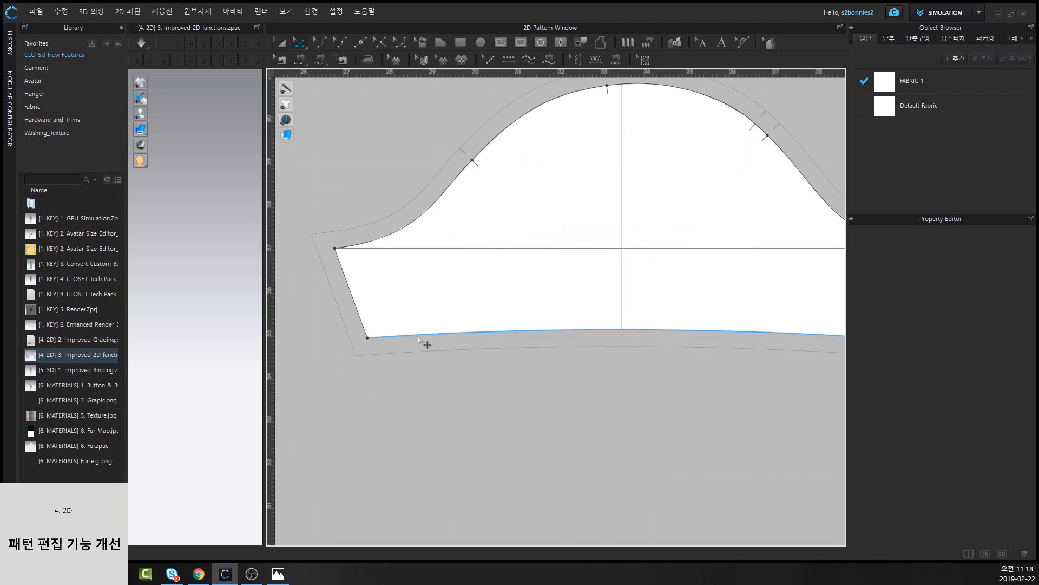
pyautogui.click(419, 338)
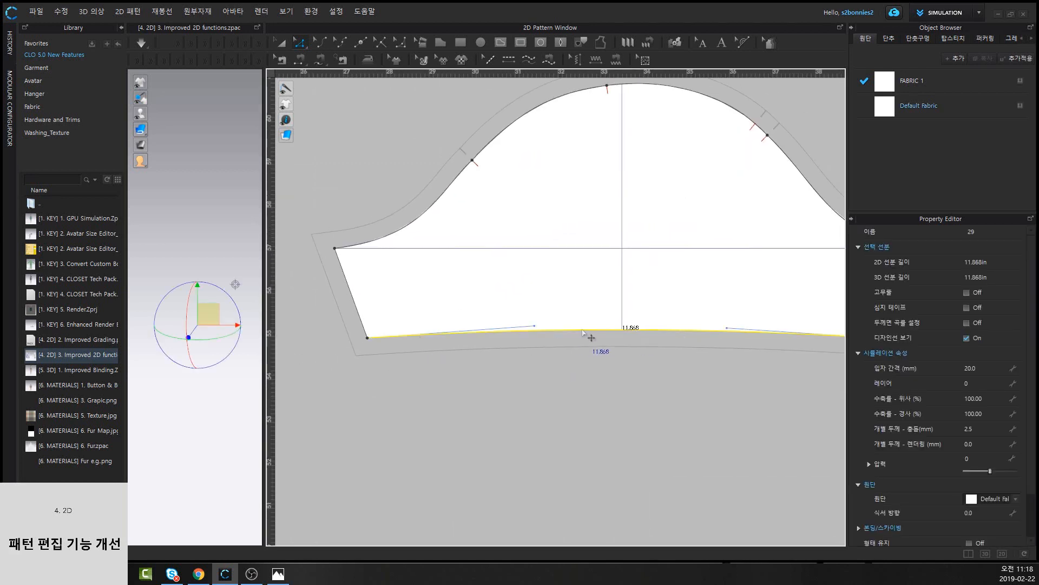
# Inspect the sleeve hem's curve and its end corner up close, and open the editing options for the selected line
pyautogui.scroll(3, 333, 350)
pyautogui.scroll(-3, 451, 342)
pyautogui.moveTo(451, 342); pyautogui.dragTo(367, 349, button='middle')
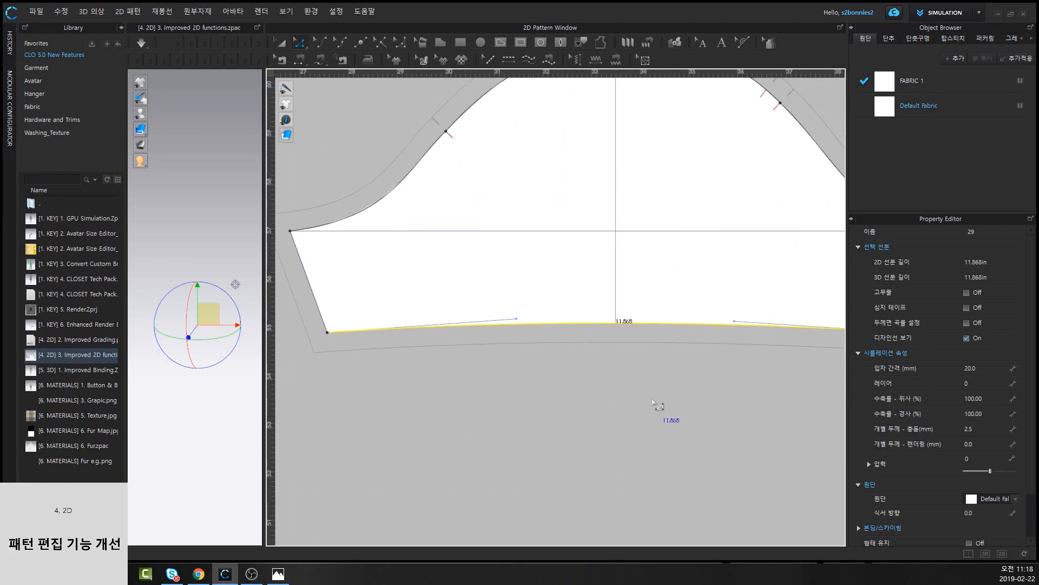
pyautogui.moveTo(789, 413); pyautogui.dragTo(632, 399, button='middle')
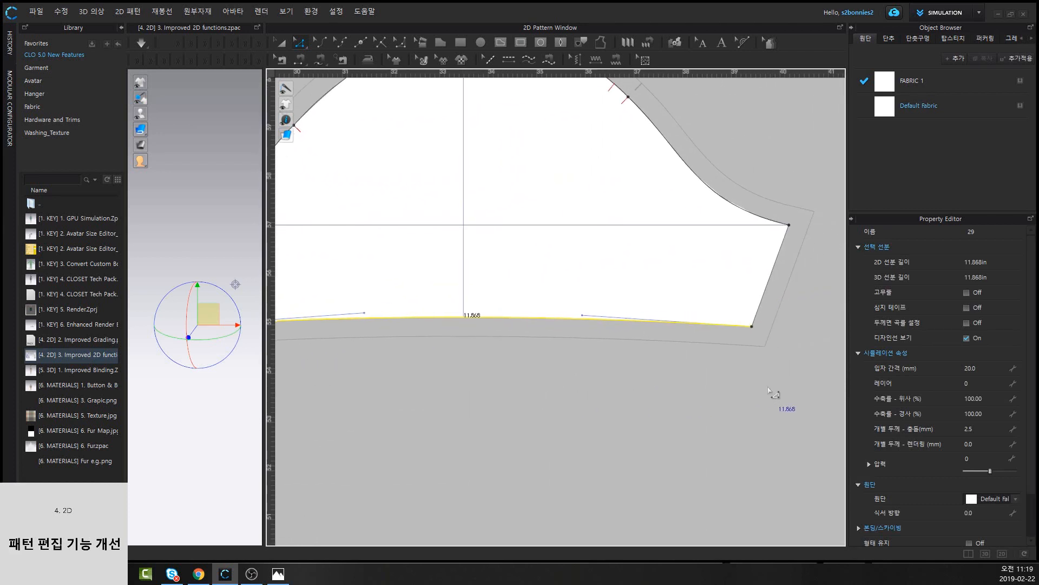
pyautogui.moveTo(769, 333); pyautogui.dragTo(728, 353, button='middle')
pyautogui.scroll(5, 709, 357)
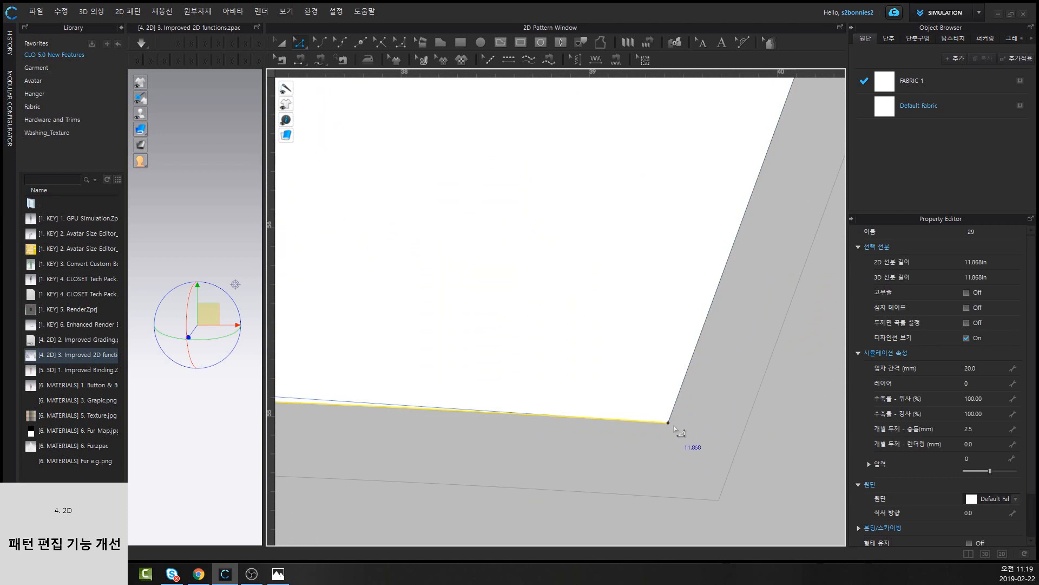
pyautogui.scroll(-4, 675, 429)
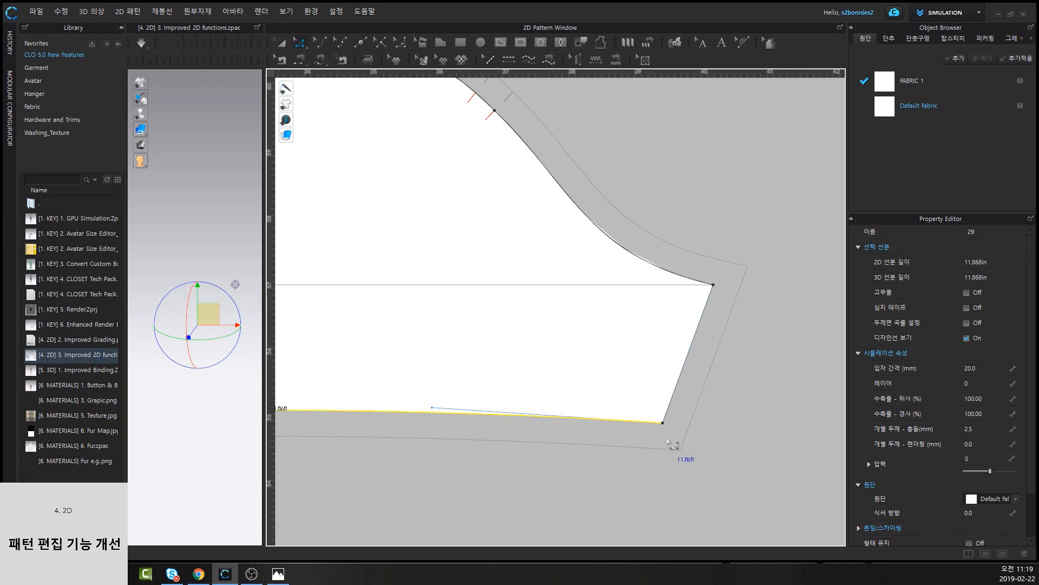
pyautogui.rightClick(410, 414)
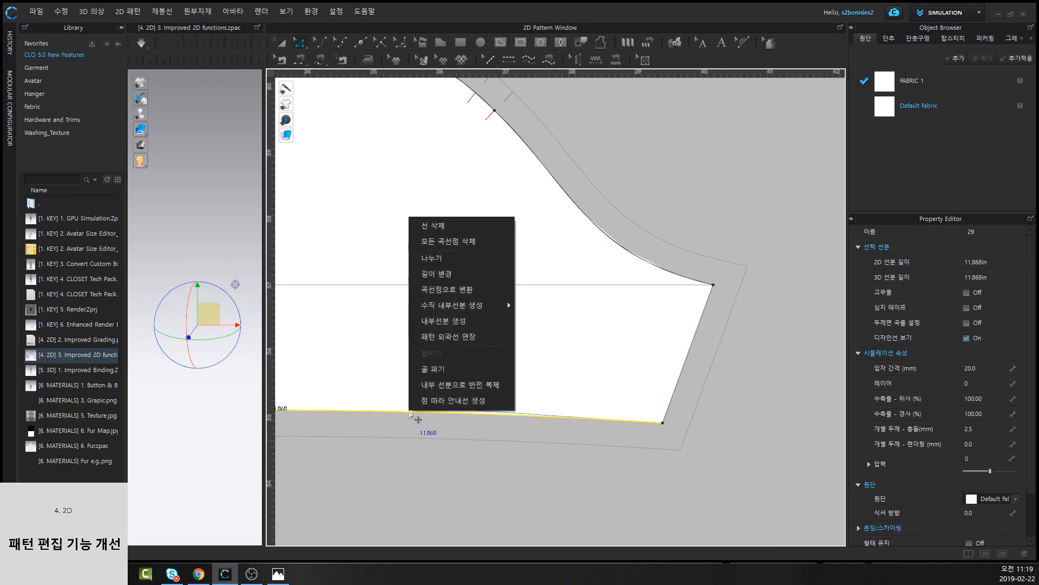
# Extend the sleeve hem's pattern outline outward by 0.5 in, with the side angle set to Mirror
pyautogui.click(479, 337)
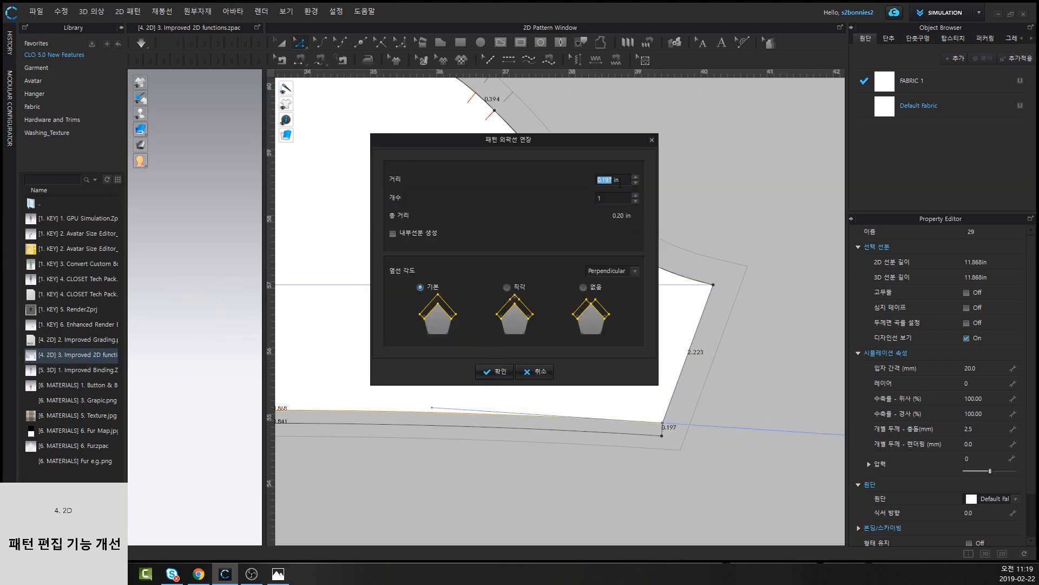
pyautogui.moveTo(620, 183); pyautogui.dragTo(555, 173)
pyautogui.write('0.25')
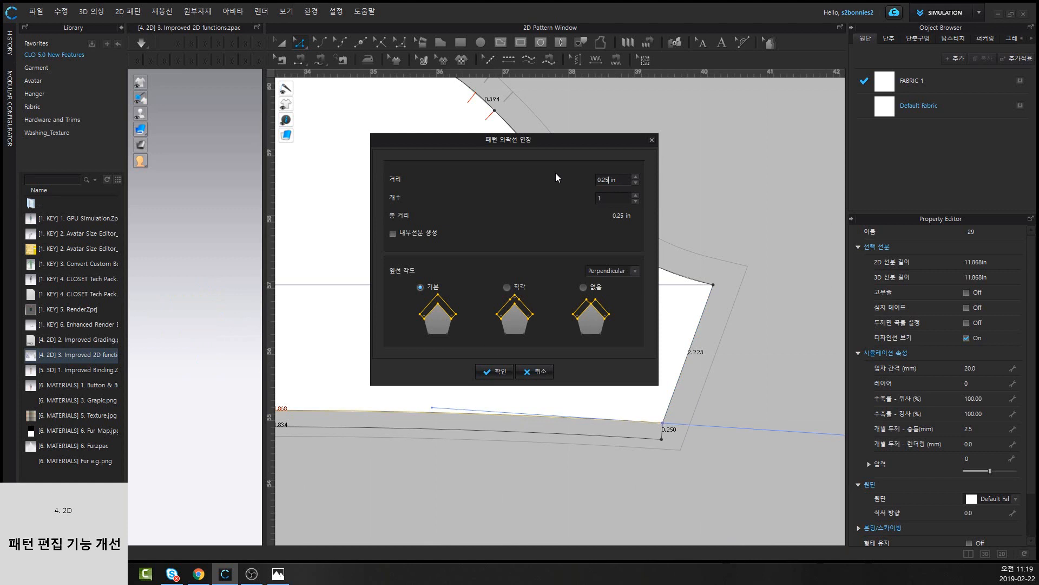
pyautogui.press('BackSpace')
pyautogui.press('BackSpace')
pyautogui.press('BackSpace')
pyautogui.write('.5')
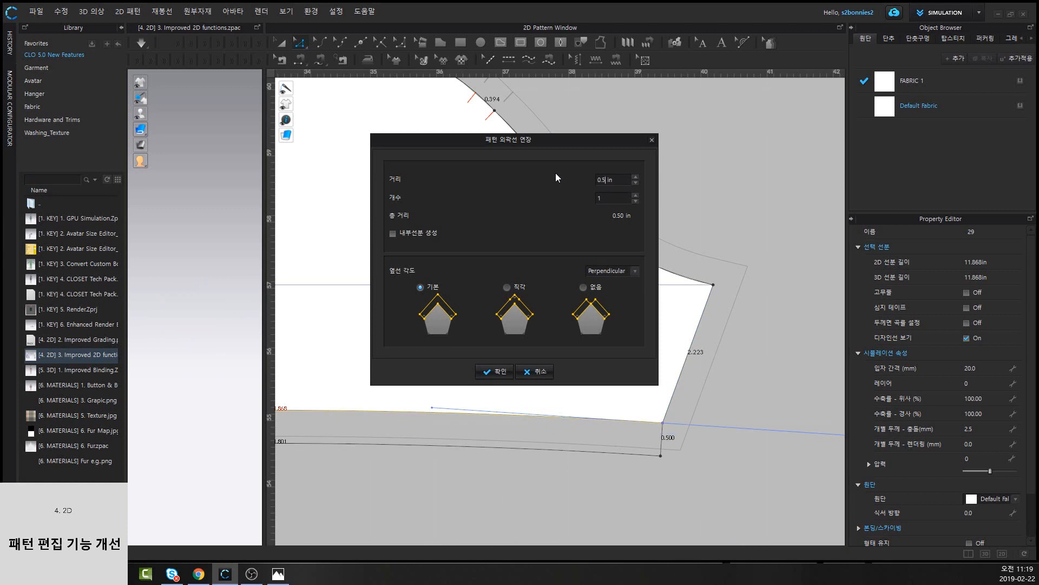
pyautogui.click(635, 271)
pyautogui.click(628, 292)
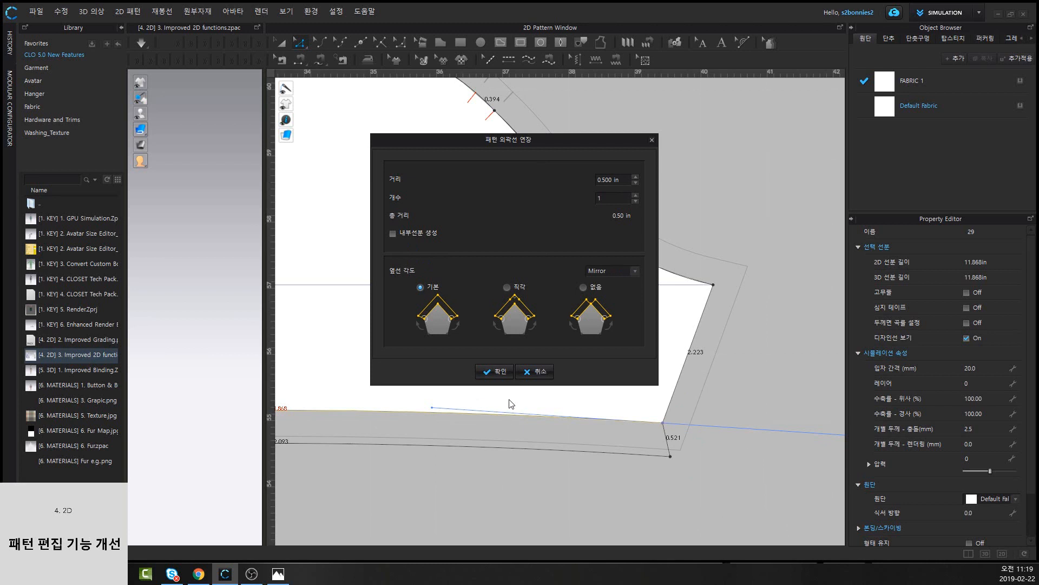
pyautogui.click(501, 373)
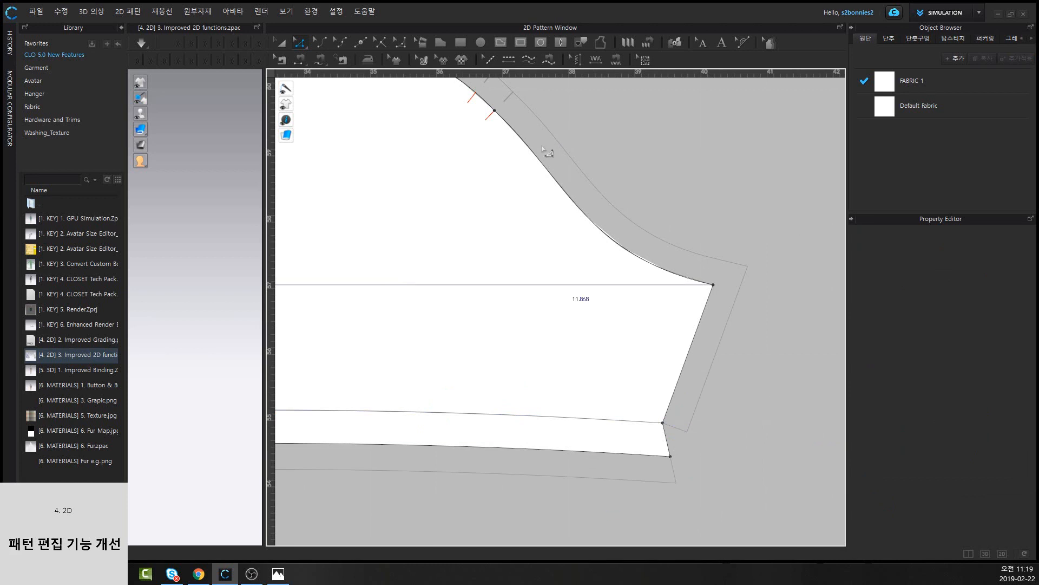
# Select the front panel with the pocket and the narrow side panel beside it using the Transform Pattern tool
pyautogui.scroll(-5, 557, 284)
pyautogui.moveTo(555, 326); pyautogui.dragTo(515, 343, button='middle')
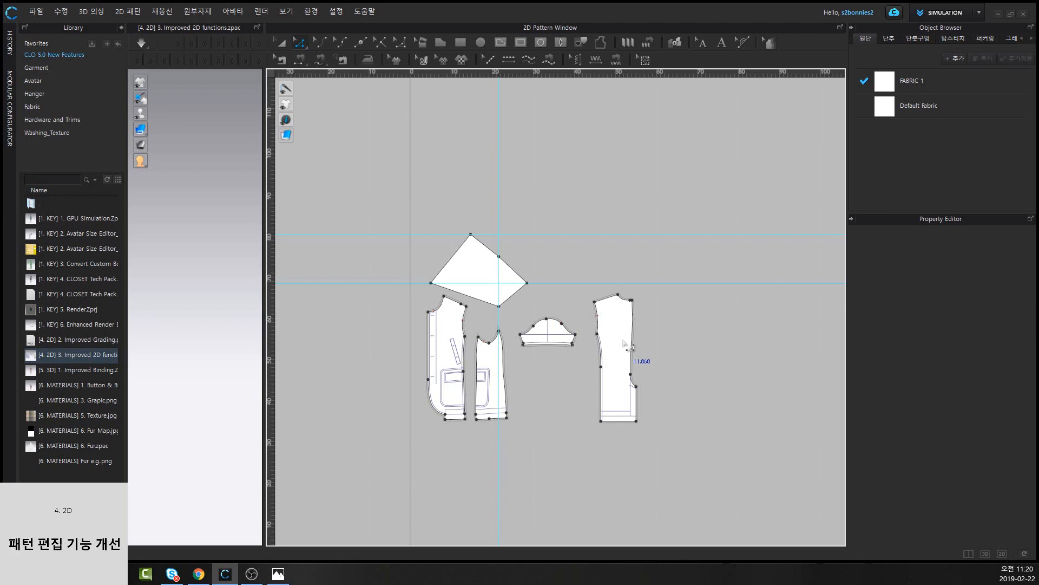
pyautogui.click(282, 44)
pyautogui.click(450, 389)
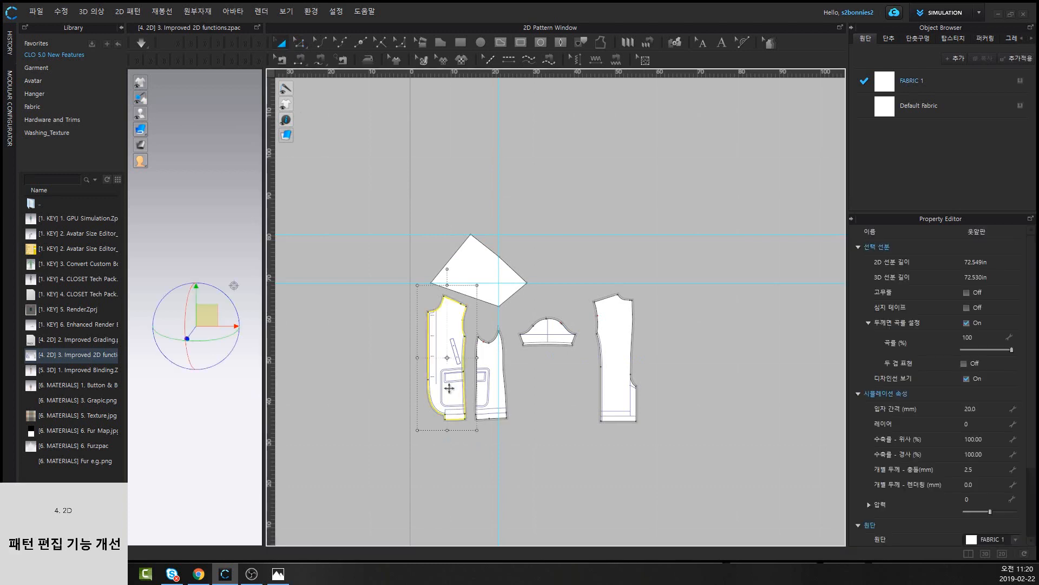
pyautogui.keyDown('shift'); pyautogui.click(492, 383); pyautogui.keyUp('shift')
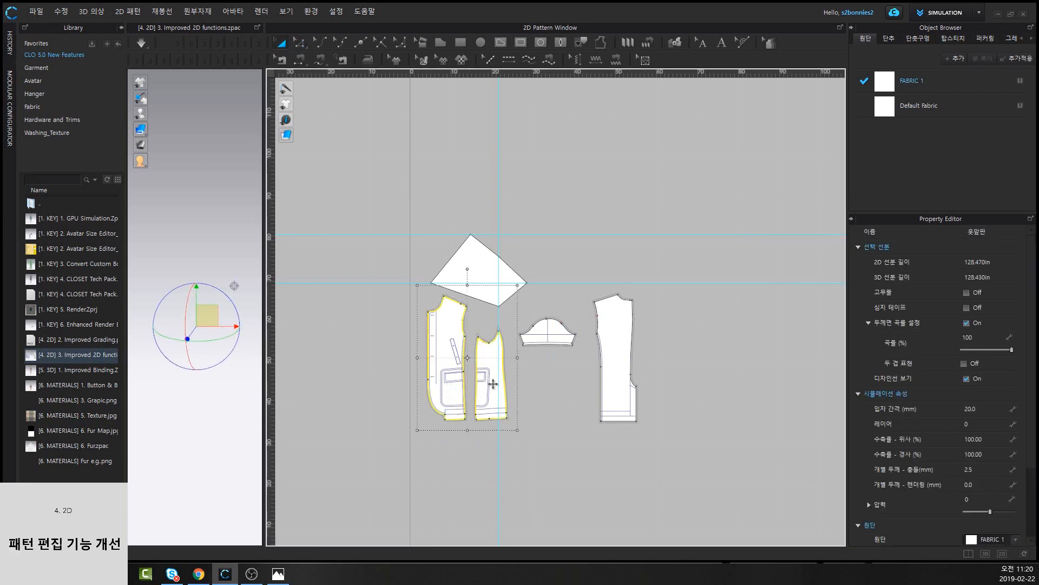
pyautogui.rightClick(494, 386)
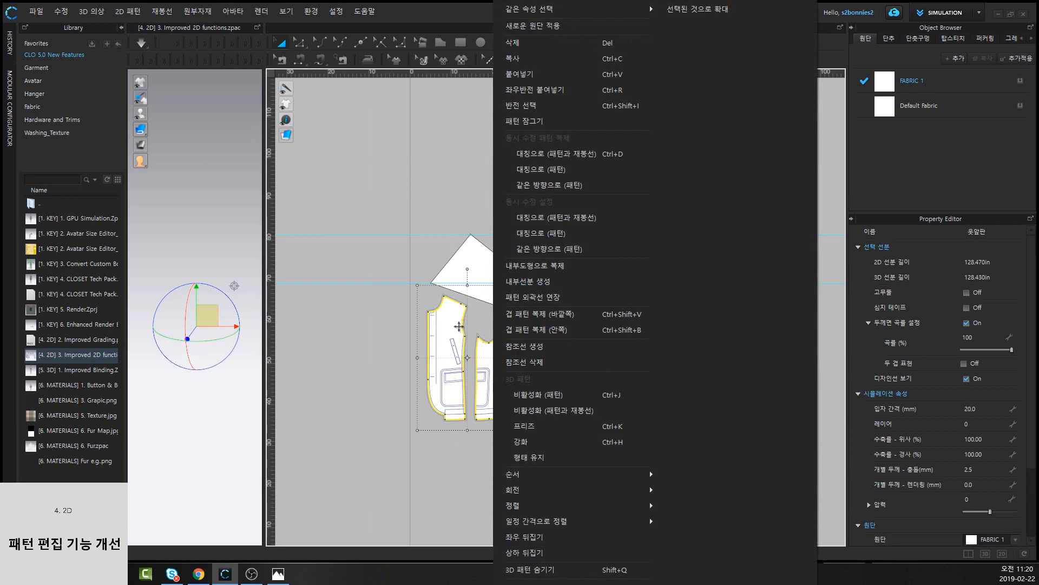
pyautogui.press('Delete')
pyautogui.rightClick(387, 277)
pyautogui.click(413, 286)
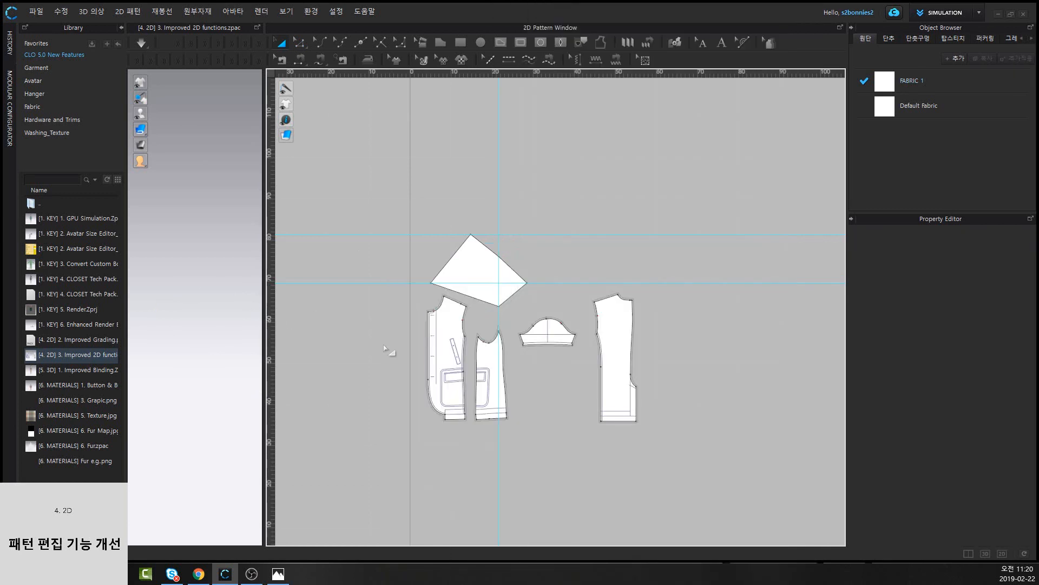
pyautogui.rightClick(554, 378)
pyautogui.moveTo(534, 443); pyautogui.dragTo(366, 255)
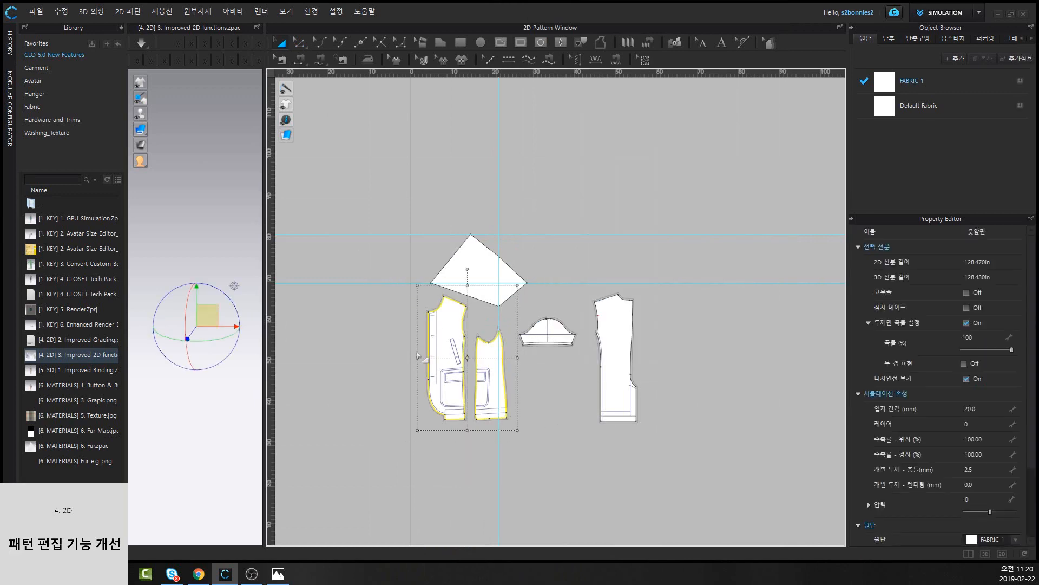
pyautogui.rightClick(417, 353)
pyautogui.moveTo(532, 457); pyautogui.dragTo(408, 298)
pyautogui.rightClick(449, 356)
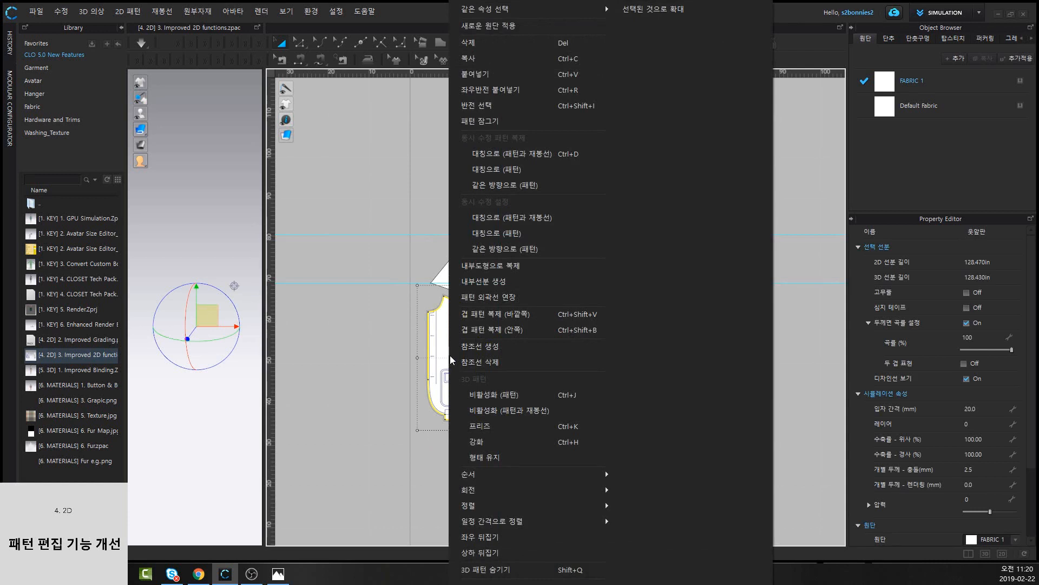
pyautogui.click(385, 329)
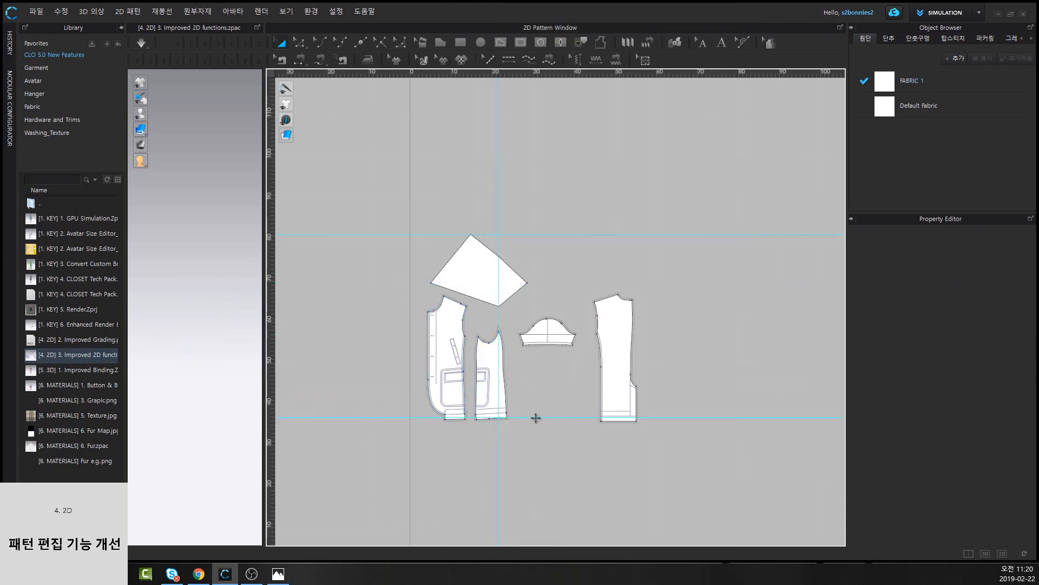
pyautogui.rightClick(442, 364)
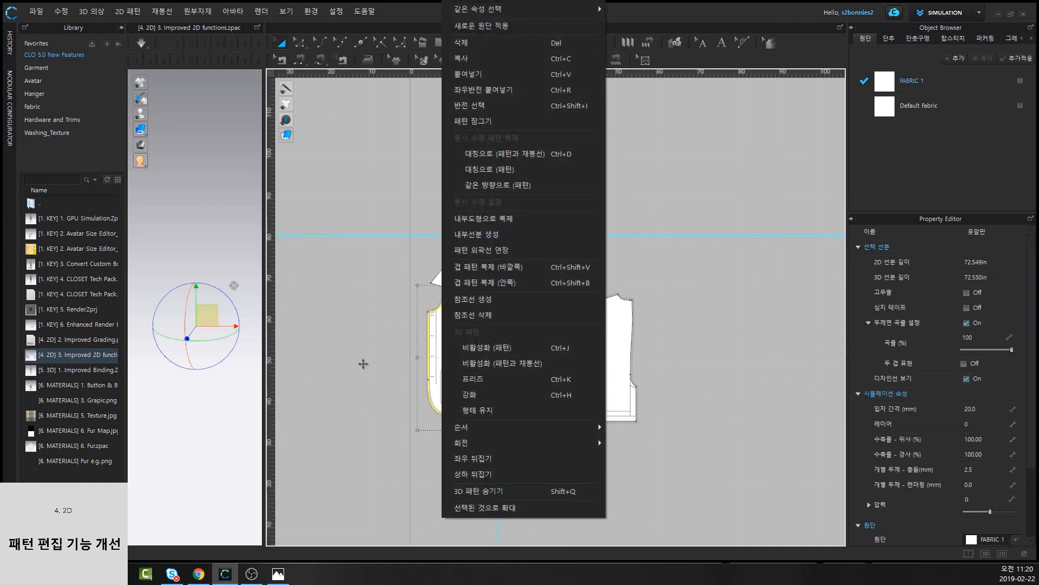
pyautogui.rightClick(365, 367)
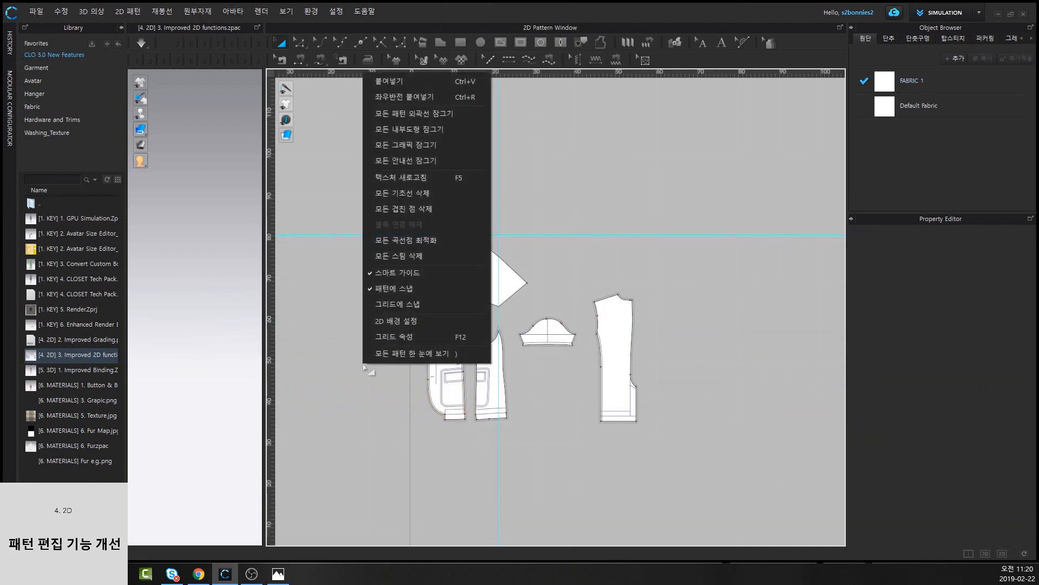
pyautogui.click(393, 418)
pyautogui.moveTo(566, 457); pyautogui.dragTo(371, 294)
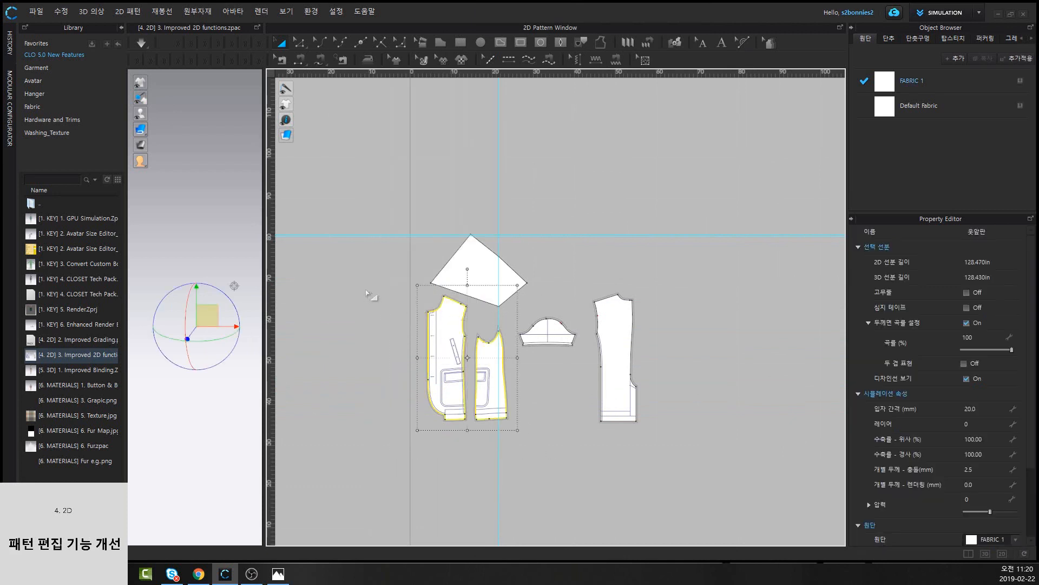
pyautogui.rightClick(493, 384)
pyautogui.click(336, 388)
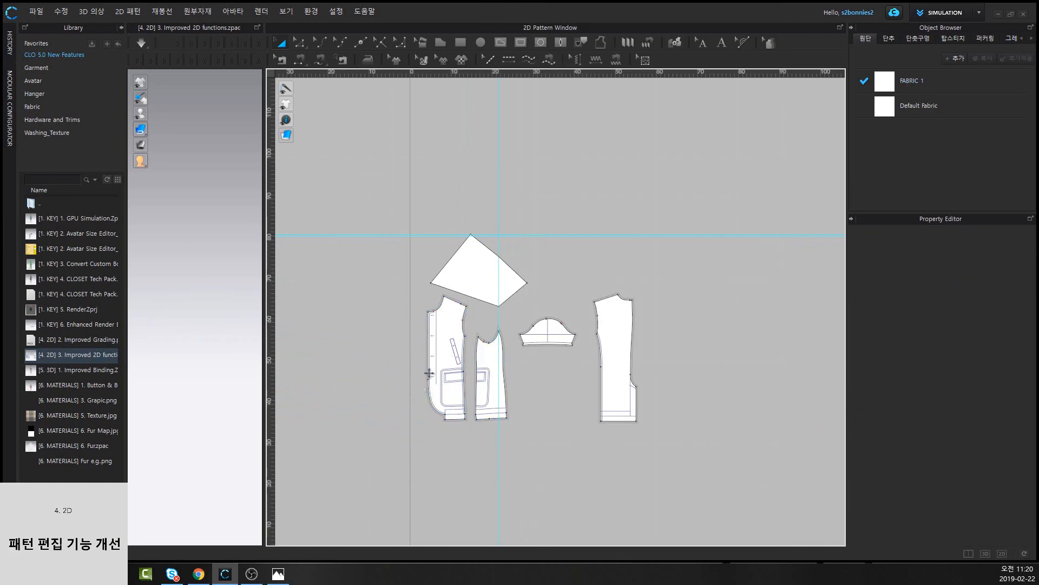
# Lock the front panel with the pocket and the narrow side panel beside it
pyautogui.click(446, 363)
pyautogui.keyDown('shift'); pyautogui.click(487, 379); pyautogui.keyUp('shift')
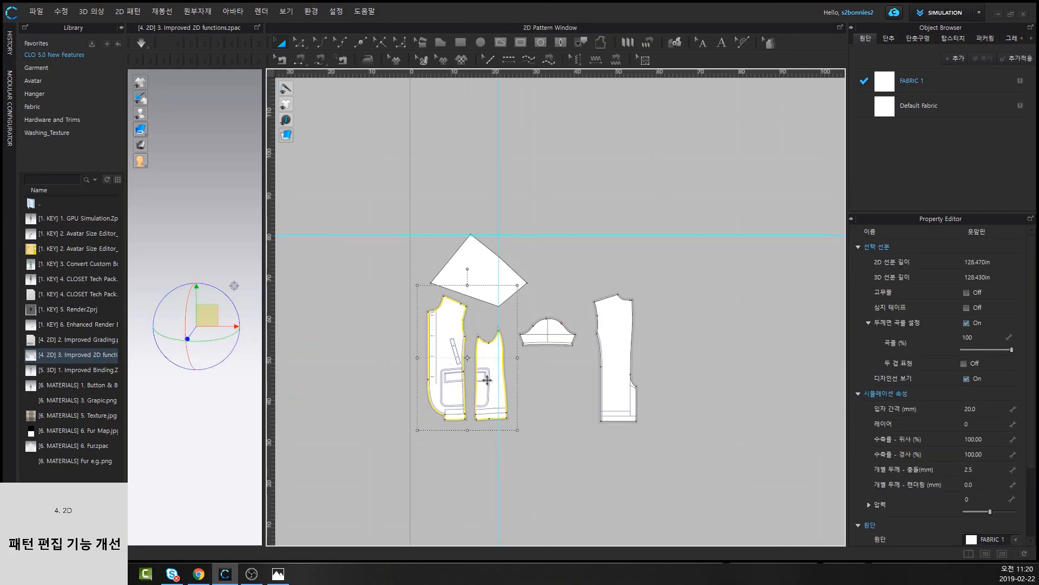
pyautogui.rightClick(491, 396)
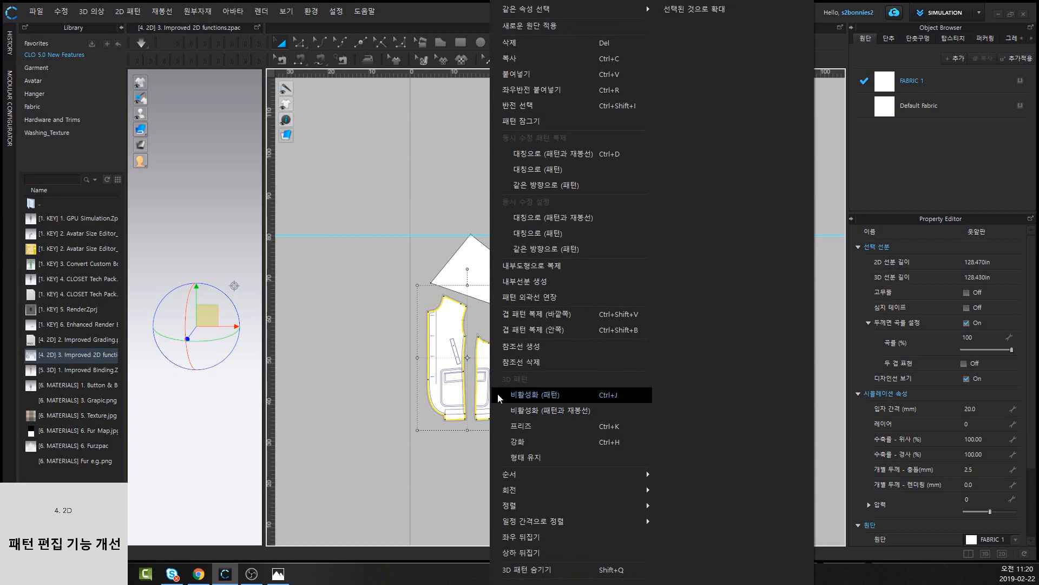
pyautogui.click(558, 121)
# Try to box-select the two locked panels, select across all patterns to test the lock, and clear the selection
pyautogui.moveTo(411, 306); pyautogui.dragTo(409, 301)
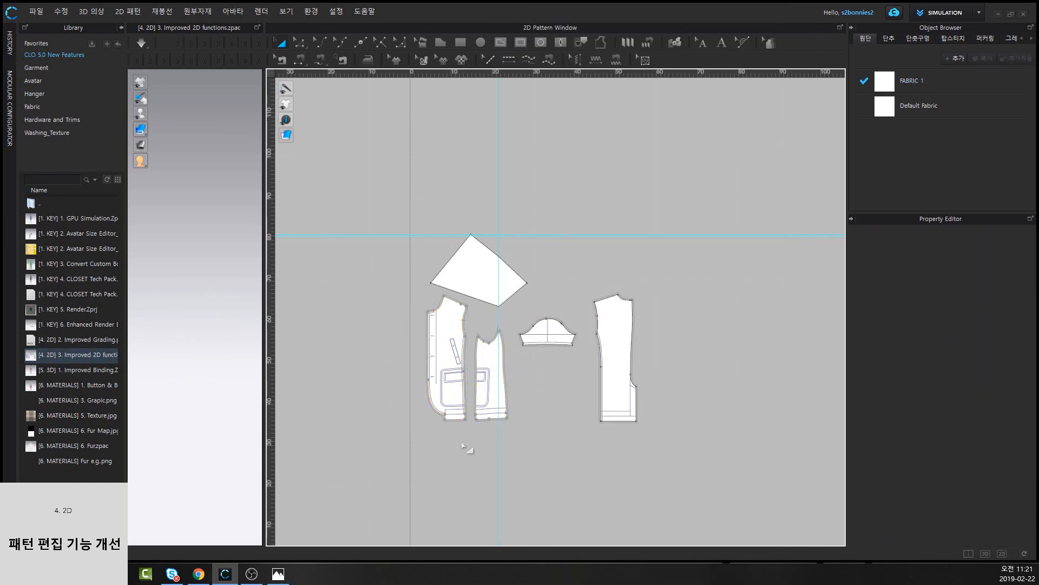
pyautogui.moveTo(461, 443); pyautogui.dragTo(336, 298)
pyautogui.moveTo(493, 464); pyautogui.dragTo(363, 272)
pyautogui.moveTo(401, 187); pyautogui.dragTo(763, 538)
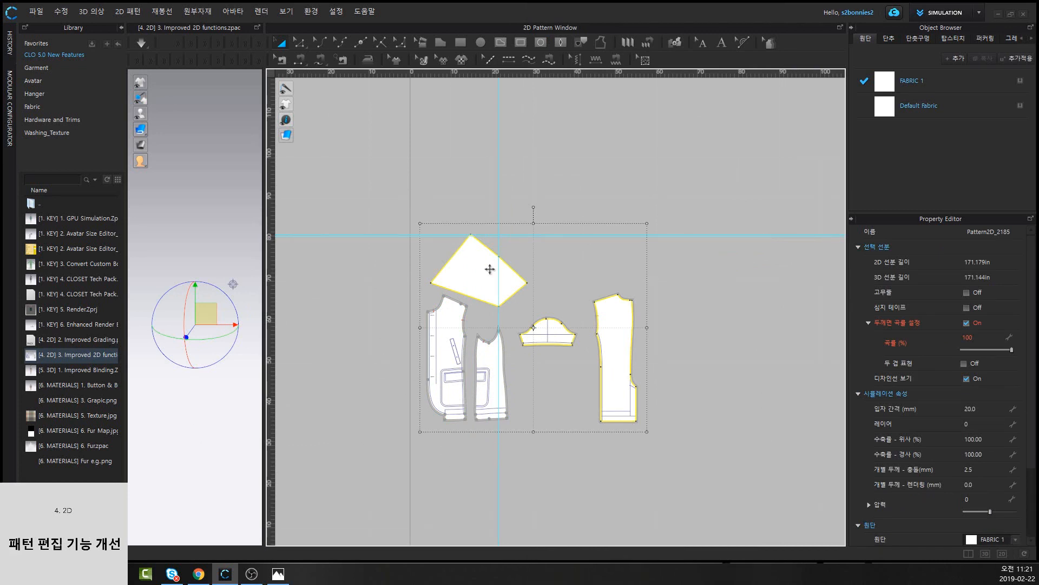
pyautogui.click(342, 316)
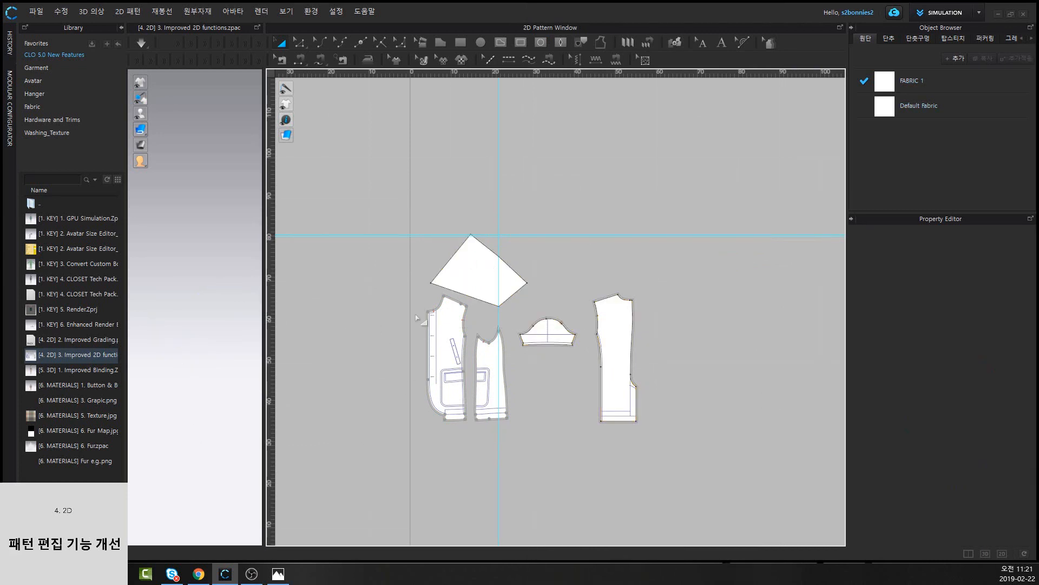
# Unlock all pattern outlines and select the front panel with the pocket
pyautogui.rightClick(382, 304)
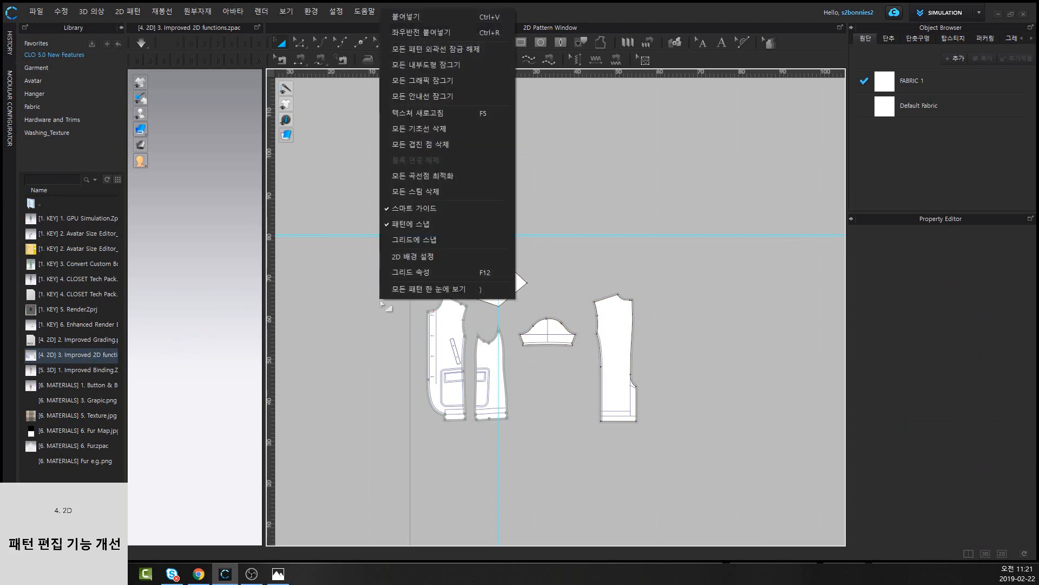
pyautogui.click(421, 51)
pyautogui.click(463, 320)
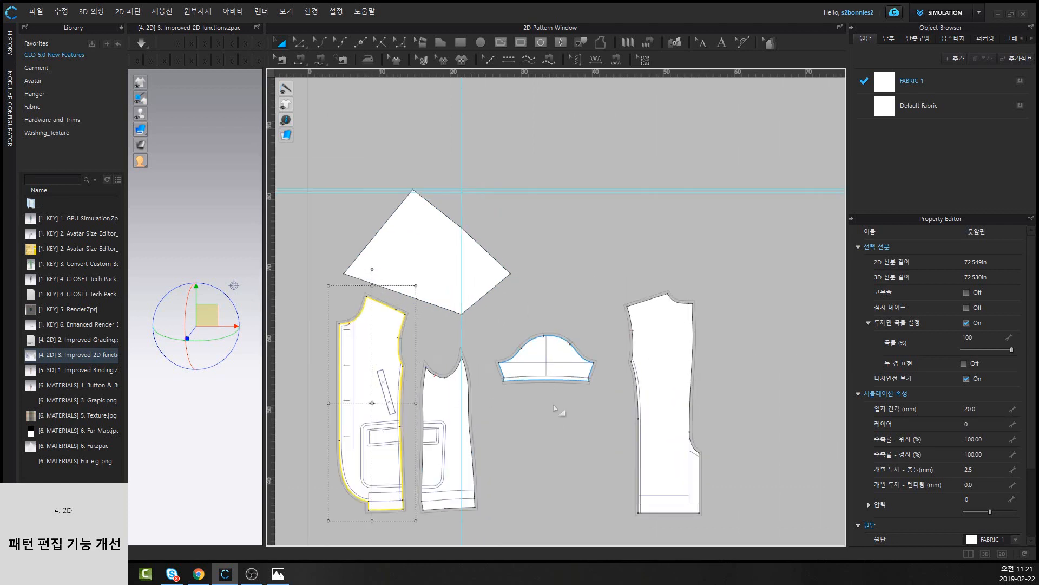
# Mirror-copy the two left curve segments of the sleeve cap as internal lines about the sleeve's vertical centre line
pyautogui.scroll(5, 555, 379)
pyautogui.moveTo(557, 378); pyautogui.dragTo(564, 434, button='middle')
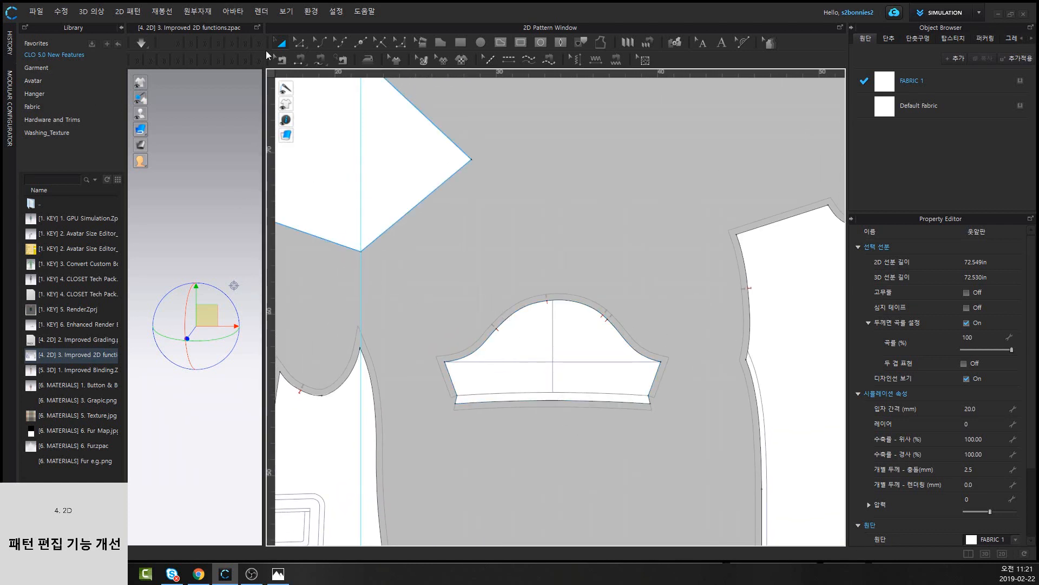
pyautogui.click(300, 43)
pyautogui.scroll(2, 542, 360)
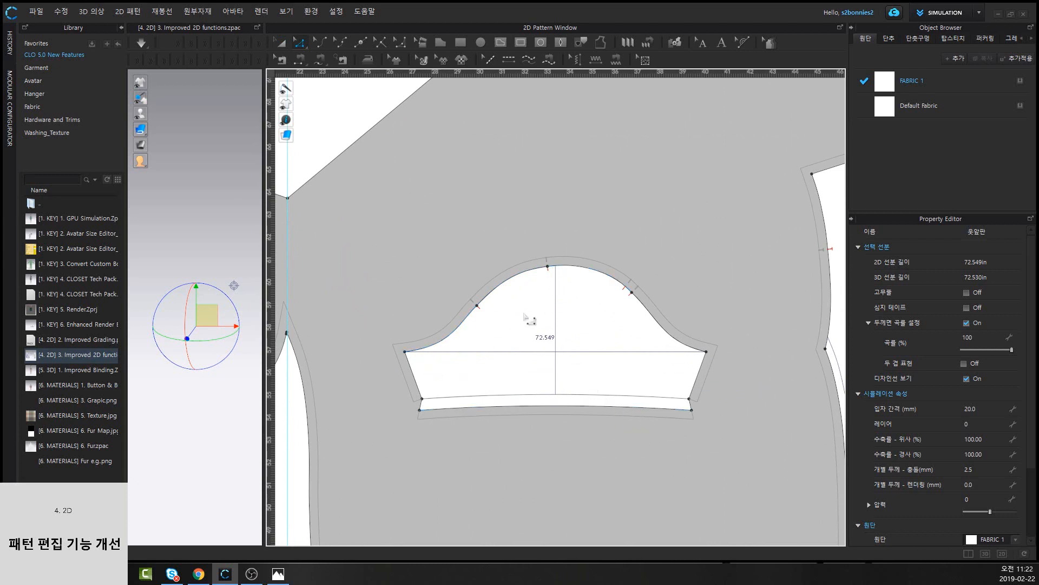
pyautogui.click(511, 287)
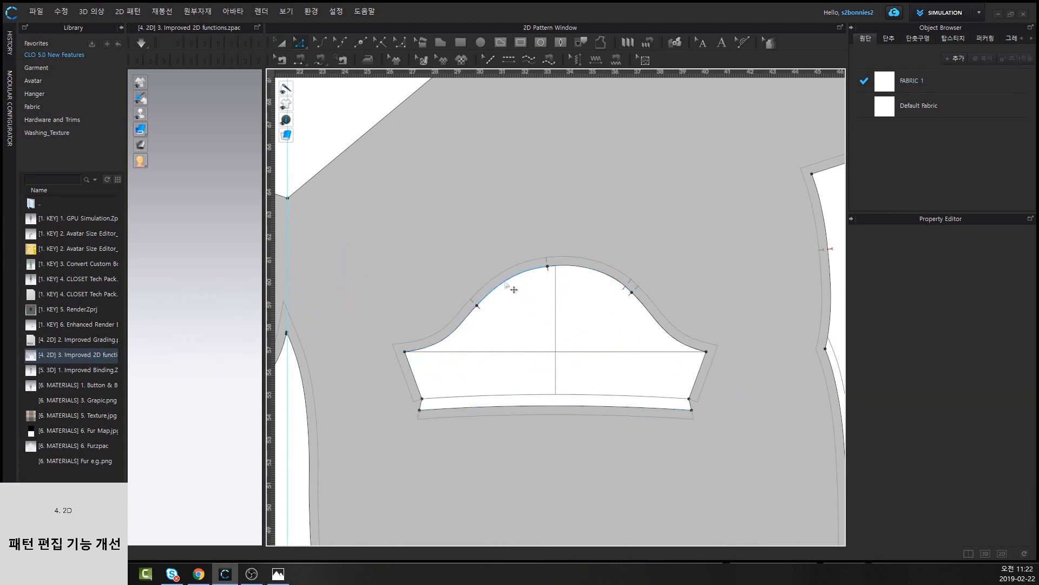
pyautogui.keyDown('shift'); pyautogui.click(465, 323); pyautogui.keyUp('shift')
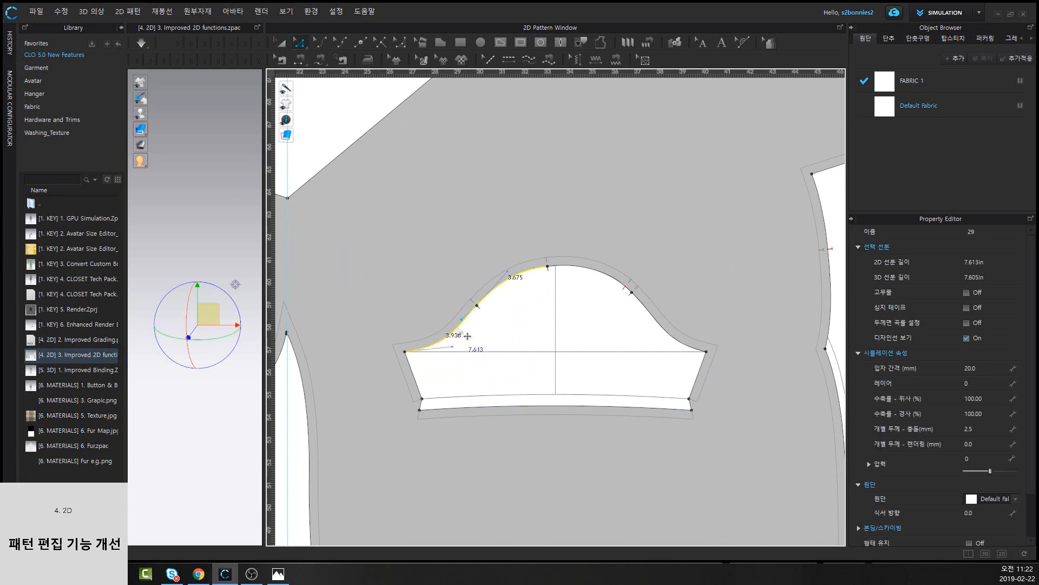
pyautogui.rightClick(459, 328)
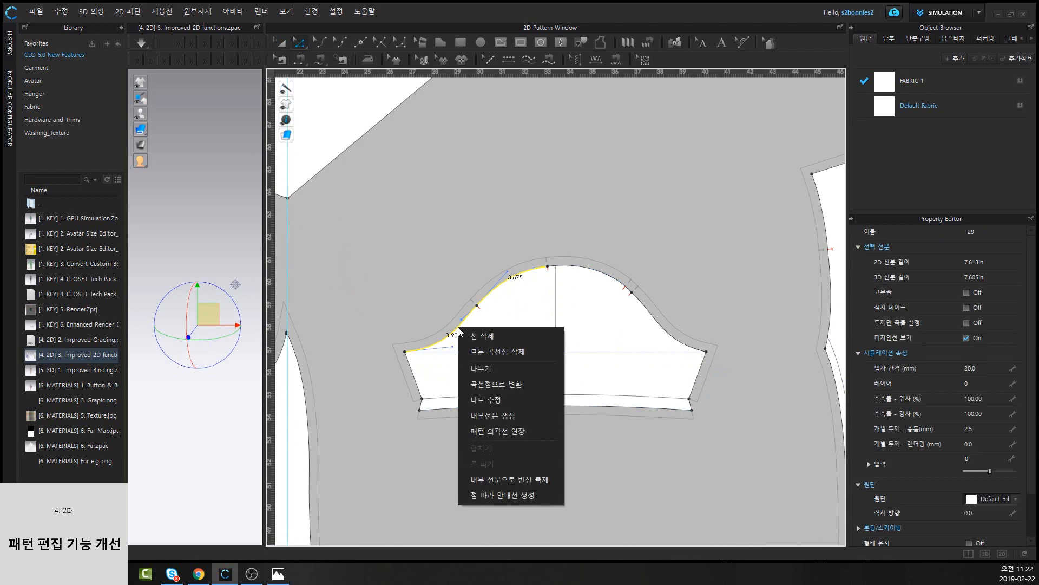
pyautogui.click(533, 480)
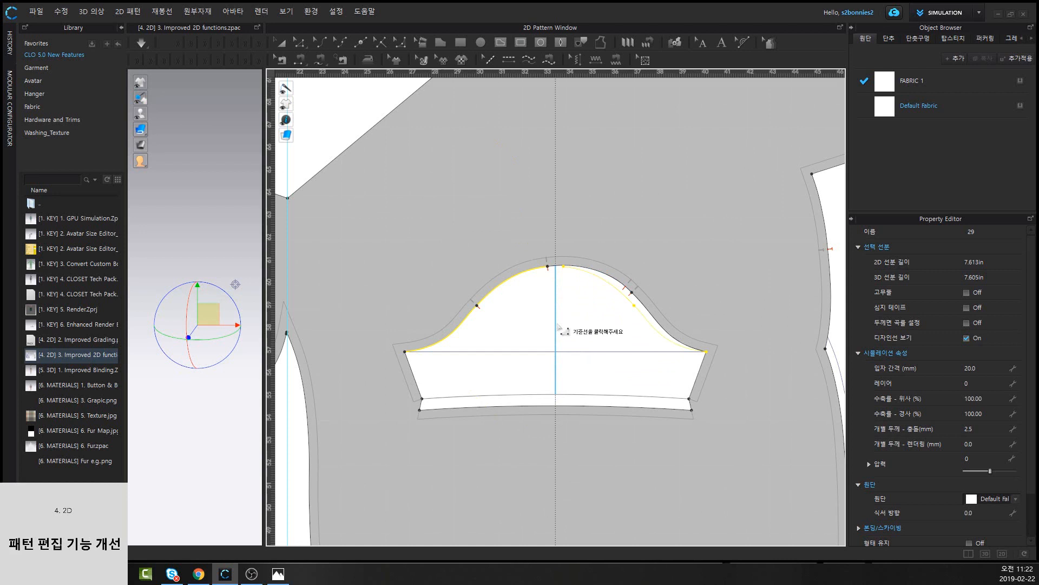
pyautogui.click(559, 332)
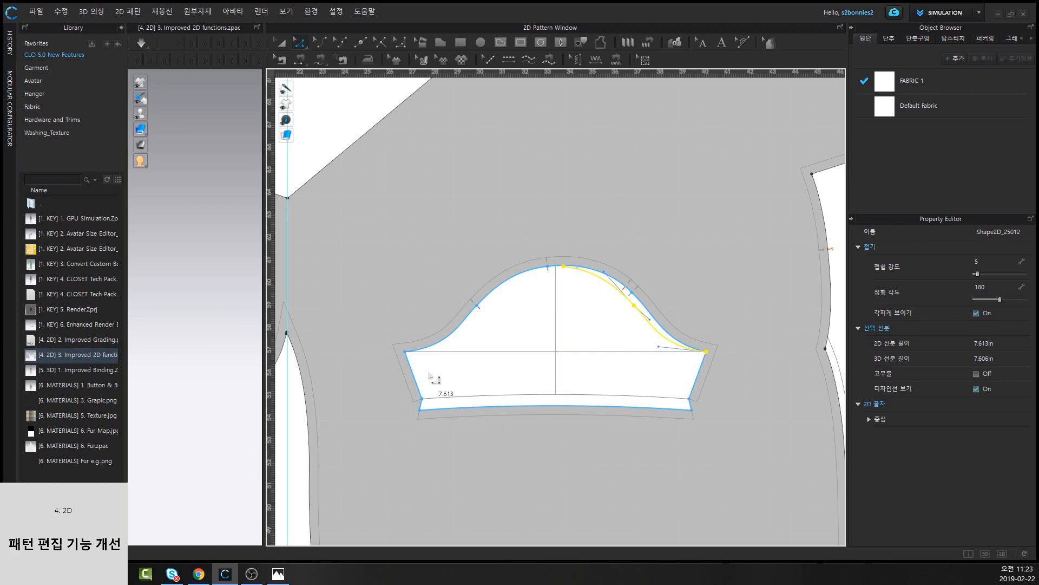
# Select the sleeve's two slanted side segments and open the settings for creating internal lines between segments
pyautogui.click(393, 376)
pyautogui.click(421, 380)
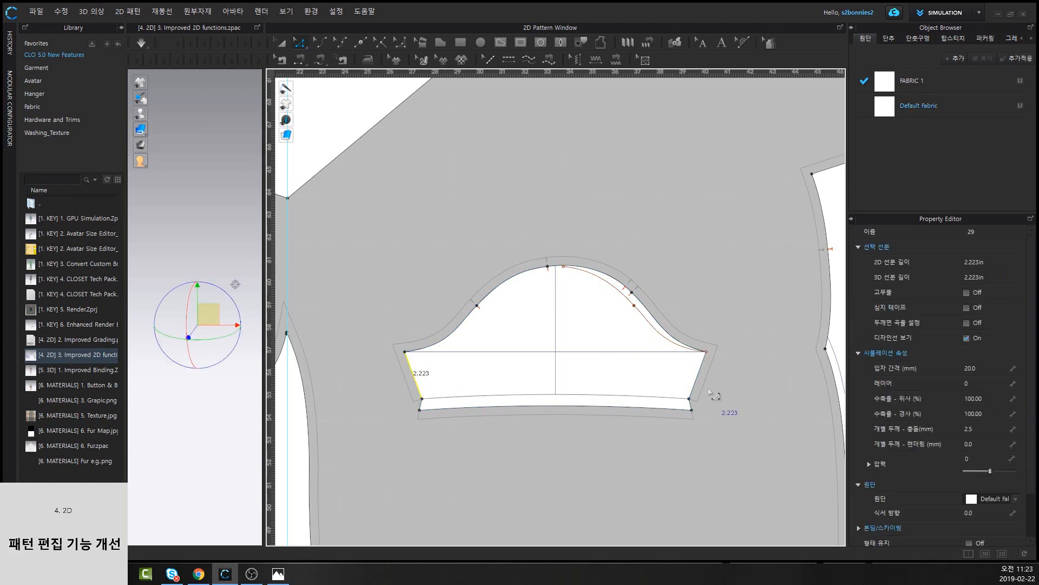
pyautogui.moveTo(477, 462); pyautogui.dragTo(519, 456, button='middle')
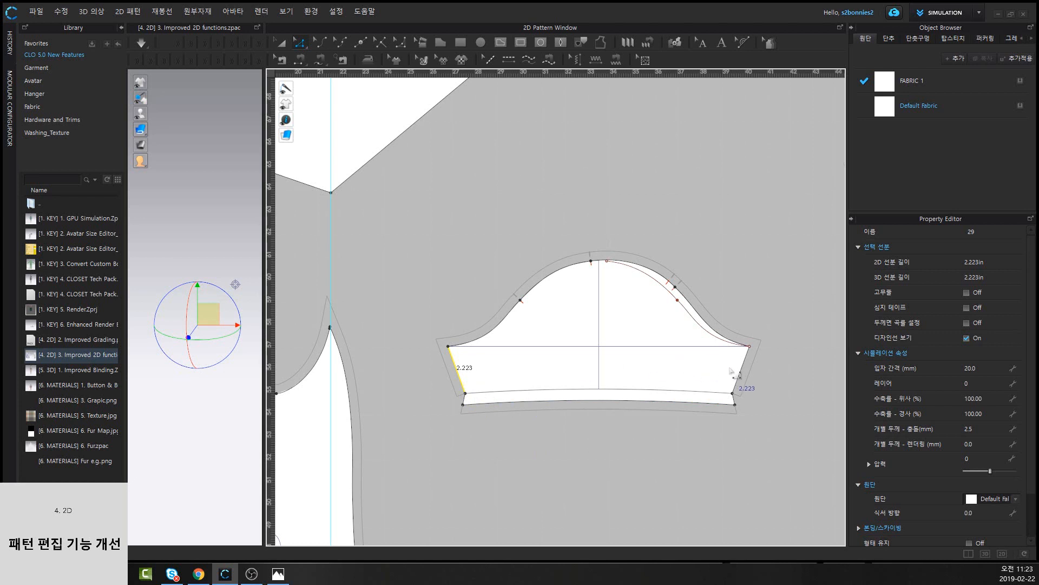
pyautogui.keyDown('shift'); pyautogui.click(740, 375); pyautogui.keyUp('shift')
pyautogui.rightClick(741, 380)
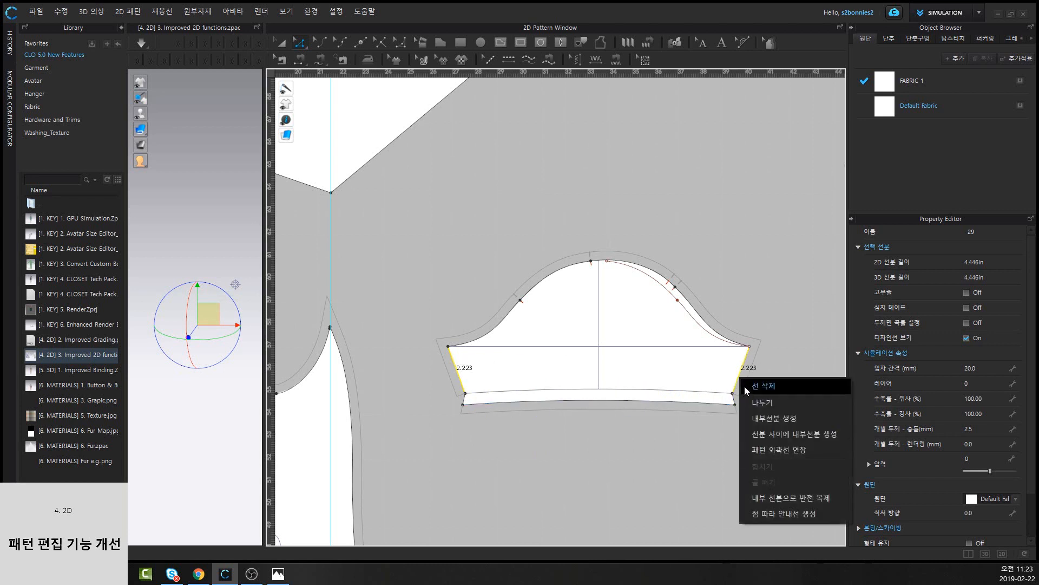
pyautogui.click(761, 434)
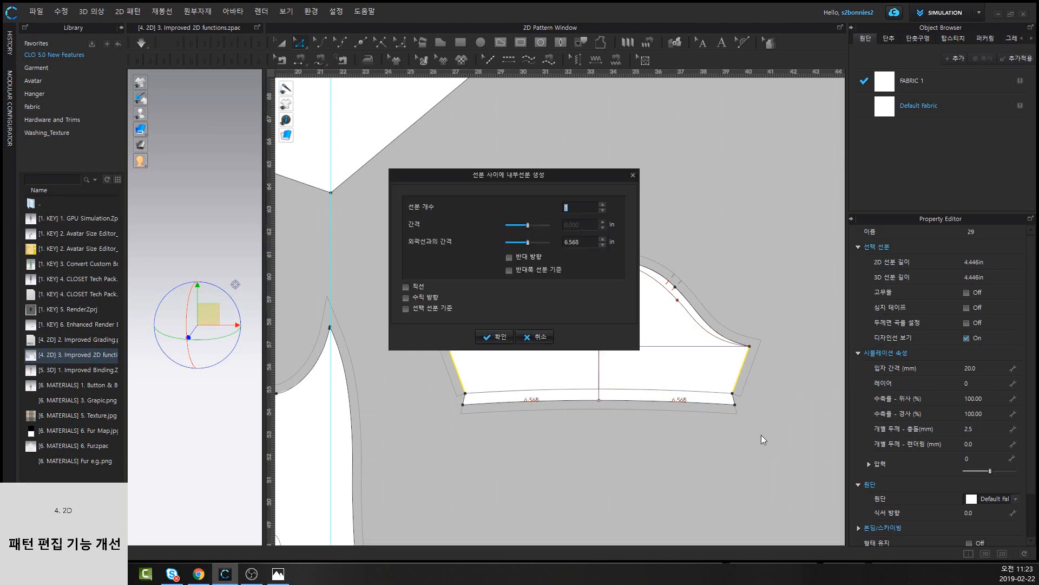
pyautogui.moveTo(461, 188); pyautogui.dragTo(294, 244)
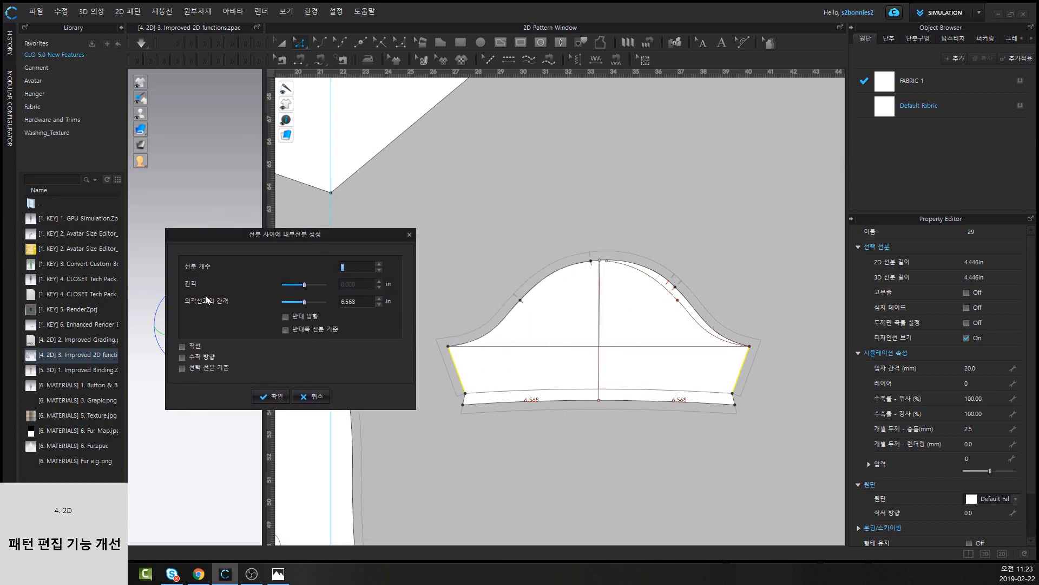
# Set the number of internal lines between the sleeve's side segments to 18
pyautogui.click(379, 265)
pyautogui.click(379, 264)
pyautogui.click(379, 264)
pyautogui.click(378, 264)
pyautogui.click(378, 264)
pyautogui.click(378, 265)
pyautogui.click(378, 264)
pyautogui.click(378, 264)
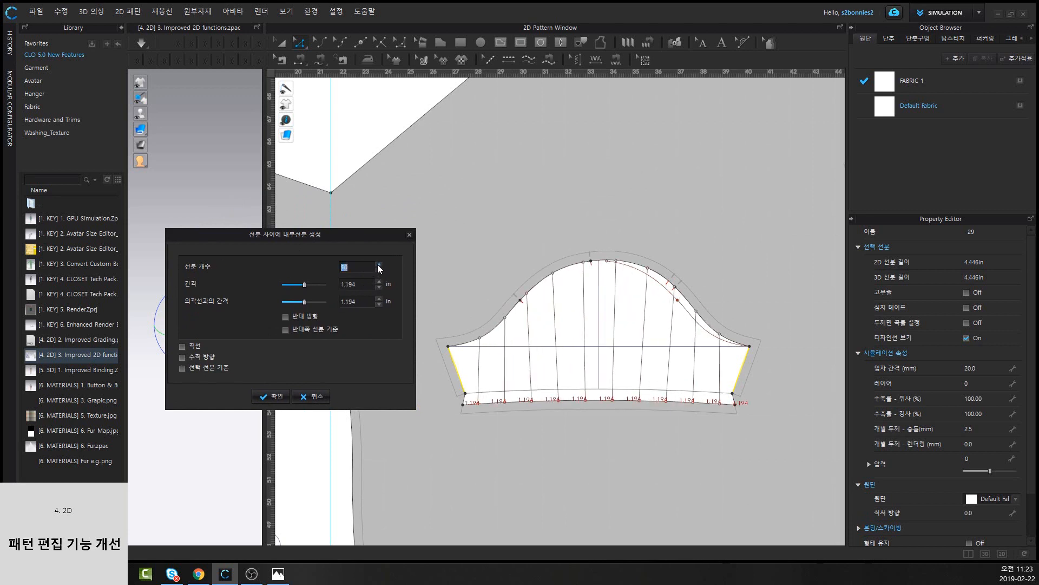
pyautogui.click(378, 265)
pyautogui.click(378, 264)
pyautogui.click(377, 264)
pyautogui.click(377, 264)
pyautogui.click(376, 264)
pyautogui.click(375, 265)
pyautogui.click(375, 264)
pyautogui.click(375, 264)
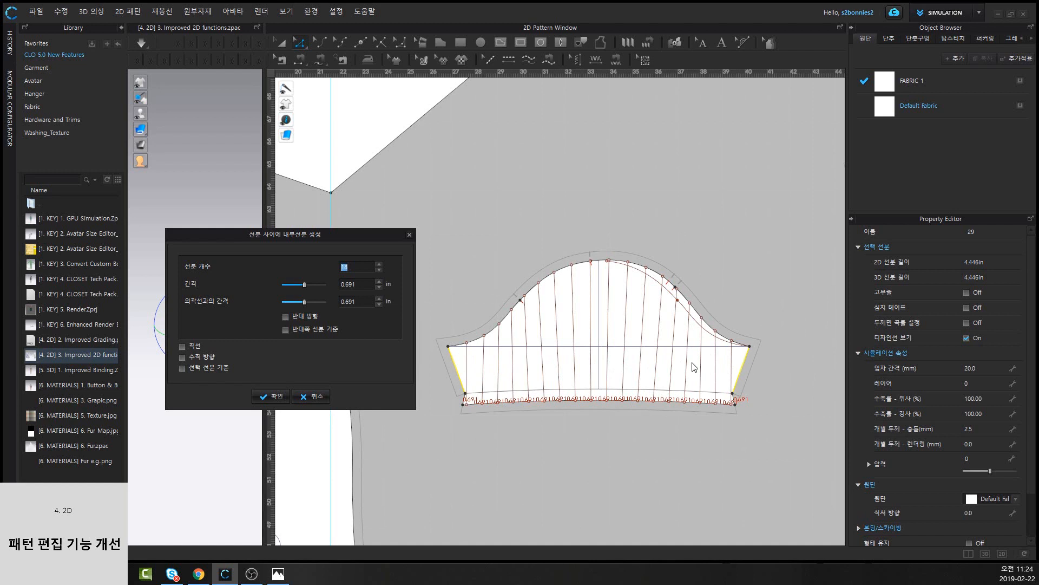
# Preview the internal lines based only on the selected segments, and cancel their creation
pyautogui.click(184, 368)
pyautogui.click(184, 368)
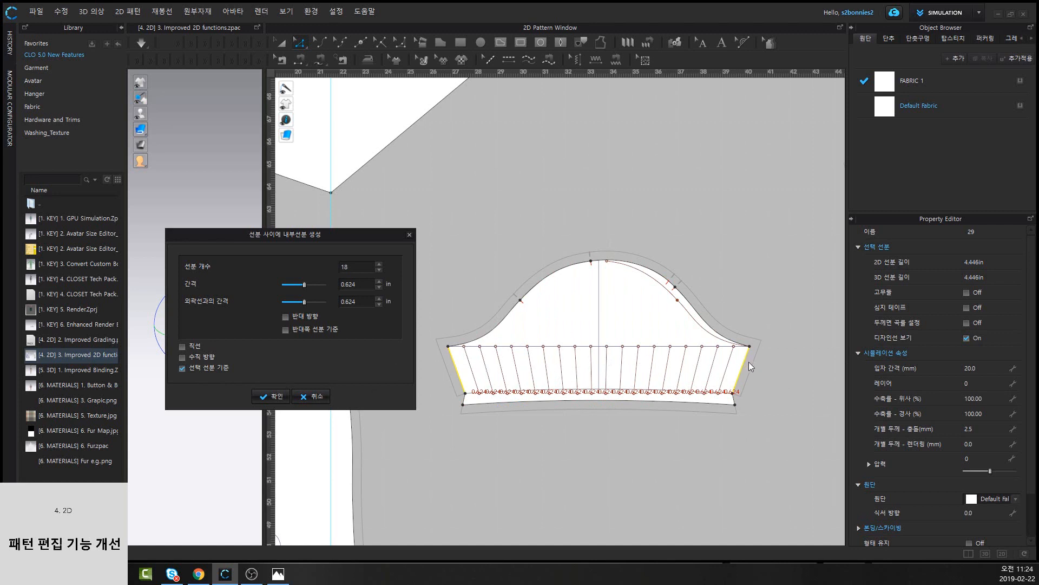
pyautogui.click(316, 398)
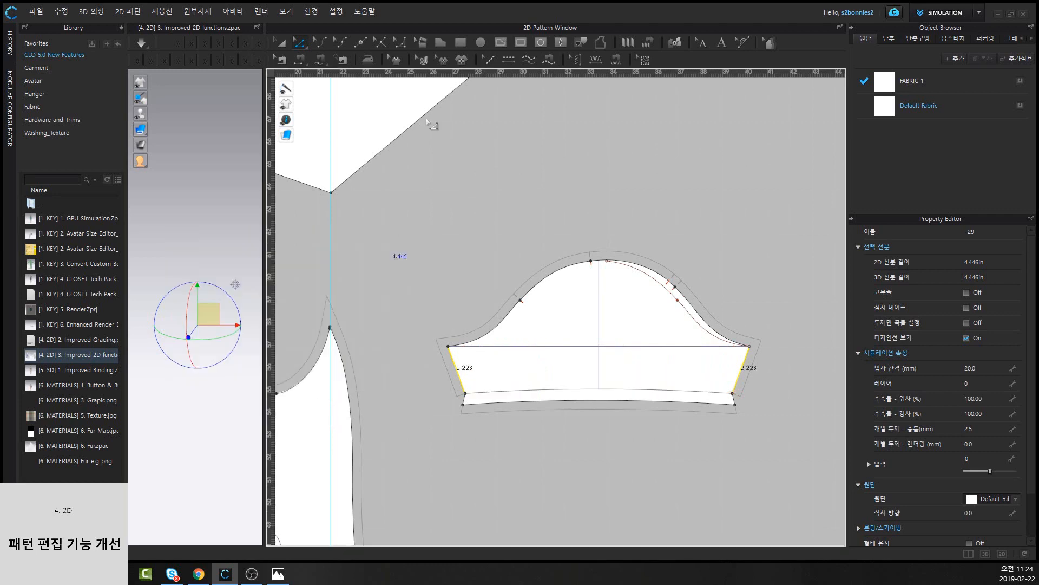
# Start a polygon pattern above the sleeve with segments of about 6.5 and 5.3 in, and open the third segment's length and symmetry options
pyautogui.scroll(-5, 557, 185)
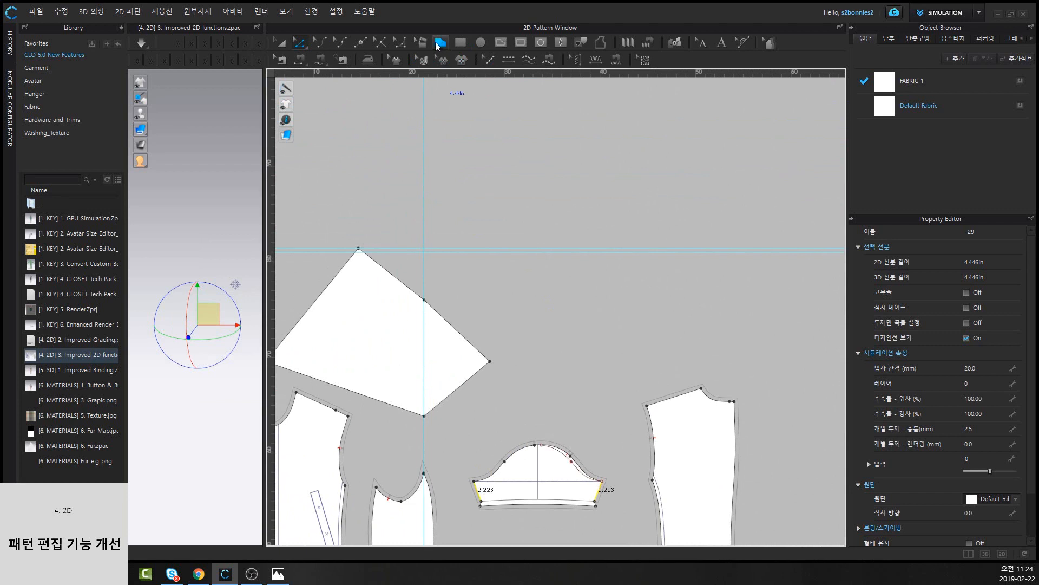
pyautogui.click(439, 44)
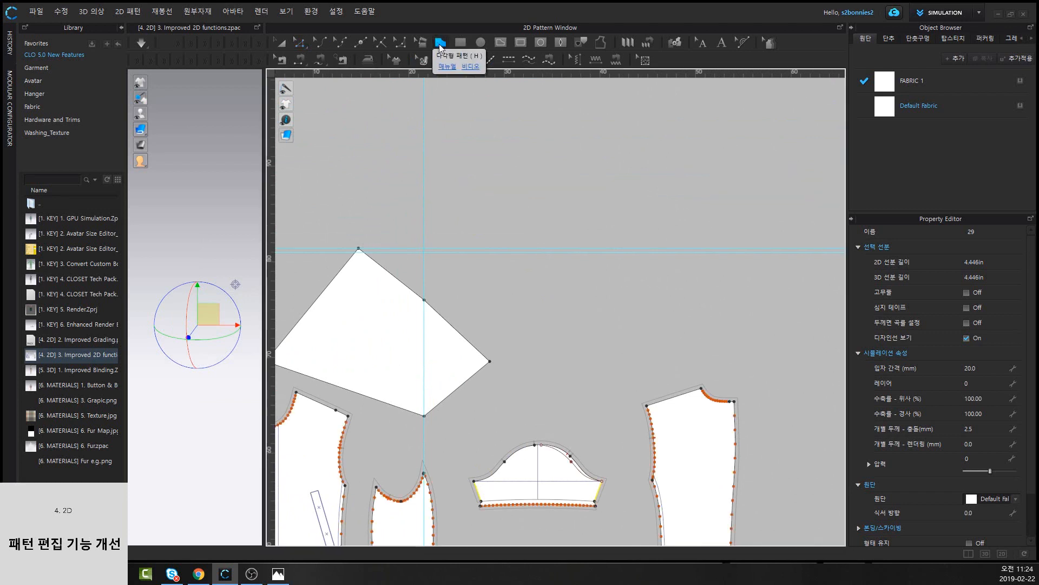
pyautogui.click(570, 192)
pyautogui.click(513, 214)
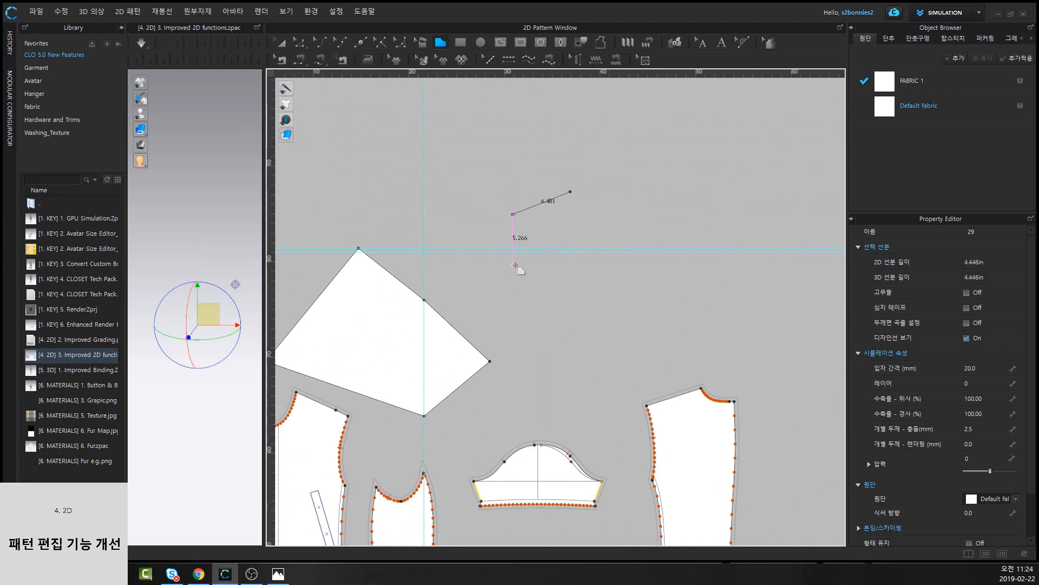
pyautogui.click(513, 265)
pyautogui.rightClick(591, 281)
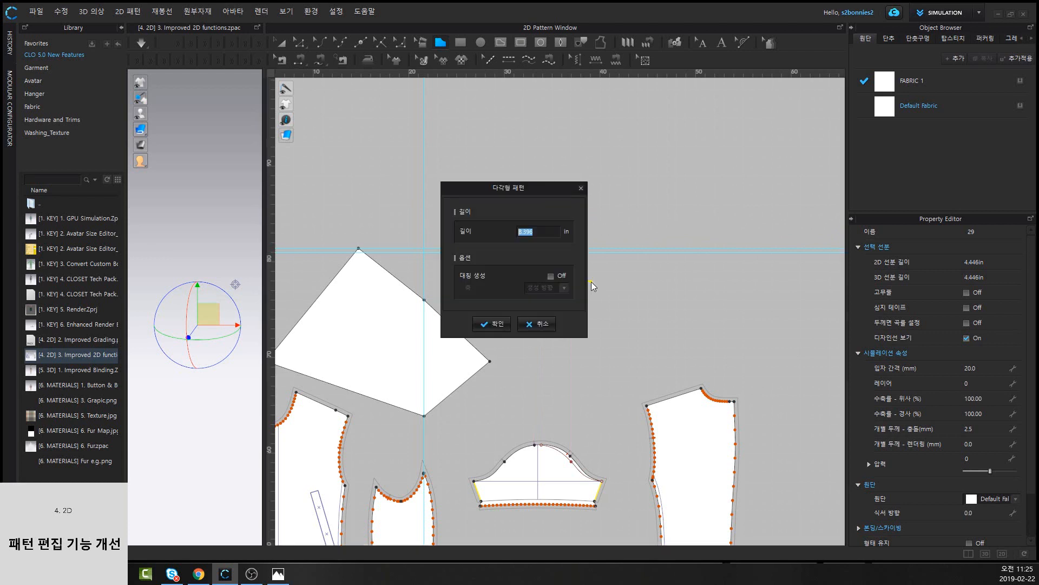
# Preview the polygon's symmetric creation about the Y axis, and discard the unfinished polygon
pyautogui.moveTo(514, 169); pyautogui.dragTo(370, 159)
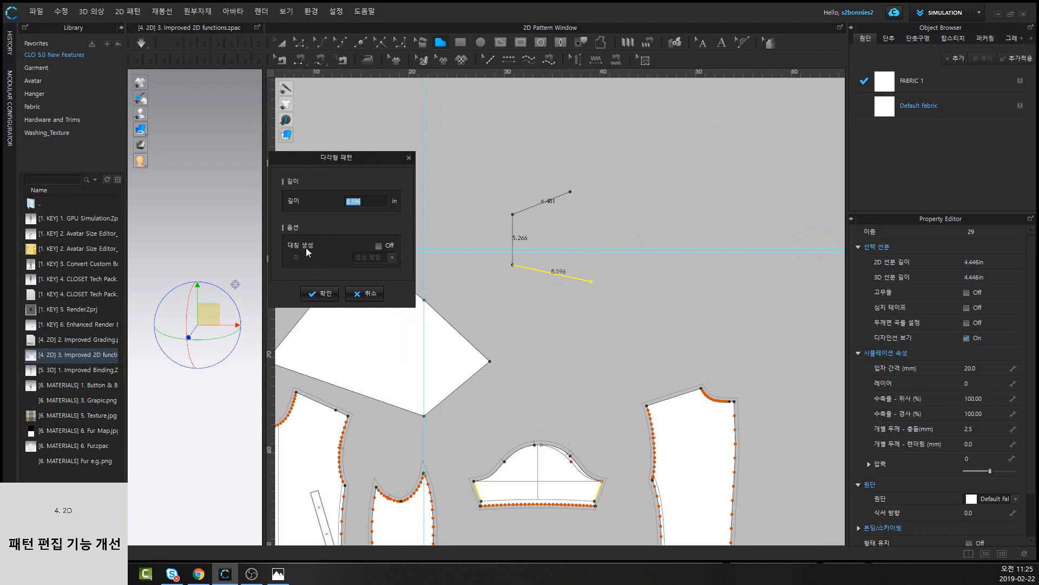
pyautogui.click(378, 246)
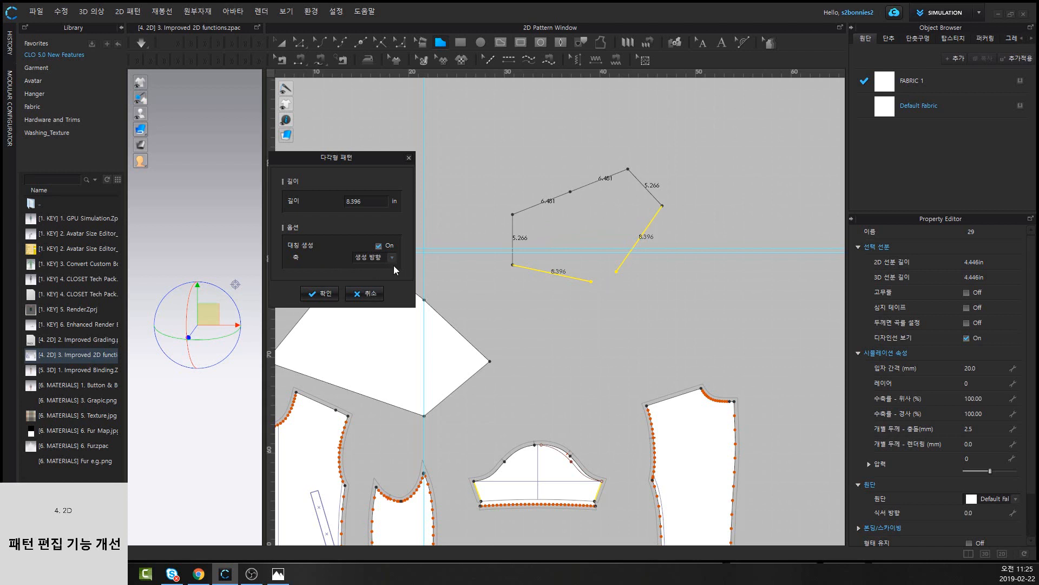
pyautogui.click(360, 268)
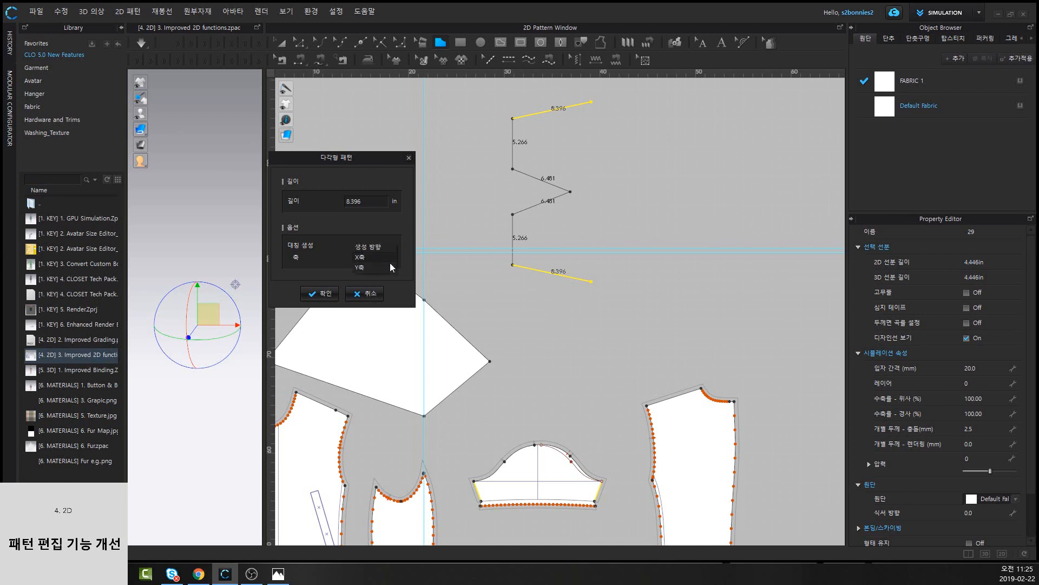
pyautogui.click(381, 269)
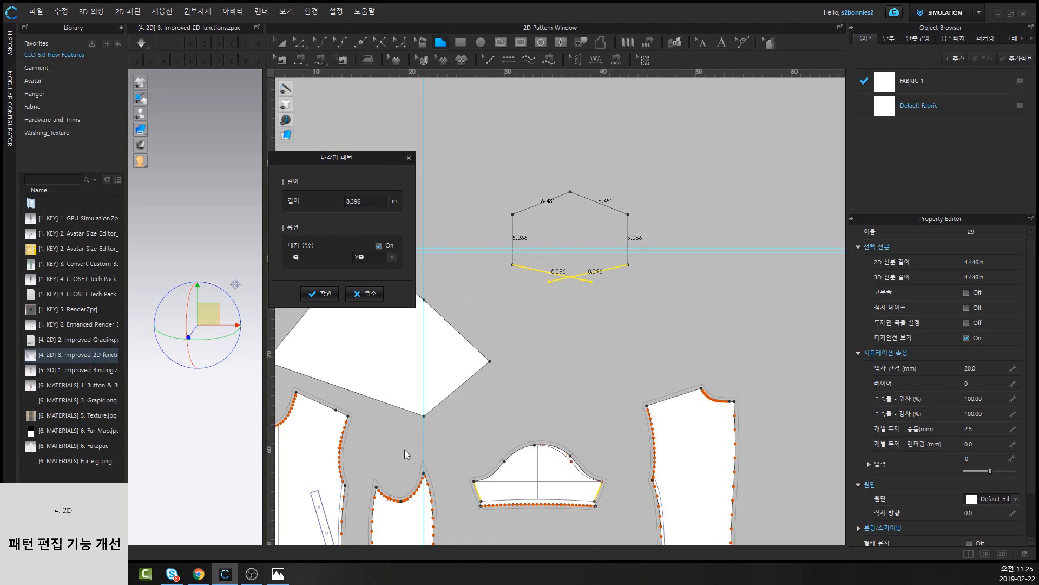
pyautogui.click(364, 299)
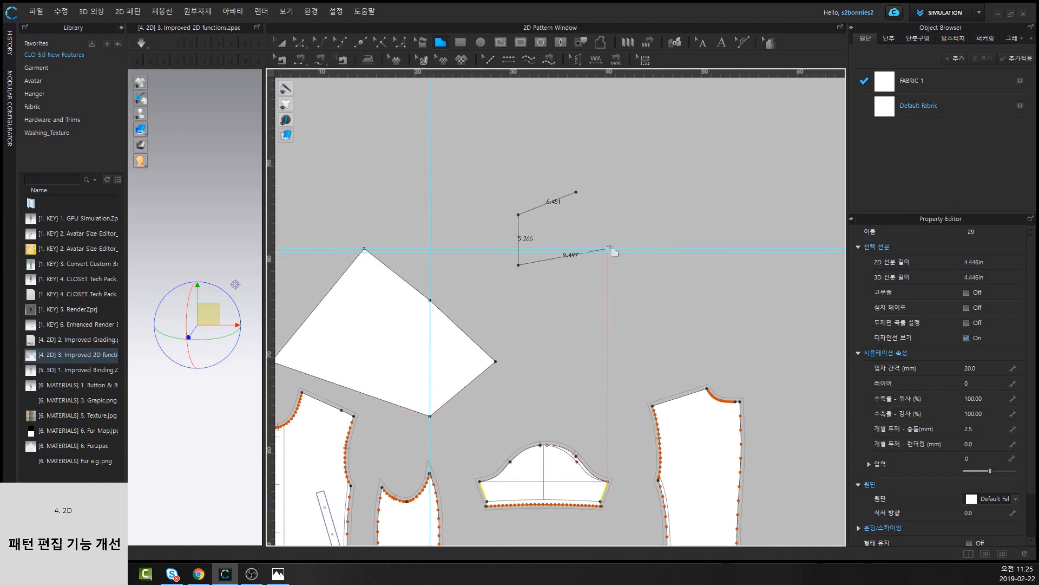
pyautogui.press('Escape')
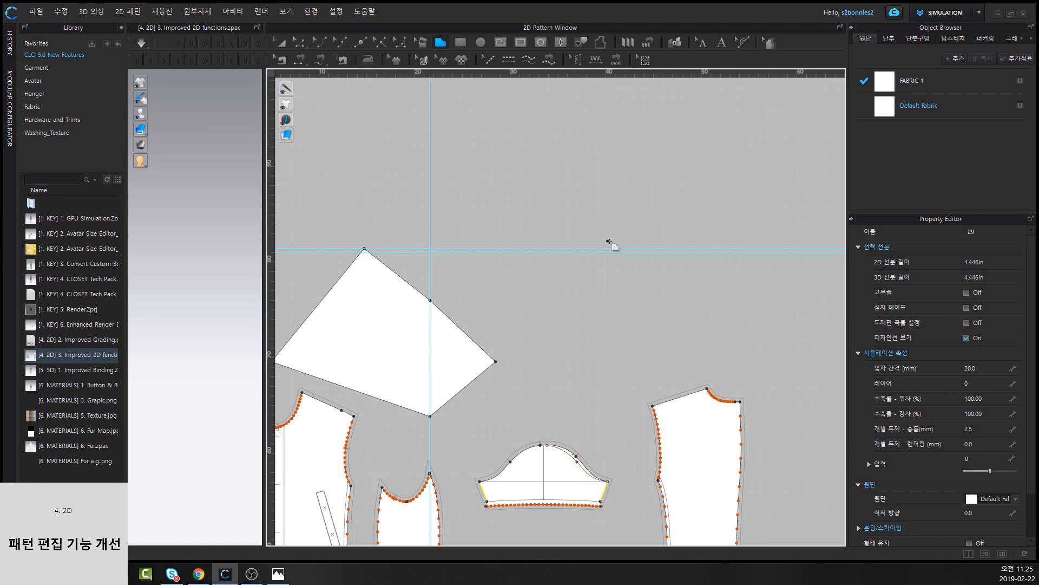
# Try a perpendicular internal line from the back panel's shoulder tip, using the selected-segment and both-sides options, and cancel it
pyautogui.moveTo(564, 416); pyautogui.dragTo(569, 330, button='middle')
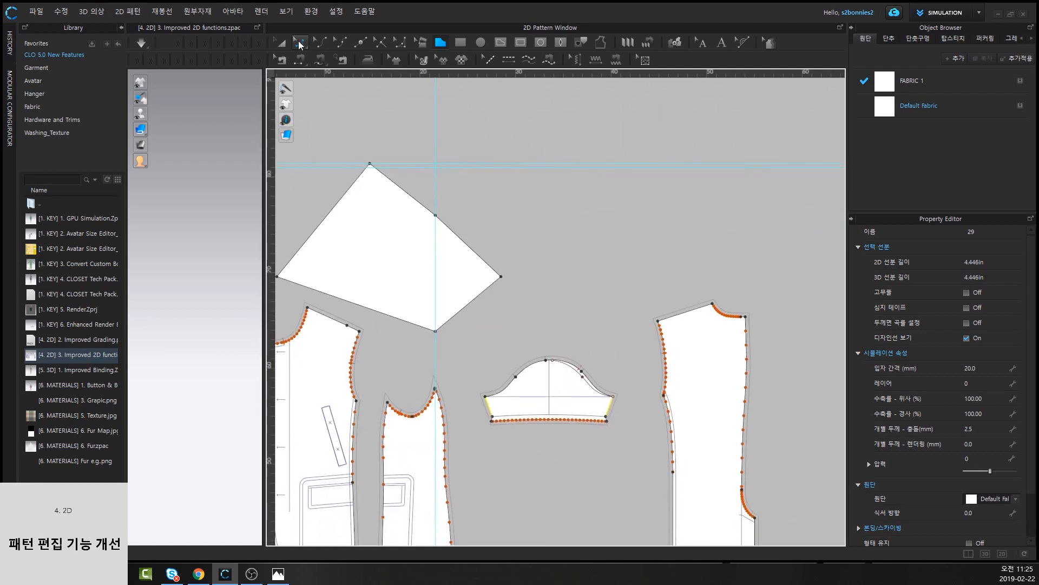
pyautogui.click(649, 232)
pyautogui.scroll(5, 596, 290)
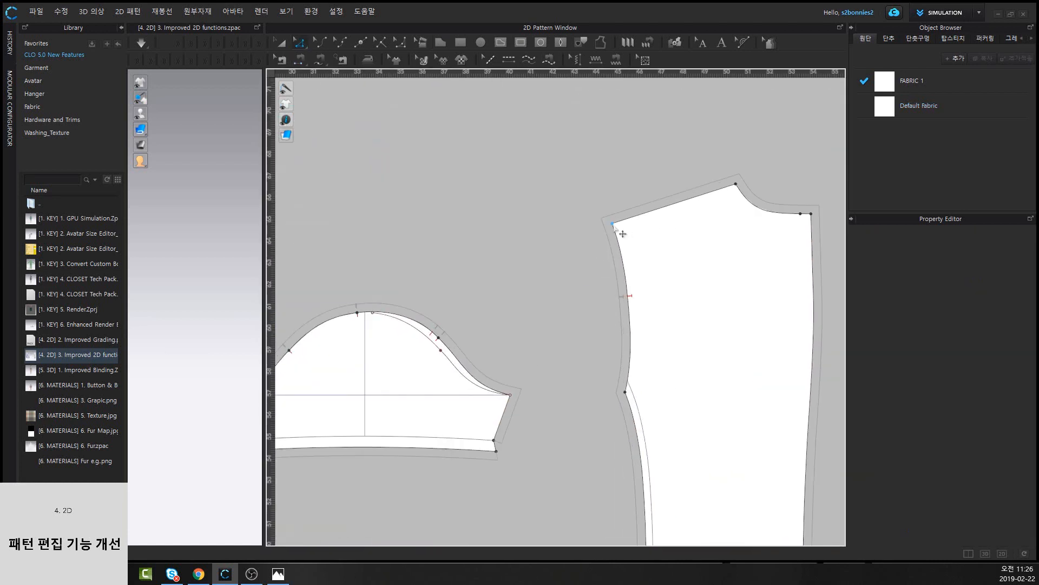
pyautogui.click(613, 224)
pyautogui.rightClick(613, 225)
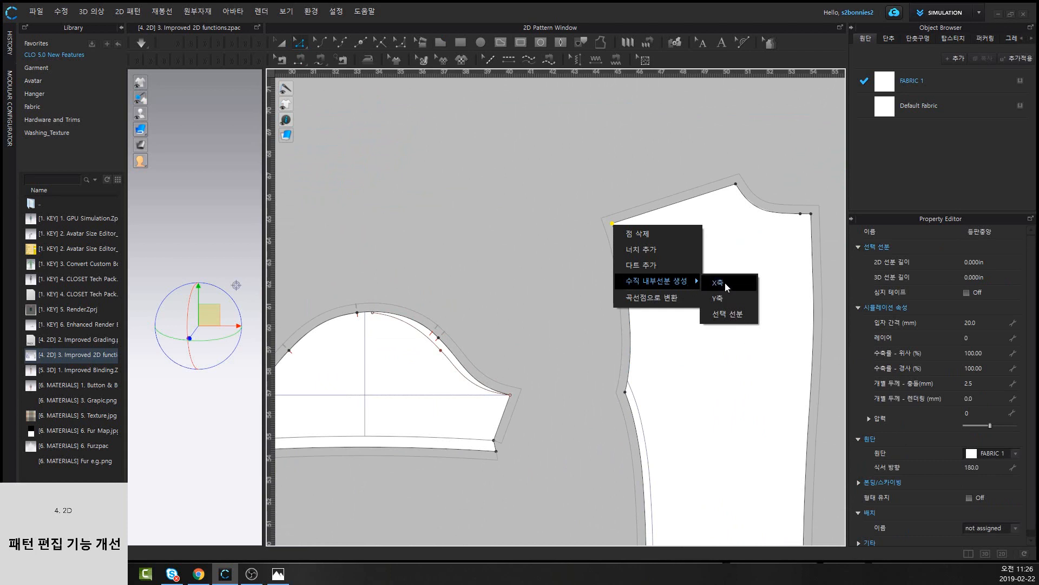
pyautogui.click(740, 319)
pyautogui.moveTo(551, 193); pyautogui.dragTo(453, 115)
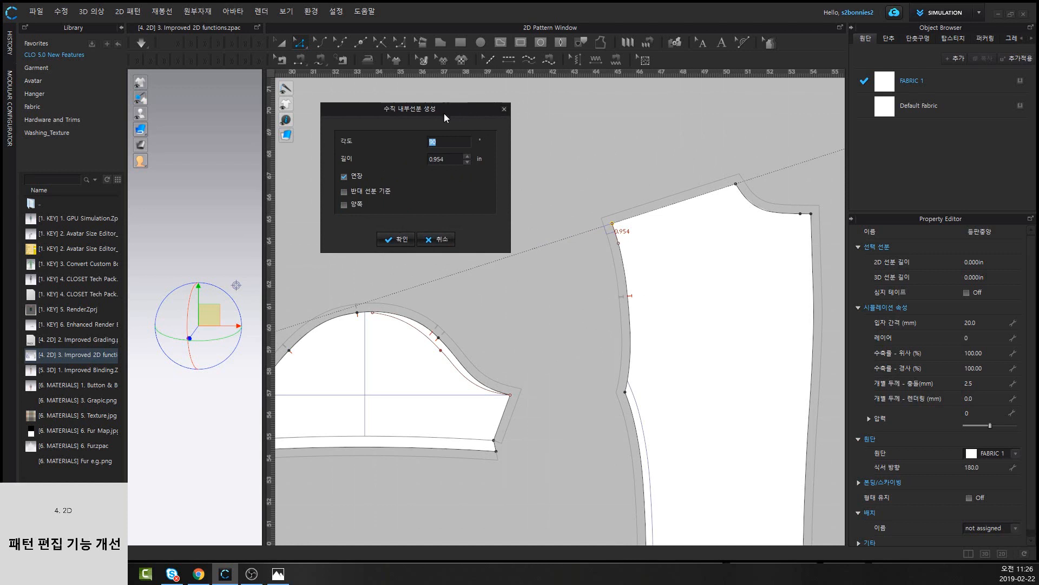
pyautogui.moveTo(444, 113); pyautogui.dragTo(526, 214)
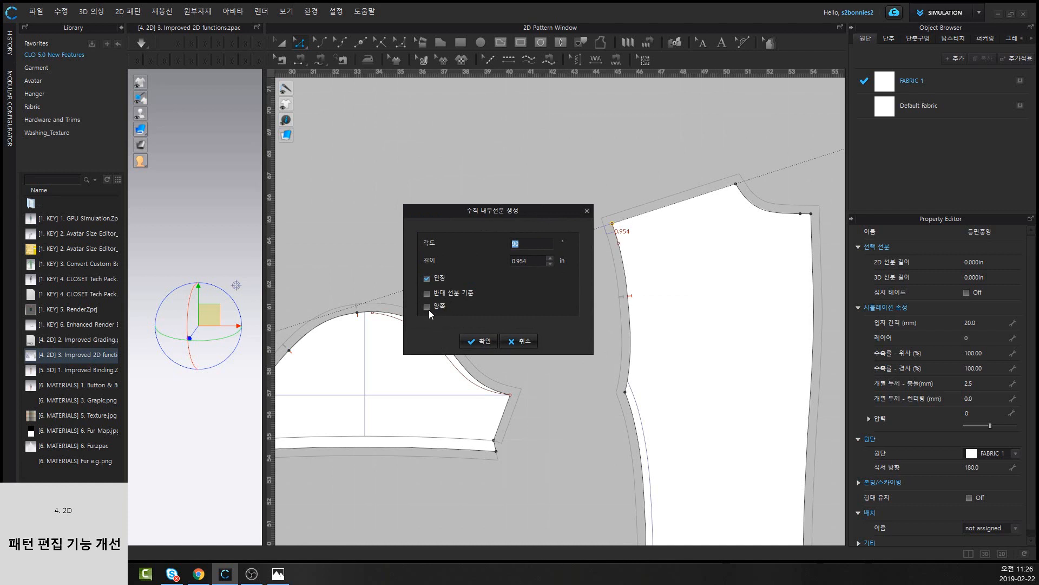
pyautogui.click(427, 307)
pyautogui.click(515, 343)
# Widen the 3D window and open the project "[5. 3D] 1. Improved Binding.Zprj" with its garment and avatar
pyautogui.scroll(-5, 548, 410)
pyautogui.moveTo(548, 410); pyautogui.dragTo(562, 402, button='middle')
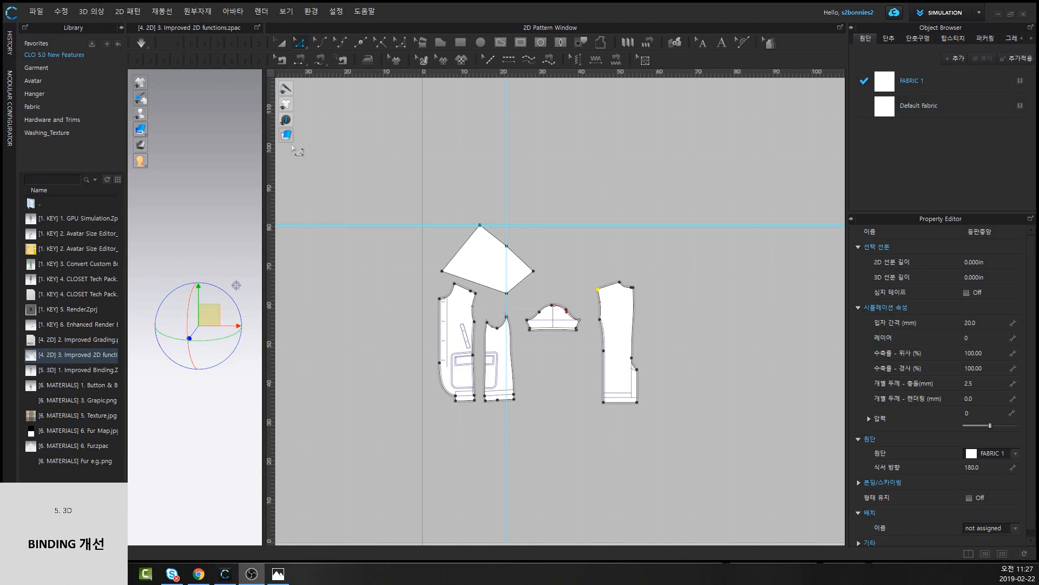
pyautogui.moveTo(264, 140); pyautogui.dragTo(460, 145)
pyautogui.moveTo(481, 120)
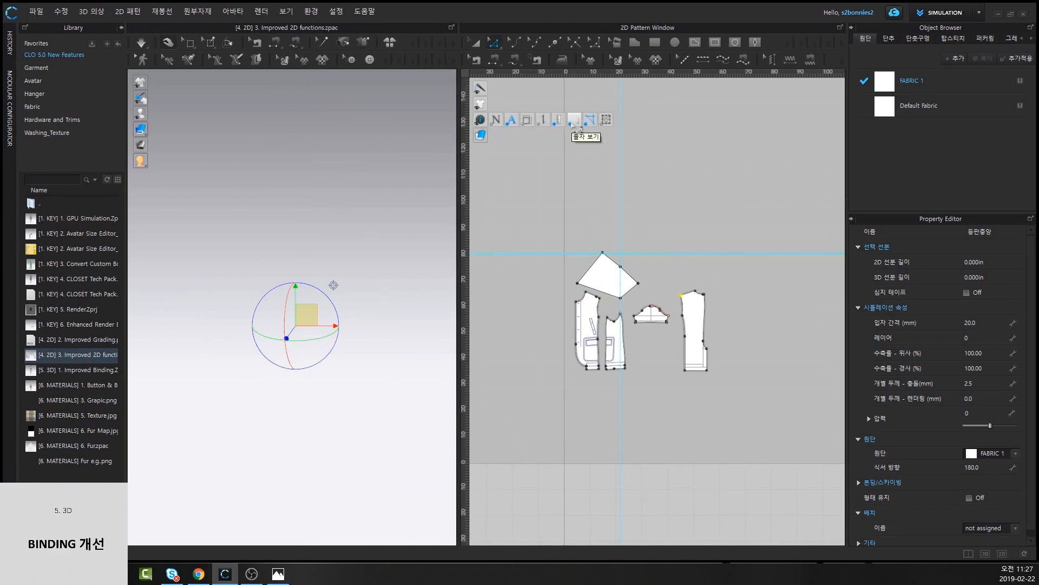
pyautogui.doubleClick(79, 371)
pyautogui.click(540, 304)
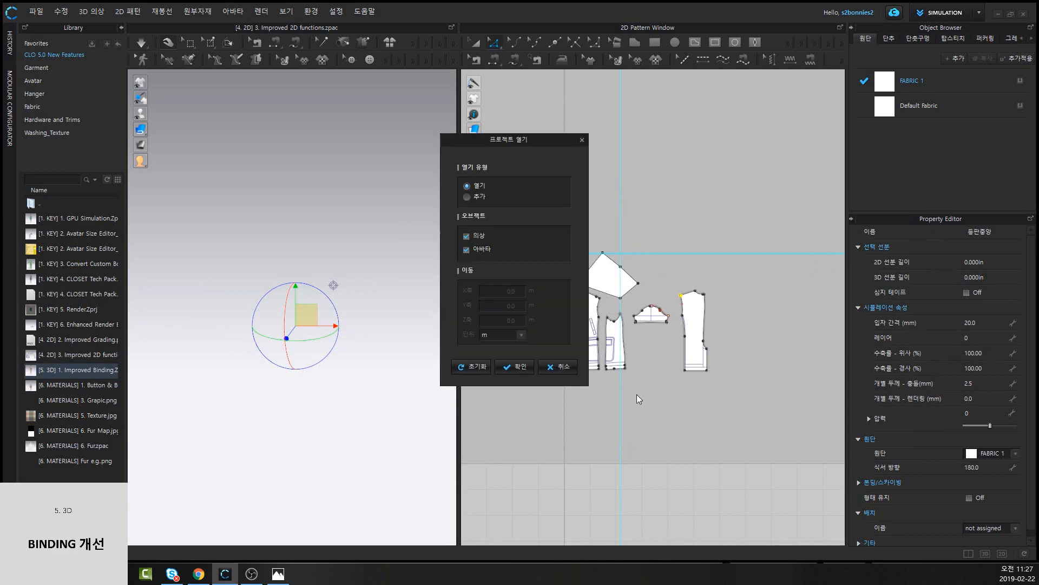
pyautogui.click(522, 368)
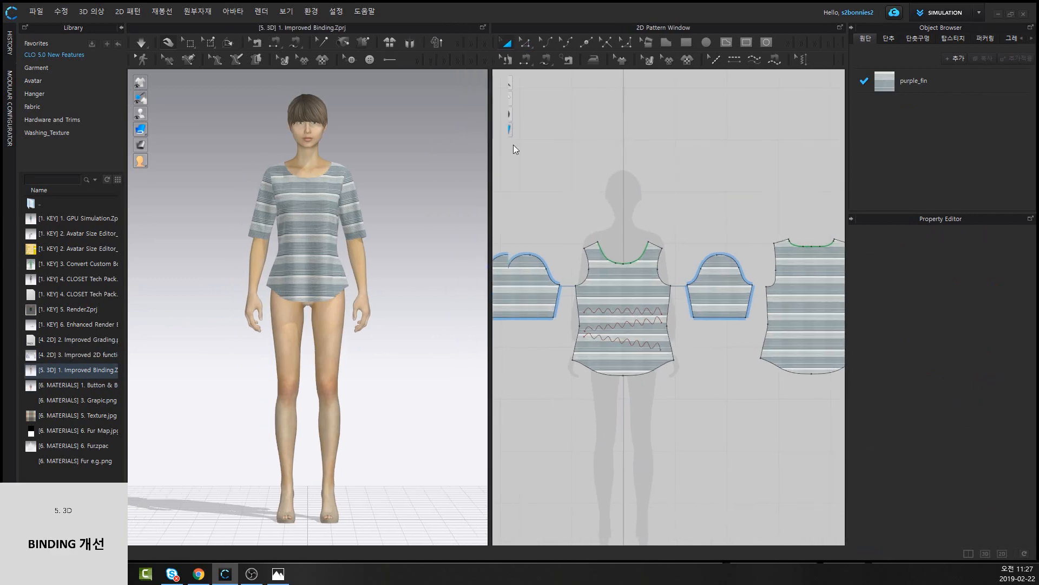
# Enlarge the 3D window further and frame the striped top for close work on its neckline
pyautogui.moveTo(513, 144); pyautogui.dragTo(643, 151)
pyautogui.scroll(5, 498, 238)
pyautogui.moveTo(478, 122); pyautogui.dragTo(486, 165, button='middle')
pyautogui.scroll(4, 523, 217)
pyautogui.rightClick(487, 165)
pyautogui.click(458, 131)
pyautogui.moveTo(458, 131); pyautogui.dragTo(472, 136, button='right')
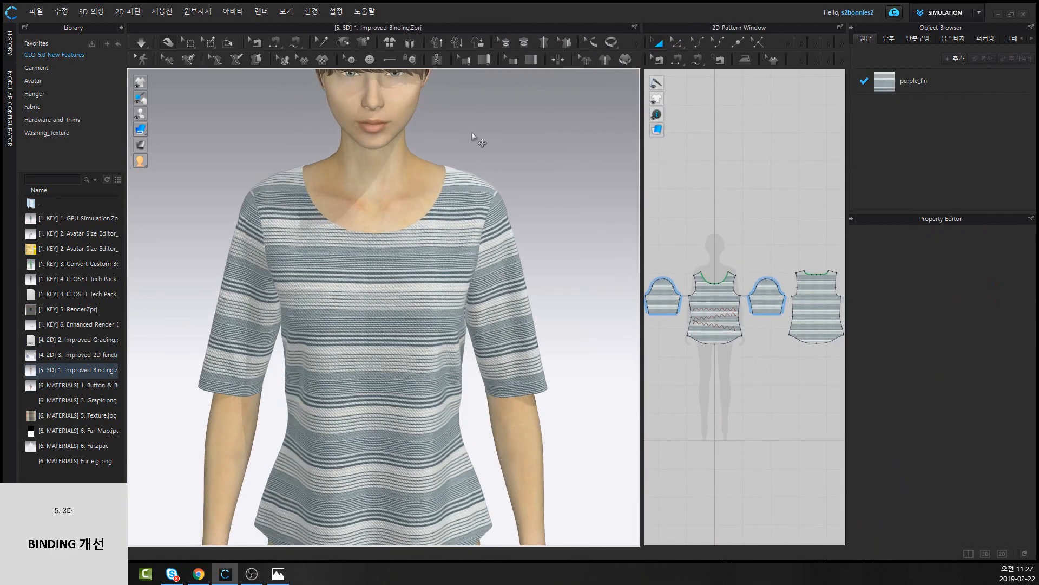
# Create a binding around the full neckline of the striped top, continuing across the back neck with the Binding tool
pyautogui.click(535, 59)
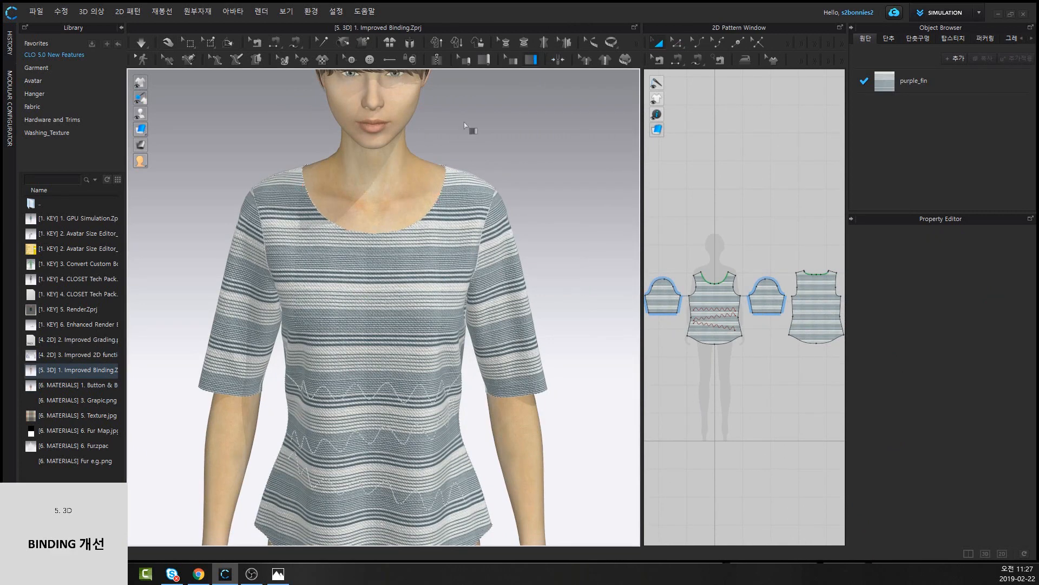
pyautogui.moveTo(464, 122); pyautogui.dragTo(505, 164, button='right')
pyautogui.moveTo(479, 241); pyautogui.dragTo(412, 165, button='middle')
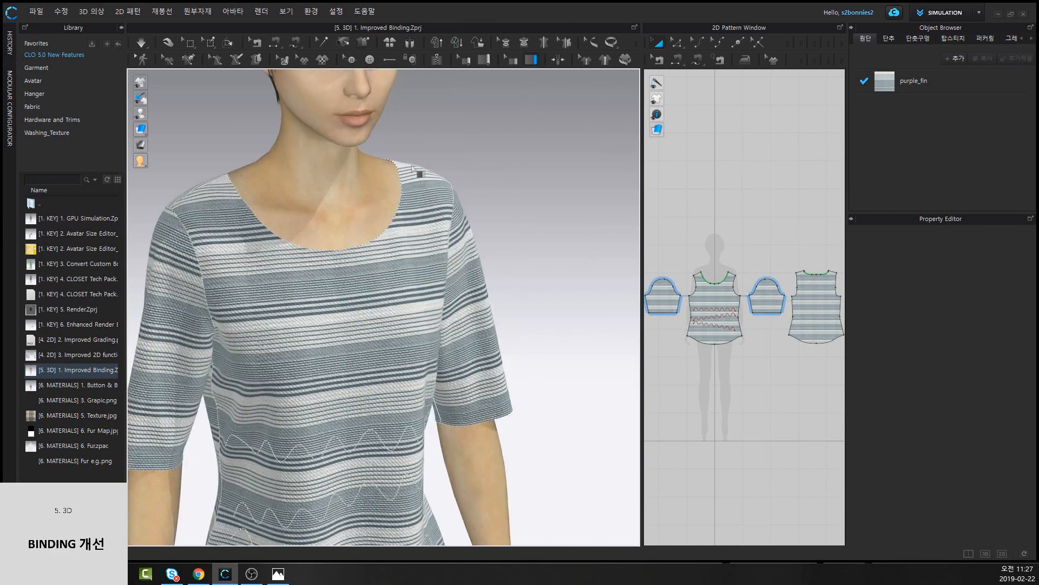
pyautogui.moveTo(412, 164); pyautogui.dragTo(435, 181, button='right')
pyautogui.moveTo(446, 264); pyautogui.dragTo(371, 149, button='middle')
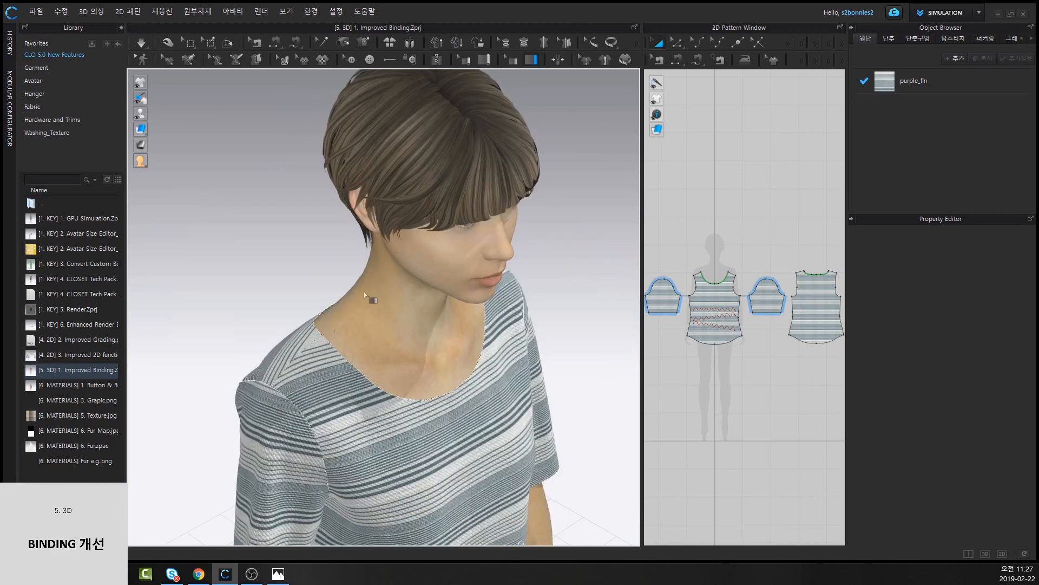
pyautogui.click(329, 342)
pyautogui.moveTo(540, 338); pyautogui.dragTo(444, 287, button='right')
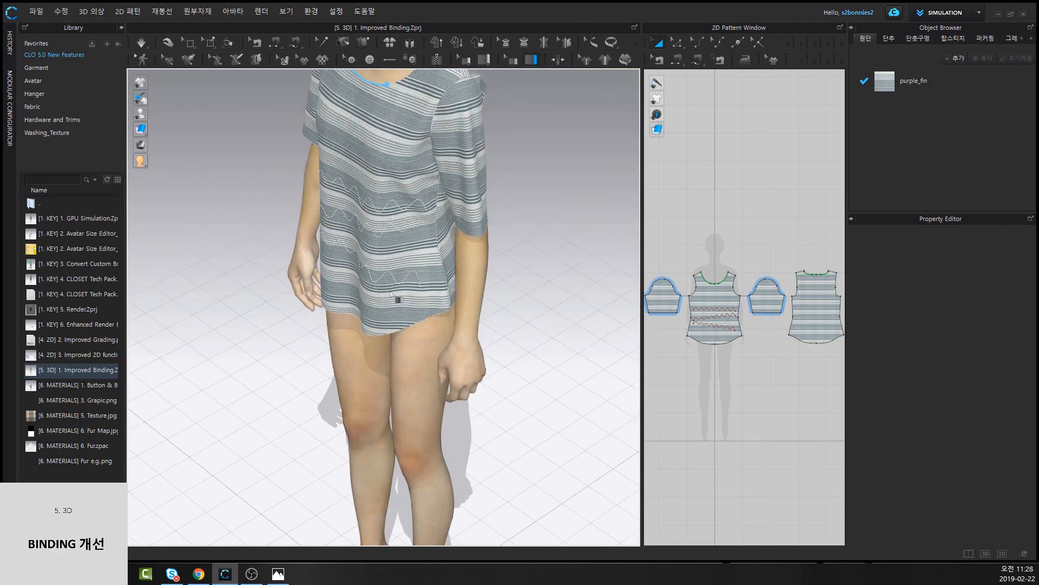
pyautogui.press('2')
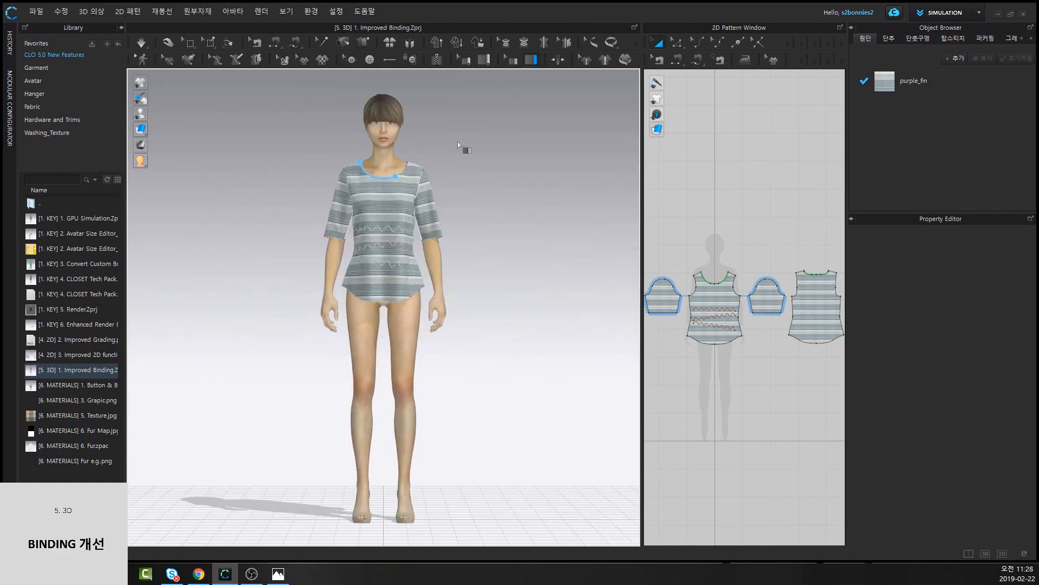
pyautogui.moveTo(464, 151); pyautogui.dragTo(423, 223, button='right')
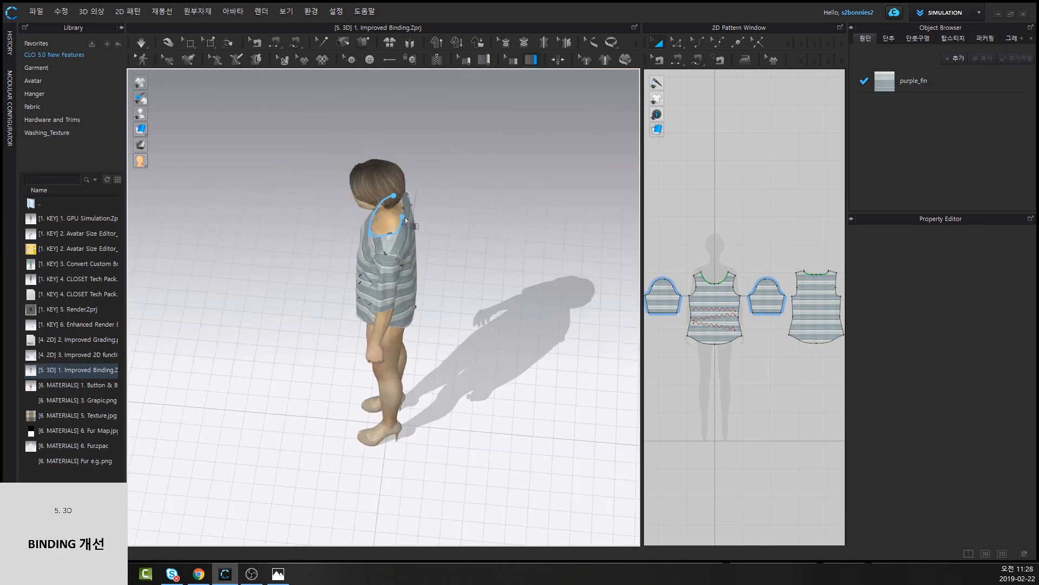
pyautogui.press('8')
pyautogui.scroll(3, 453, 195)
pyautogui.scroll(2, 339, 355)
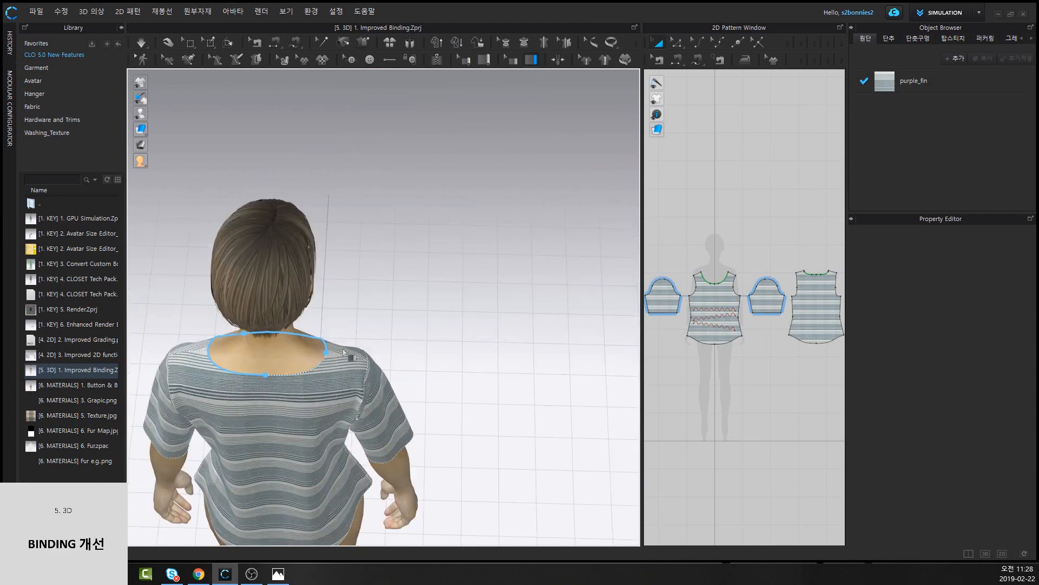
pyautogui.scroll(2, 334, 364)
pyautogui.scroll(2, 292, 390)
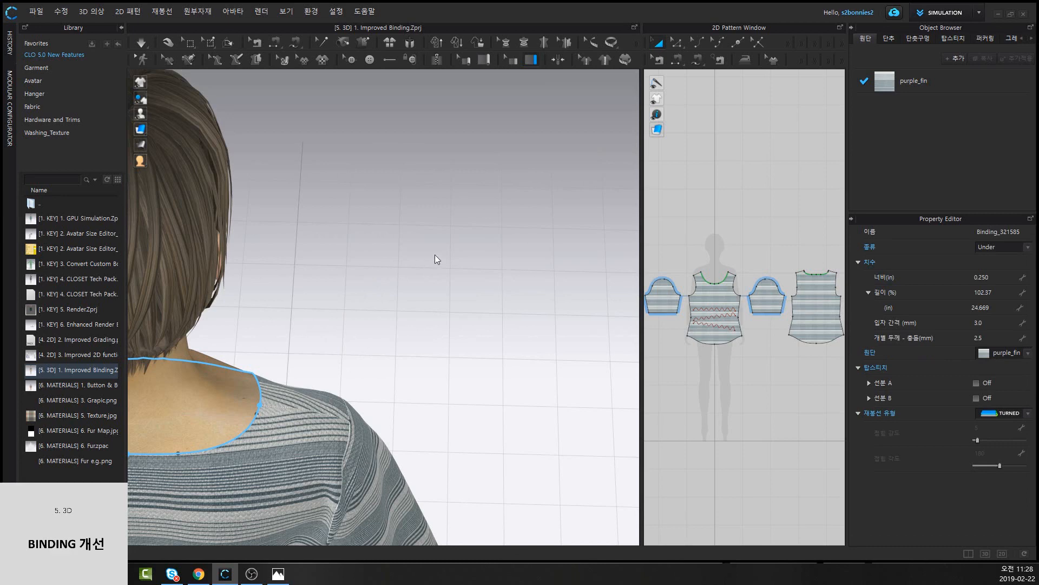
# Select the neckline binding with Edit Binding, set its length to 80%, and simulate the garment
pyautogui.click(519, 60)
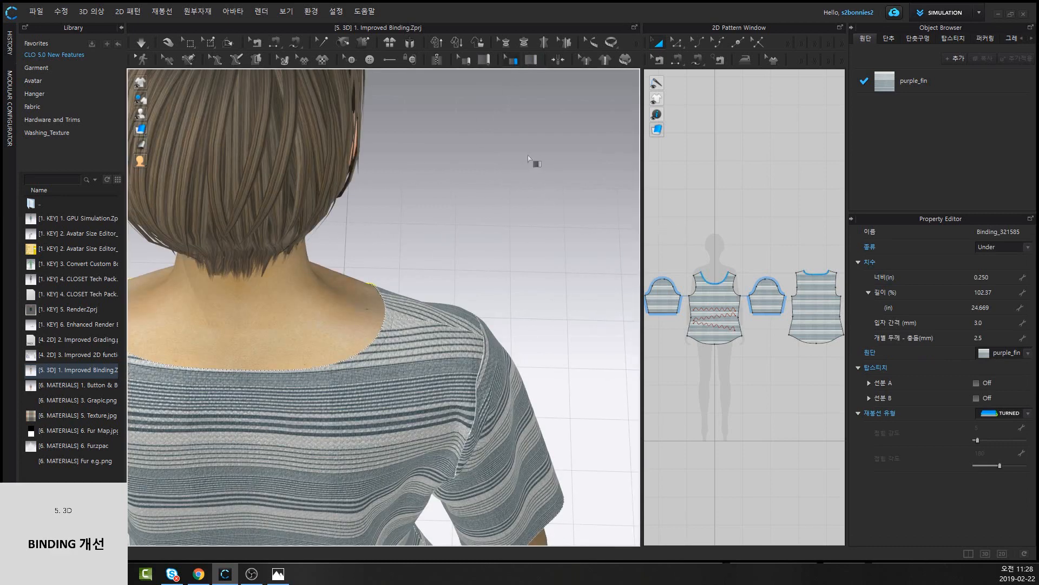
pyautogui.moveTo(303, 330); pyautogui.dragTo(430, 344, button='right')
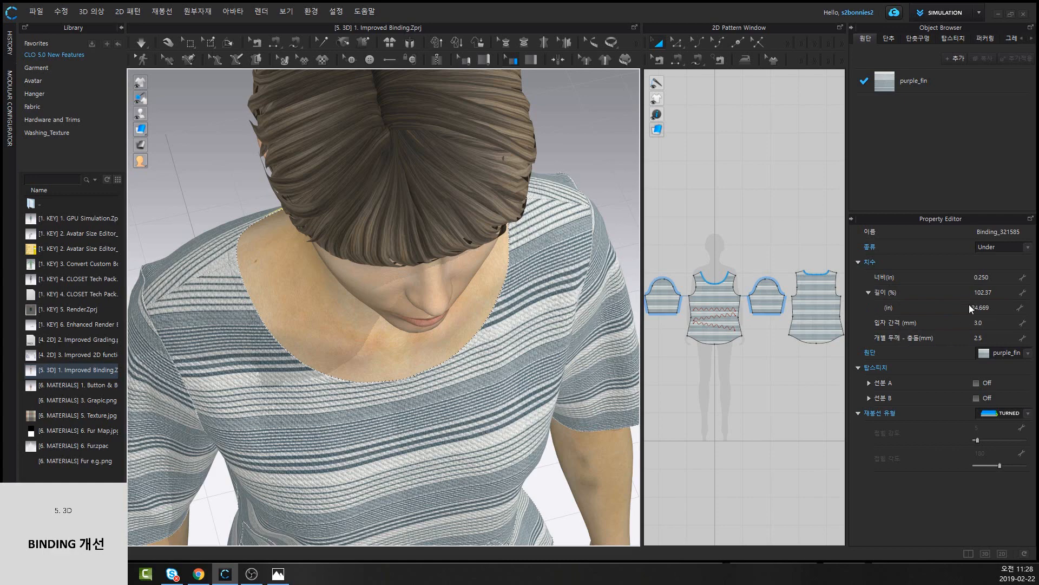
pyautogui.moveTo(318, 459); pyautogui.dragTo(322, 437, button='right')
pyautogui.moveTo(472, 445); pyautogui.dragTo(464, 426, button='right')
pyautogui.click(292, 213)
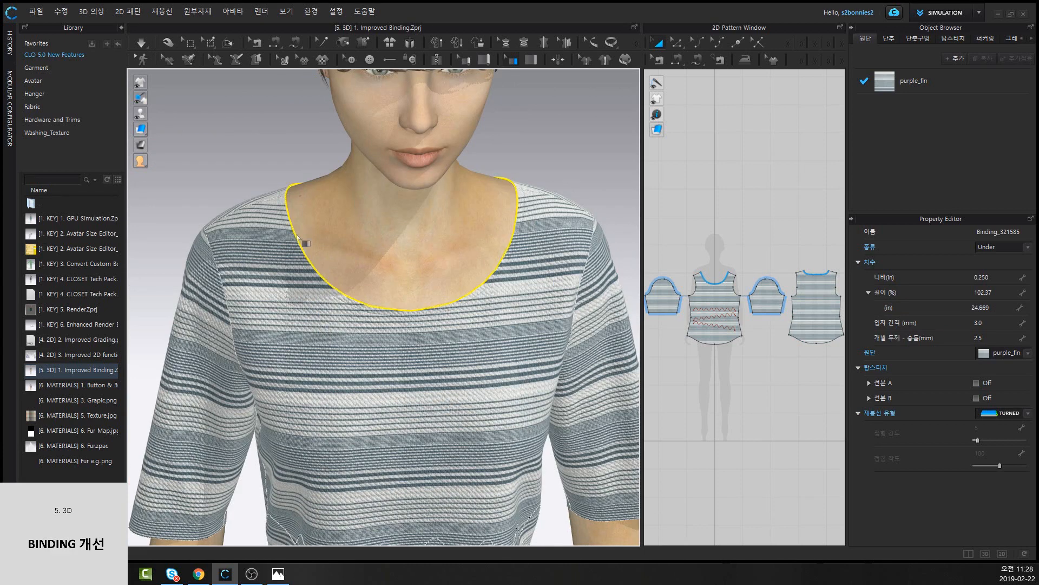
pyautogui.click(997, 292)
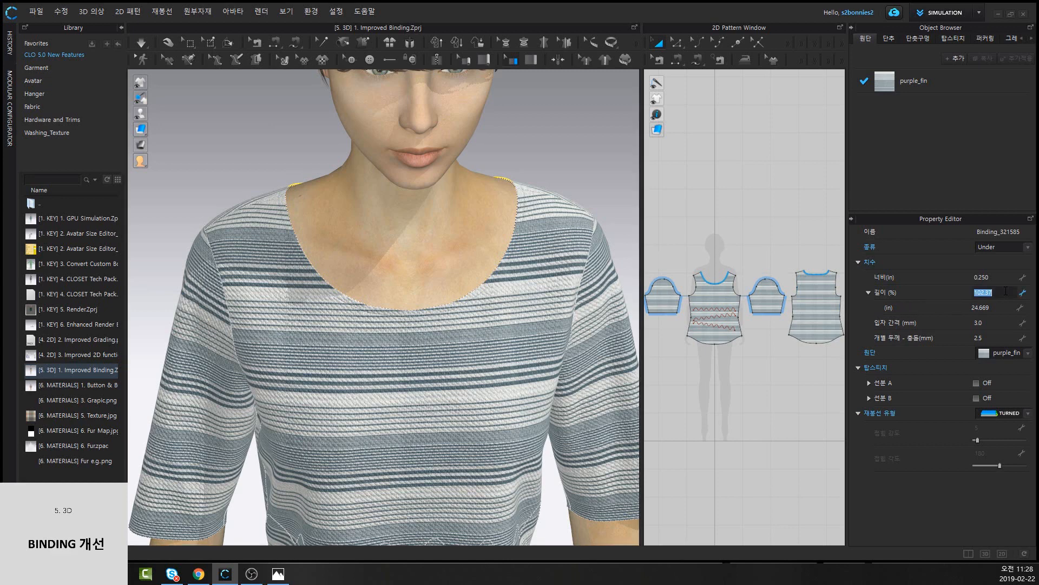
pyautogui.write('80')
pyautogui.press('Return')
pyautogui.click(142, 47)
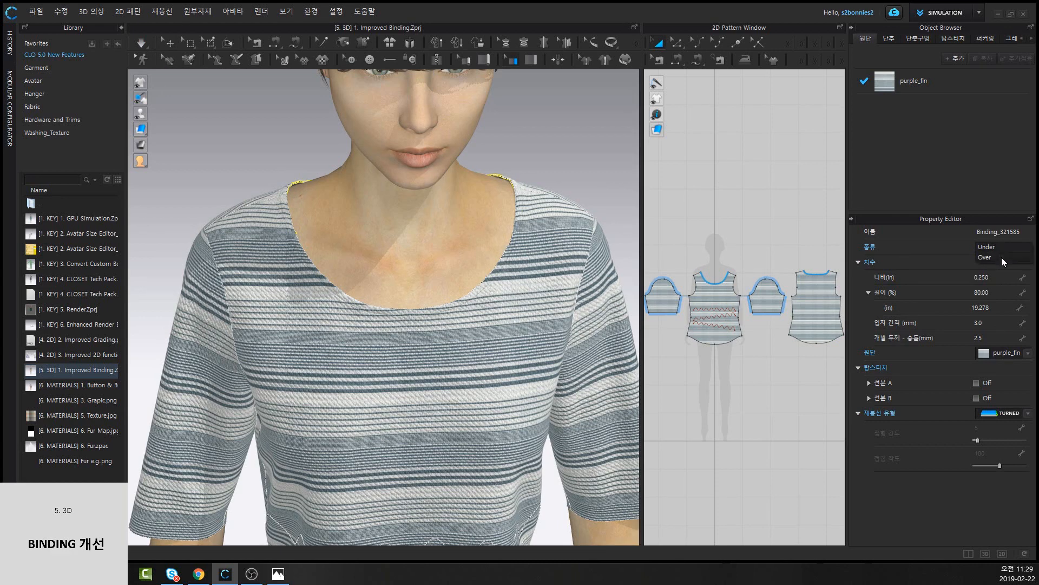
# Change the neckline binding's type to Over with a collision thickness of 5.0 mm, and simulate the garment
pyautogui.hotkey('ctrl', 'z')
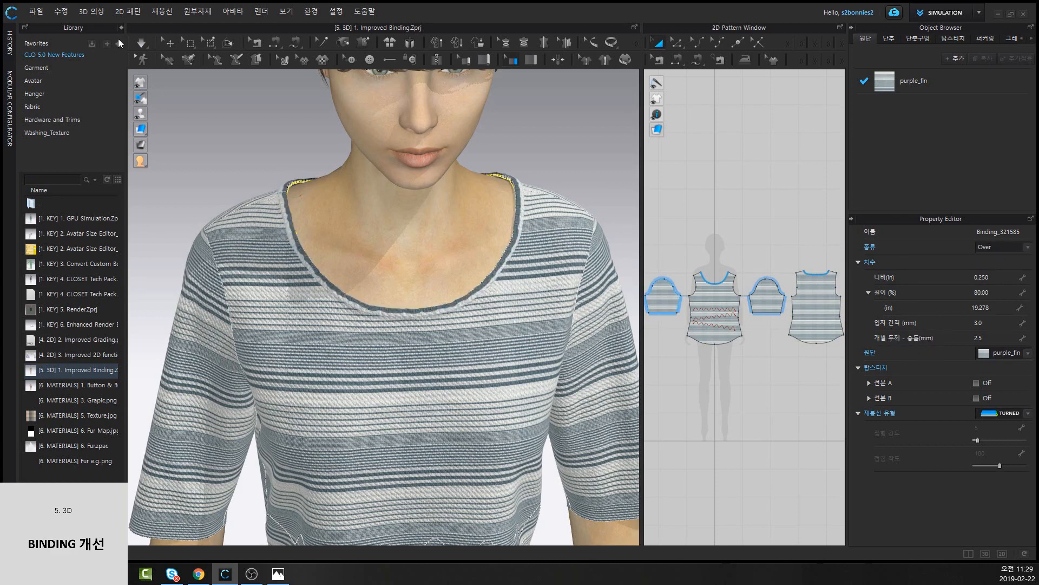
pyautogui.click(140, 43)
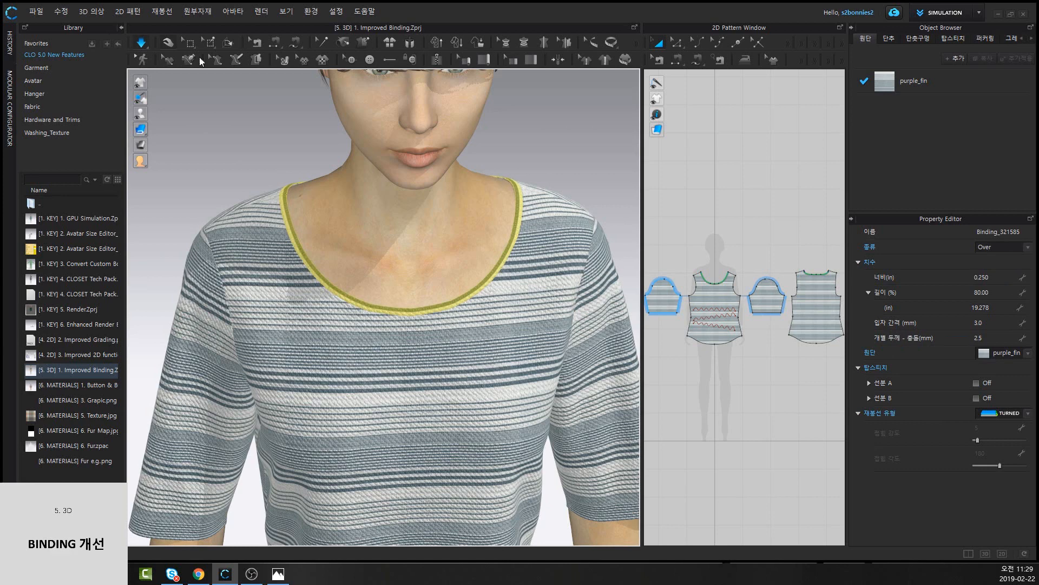
pyautogui.doubleClick(1003, 338)
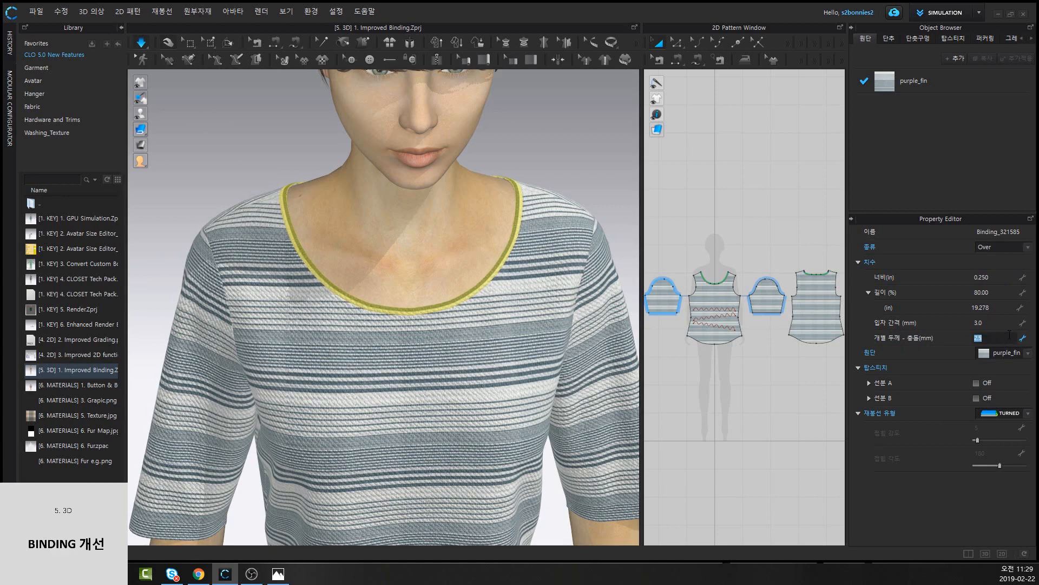
pyautogui.write('5')
pyautogui.press('Return')
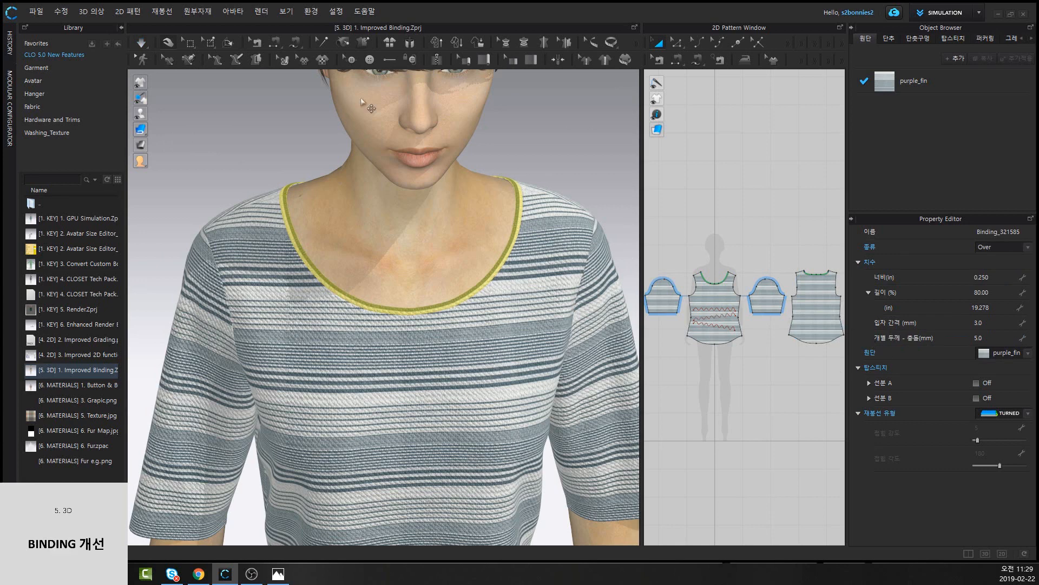
pyautogui.click(143, 45)
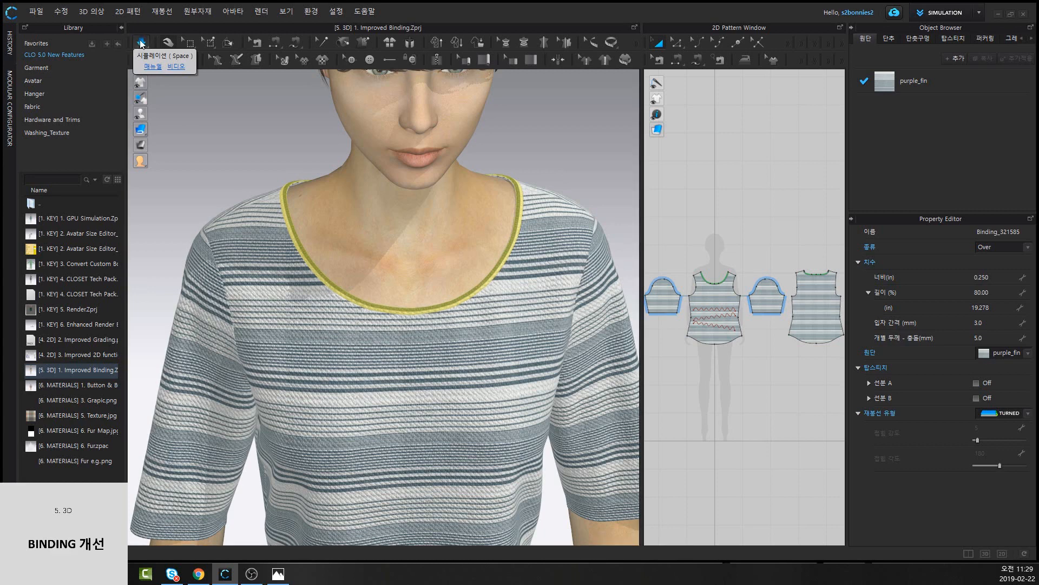
pyautogui.click(140, 44)
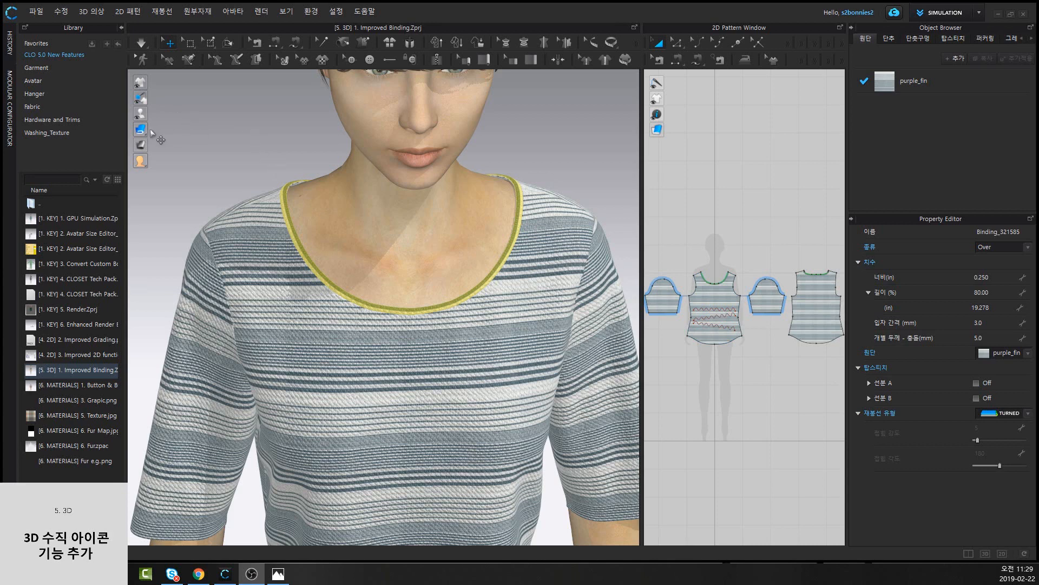
# Preview the 3D garment's pattern pieces in automatic colors, and restore the striped texture surface
pyautogui.moveTo(142, 129)
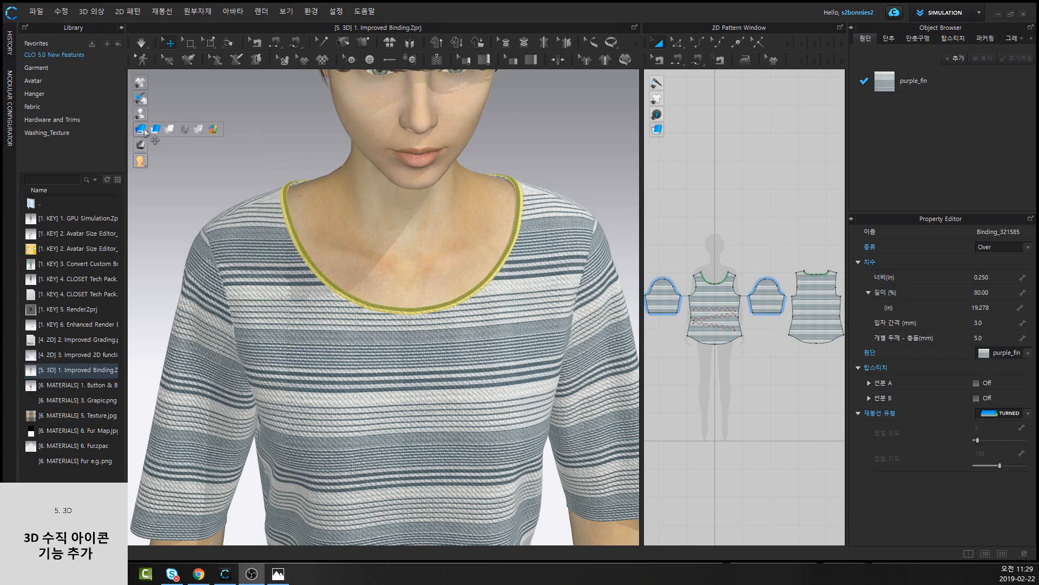
pyautogui.click(217, 128)
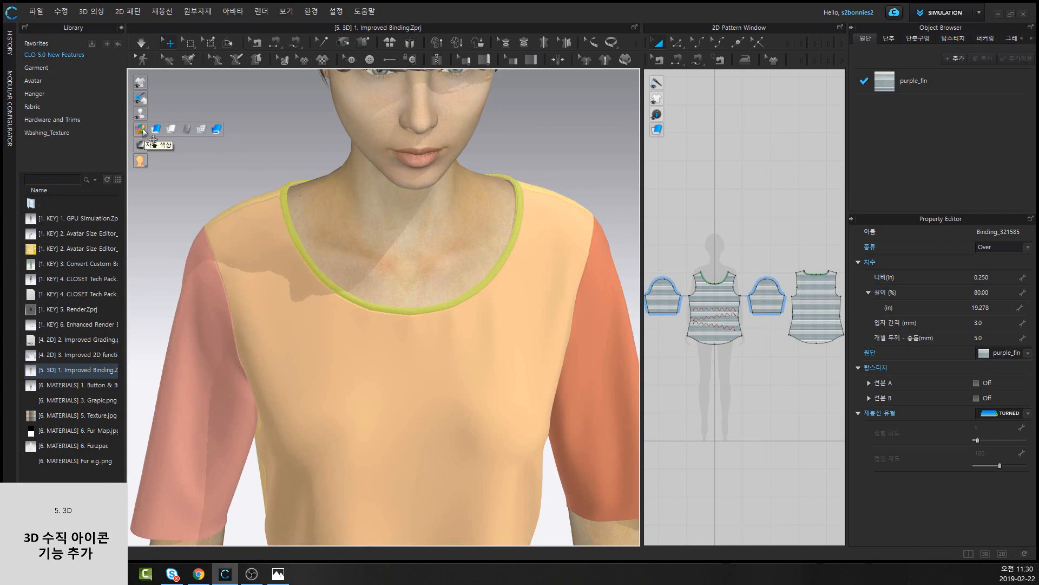
pyautogui.moveTo(201, 170); pyautogui.dragTo(209, 159, button='right')
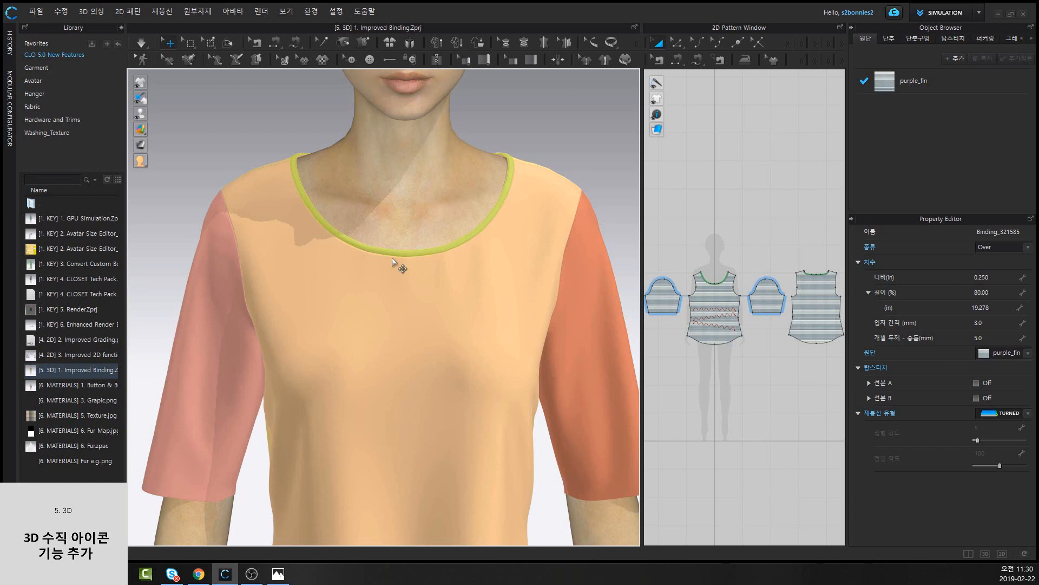
pyautogui.moveTo(186, 166); pyautogui.dragTo(178, 128, button='middle')
pyautogui.moveTo(146, 126)
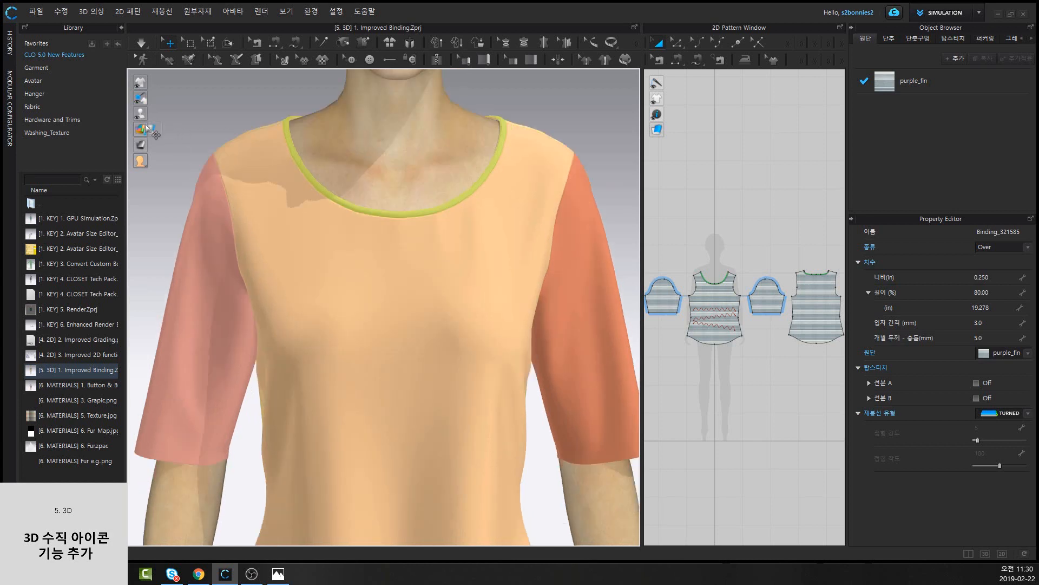
pyautogui.click(217, 130)
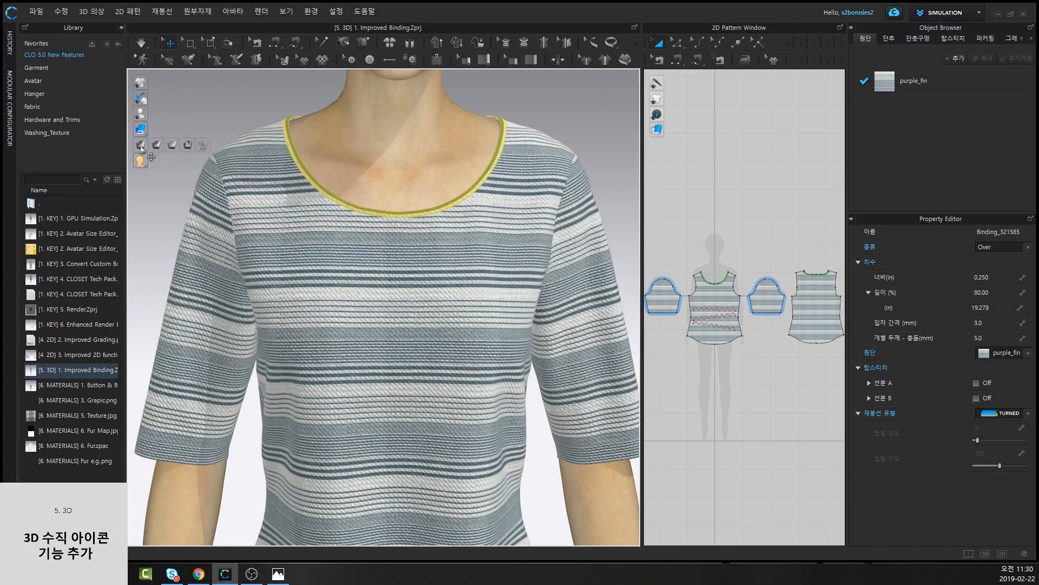
pyautogui.moveTo(149, 120)
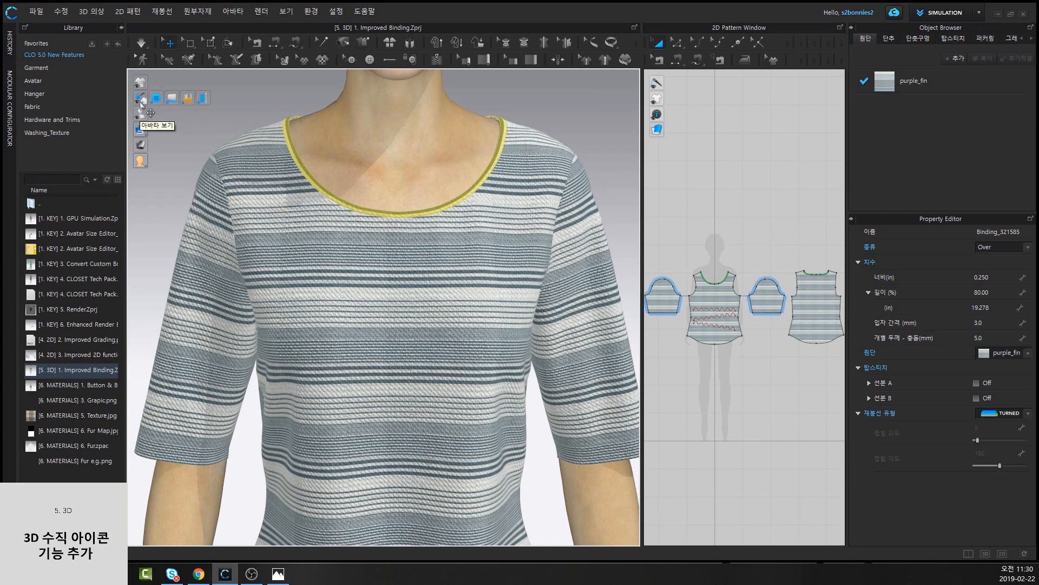
pyautogui.moveTo(147, 91)
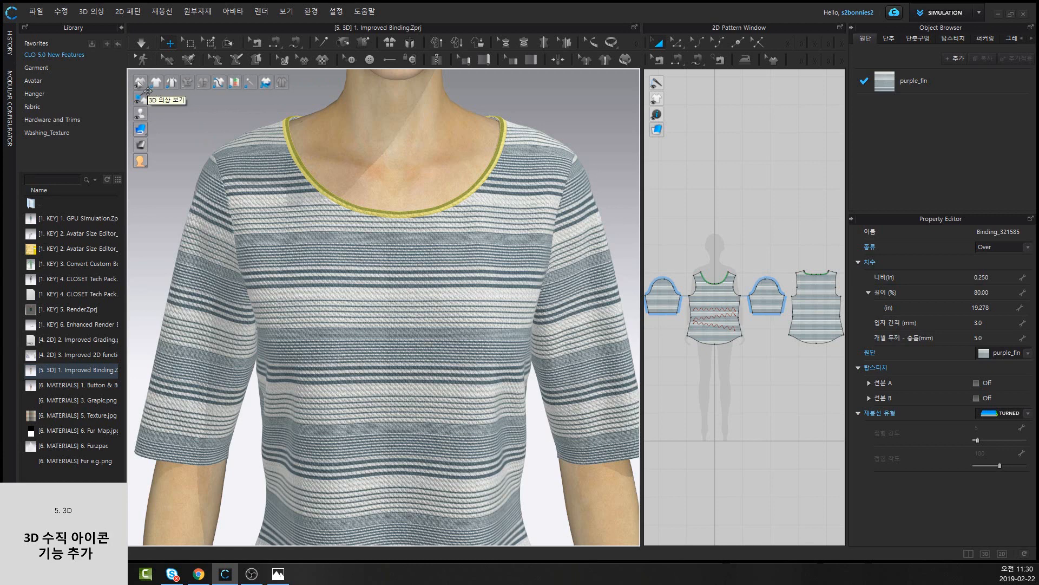
pyautogui.moveTo(141, 98)
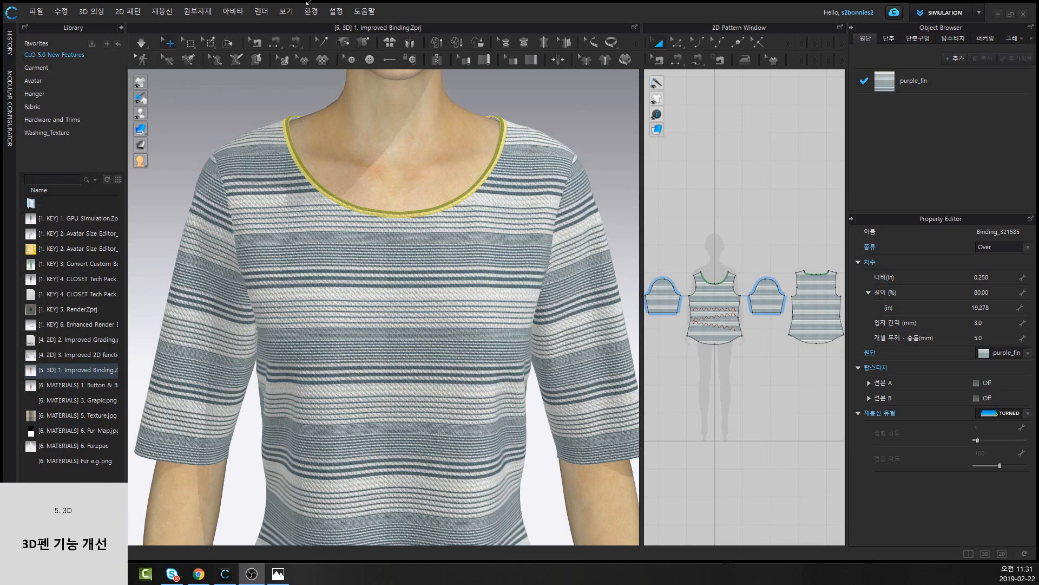
# Draw a closed four-sided 3D Pen (Garment) shape on the avatar's left sleeve, with sides of about 1.8, 1.7, 2.0 and 1.4 in
pyautogui.click(183, 71)
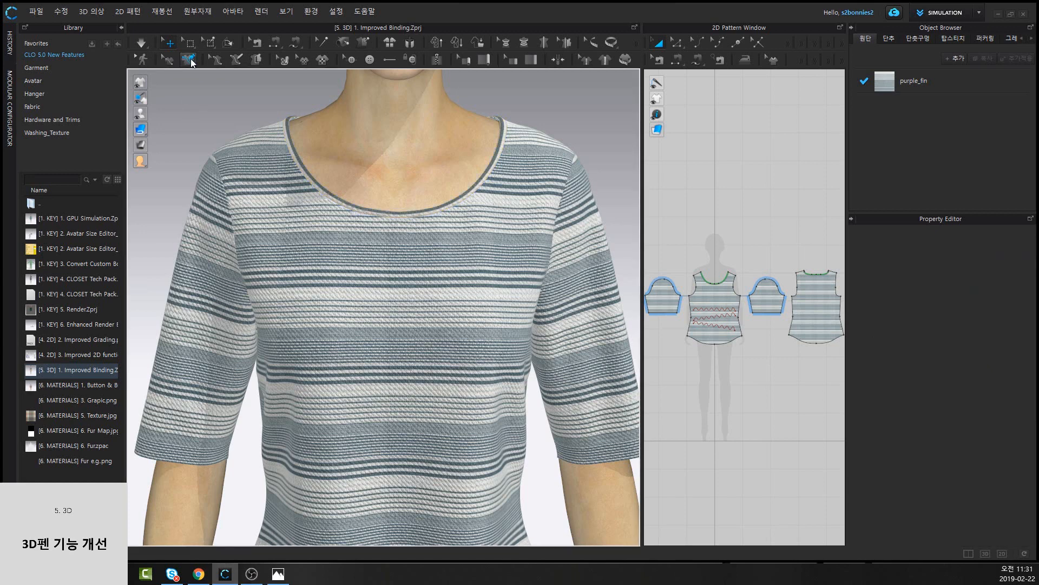
pyautogui.click(189, 59)
pyautogui.scroll(3, 480, 347)
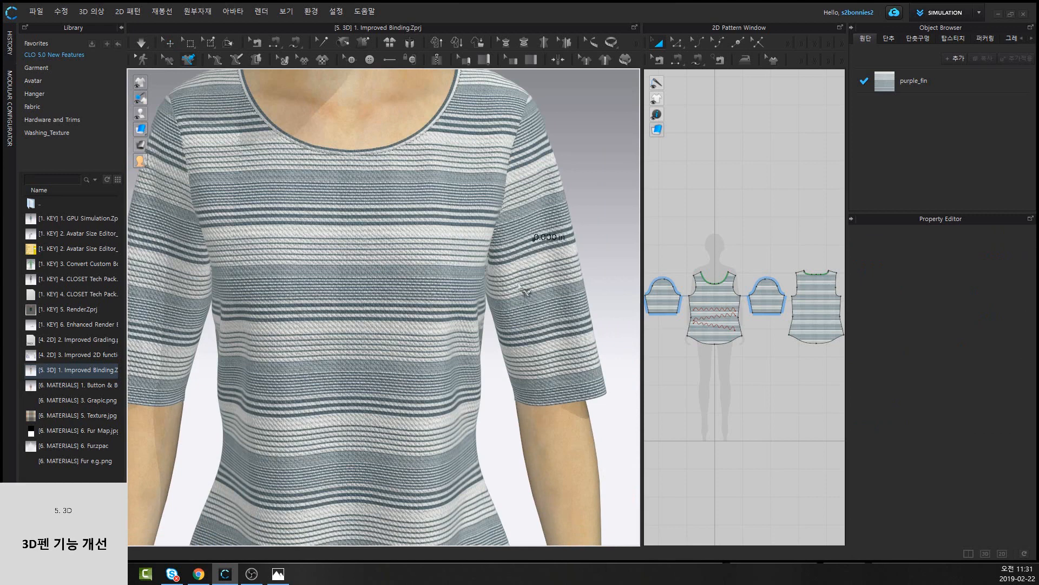
pyautogui.click(518, 282)
pyautogui.click(550, 307)
pyautogui.click(564, 258)
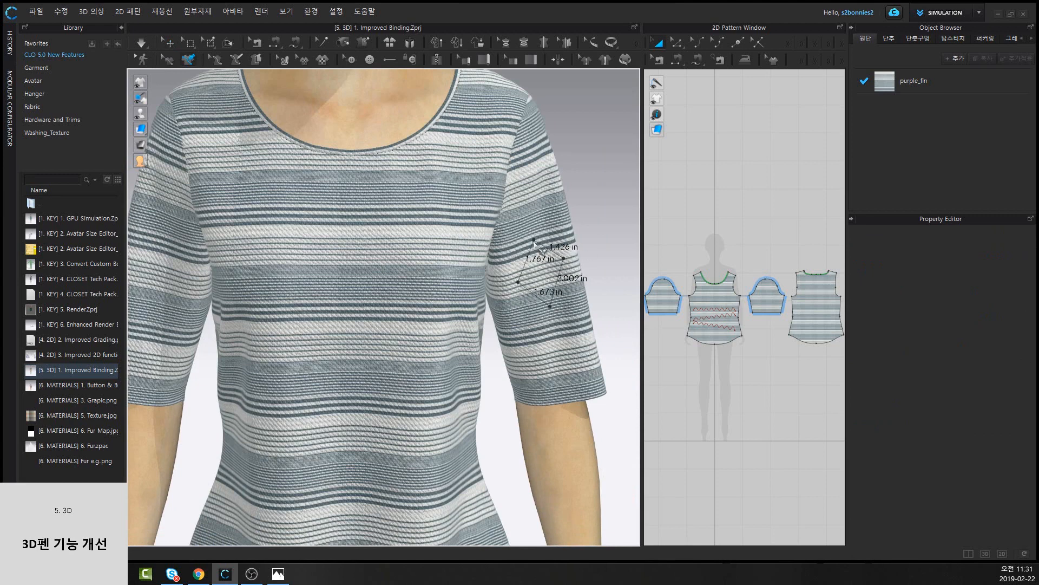
pyautogui.click(535, 241)
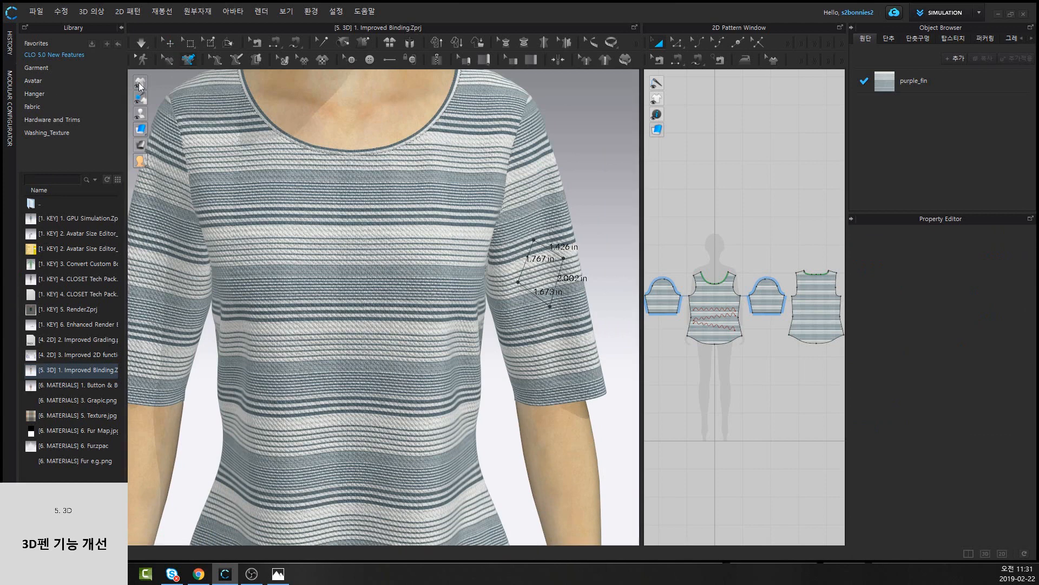
# Try copying the whole sleeve shape and its side nearest the torso with Edit 3D Pen (Garment)
pyautogui.click(169, 59)
pyautogui.click(169, 60)
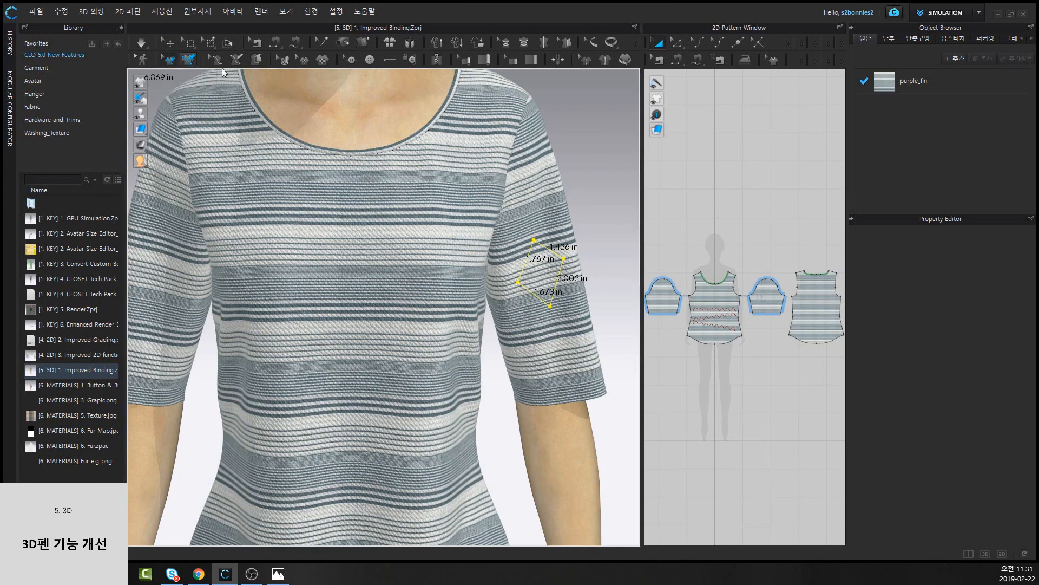
pyautogui.click(528, 263)
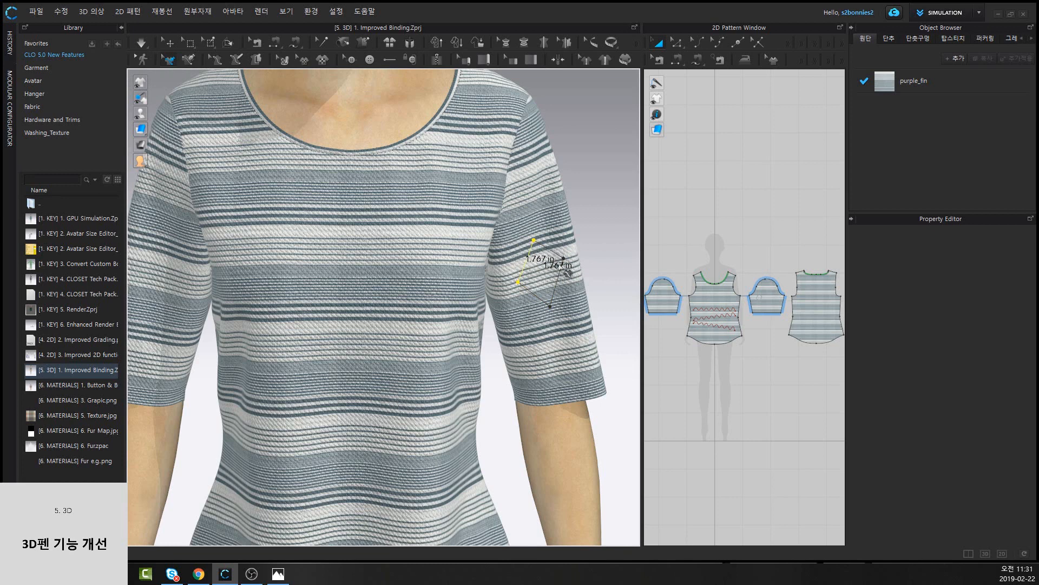
pyautogui.click(533, 274)
# Duplicate the four-sided 3D Pen shape from the avatar's left sleeve onto the symmetric right sleeve pattern
pyautogui.scroll(-3, 422, 358)
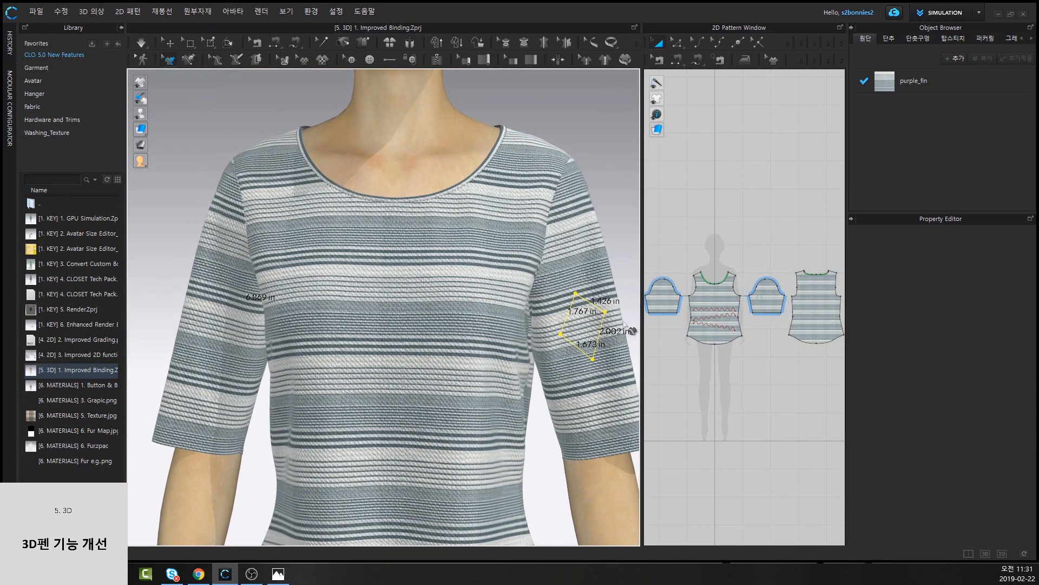
pyautogui.rightClick(600, 310)
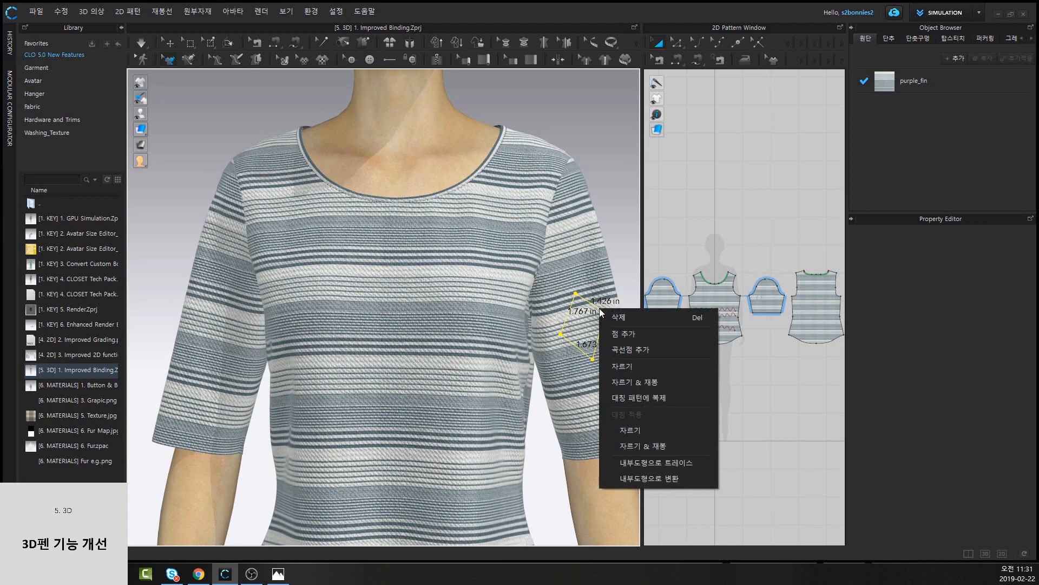
pyautogui.click(655, 398)
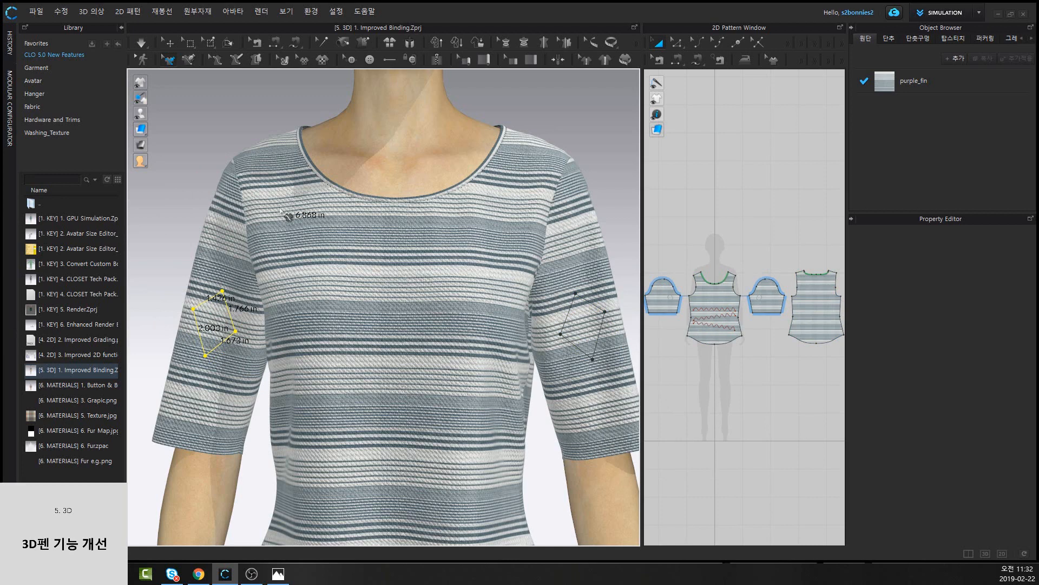
pyautogui.moveTo(206, 127); pyautogui.dragTo(197, 103, button='middle')
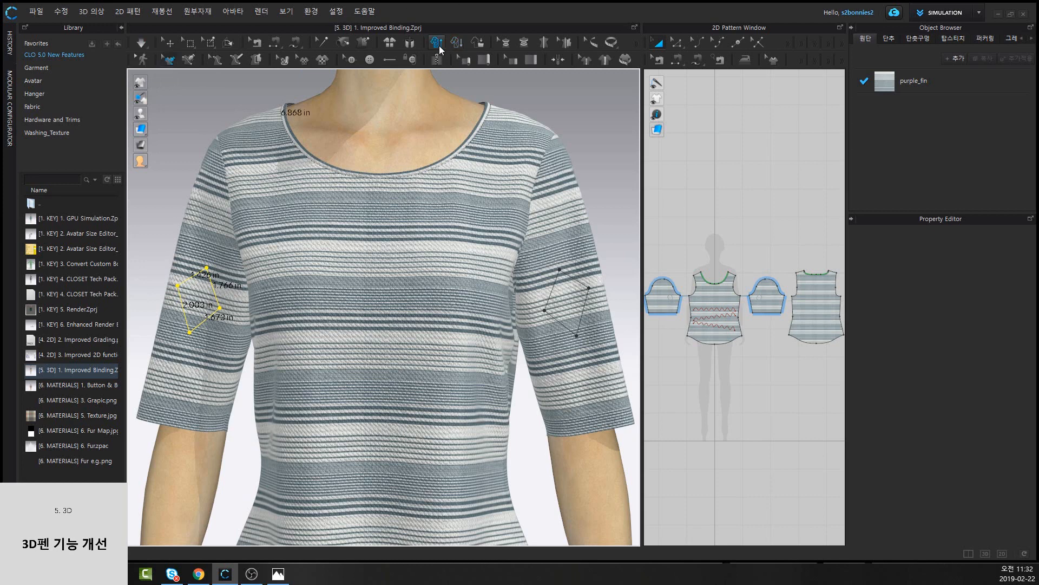
# Simulate the garment briefly, select each sleeve in turn to check its 3D Pen shape, and return to Edit 3D Pen (Garment)
pyautogui.click(141, 43)
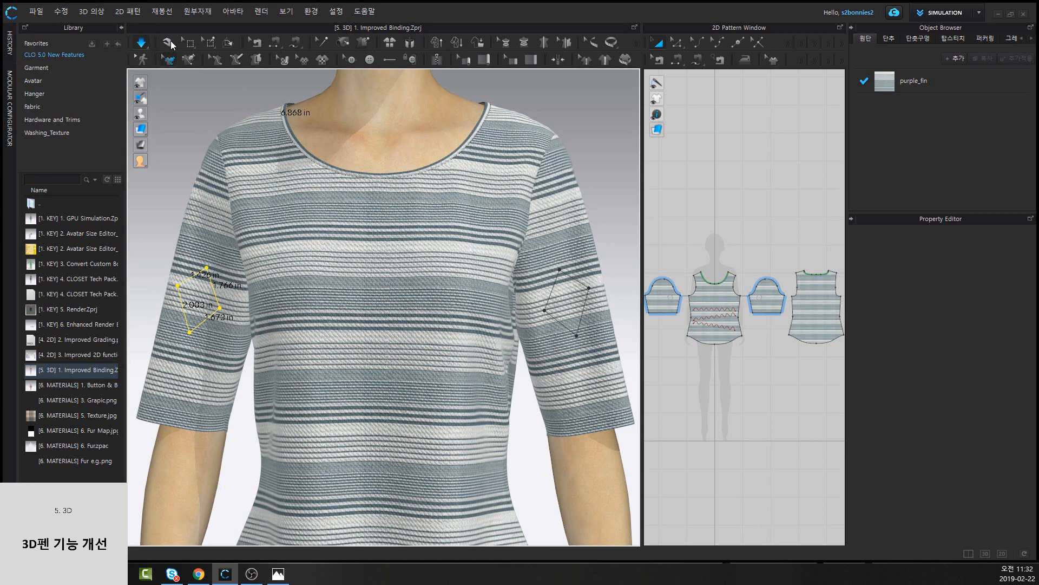
pyautogui.click(168, 43)
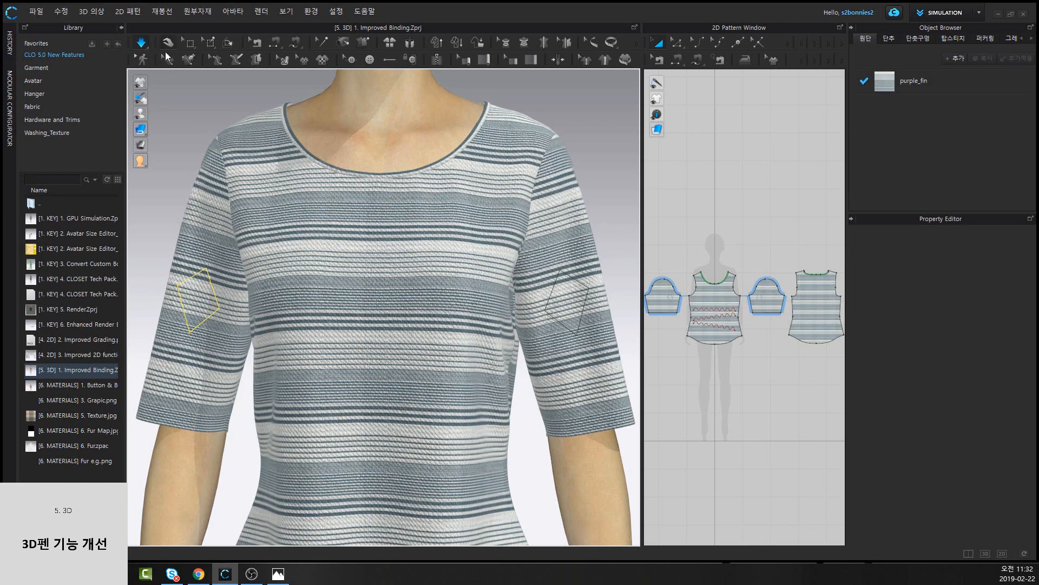
pyautogui.click(181, 232)
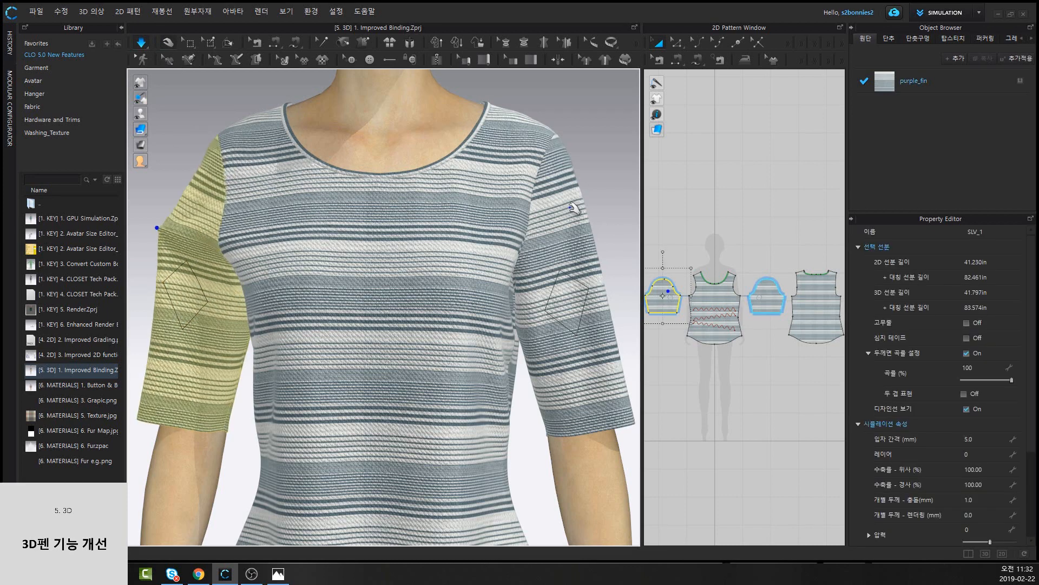
pyautogui.click(593, 197)
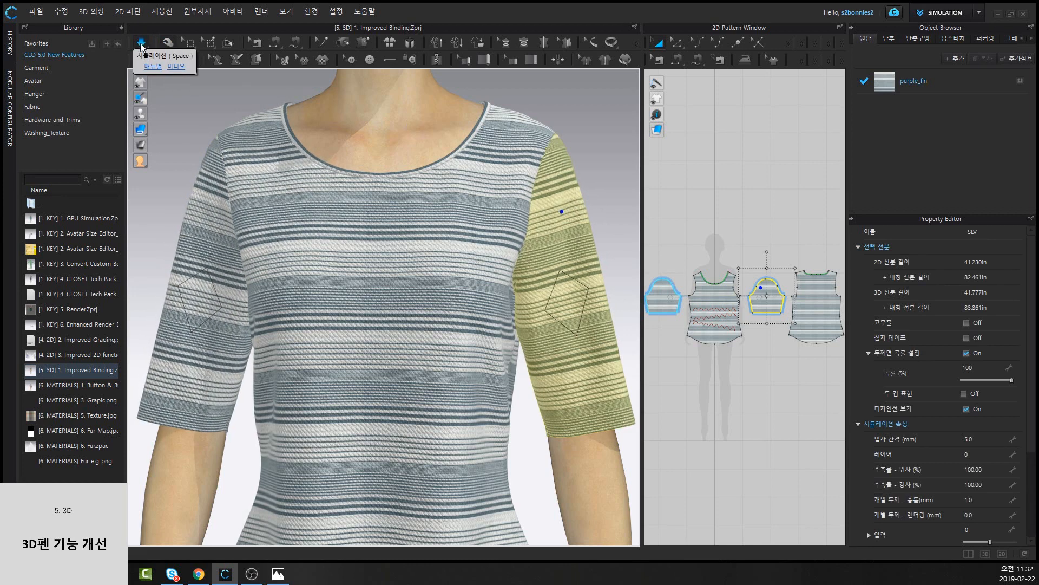
pyautogui.click(142, 42)
pyautogui.click(169, 60)
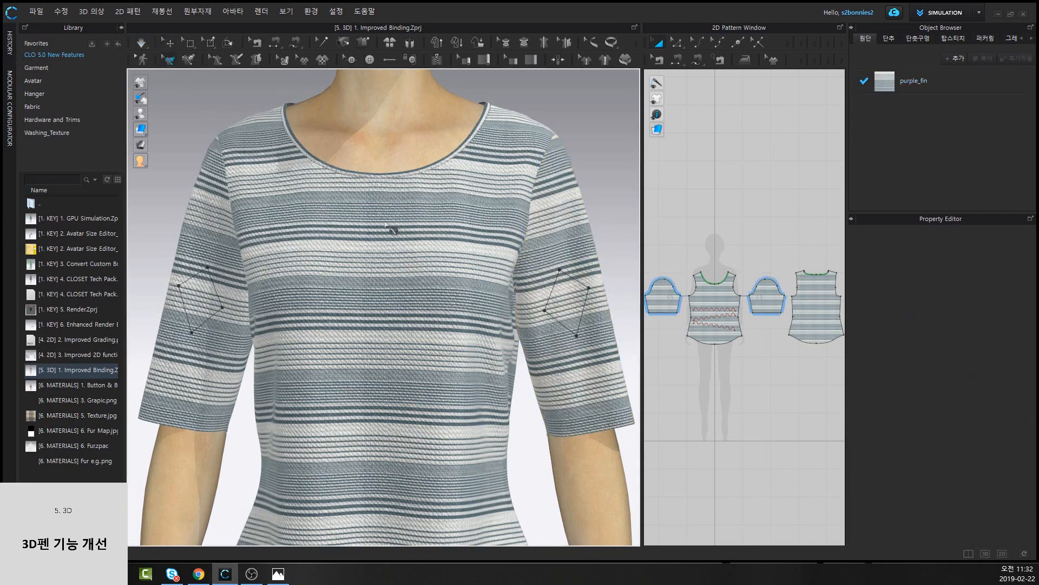
# Turn on the display of design lines on the 3D garment and view the whole top
pyautogui.scroll(-4, 392, 230)
pyautogui.moveTo(420, 287); pyautogui.dragTo(412, 254, button='middle')
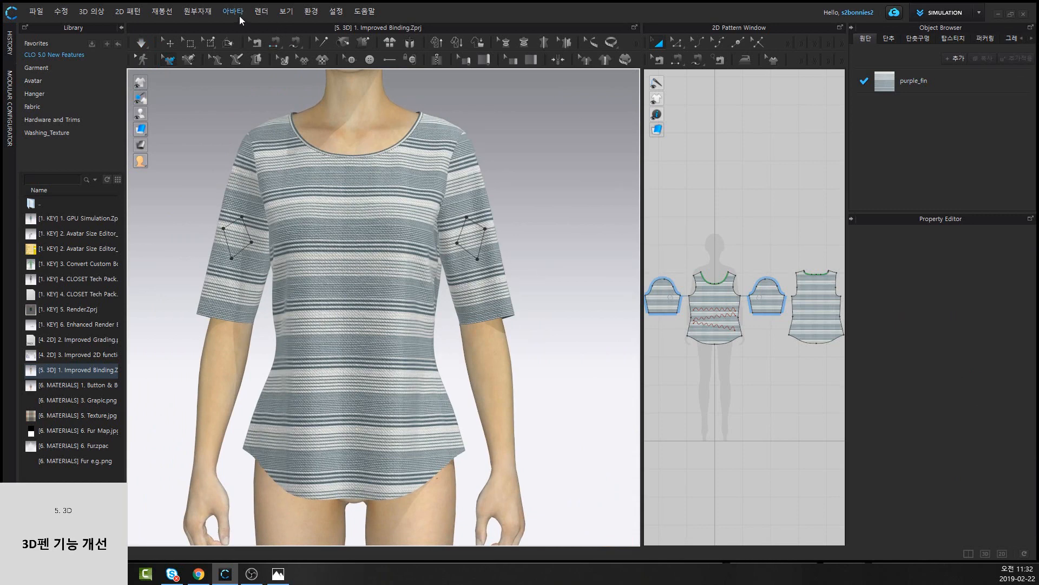
pyautogui.click(287, 12)
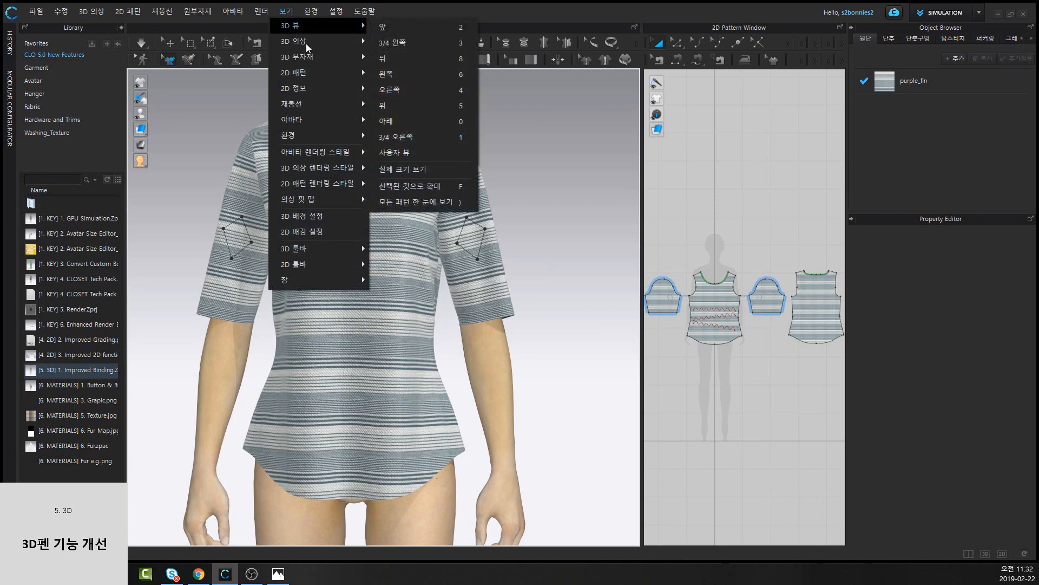
pyautogui.moveTo(307, 43)
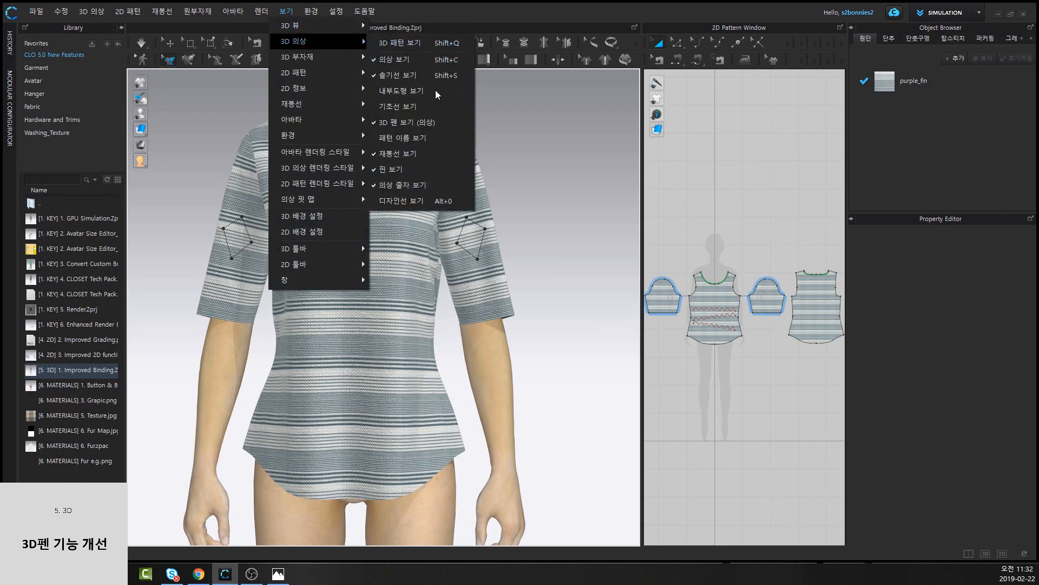
pyautogui.click(436, 205)
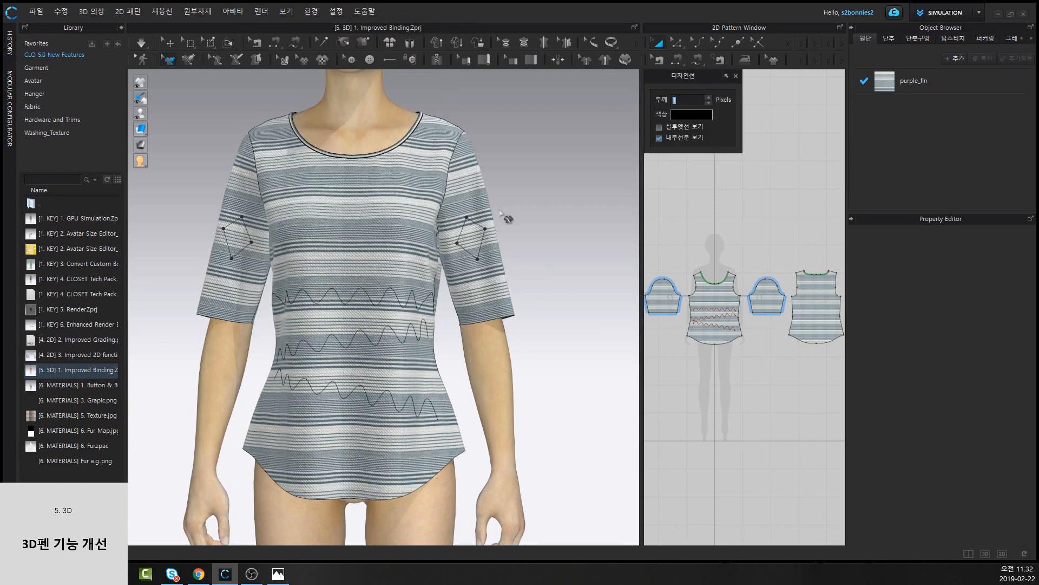
pyautogui.moveTo(568, 201); pyautogui.dragTo(588, 194, button='middle')
pyautogui.moveTo(589, 193); pyautogui.dragTo(596, 208, button='right')
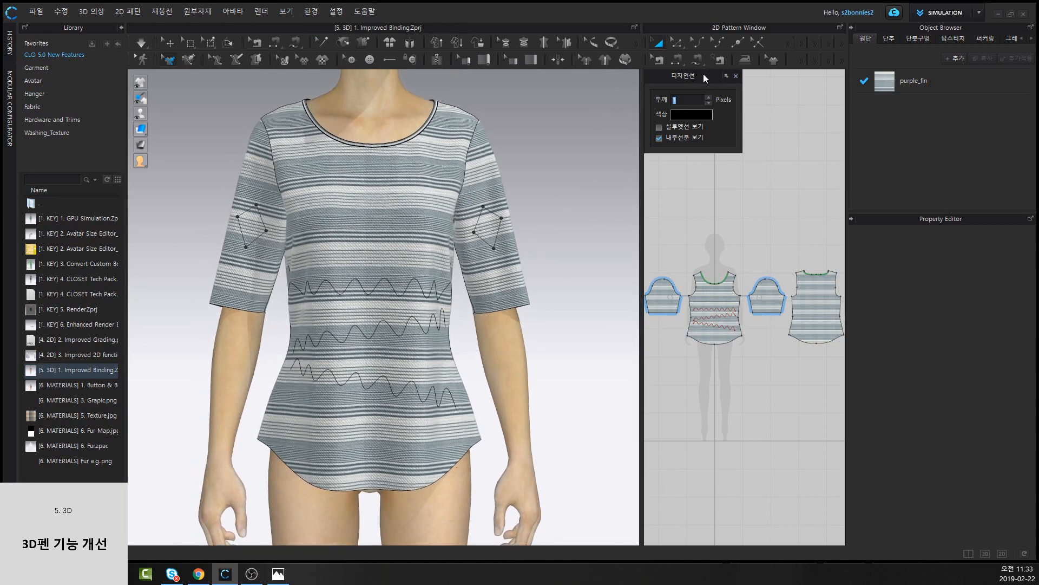
# Hide the internal lines in the design line settings, and show them again
pyautogui.click(660, 139)
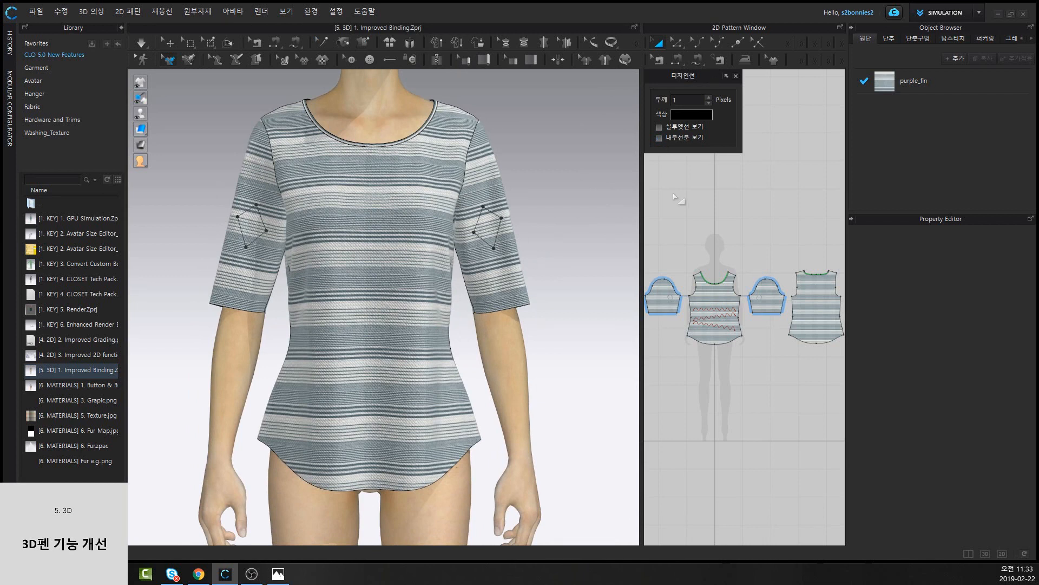
pyautogui.click(660, 139)
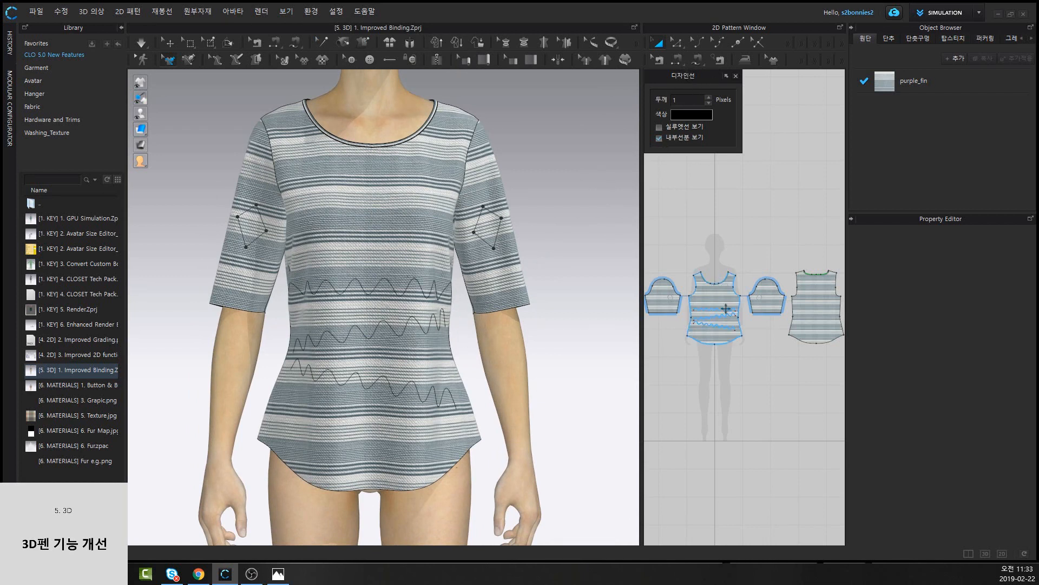
pyautogui.moveTo(575, 436); pyautogui.dragTo(564, 405, button='middle')
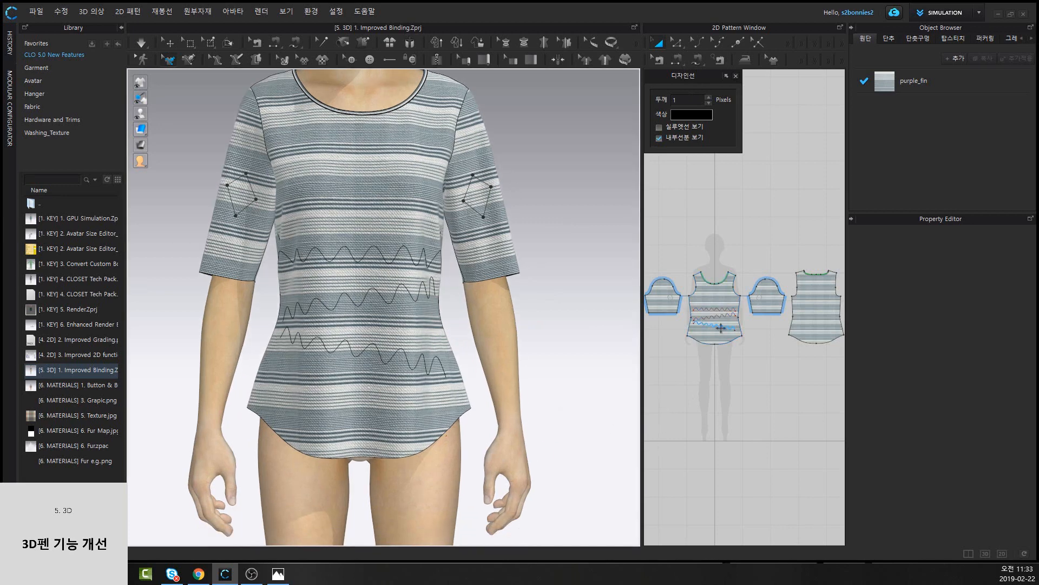
# Turn off the design line display for the lowest wavy internal line on the front body pattern
pyautogui.scroll(3, 720, 325)
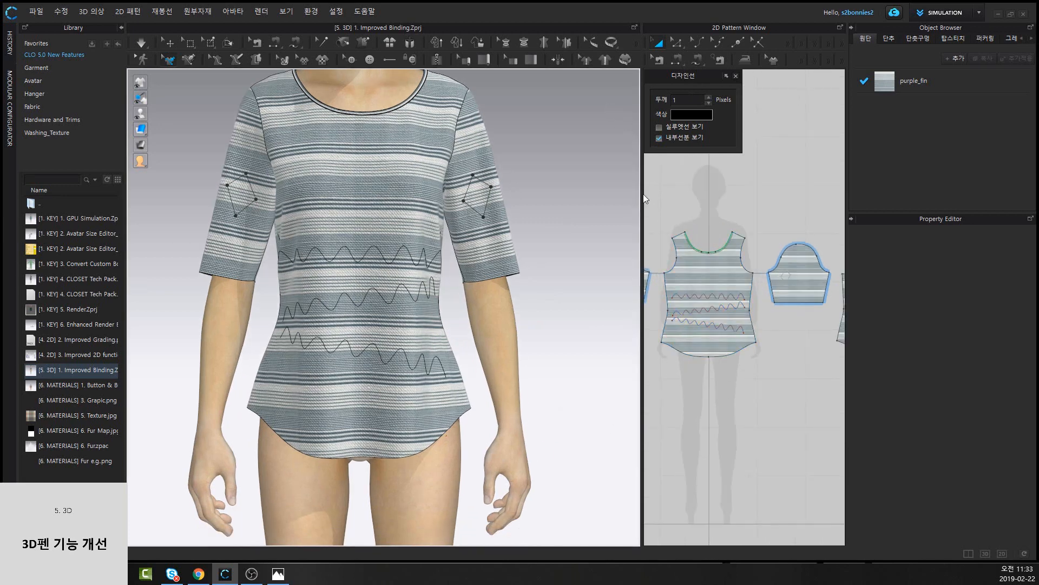
pyautogui.moveTo(641, 190); pyautogui.dragTo(425, 217)
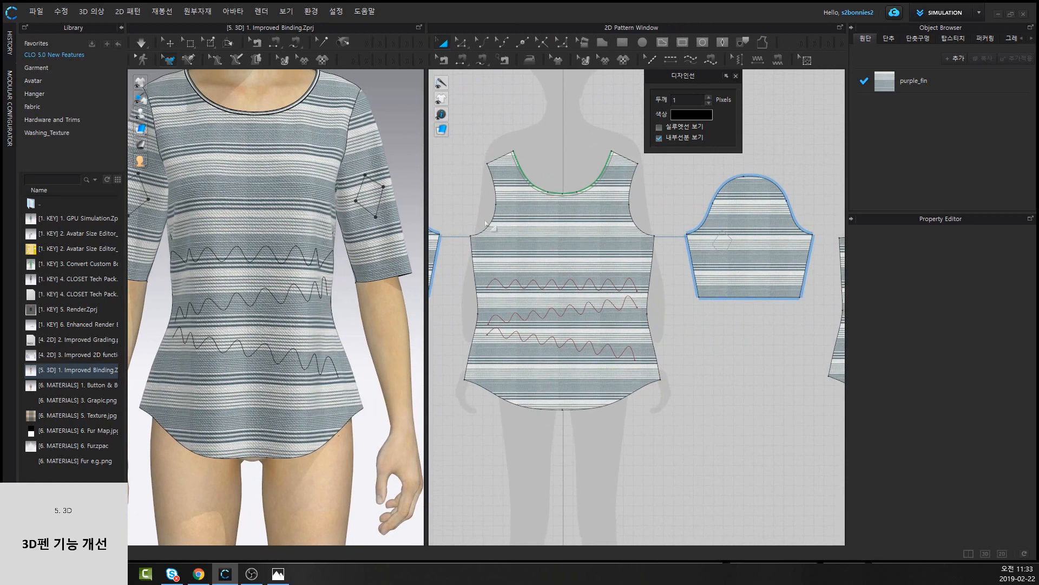
pyautogui.click(532, 232)
pyautogui.click(458, 48)
pyautogui.scroll(2, 315, 205)
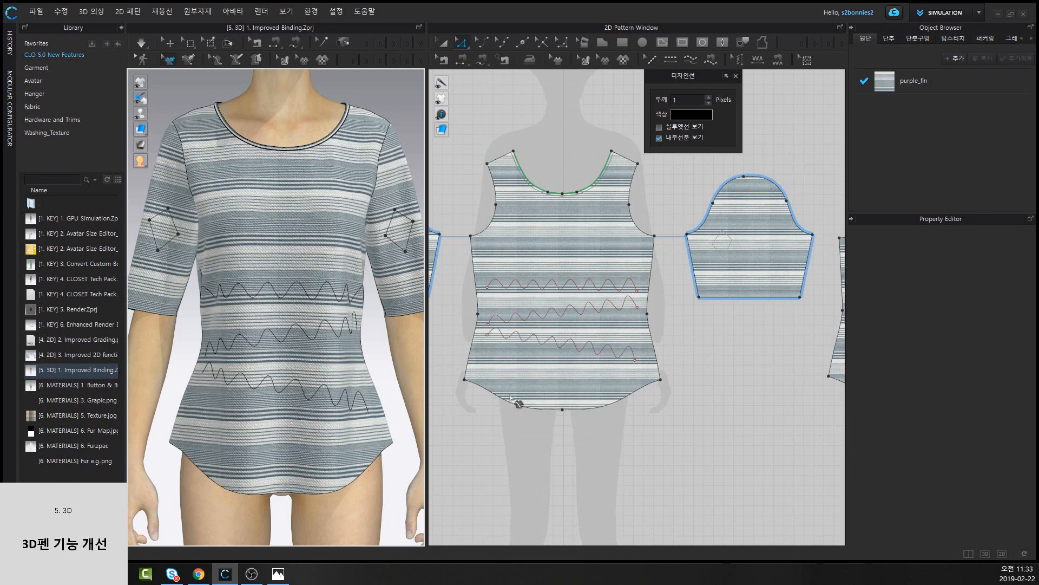
pyautogui.click(583, 352)
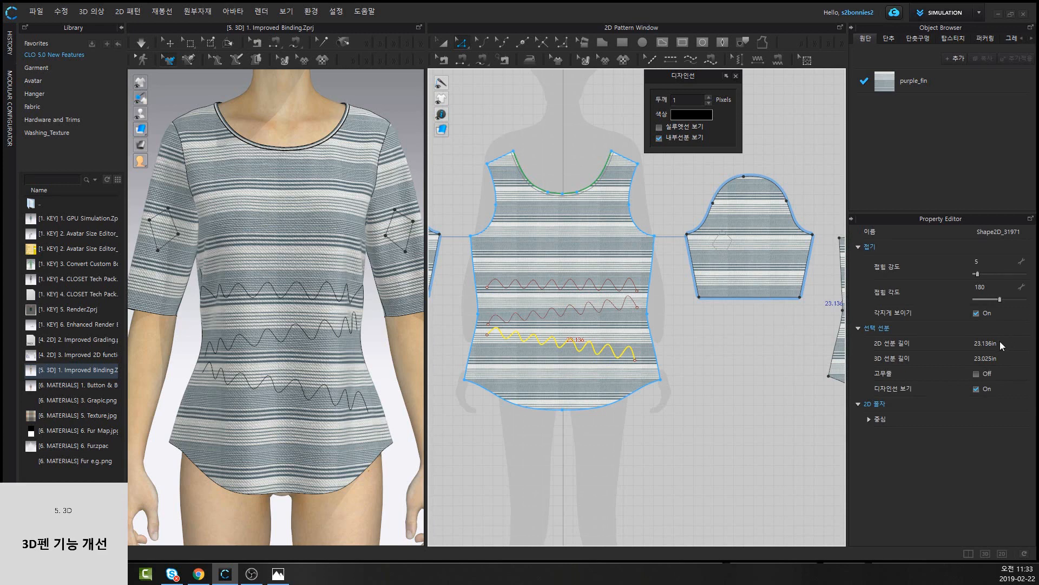
pyautogui.click(976, 389)
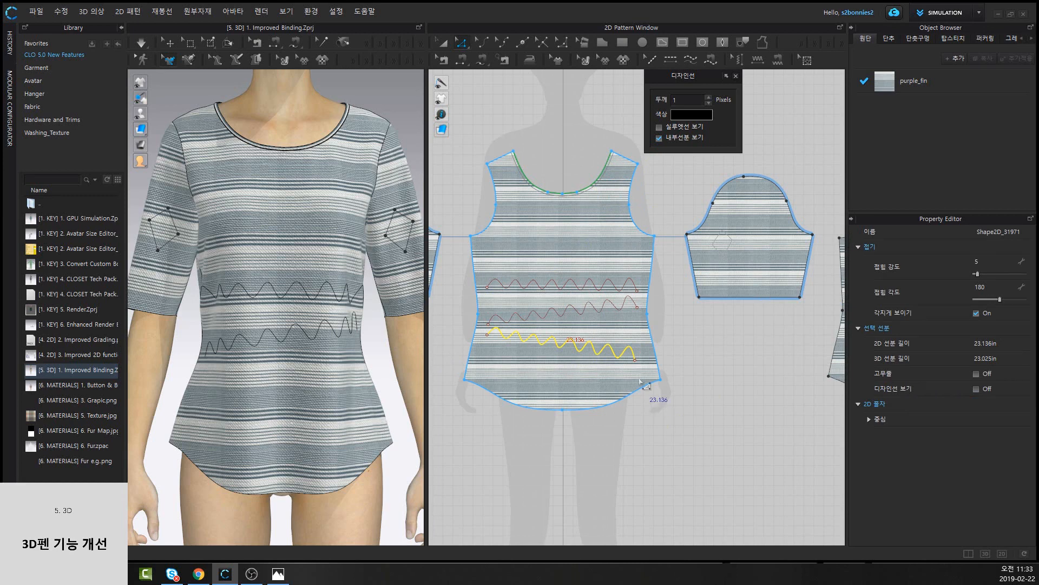
pyautogui.moveTo(427, 386); pyautogui.dragTo(529, 408)
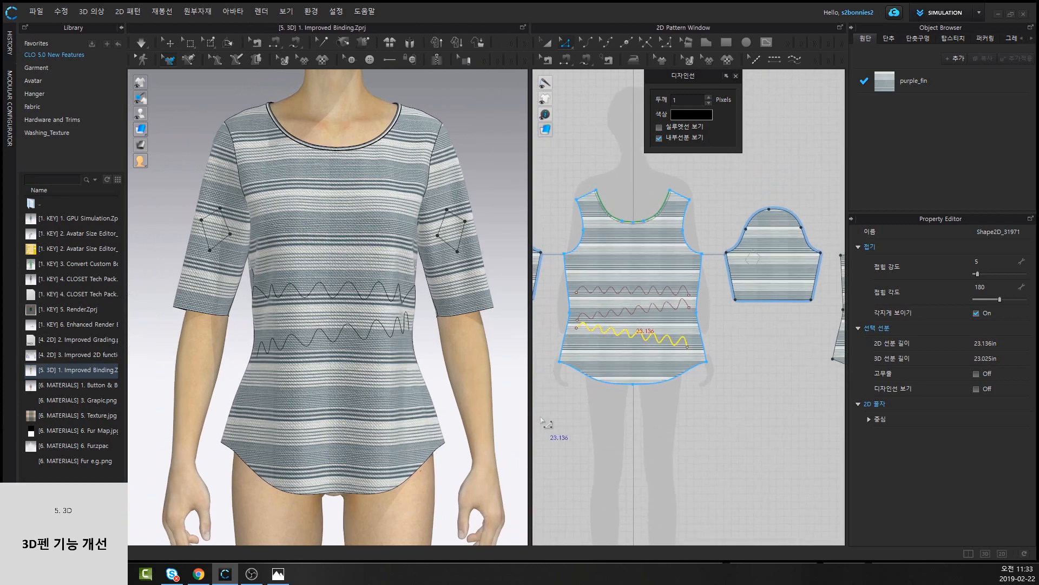
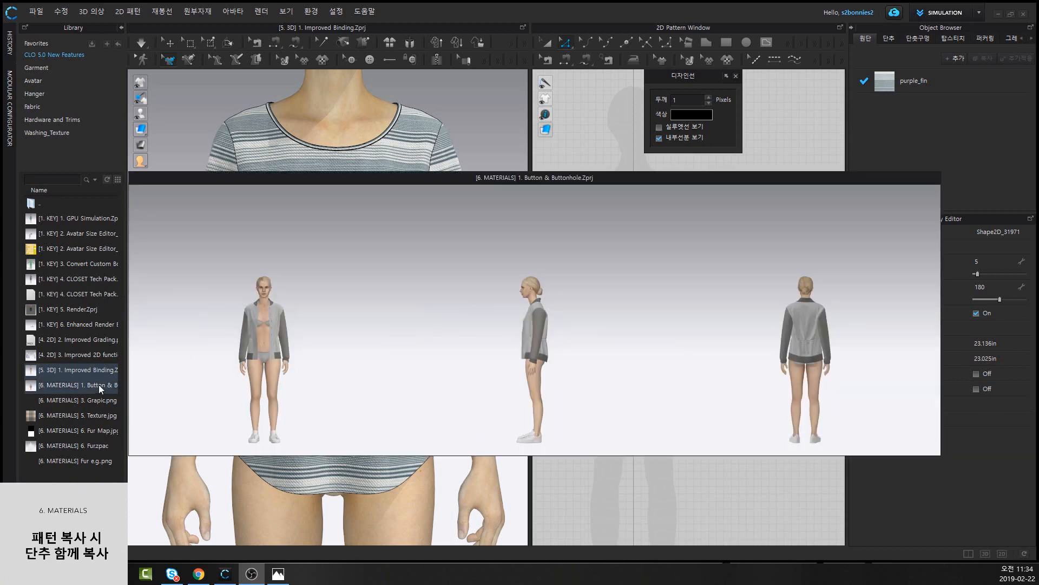
# Open the project "[6. MATERIALS] 1. Button & Buttonhole.Zprj" with garment and avatar, without saving the current one
pyautogui.doubleClick(101, 388)
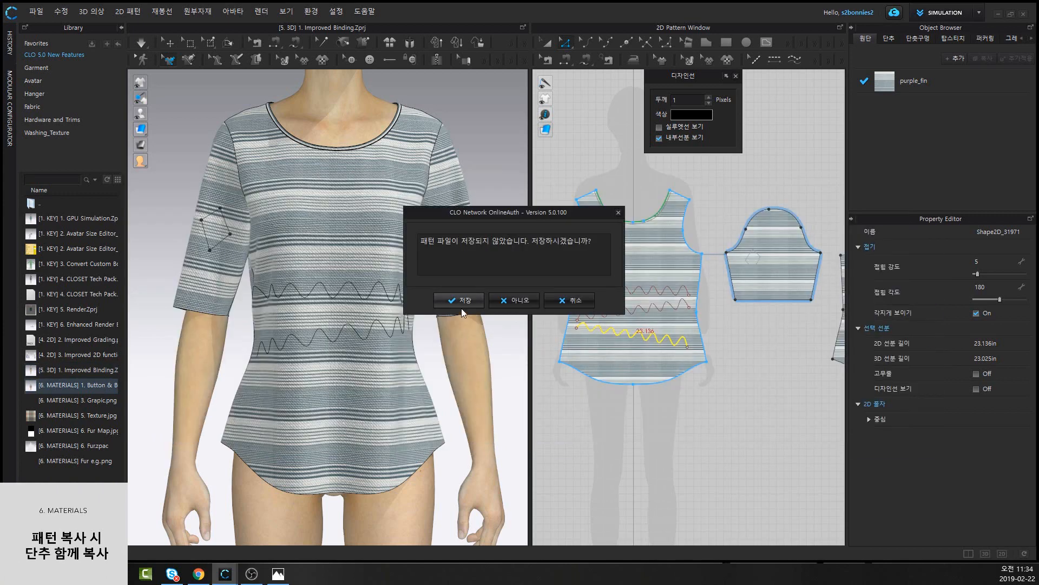
pyautogui.click(521, 302)
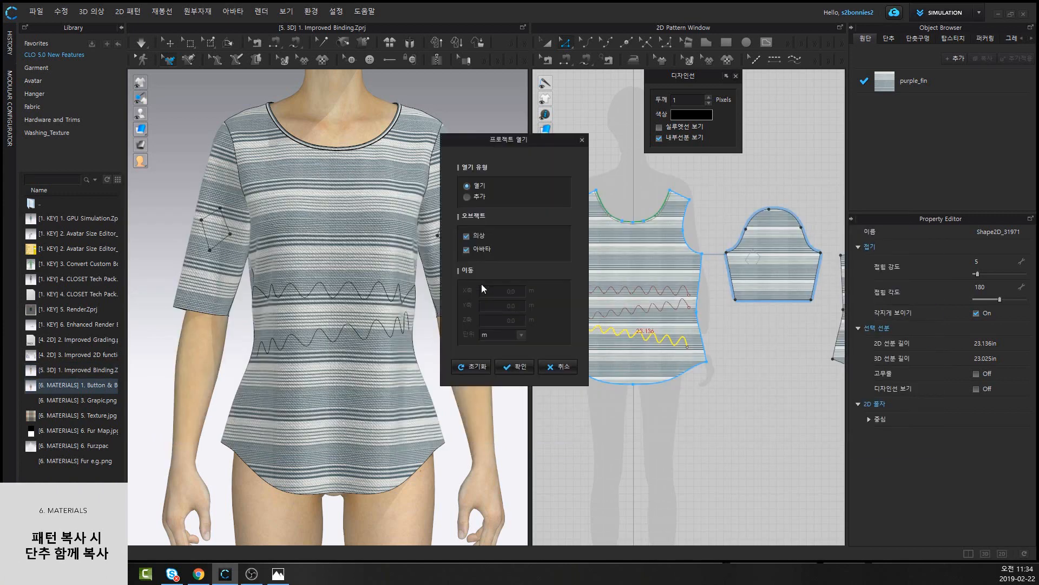
pyautogui.click(526, 366)
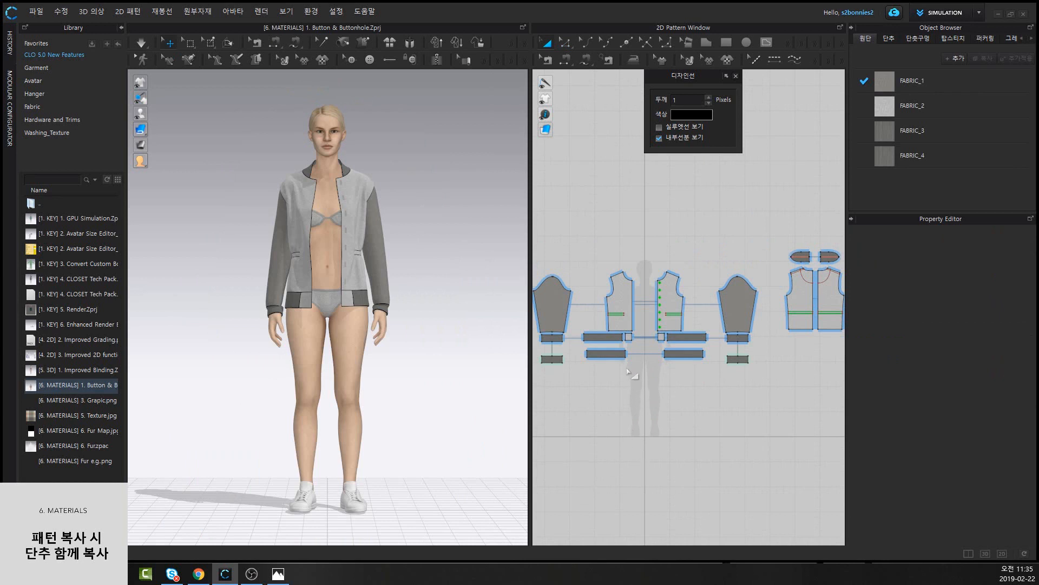
# Copy the jacket front panel on the avatar's left side and place the copy above the original, about 27.6 in away
pyautogui.scroll(5, 664, 306)
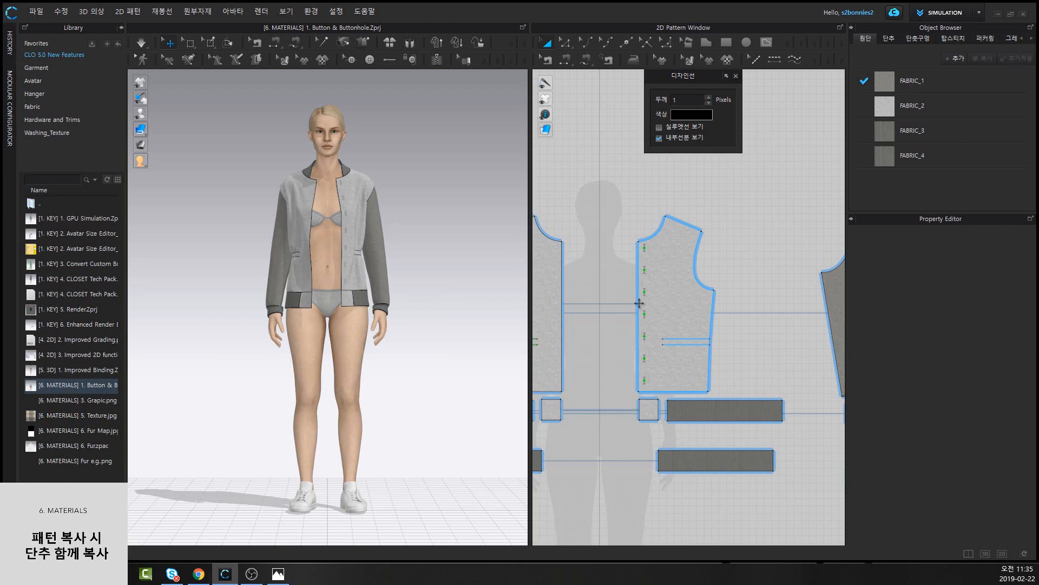
pyautogui.click(682, 274)
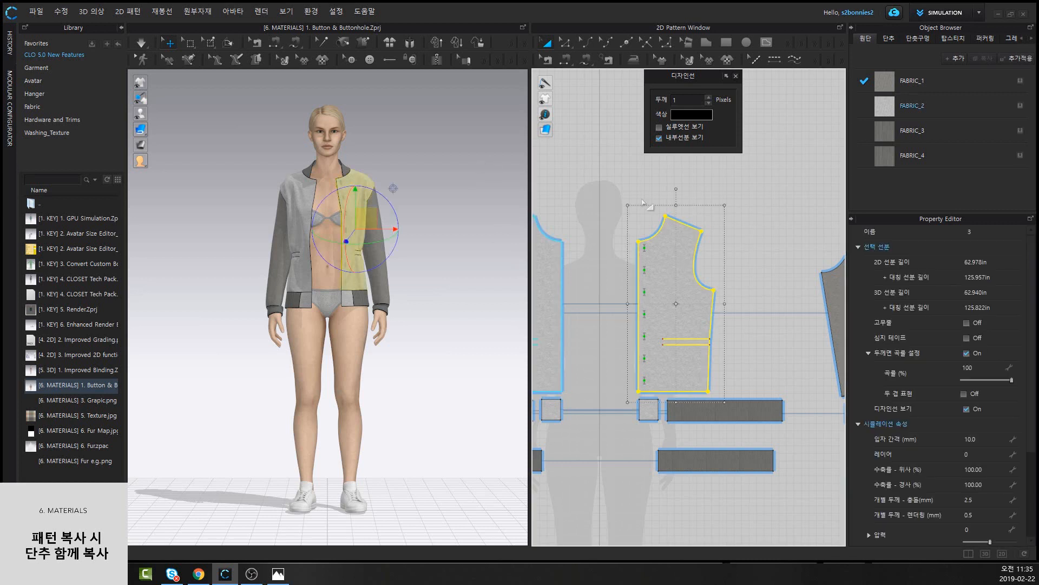
pyautogui.moveTo(643, 205); pyautogui.dragTo(659, 265, button='middle')
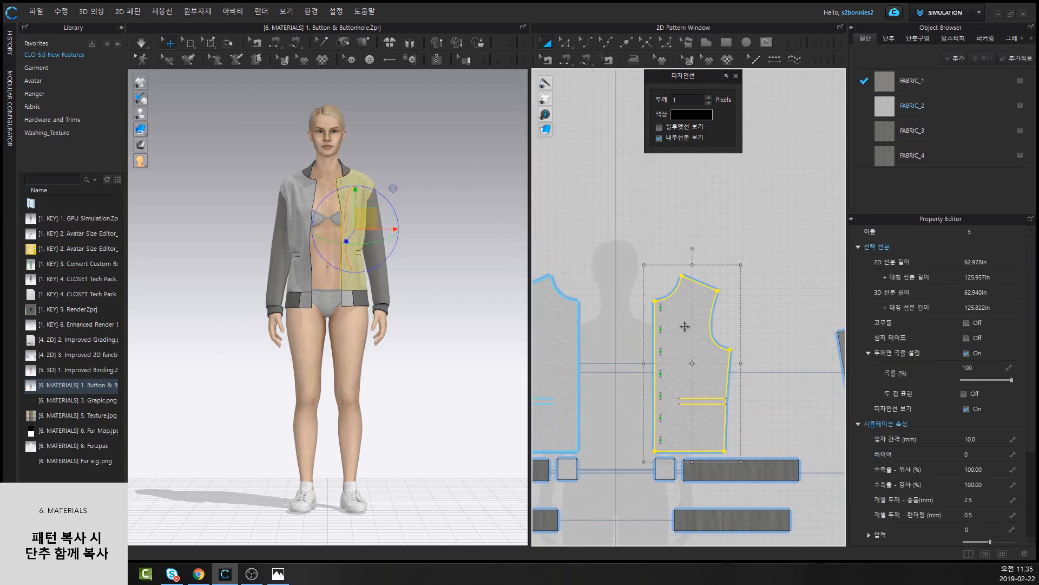
pyautogui.moveTo(645, 257); pyautogui.dragTo(642, 290, button='middle')
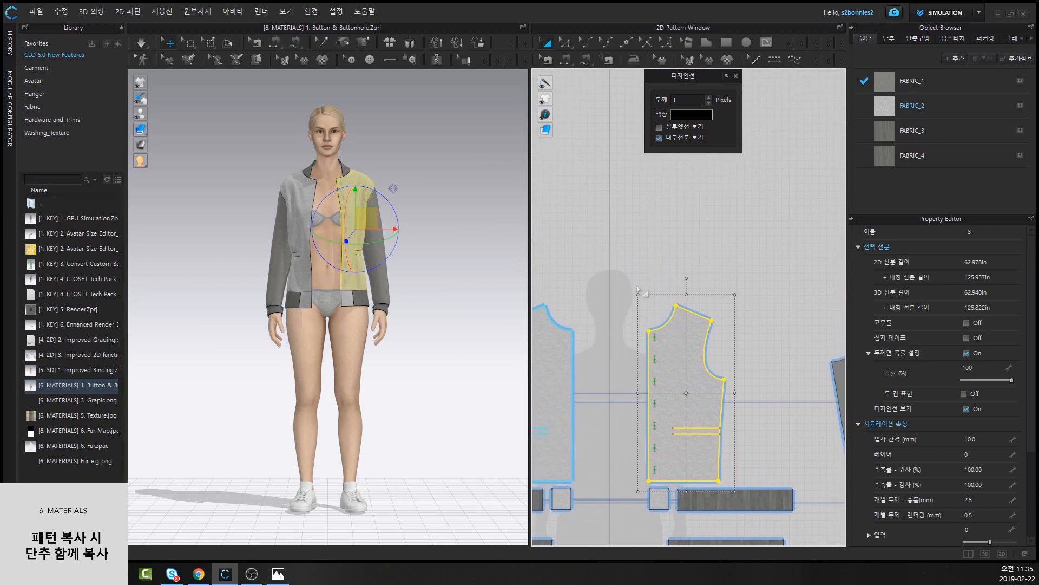
pyautogui.hotkey('ctrl', 'v')
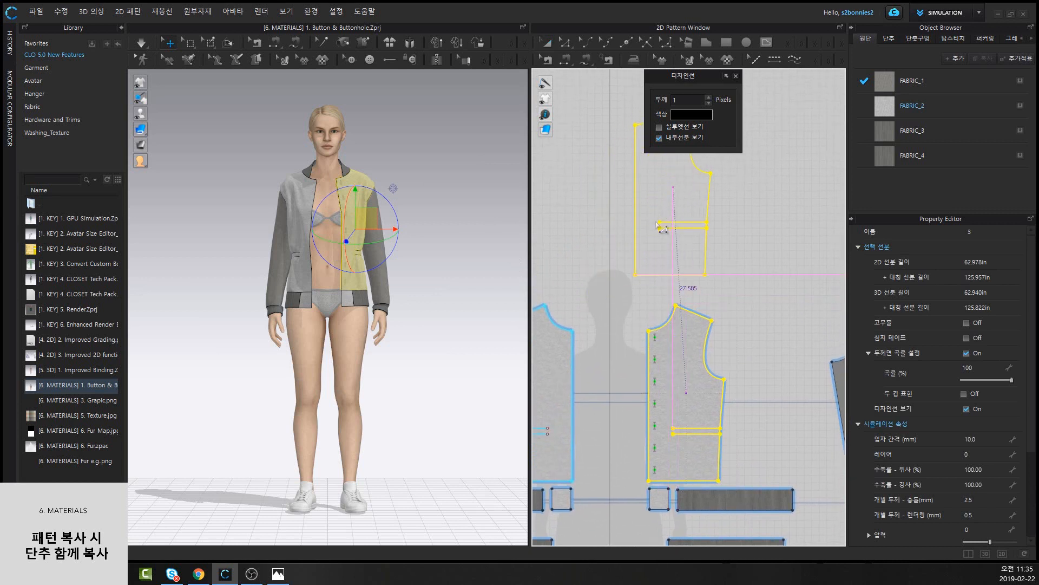
pyautogui.click(647, 240)
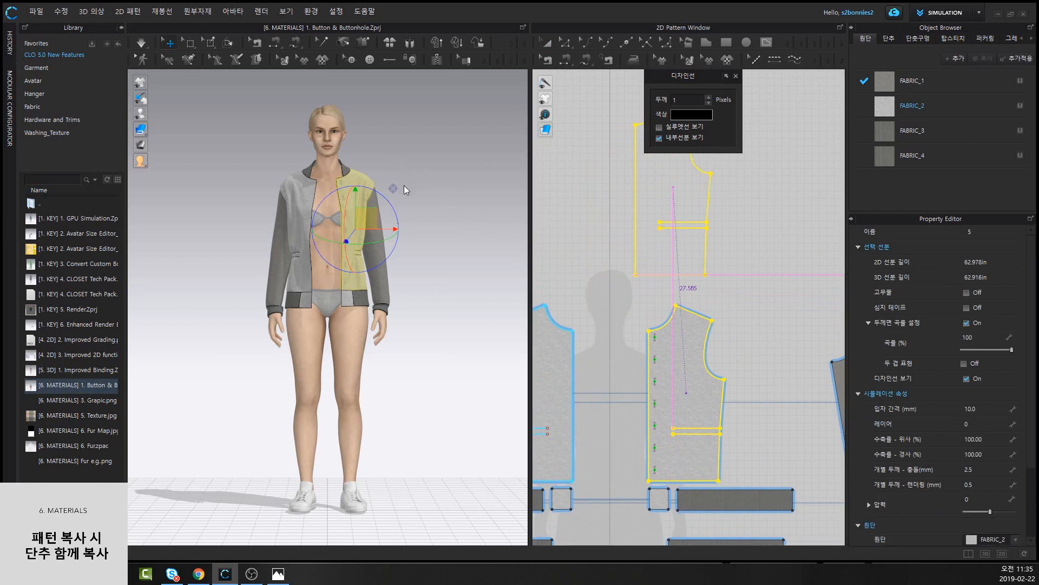
pyautogui.moveTo(379, 157); pyautogui.dragTo(405, 352, button='middle')
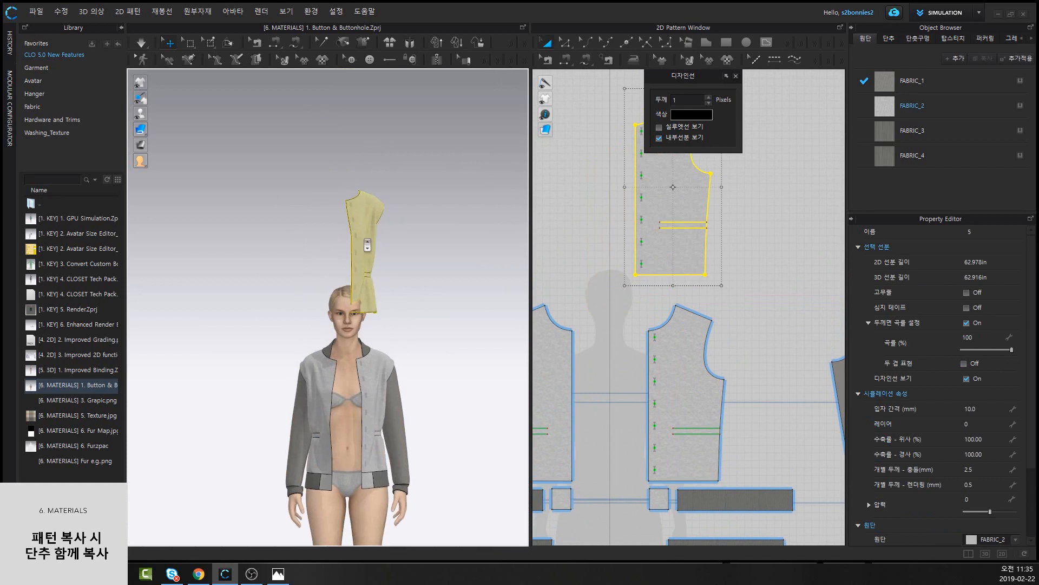
pyautogui.scroll(3, 405, 352)
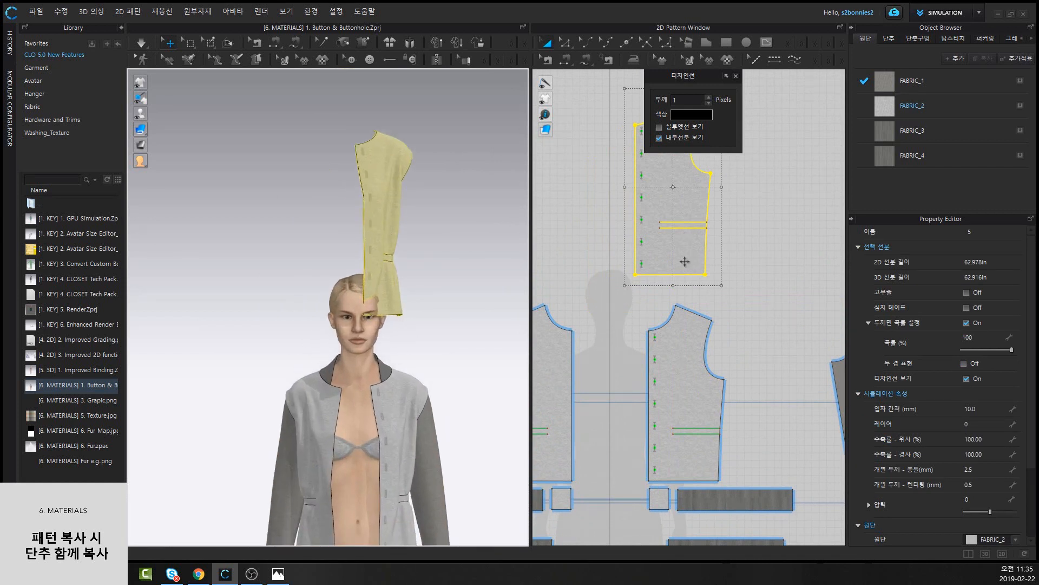
# Delete the copied front panel above the original, and delete the jacket's front panel on the avatar's right side
pyautogui.press('Delete')
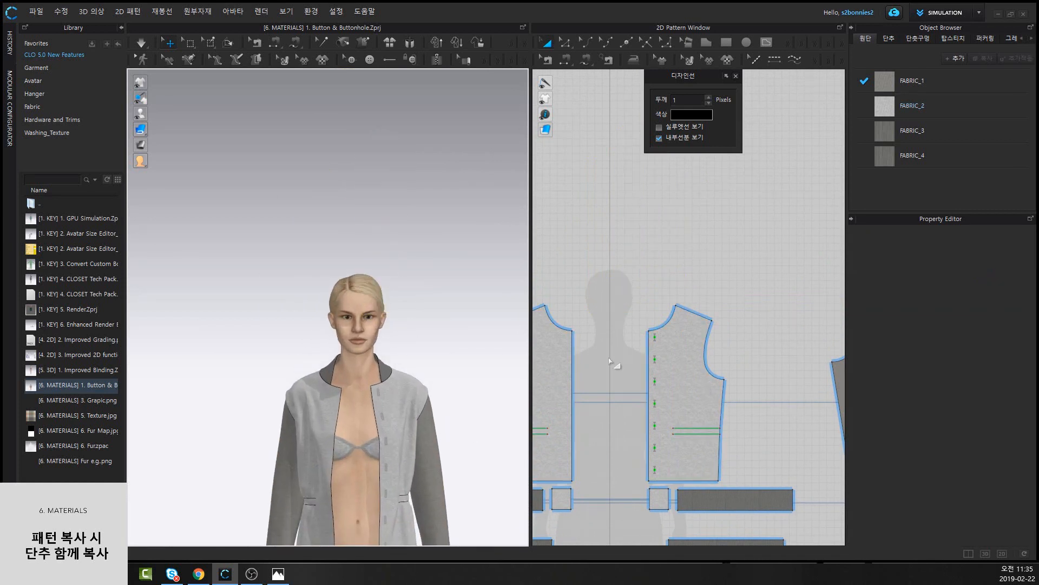
pyautogui.click(562, 350)
pyautogui.click(702, 373)
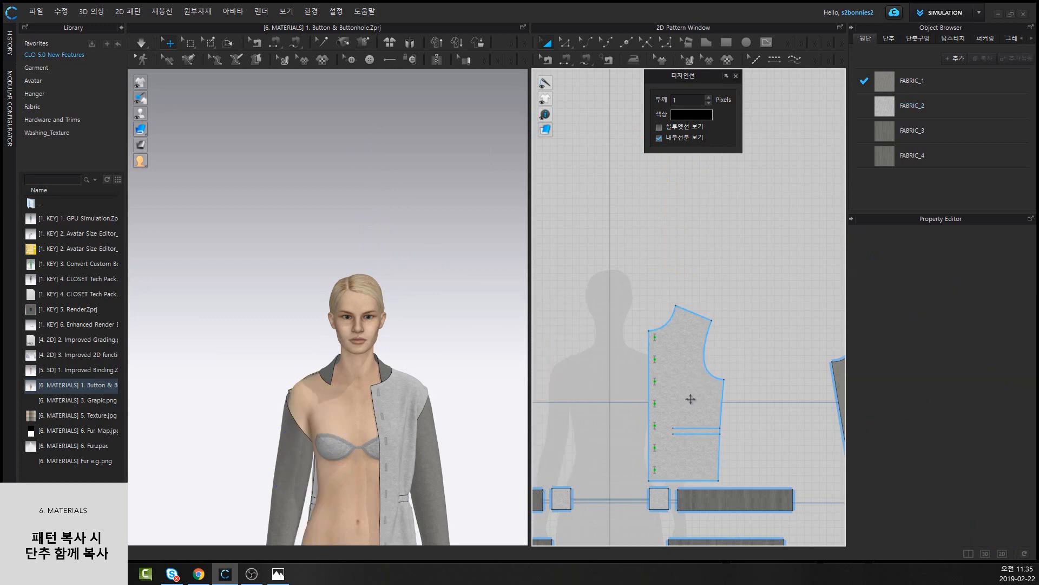
# Duplicate the remaining front panel as a symmetric pattern with sewing and place the mirrored copy about 19.4 in away, across the center line
pyautogui.rightClick(692, 399)
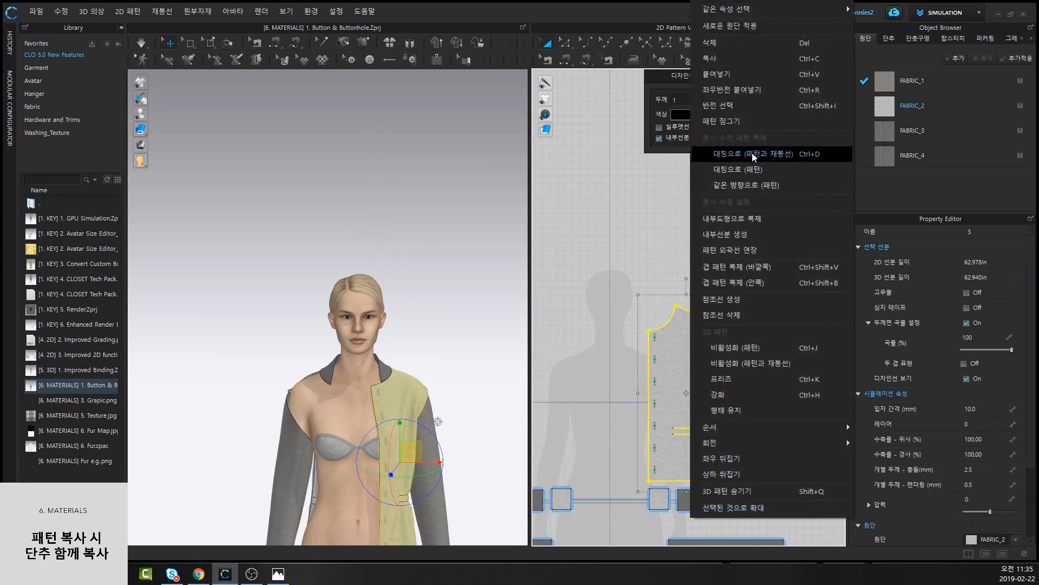
pyautogui.moveTo(600, 357); pyautogui.dragTo(613, 287, button='middle')
pyautogui.rightClick(674, 315)
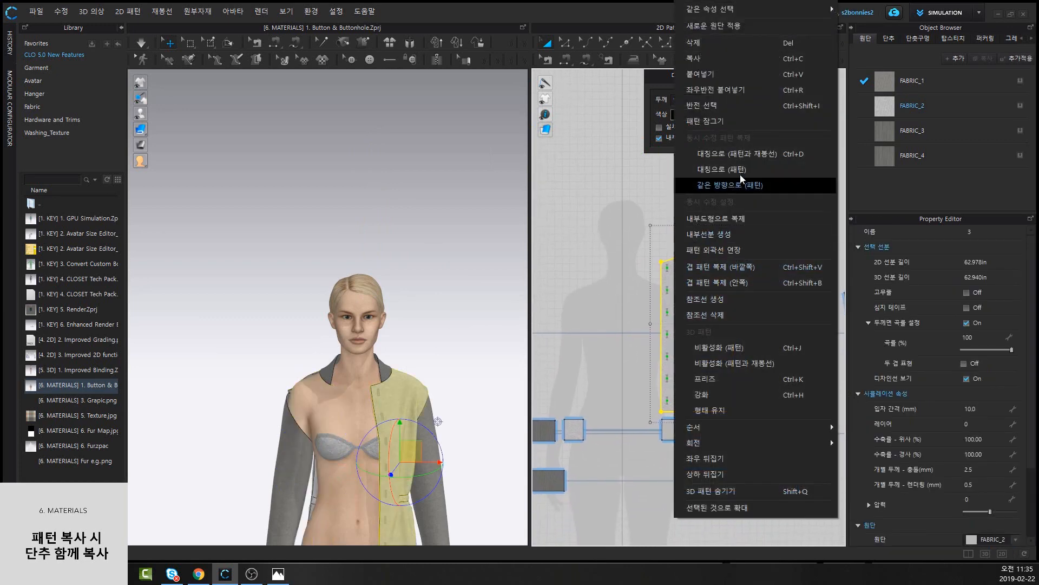
pyautogui.click(738, 157)
pyautogui.scroll(-2, 584, 327)
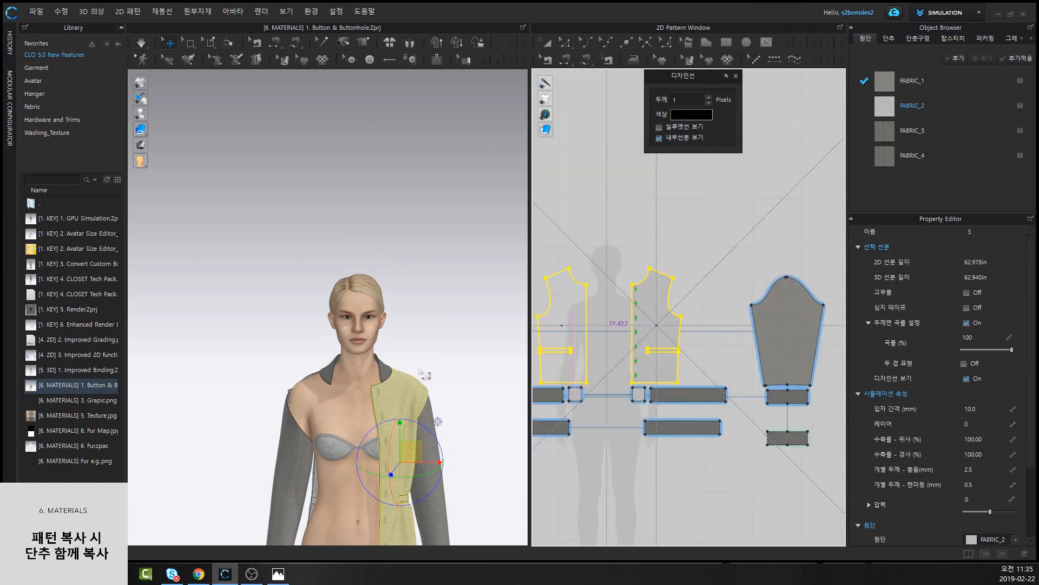
pyautogui.scroll(-2, 260, 429)
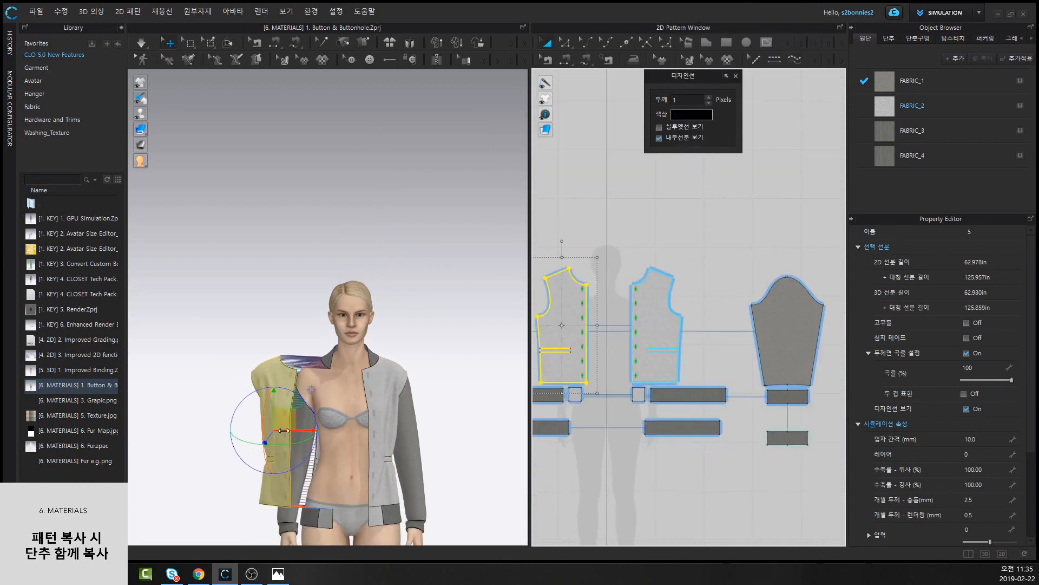
# Move the mirrored front panel closer to the avatar's torso in 3D and simulate until it is sewn to the jacket
pyautogui.moveTo(284, 430); pyautogui.dragTo(326, 428)
pyautogui.press('space')
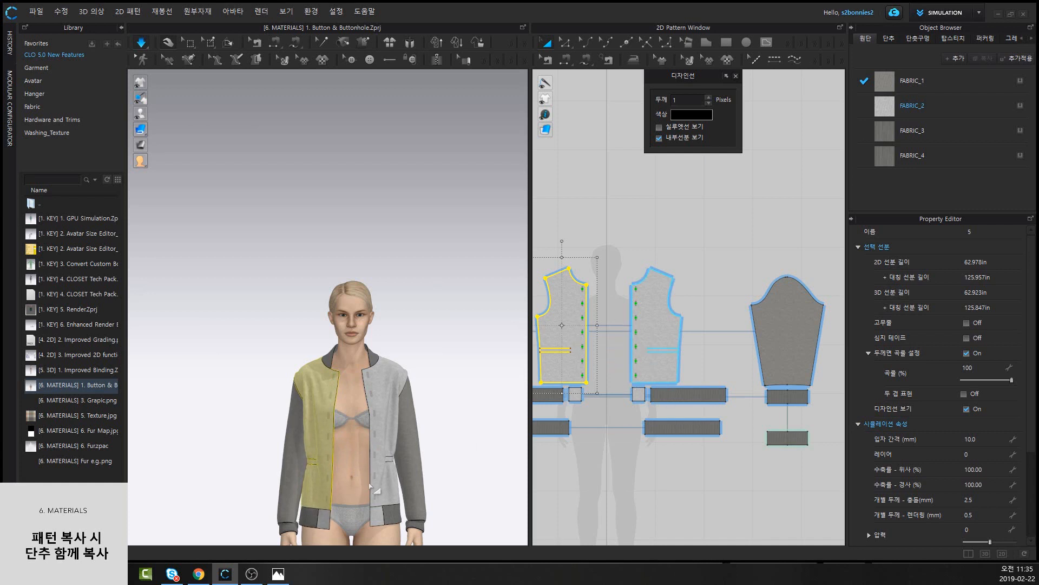
pyautogui.press('space')
# Convert all the buttonholes on the mirrored front panel into buttons
pyautogui.scroll(3, 315, 244)
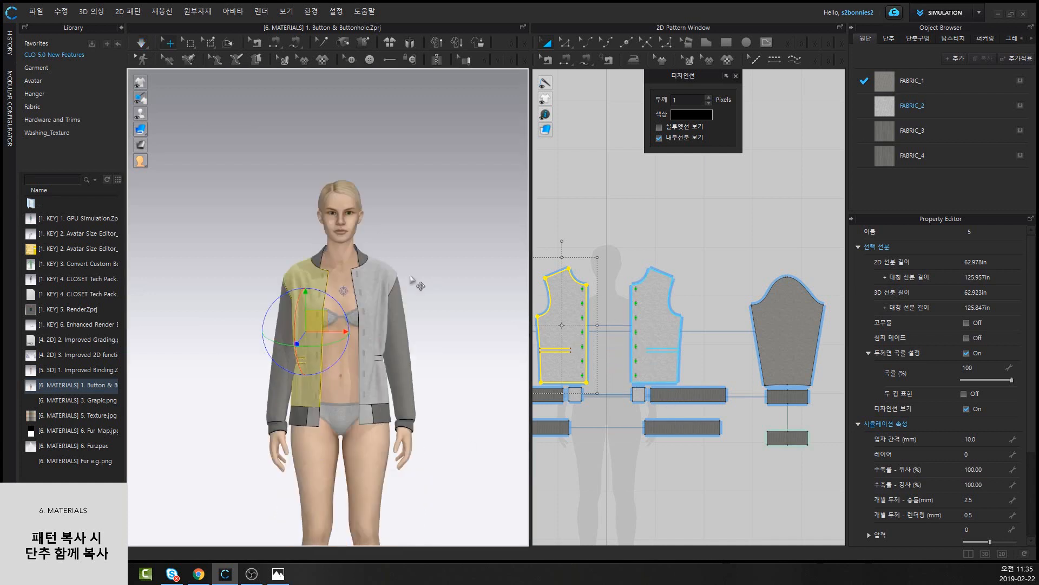
pyautogui.click(352, 60)
pyautogui.scroll(2, 614, 235)
pyautogui.scroll(3, 613, 236)
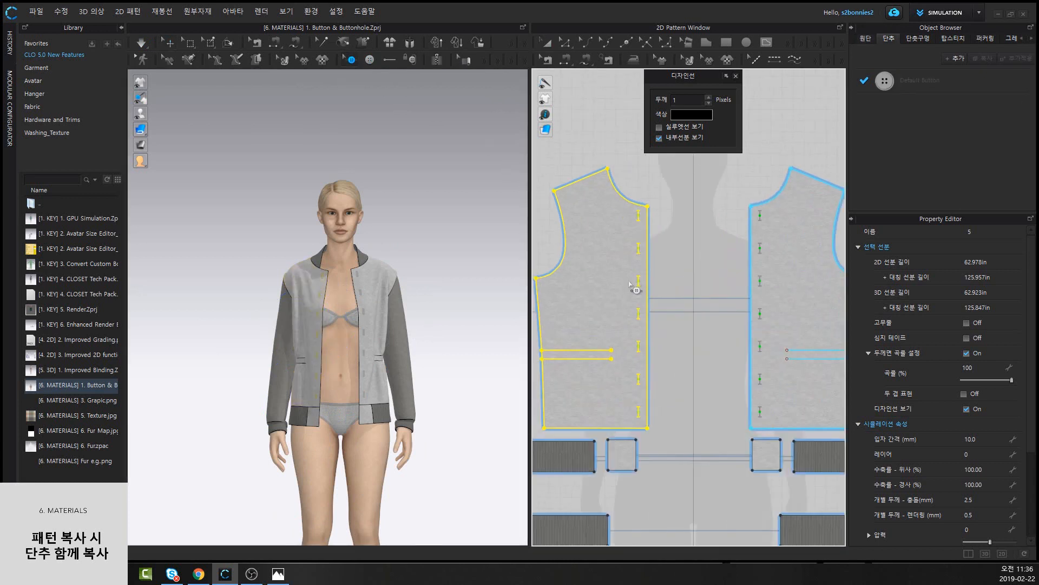
pyautogui.moveTo(691, 466); pyautogui.dragTo(622, 186)
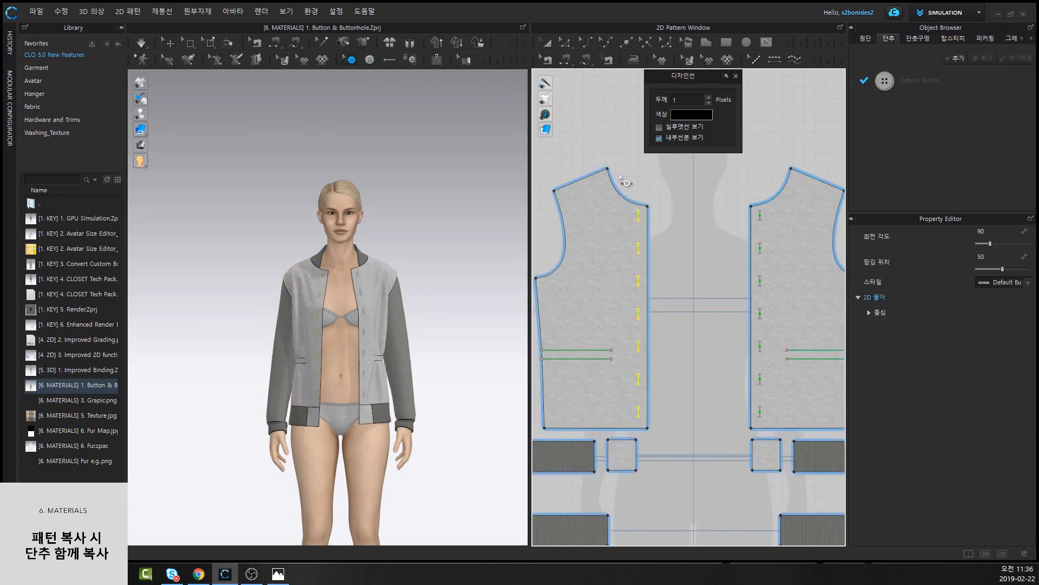
pyautogui.rightClick(640, 214)
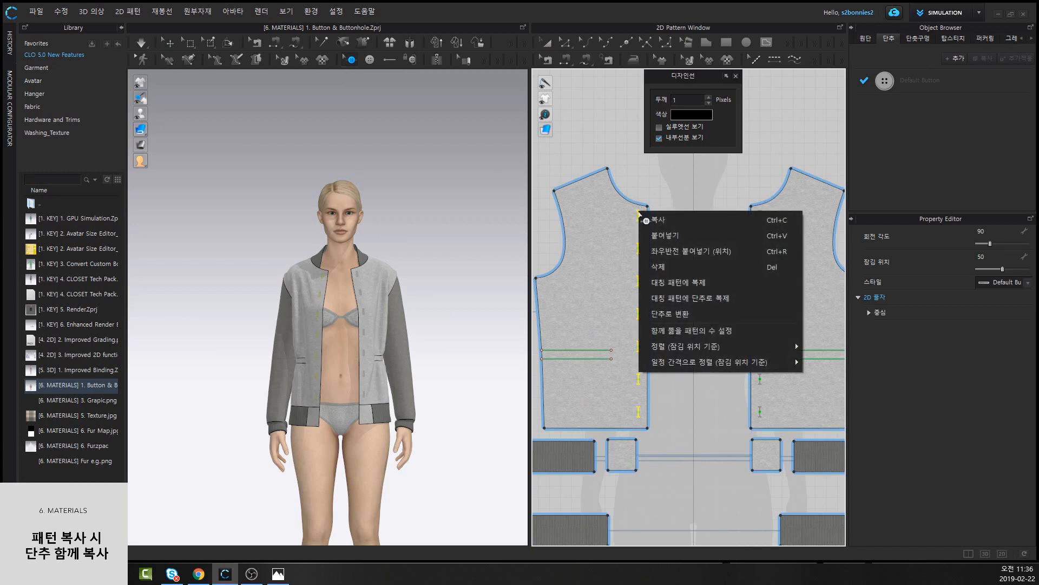
pyautogui.click(664, 315)
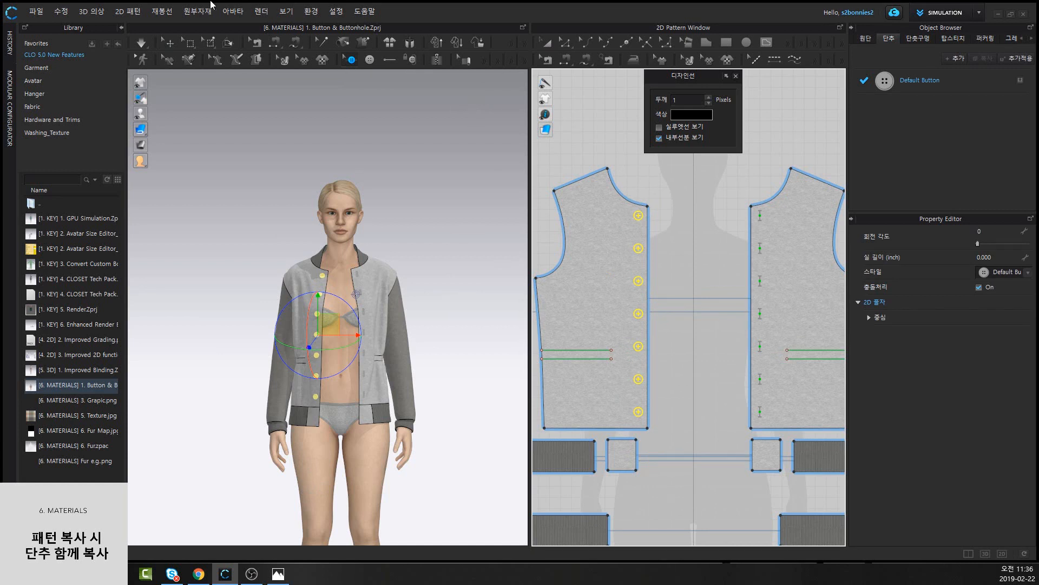
pyautogui.click(428, 355)
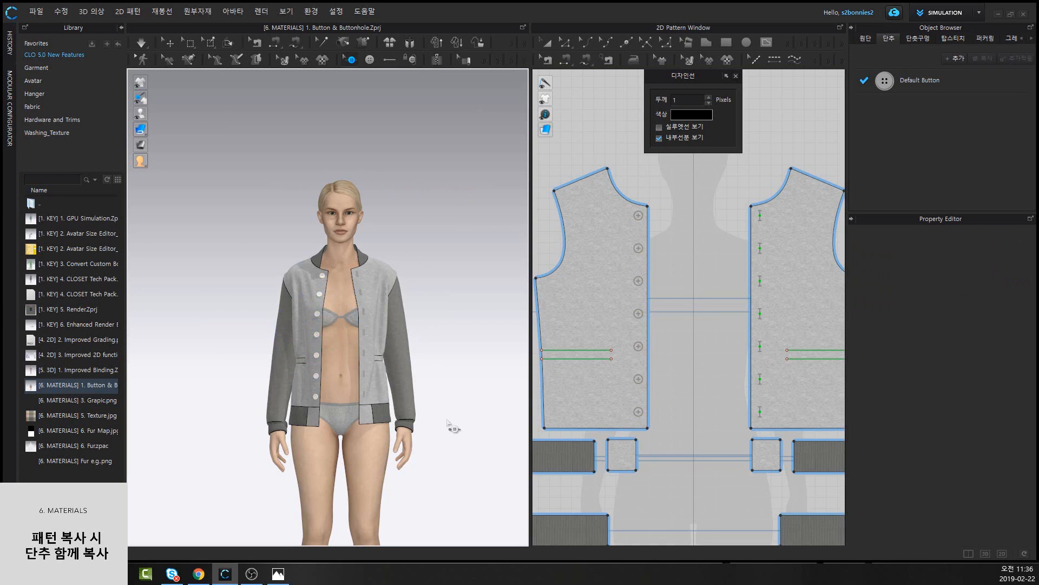
pyautogui.moveTo(448, 420); pyautogui.dragTo(446, 407, button='middle')
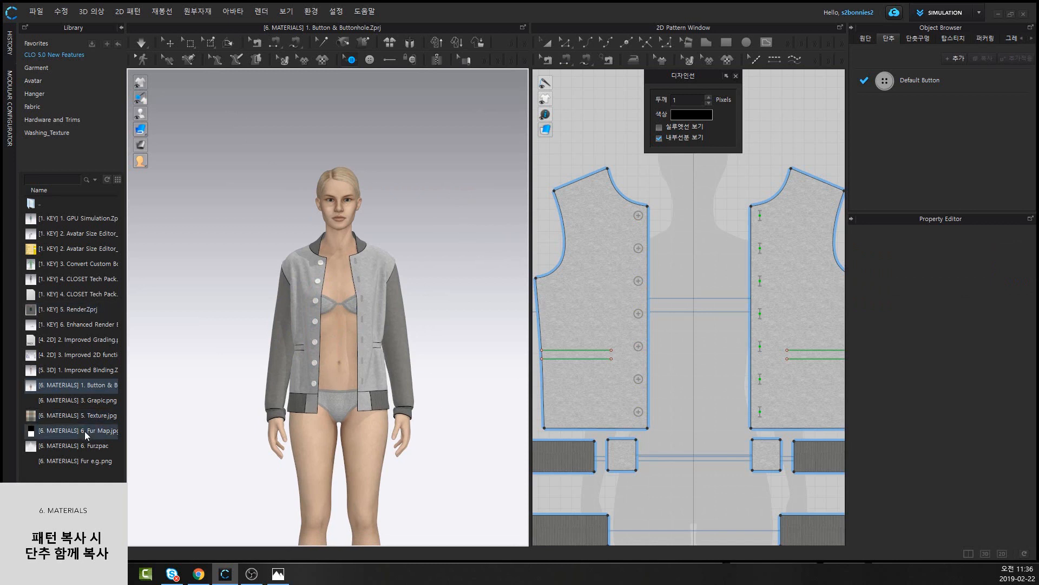
# Add "[6. MATERIALS] 3. Grapic.png" as a 3.472 × 4.305 in graphic on the buttoned front panel's chest and shift it slightly upward
pyautogui.rightClick(95, 401)
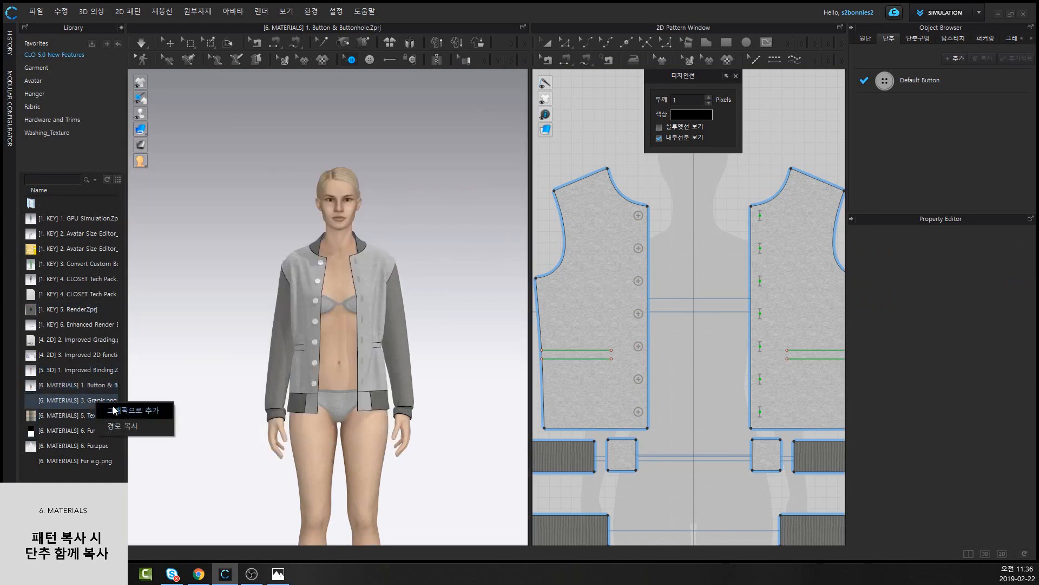
pyautogui.click(115, 411)
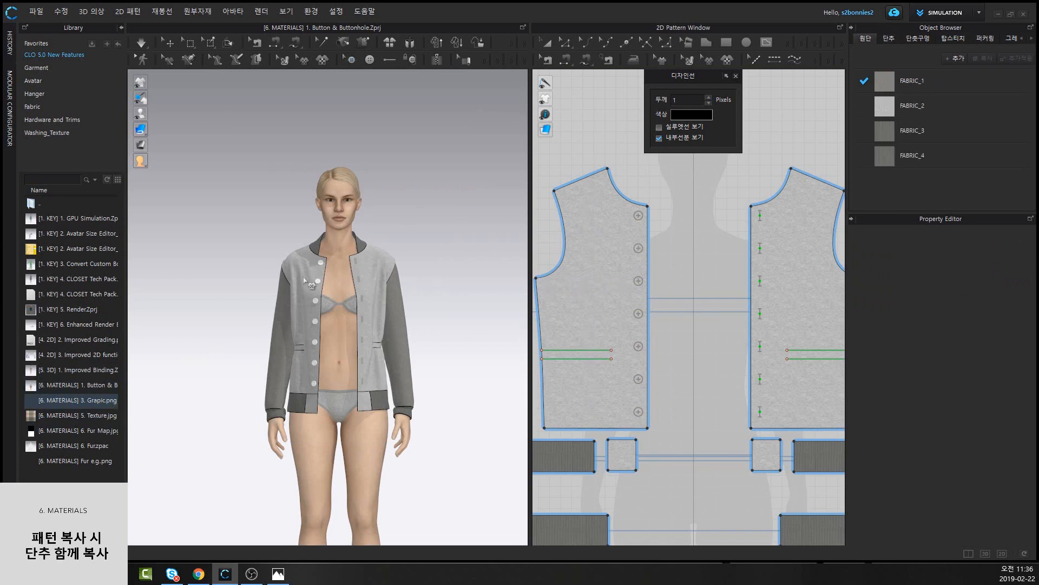
pyautogui.click(591, 263)
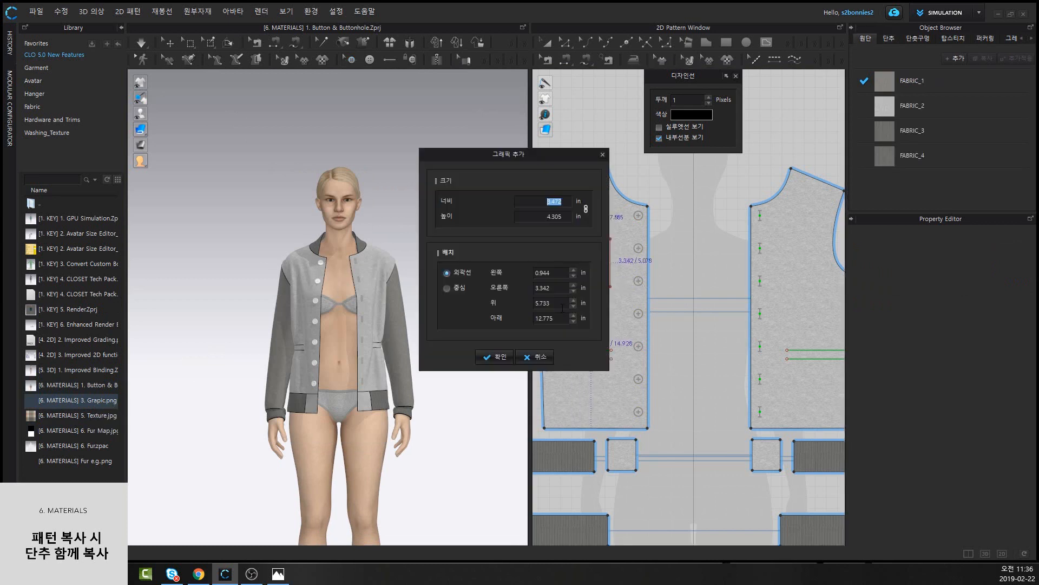
pyautogui.click(495, 357)
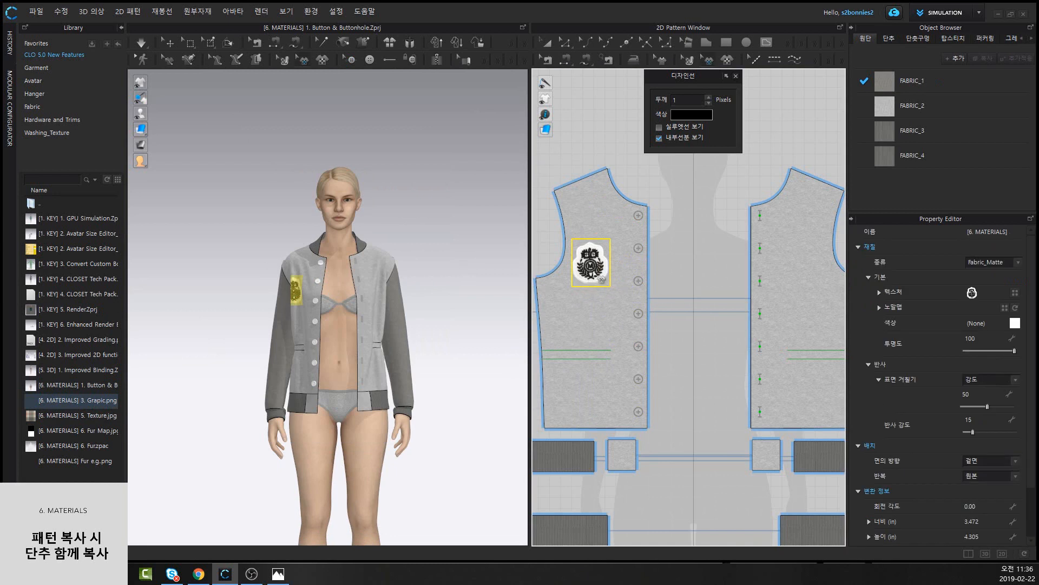
pyautogui.moveTo(601, 280); pyautogui.dragTo(606, 269)
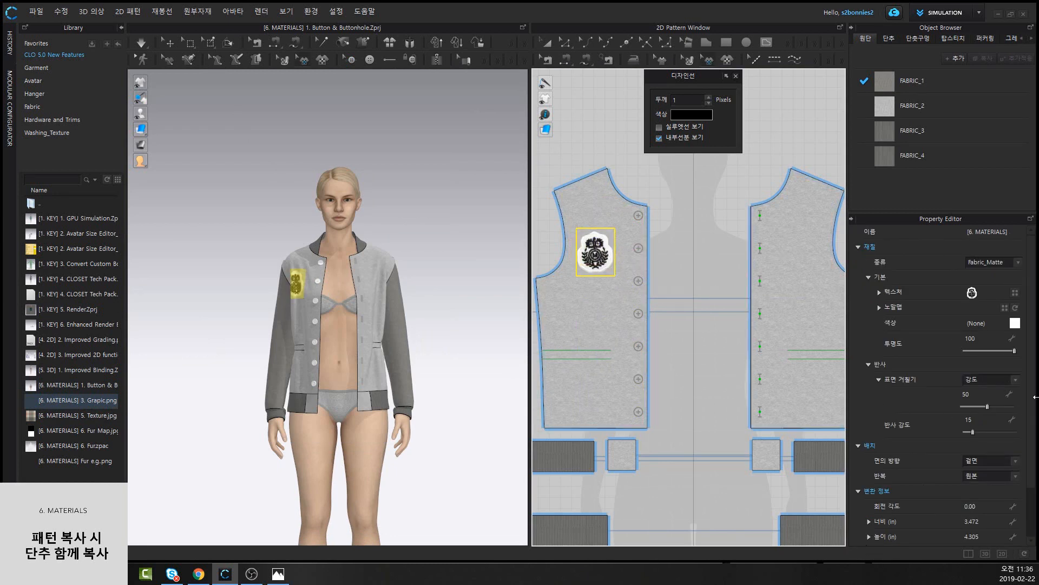
# Turn on the graphic's fixed ratio and set its width to 50 %
pyautogui.scroll(-2, 1034, 405)
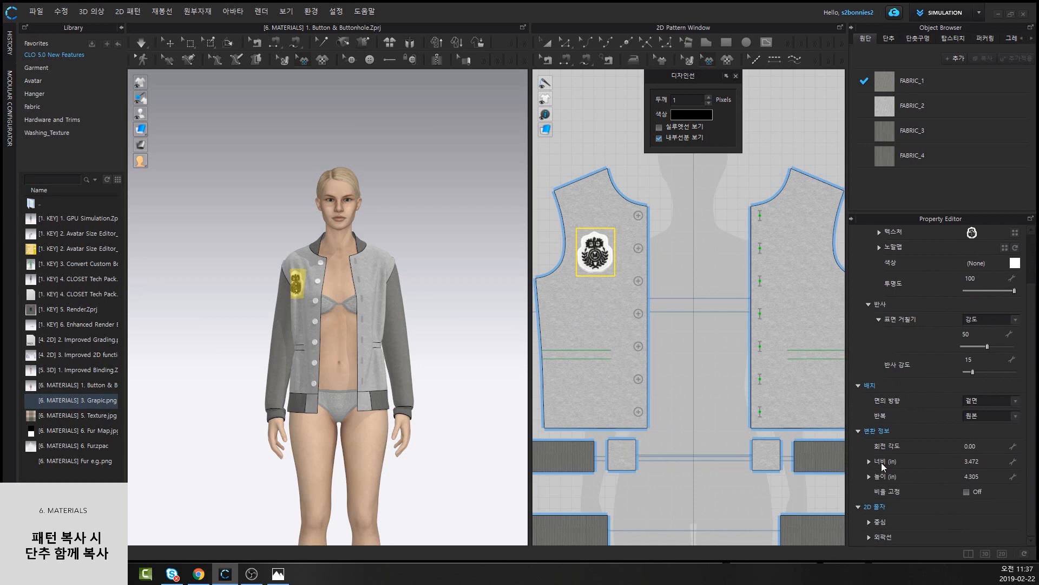
pyautogui.click(870, 461)
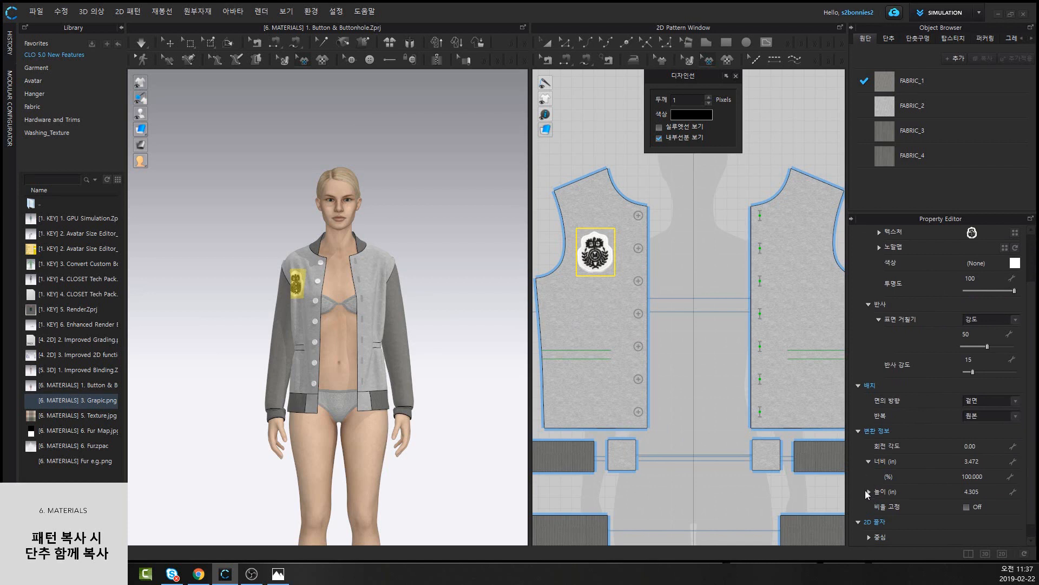
pyautogui.click(868, 492)
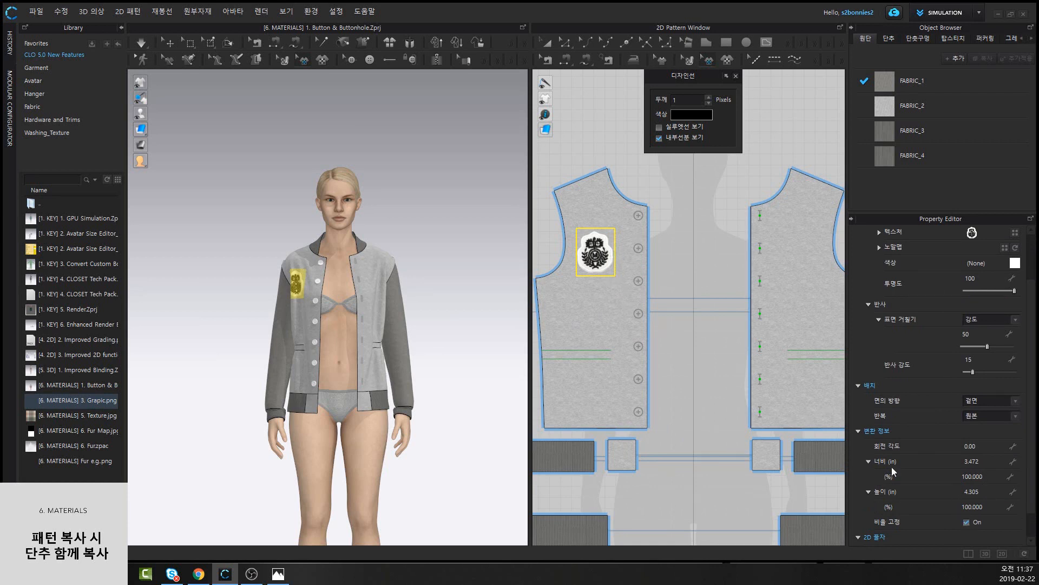
pyautogui.click(972, 476)
pyautogui.write('50')
pyautogui.press('Return')
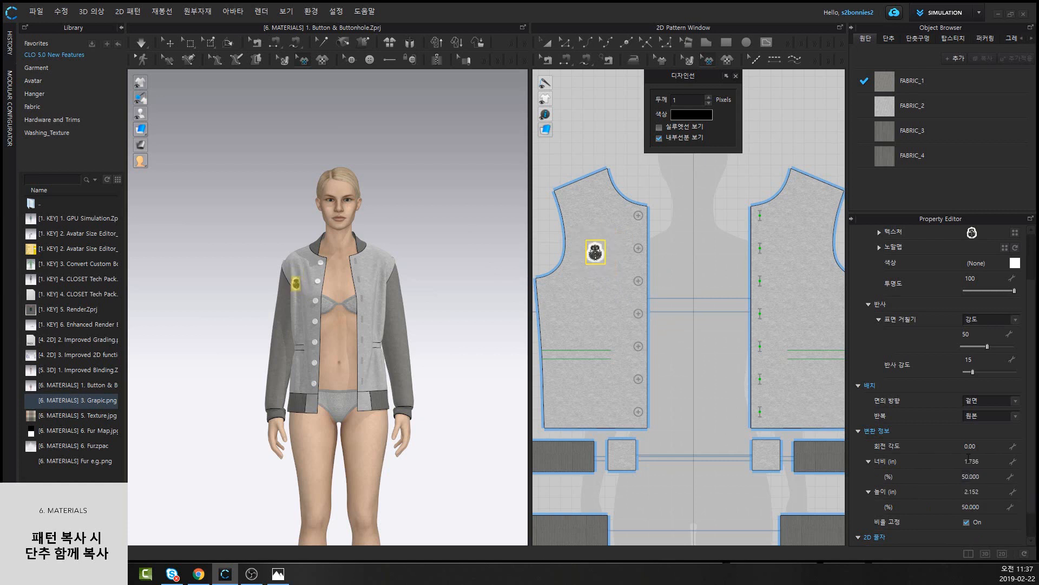
# Reposition the crest graphic on the chest, closer to the front edge and level with the gap between the two uppermost buttons
pyautogui.moveTo(604, 242); pyautogui.dragTo(612, 253)
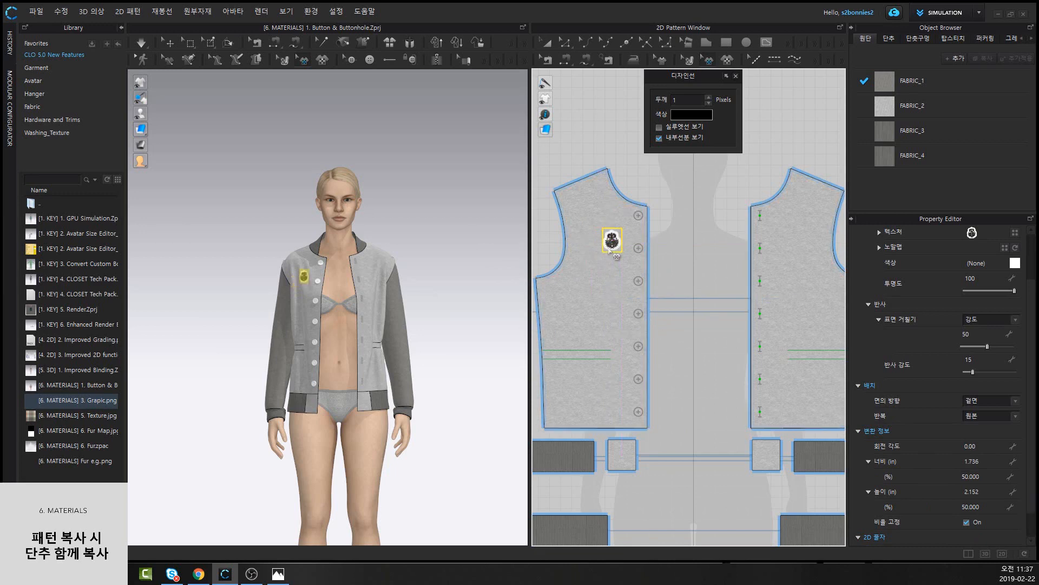
pyautogui.scroll(3, 593, 249)
pyautogui.scroll(4, 615, 231)
pyautogui.moveTo(616, 228); pyautogui.dragTo(688, 328, button='middle')
pyautogui.scroll(-2, 688, 328)
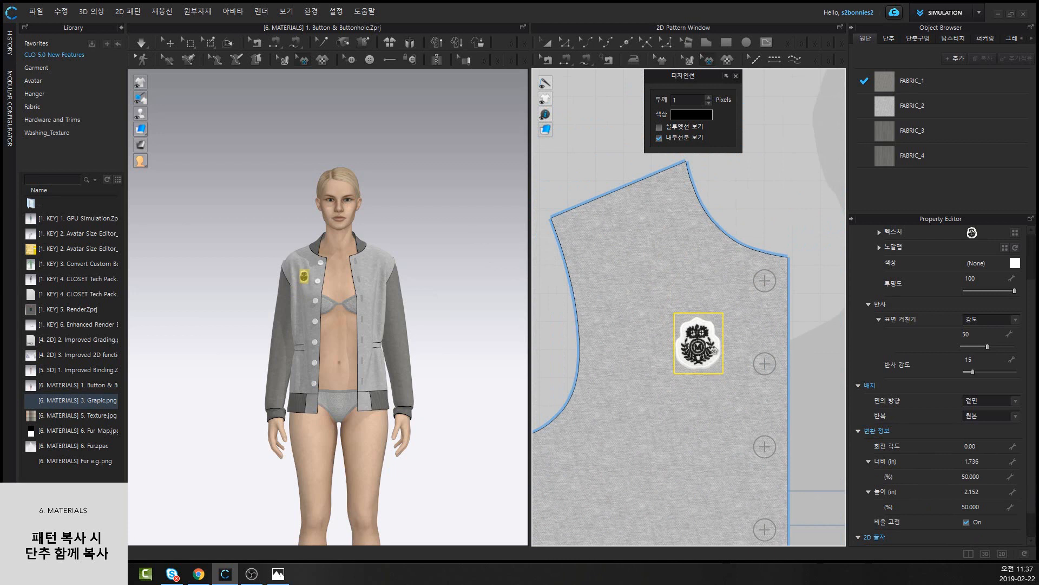
pyautogui.moveTo(713, 349); pyautogui.dragTo(689, 297)
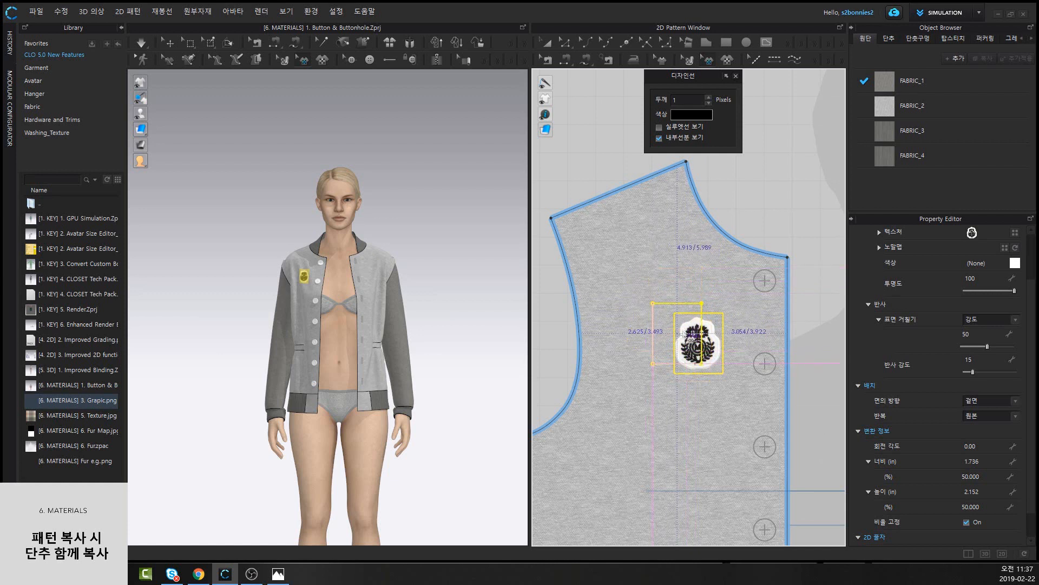
pyautogui.moveTo(699, 331)
pyautogui.mouseDown()
pyautogui.moveTo(695, 352)
pyautogui.moveTo(705, 341)
pyautogui.moveTo(698, 281)
pyautogui.moveTo(699, 330)
pyautogui.moveTo(692, 311)
pyautogui.moveTo(691, 221)
pyautogui.moveTo(696, 327)
pyautogui.moveTo(629, 321)
pyautogui.moveTo(692, 340)
pyautogui.moveTo(709, 374)
pyautogui.moveTo(633, 295)
pyautogui.moveTo(674, 352)
pyautogui.moveTo(630, 295)
pyautogui.moveTo(693, 357)
pyautogui.moveTo(677, 265)
pyautogui.moveTo(669, 341)
pyautogui.moveTo(731, 251)
pyautogui.moveTo(649, 311)
pyautogui.moveTo(592, 250)
pyautogui.moveTo(650, 325)
pyautogui.moveTo(699, 322)
pyautogui.mouseUp()
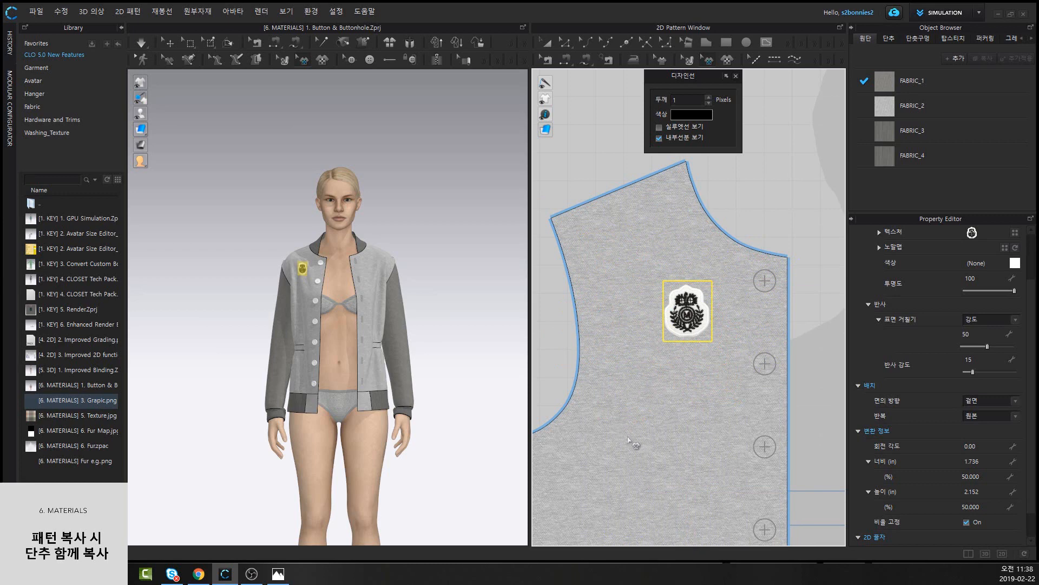
# Close the design line settings and apply the plaid "[6. MATERIALS] 5. Texture.jpg" to FABRIC_2
pyautogui.scroll(-6, 698, 390)
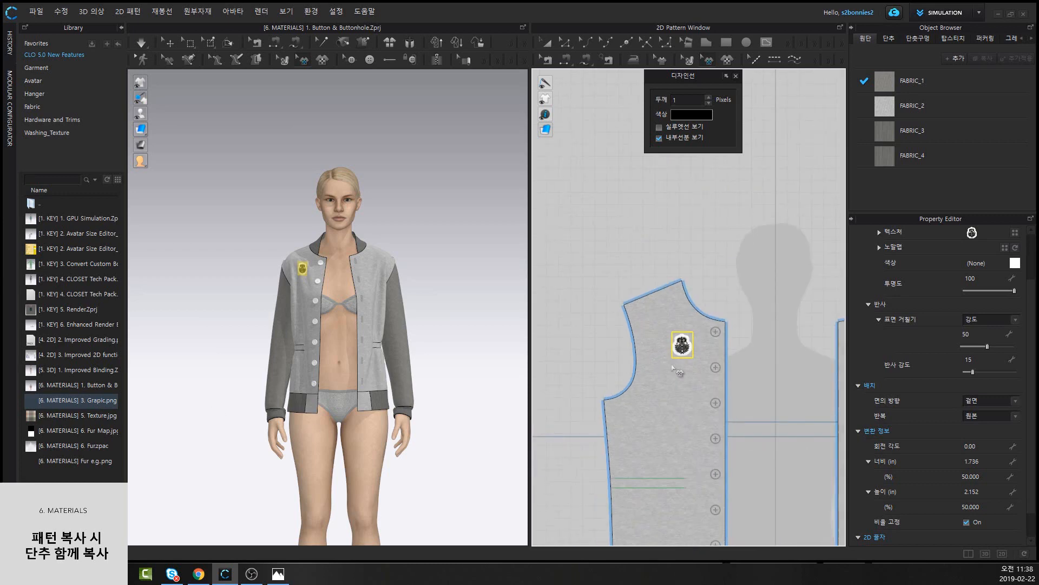
pyautogui.click(737, 76)
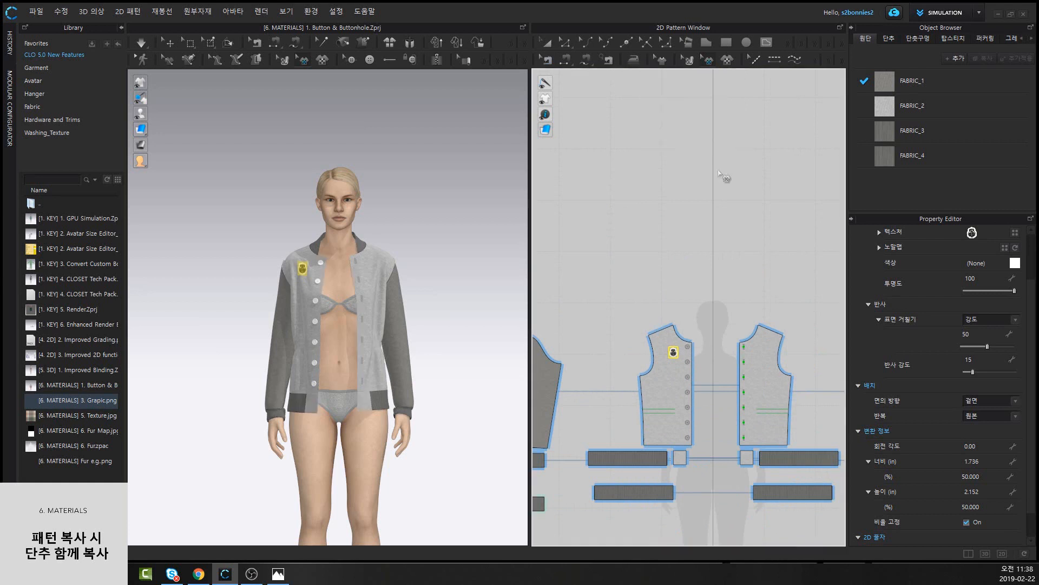
pyautogui.moveTo(671, 283); pyautogui.dragTo(614, 180, button='middle')
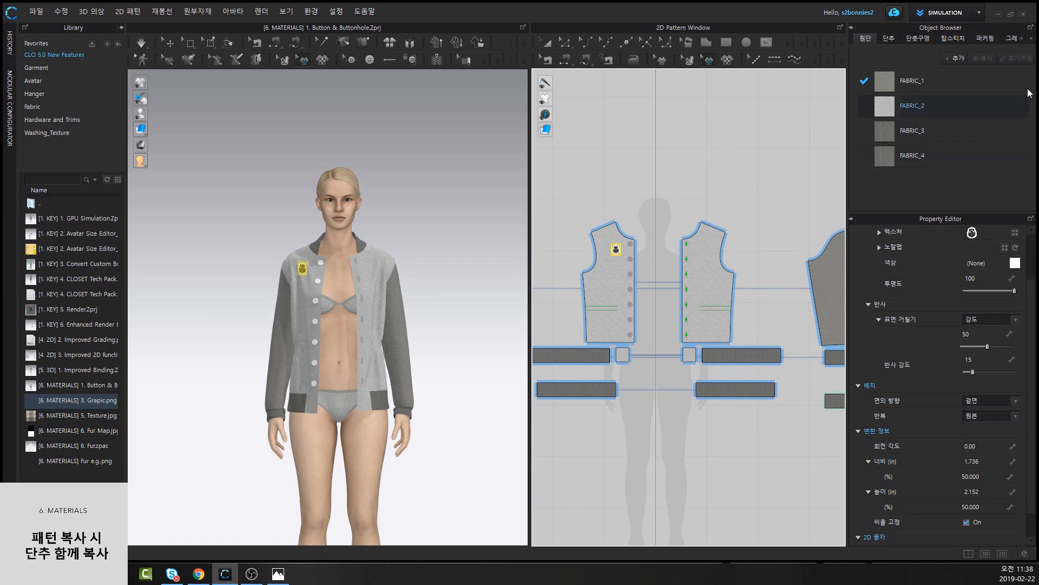
pyautogui.click(901, 113)
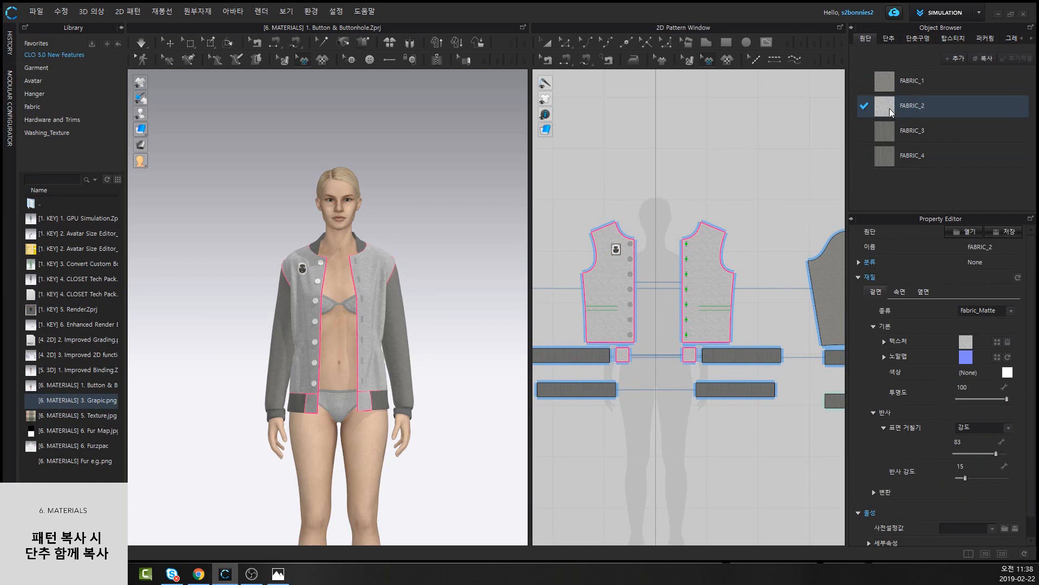
# Switch to Print Layout mode and bring up the FABRIC_2 layout to inspect the pattern pieces on the plaid fabric
pyautogui.click(980, 14)
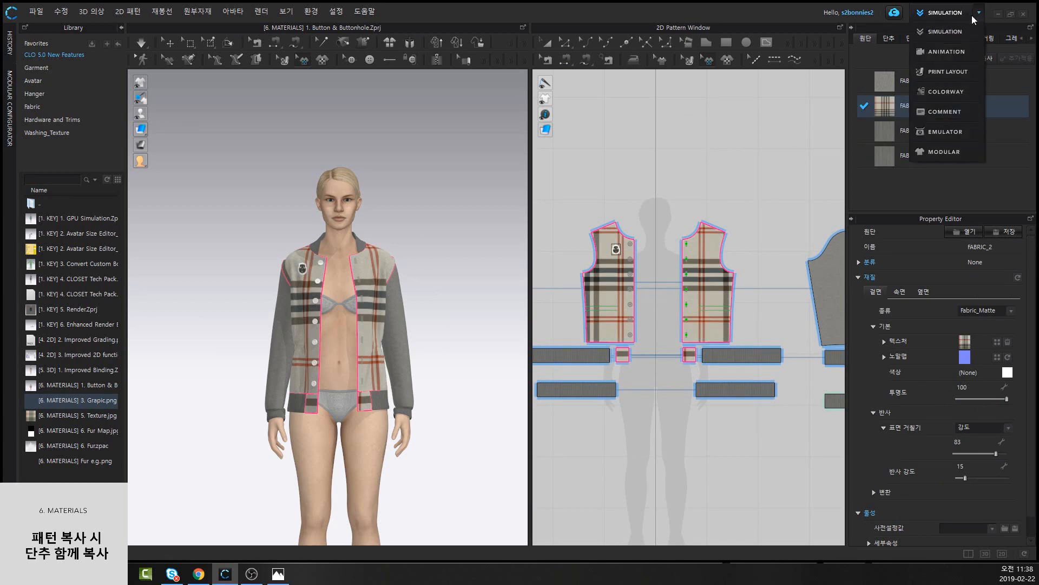
pyautogui.click(958, 76)
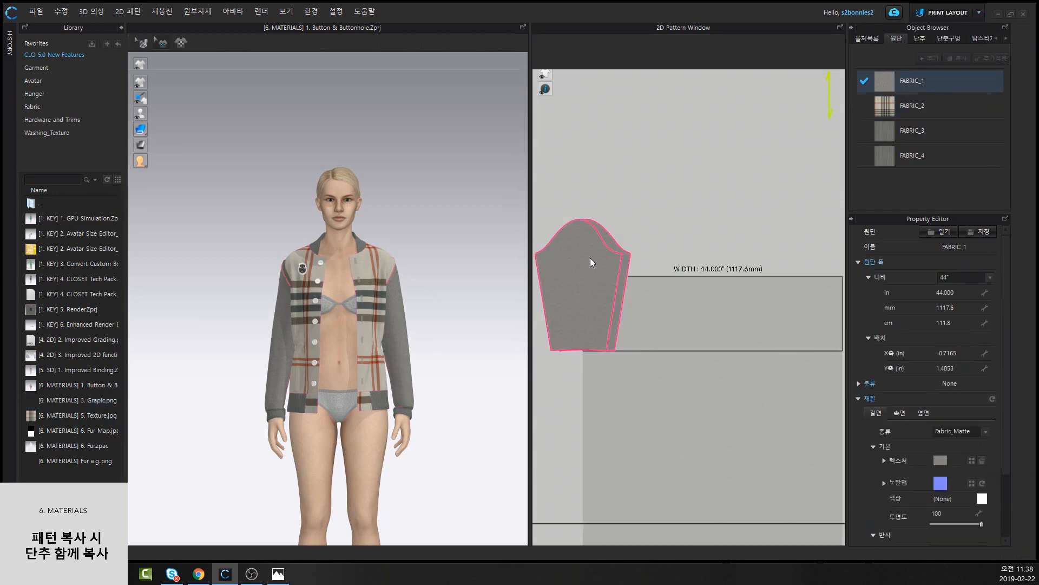
pyautogui.click(623, 40)
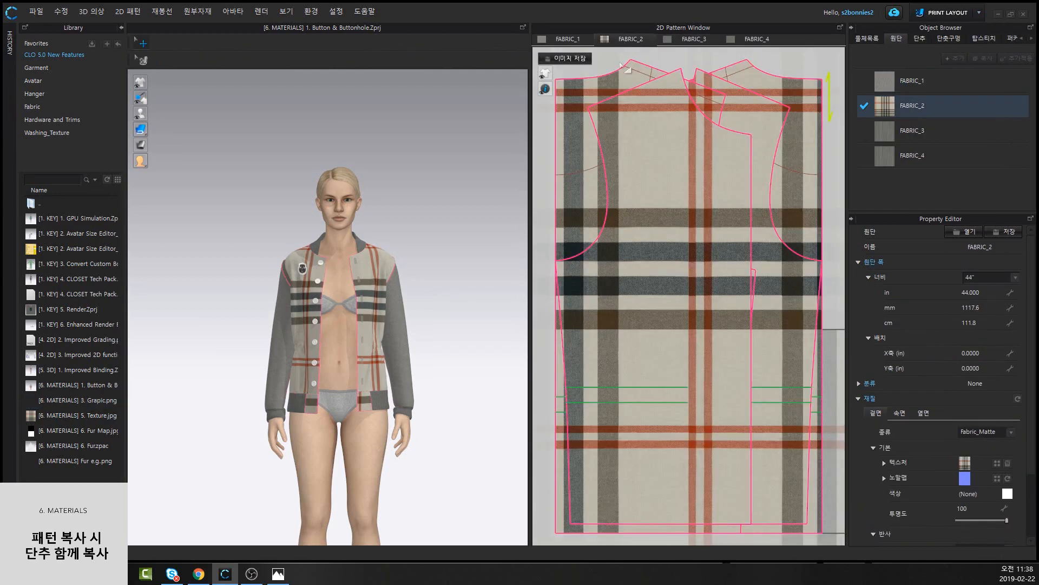
pyautogui.moveTo(691, 424); pyautogui.dragTo(525, 183, button='middle')
pyautogui.scroll(-4, 650, 282)
pyautogui.moveTo(691, 352); pyautogui.dragTo(678, 255, button='middle')
pyautogui.moveTo(659, 215); pyautogui.dragTo(669, 365, button='middle')
pyautogui.moveTo(699, 447); pyautogui.dragTo(609, 375, button='middle')
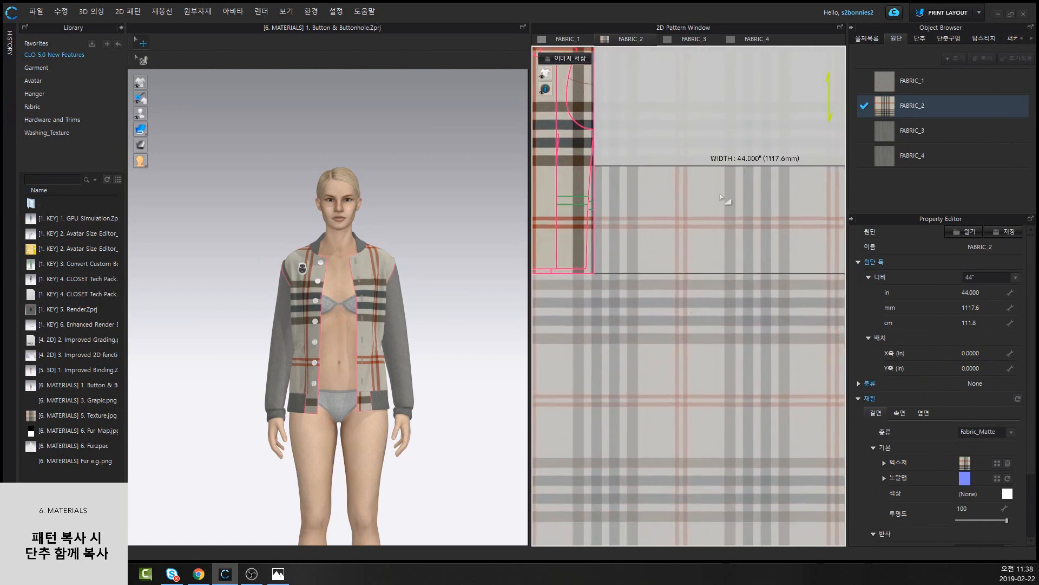
# Set the X-axis placement of FABRIC_2 to 50 in to shift its plaid within the print layout
pyautogui.moveTo(726, 199); pyautogui.dragTo(751, 267, button='middle')
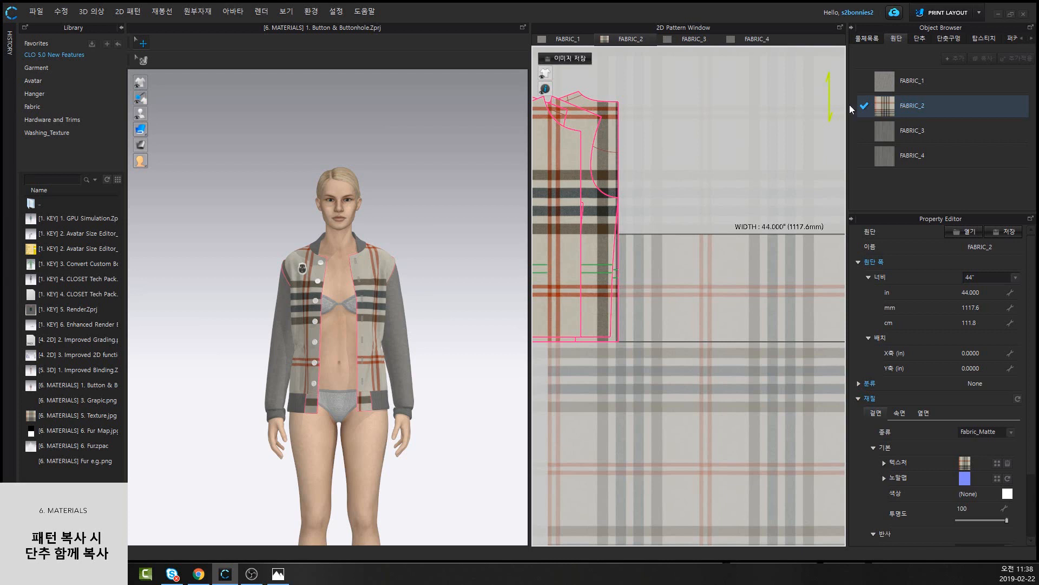
pyautogui.moveTo(661, 317); pyautogui.dragTo(741, 277, button='middle')
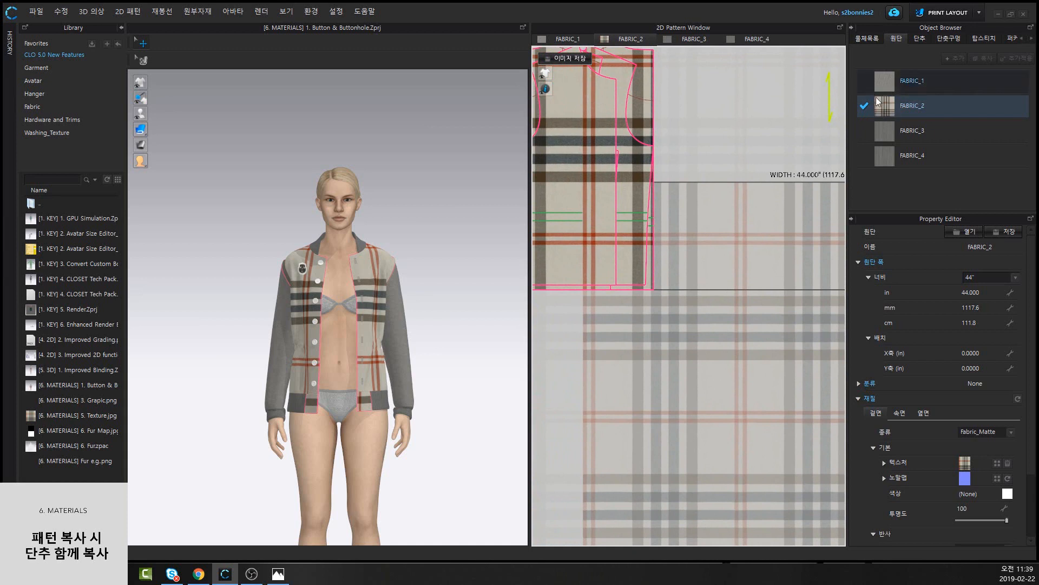
pyautogui.moveTo(679, 295); pyautogui.dragTo(631, 280, button='right')
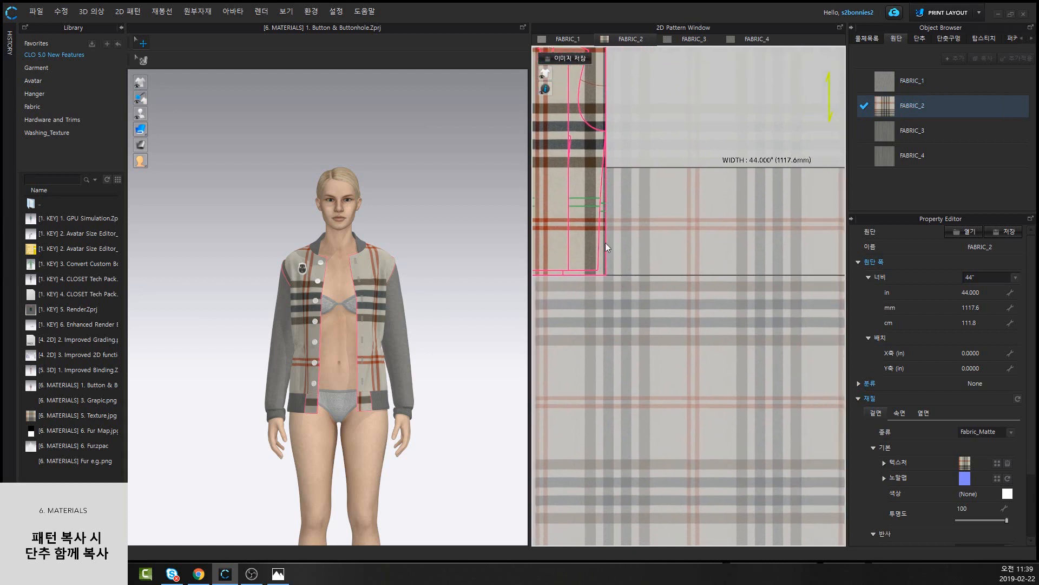
pyautogui.scroll(-3, 978, 448)
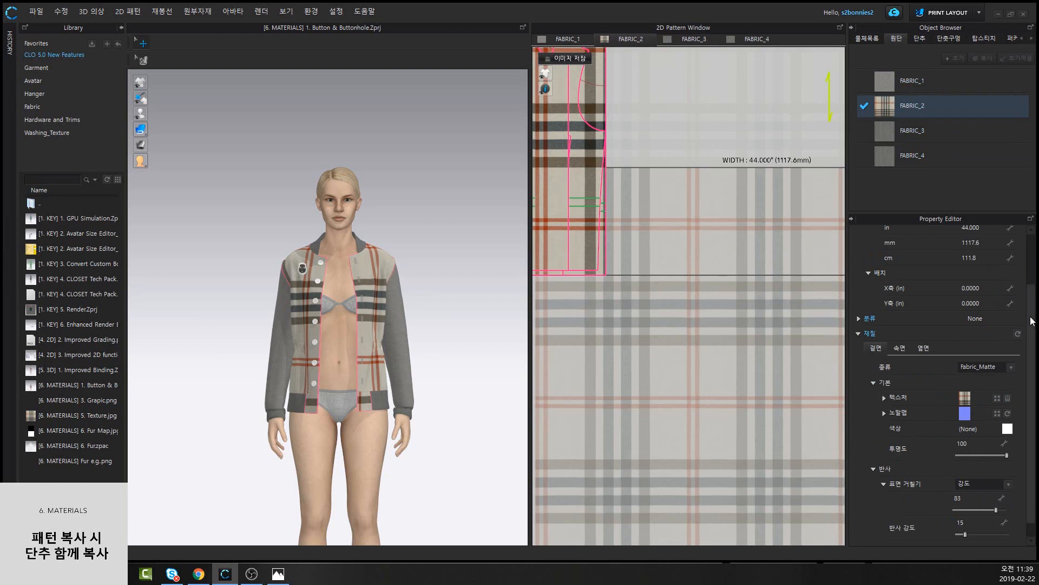
pyautogui.scroll(3, 1002, 271)
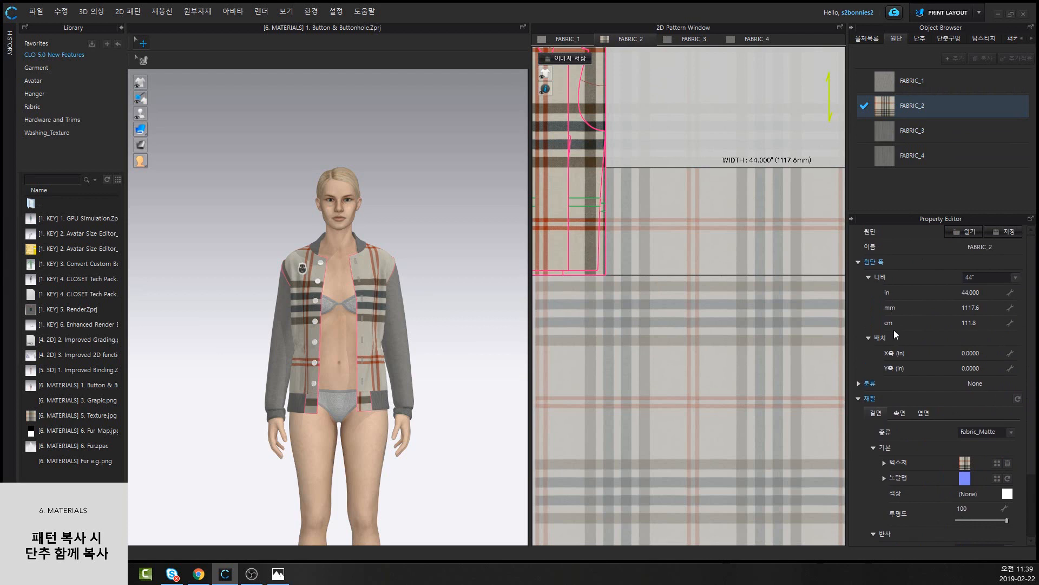
pyautogui.click(981, 353)
pyautogui.write('50')
pyautogui.press('Return')
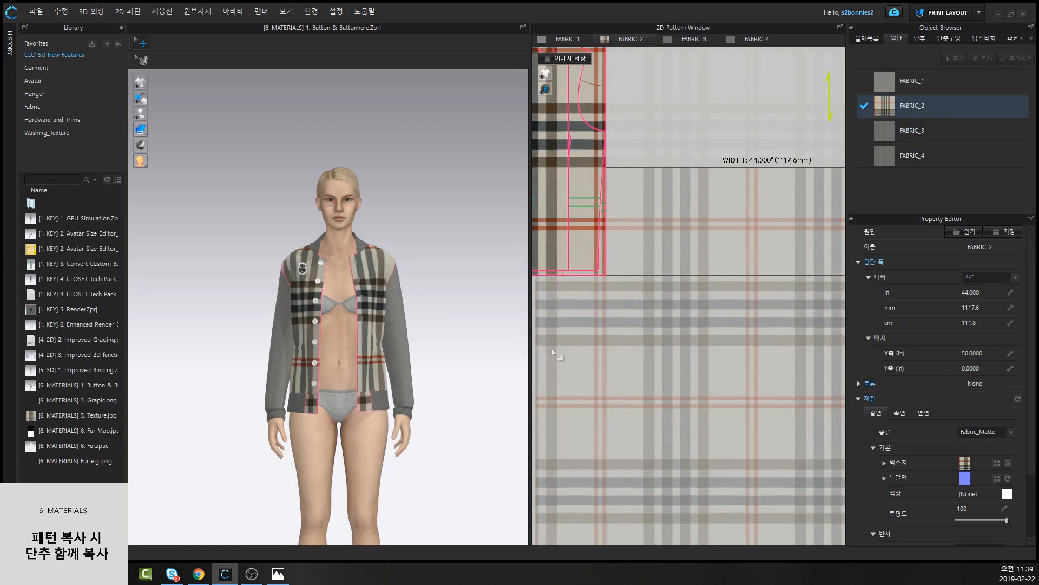
pyautogui.moveTo(616, 295); pyautogui.dragTo(648, 303, button='middle')
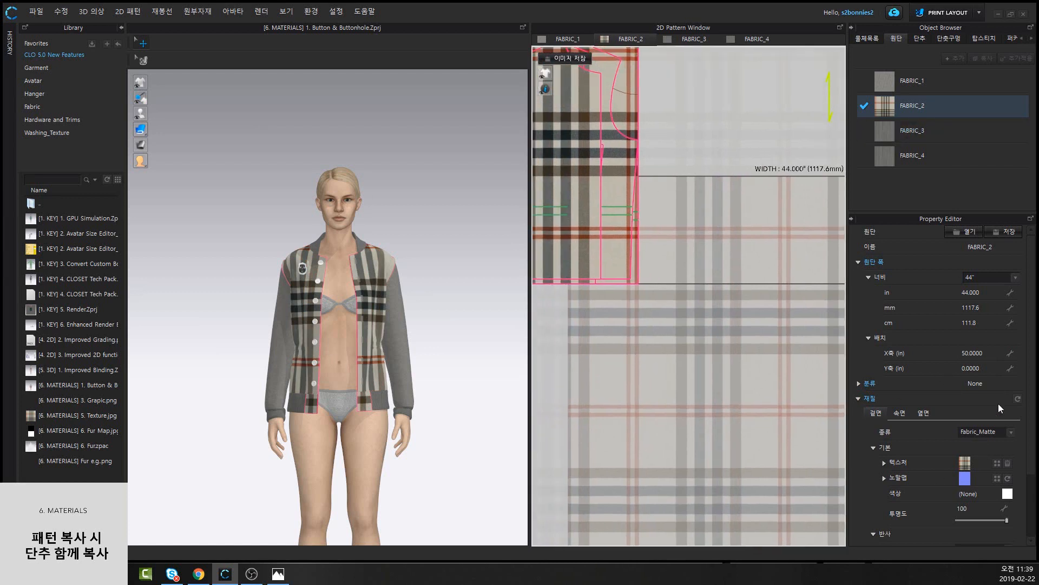
pyautogui.click(990, 352)
pyautogui.press('Return')
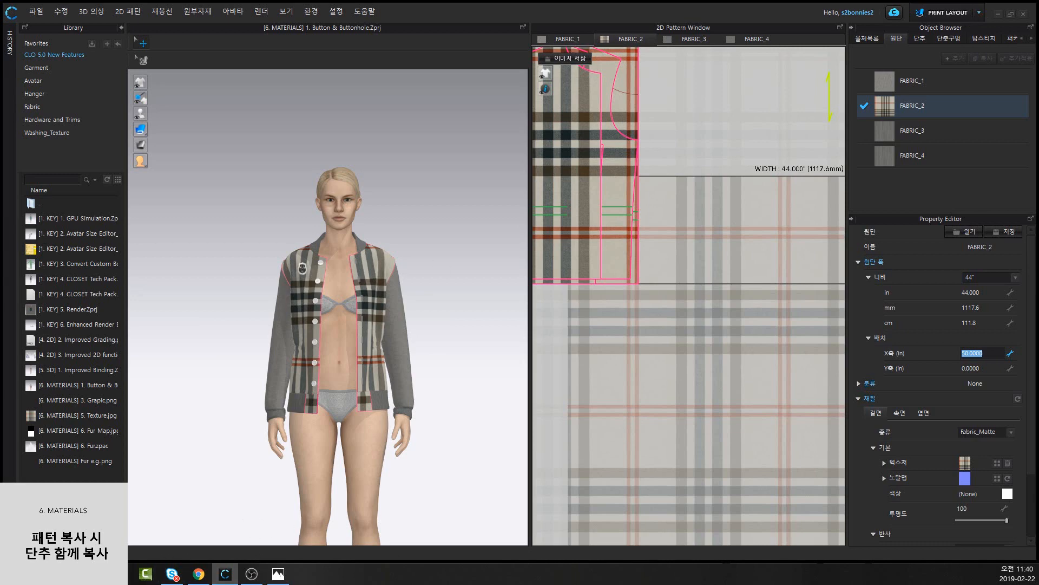
# Open "[6. MATERIALS] Fur e.g..png" from the CLO 5.0 New Features folder, examine the fur map comparison, and return to the jacket project
pyautogui.click(119, 574)
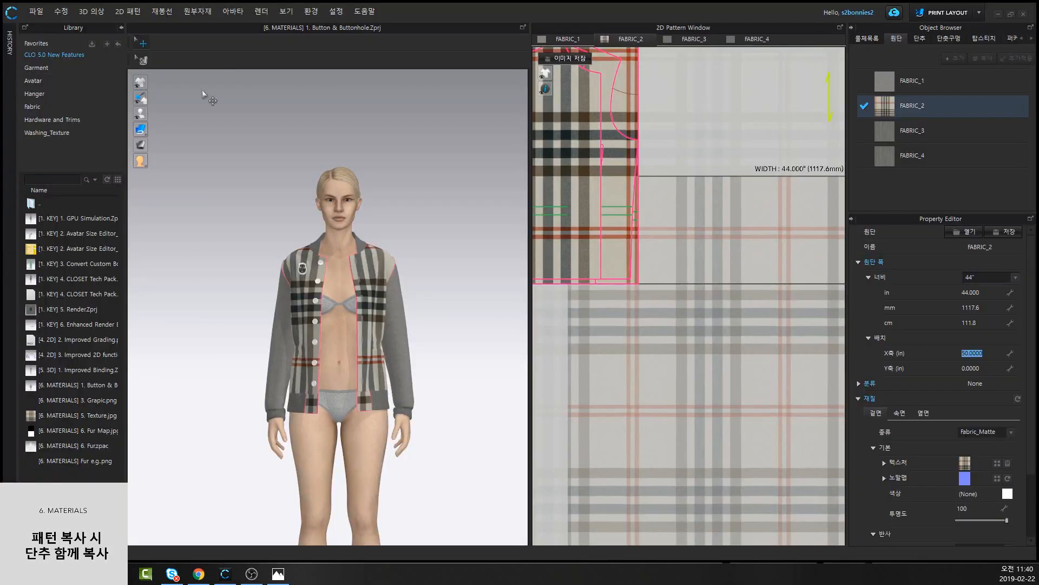
pyautogui.moveTo(1038, 201); pyautogui.dragTo(642, 106)
pyautogui.click(389, 222)
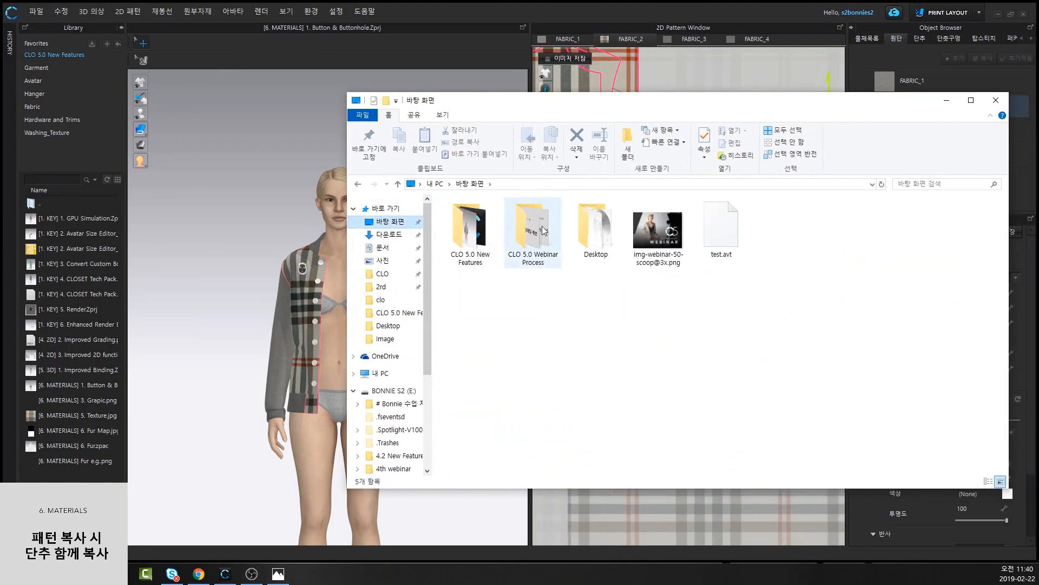
pyautogui.doubleClick(470, 230)
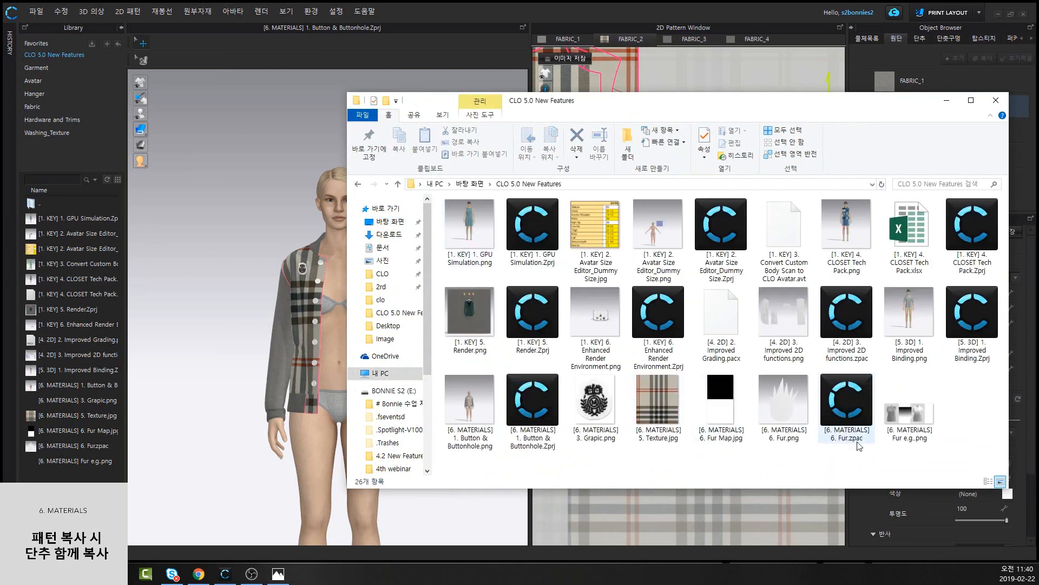
pyautogui.click(900, 422)
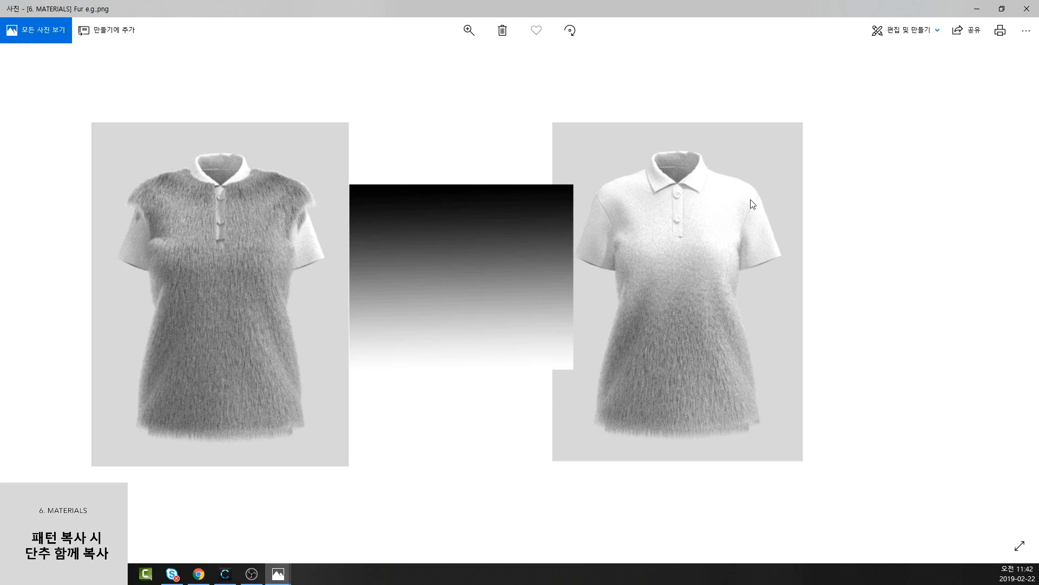
pyautogui.click(978, 9)
pyautogui.click(263, 207)
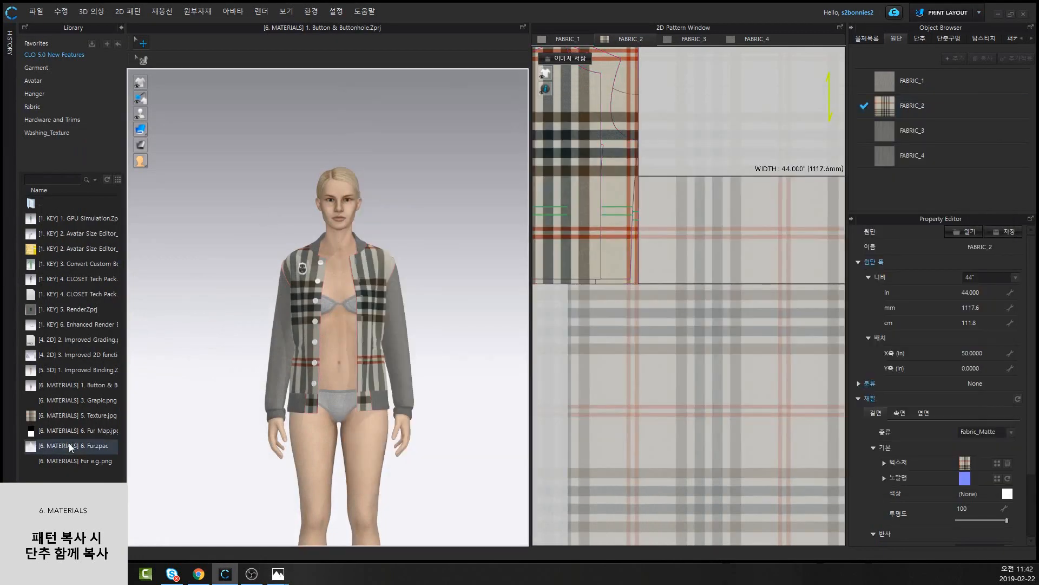
# Add the garment "[6. MATERIALS] 6. Fur.zpac" to the current project and switch to Simulation mode
pyautogui.rightClick(83, 443)
pyautogui.click(107, 451)
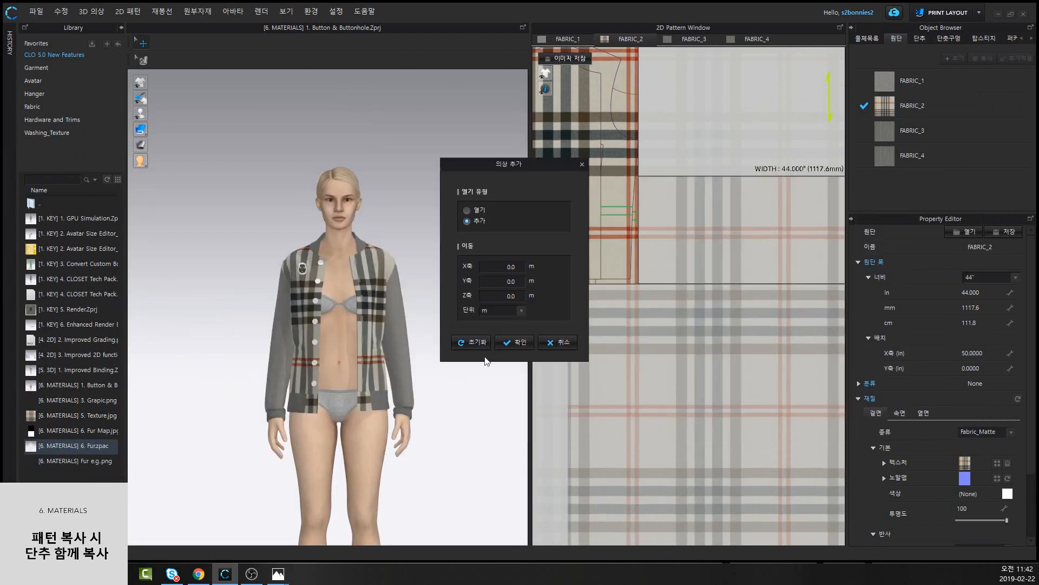
pyautogui.click(514, 343)
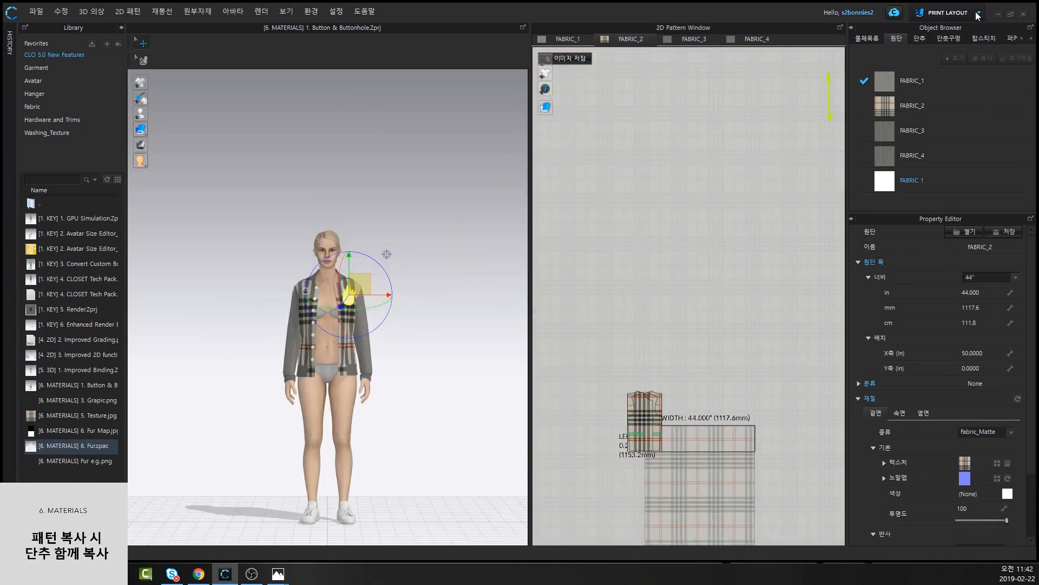
pyautogui.click(980, 17)
pyautogui.click(945, 33)
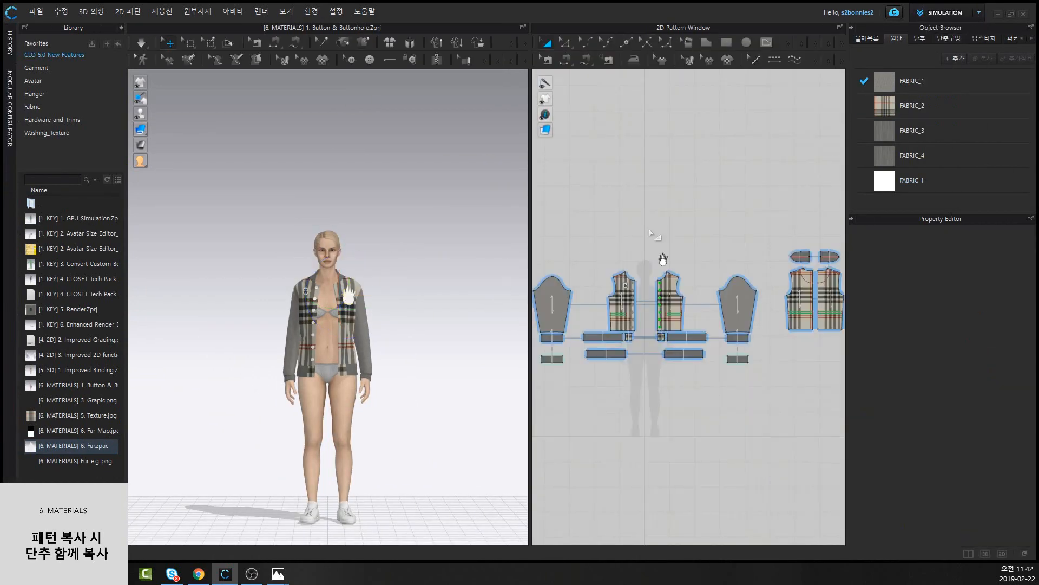
# Set FABRIC 1's material type to Fur (Render Only) and expand the basic map settings of the fur shape
pyautogui.click(931, 181)
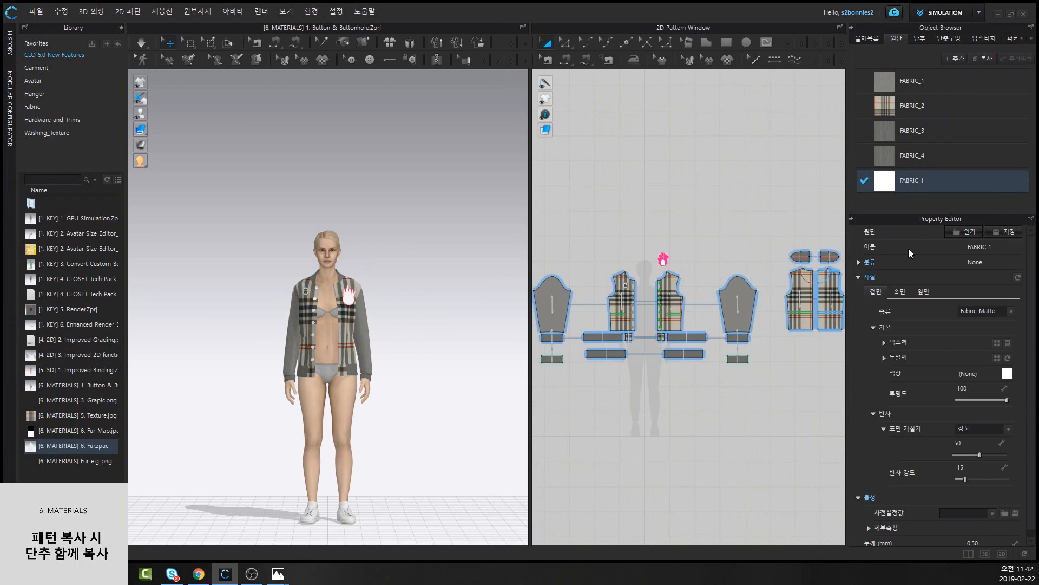
pyautogui.click(1008, 309)
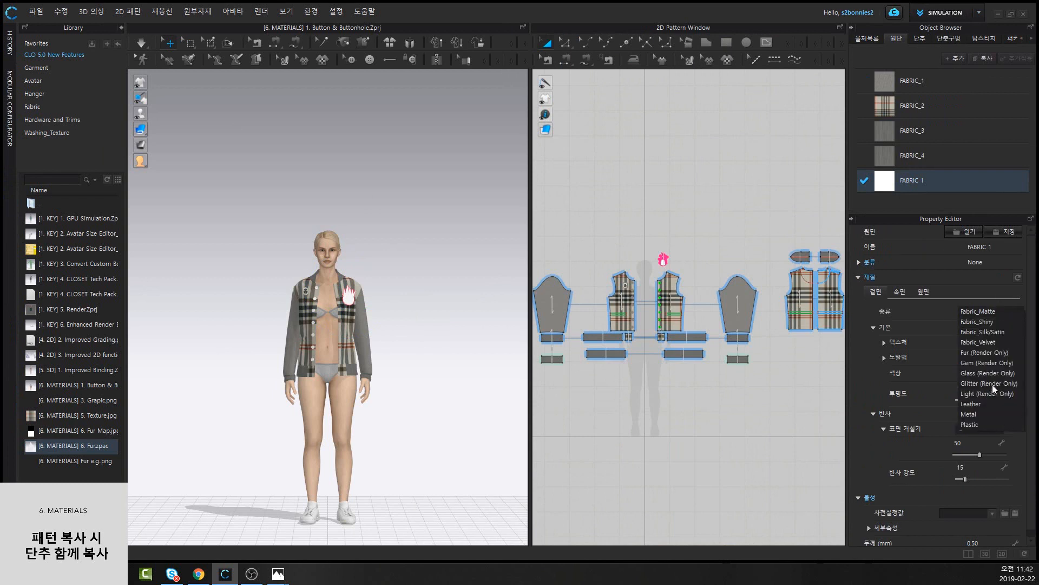
pyautogui.click(987, 352)
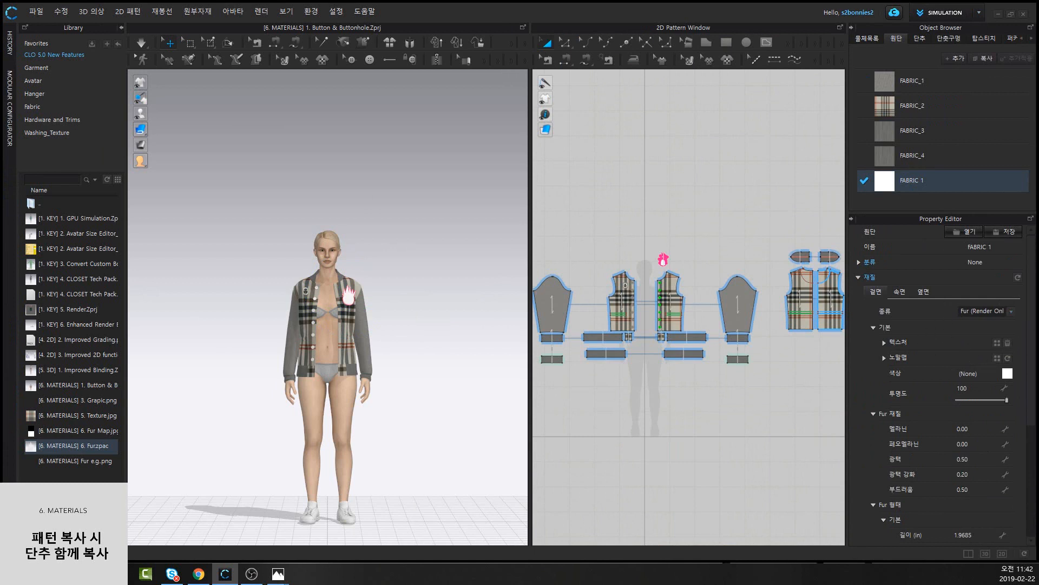
pyautogui.scroll(-5, 1032, 386)
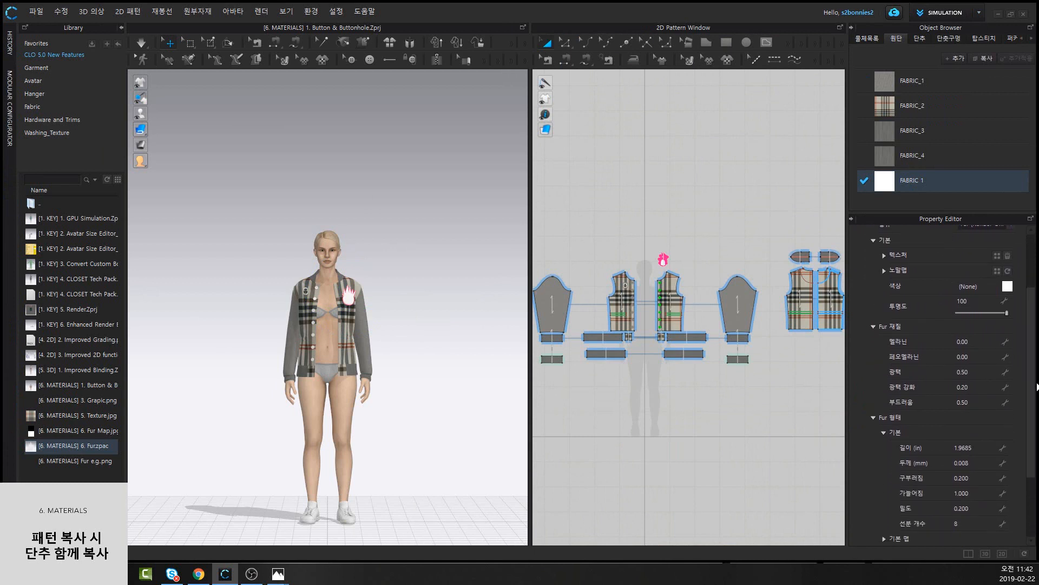
pyautogui.scroll(-5, 1038, 387)
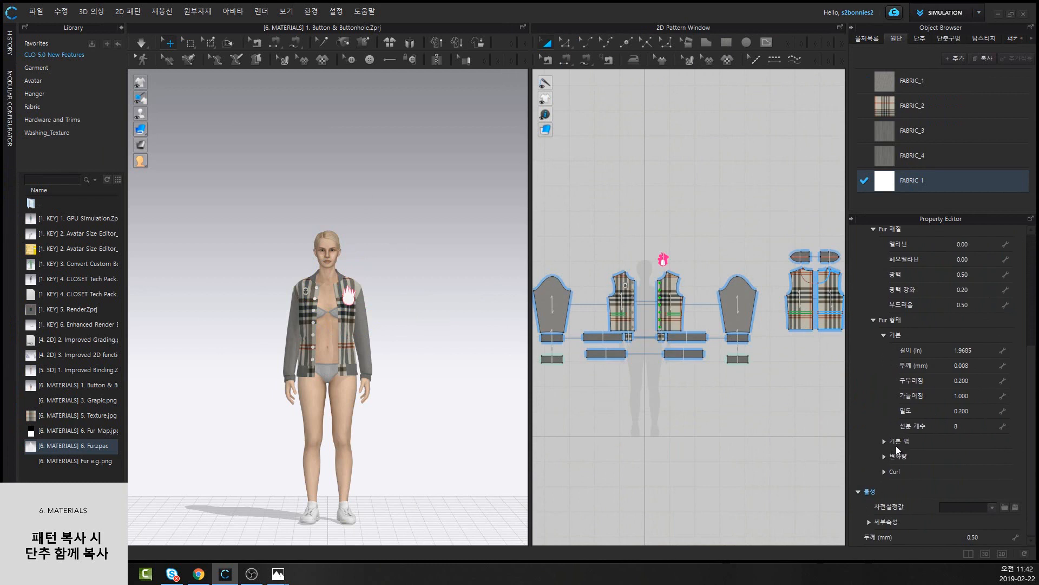
pyautogui.click(885, 441)
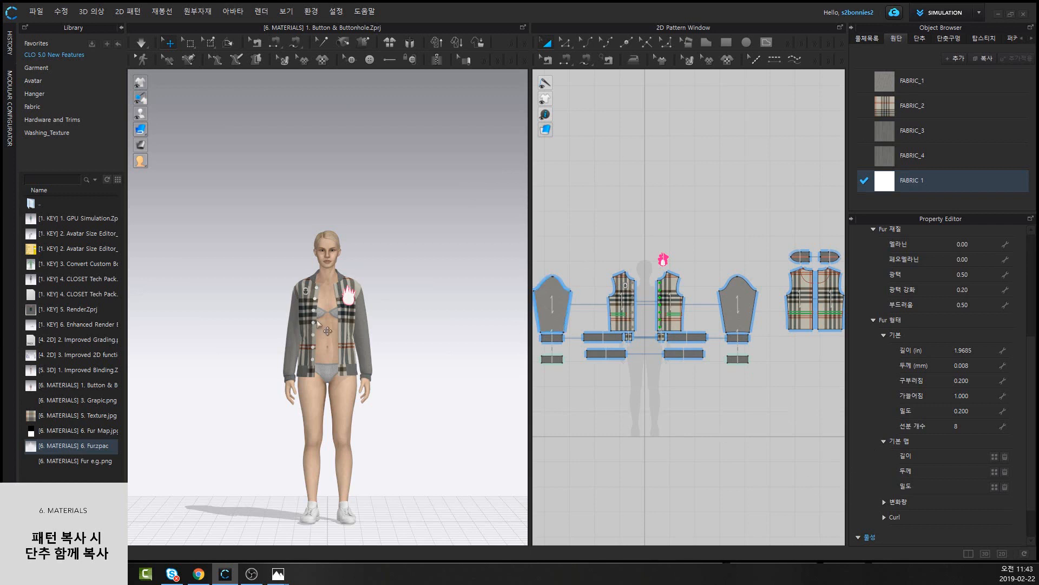
# Assign "[6. MATERIALS] 6. Fur Map.jpg" as the length, thickness and density maps of FABRIC 1's fur
pyautogui.scroll(3, 435, 303)
pyautogui.scroll(2, 433, 298)
pyautogui.scroll(3, 370, 282)
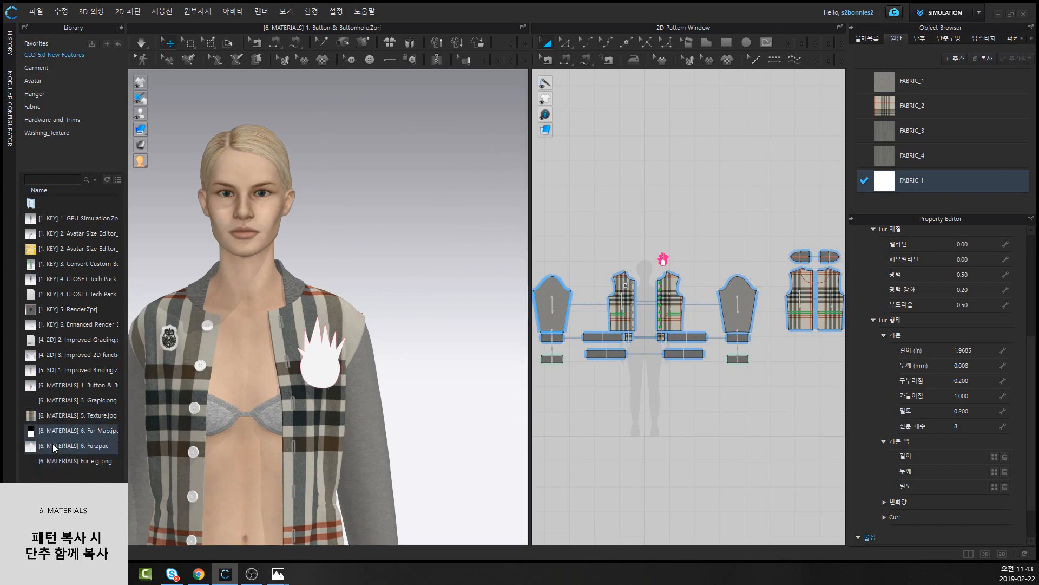
pyautogui.moveTo(34, 433)
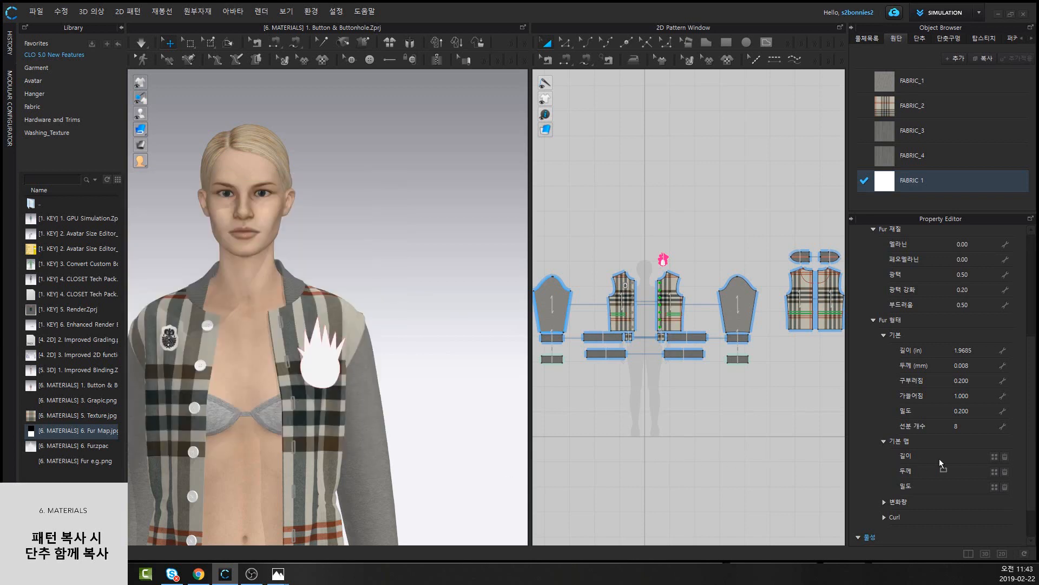
pyautogui.moveTo(335, 483); pyautogui.dragTo(961, 457)
pyautogui.moveTo(54, 433); pyautogui.dragTo(960, 471)
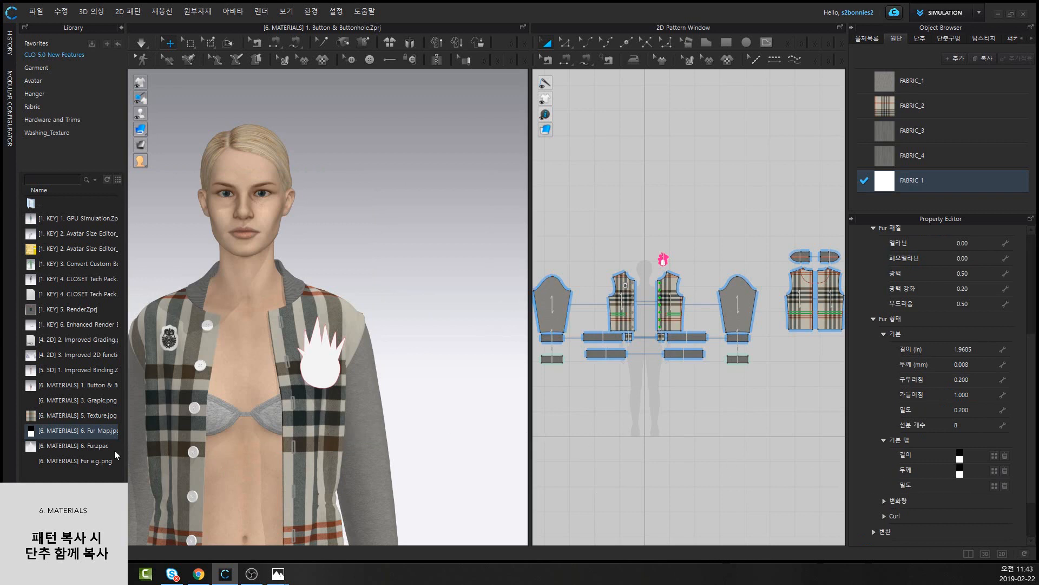
pyautogui.moveTo(86, 434); pyautogui.dragTo(961, 487)
# Set the colour of the fur fabric FABRIC 1 to dark red, 7F0505
pyautogui.scroll(5, 301, 279)
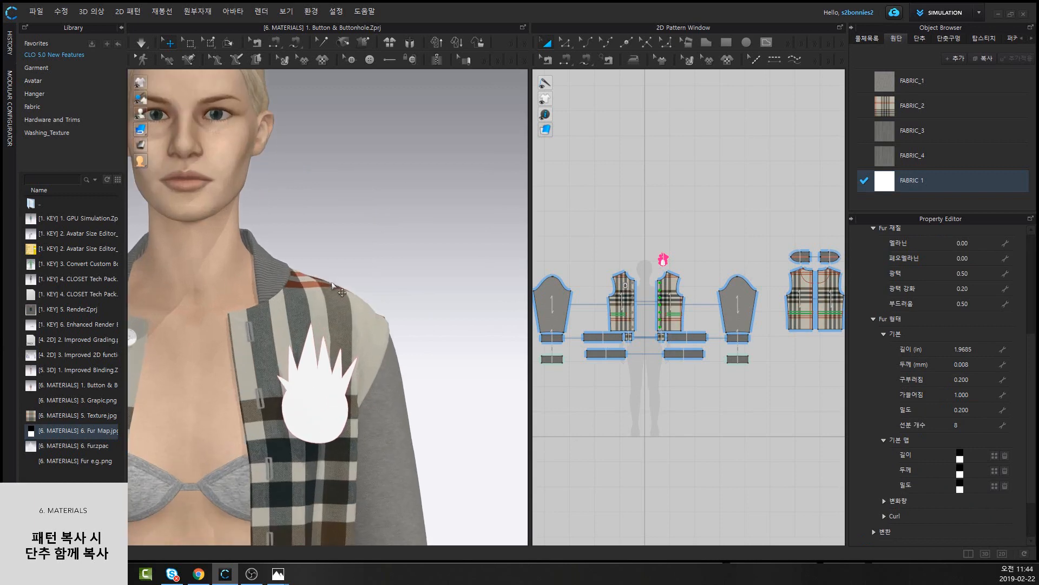
pyautogui.rightClick(575, 402)
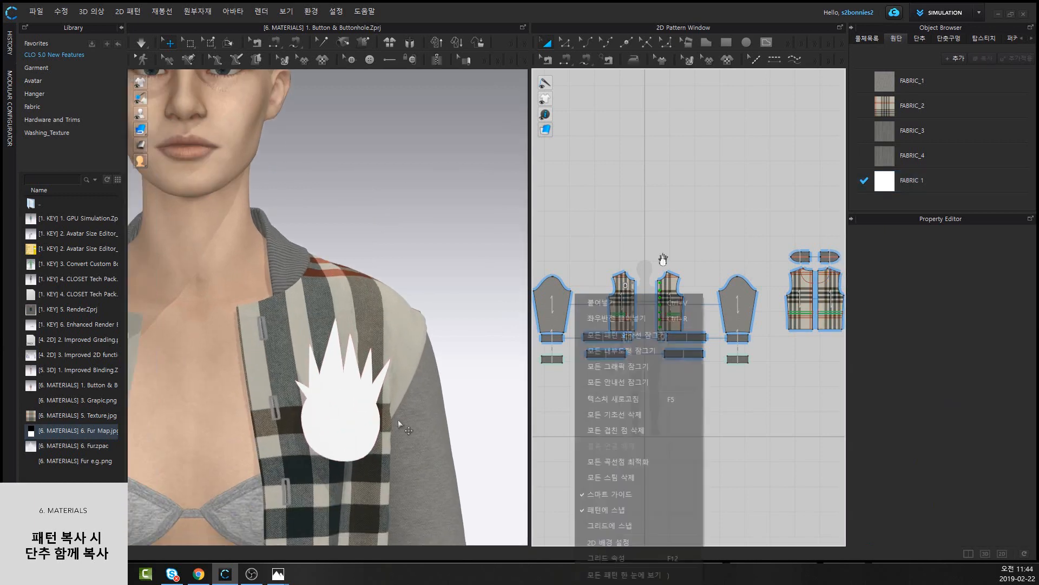
pyautogui.moveTo(399, 422); pyautogui.dragTo(383, 427, button='right')
pyautogui.click(912, 180)
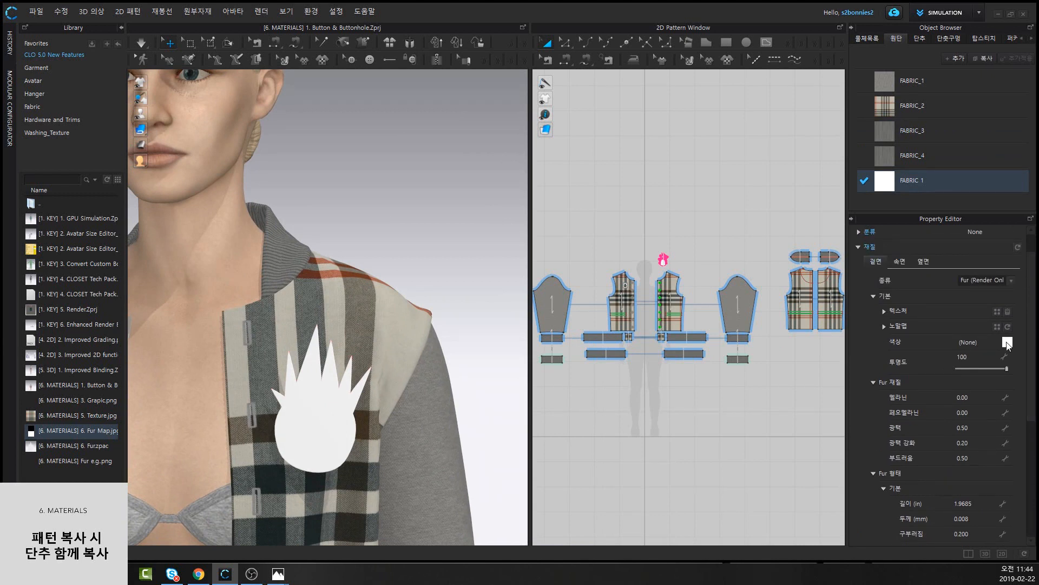
pyautogui.click(1007, 342)
pyautogui.moveTo(416, 177); pyautogui.dragTo(405, 186)
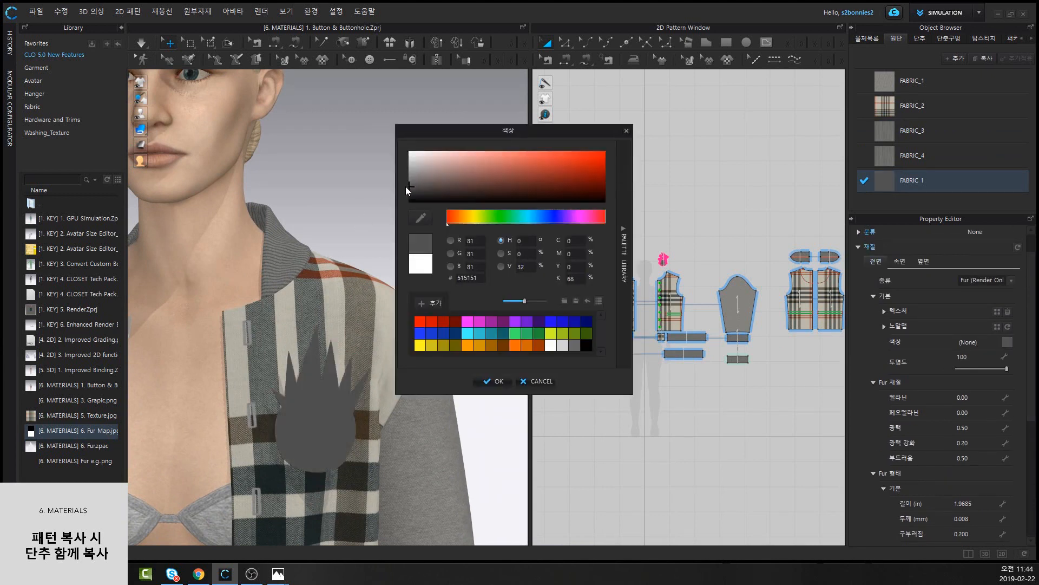
pyautogui.moveTo(563, 183); pyautogui.dragTo(597, 182)
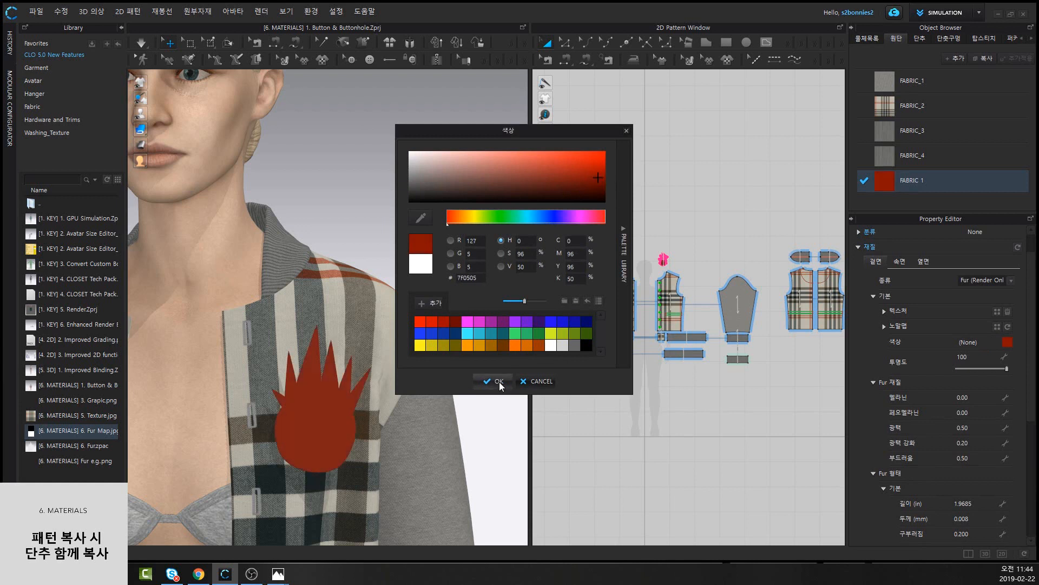
pyautogui.click(499, 381)
# Open the Render window and start a live render of the jacket with the red fur patch
pyautogui.click(413, 204)
pyautogui.click(266, 15)
pyautogui.click(272, 26)
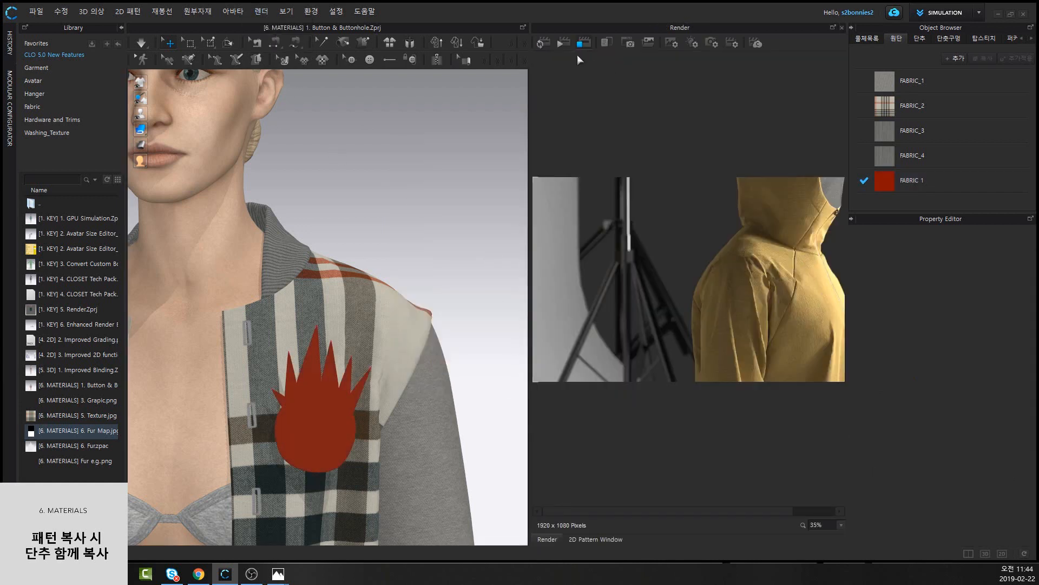
pyautogui.click(545, 44)
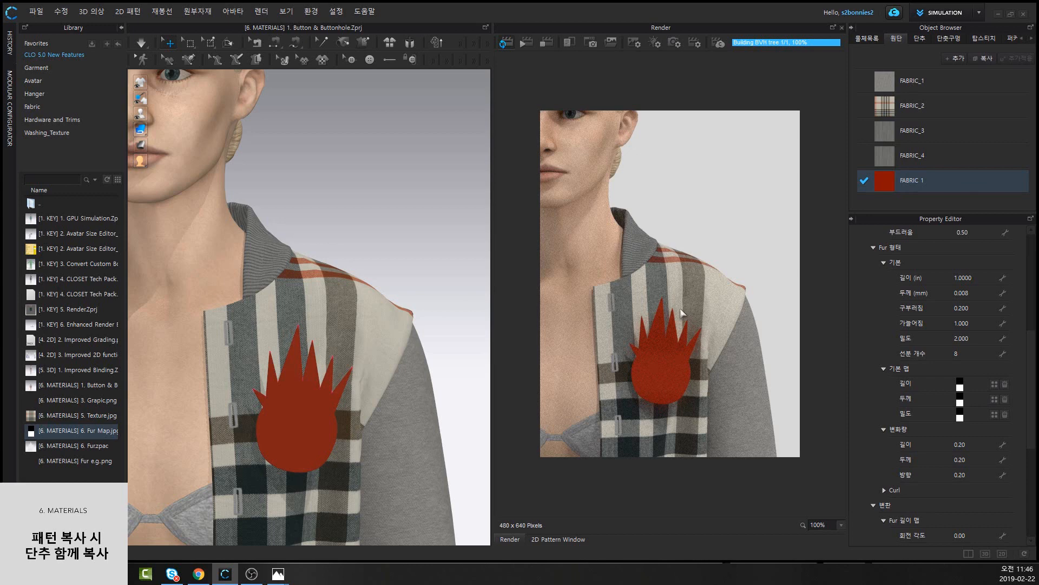
# Set the basic fur thickness of FABRIC 1 to 0.5 mm and rerun the live render on a close view of the patch
pyautogui.scroll(3, 680, 308)
pyautogui.scroll(3, 337, 462)
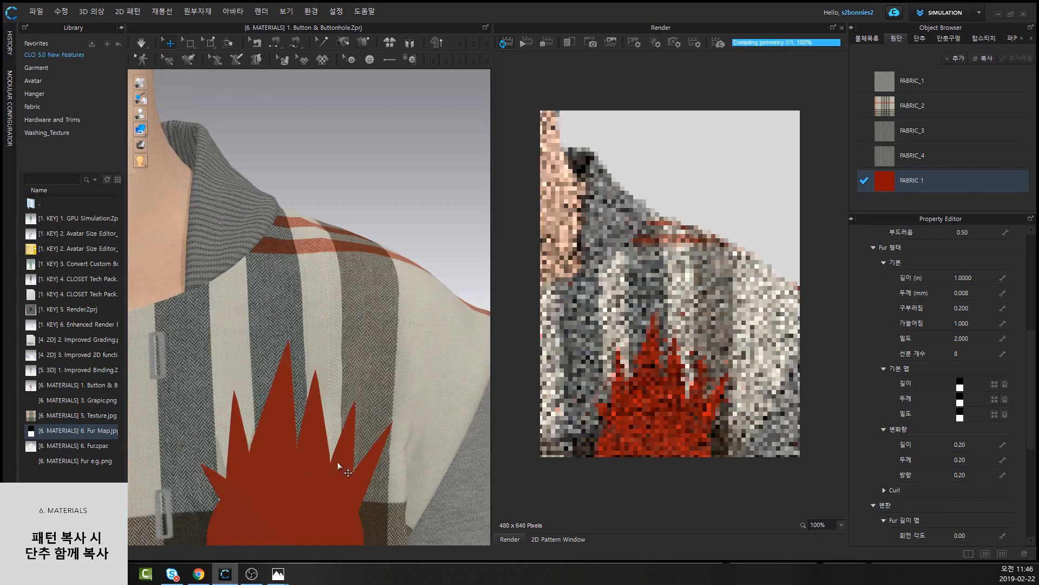
pyautogui.moveTo(336, 463); pyautogui.dragTo(355, 369, button='middle')
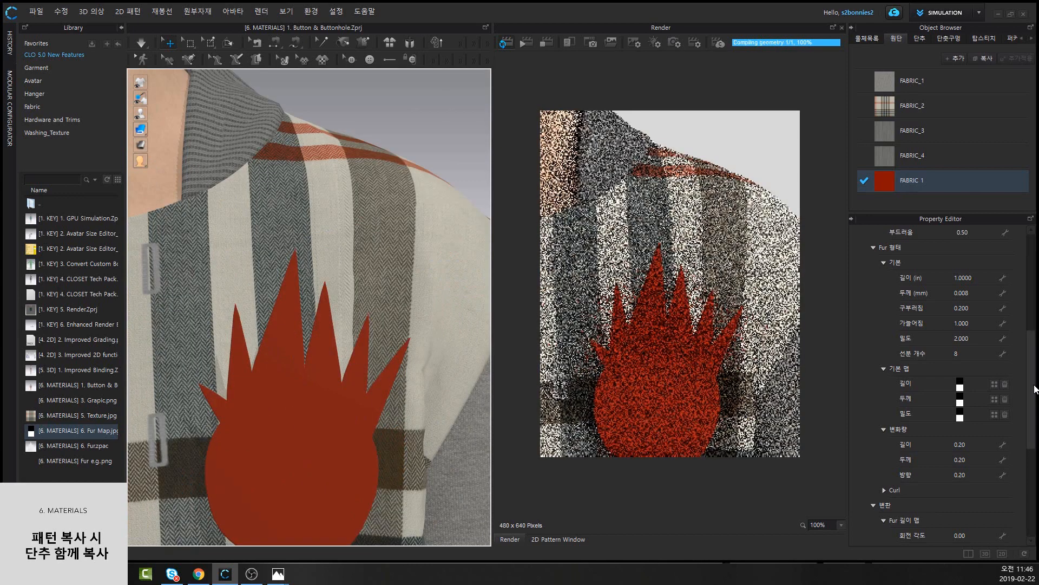
pyautogui.moveTo(1035, 388); pyautogui.dragTo(1032, 492)
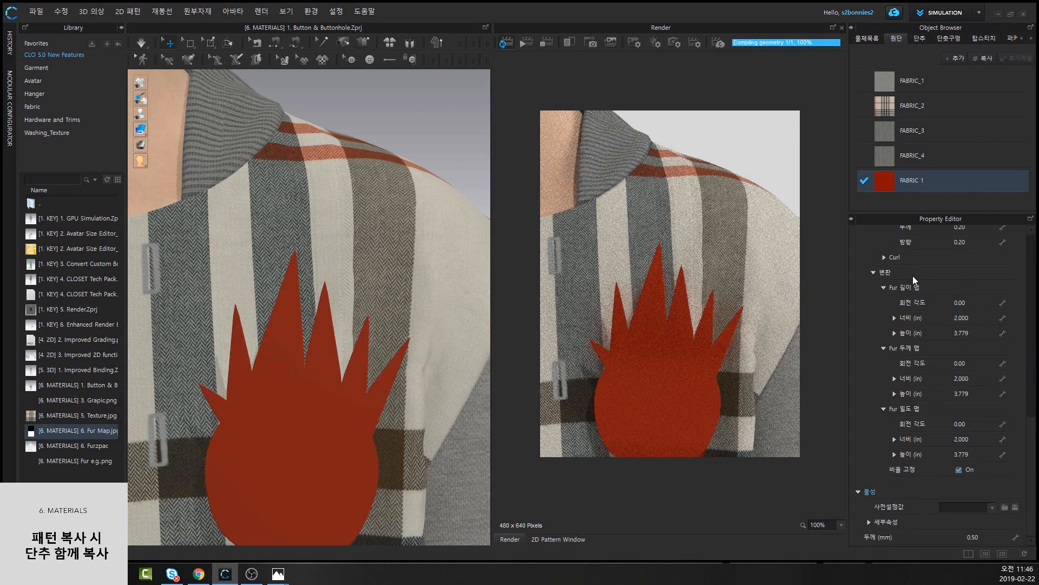
pyautogui.scroll(5, 914, 280)
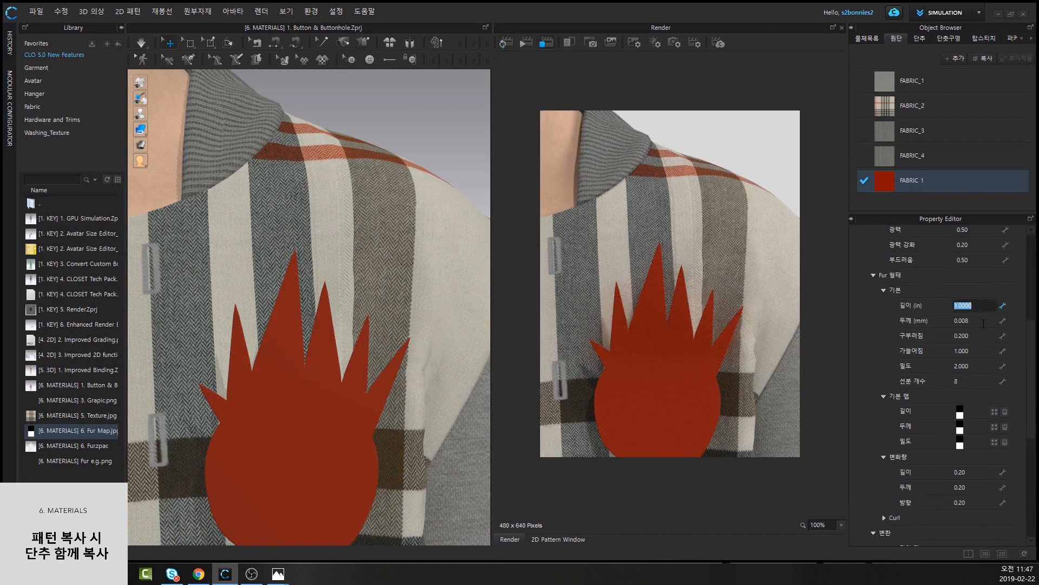
pyautogui.click(978, 319)
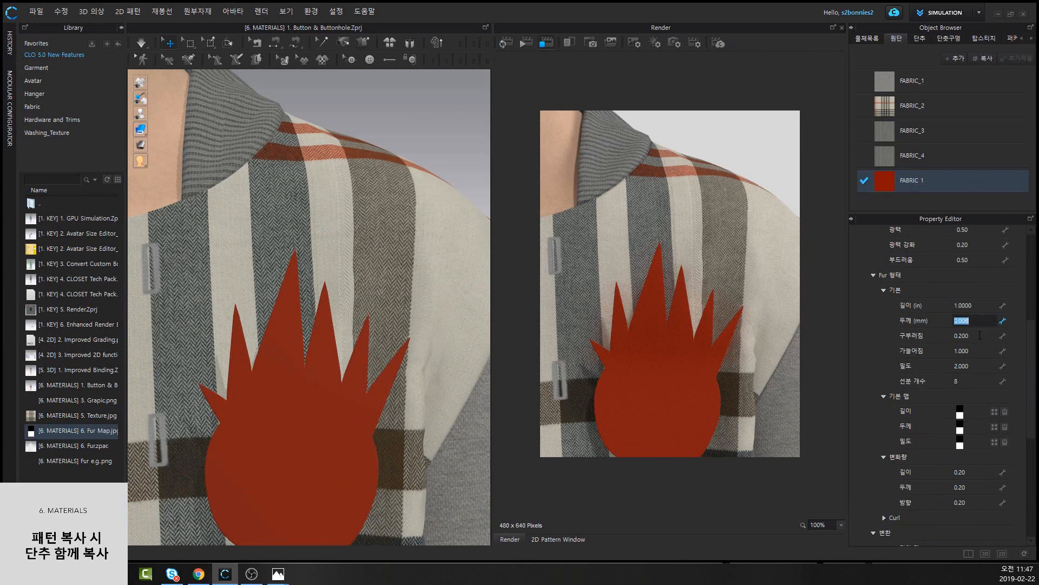
pyautogui.write('0.5')
pyautogui.press('Return')
pyautogui.click(499, 43)
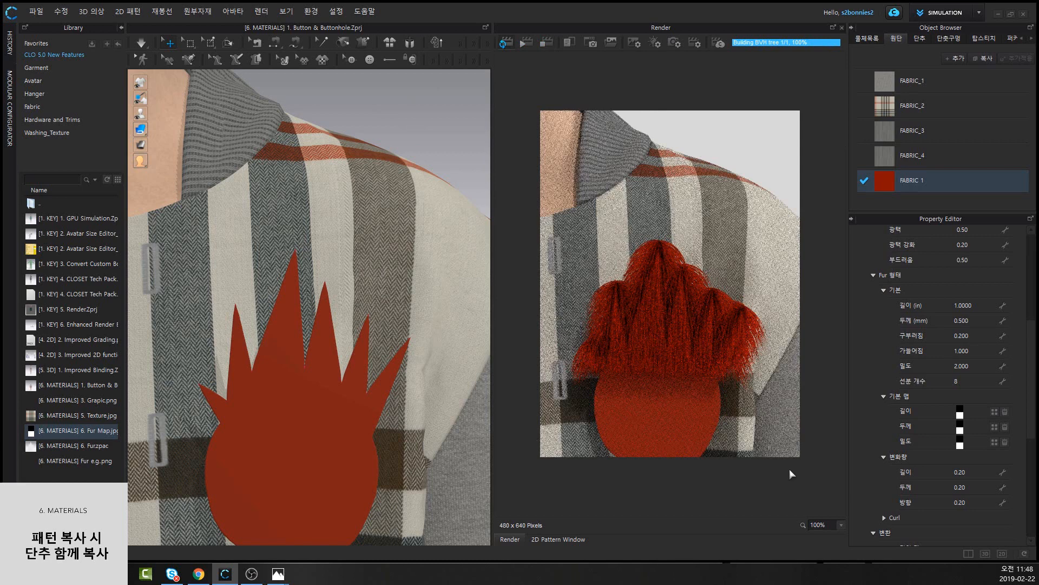
# Review the fur material, shape, variation and map transformation settings of FABRIC 1 and close the Render window
pyautogui.scroll(-1, 1029, 450)
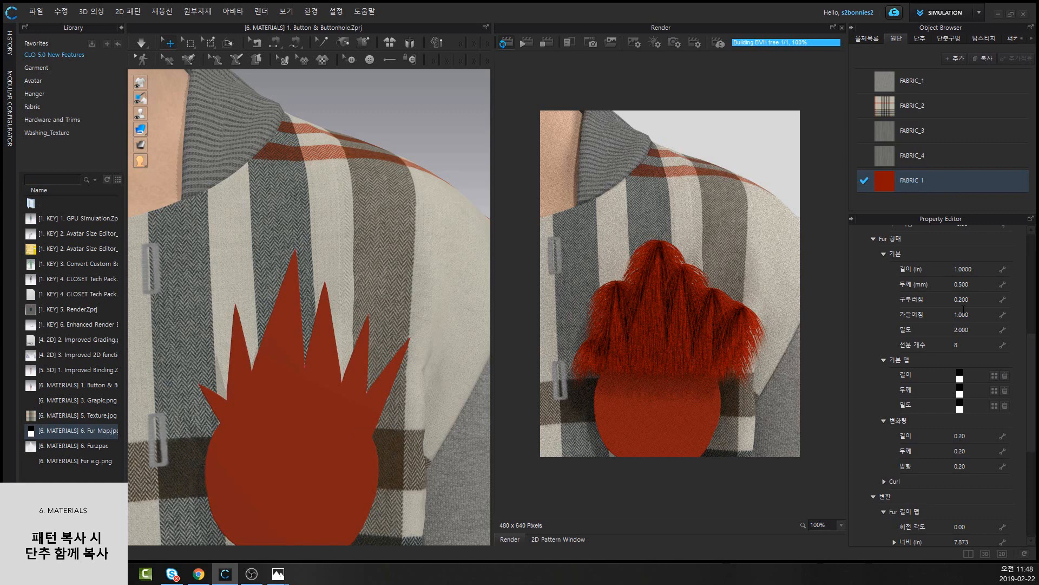
pyautogui.scroll(4, 963, 309)
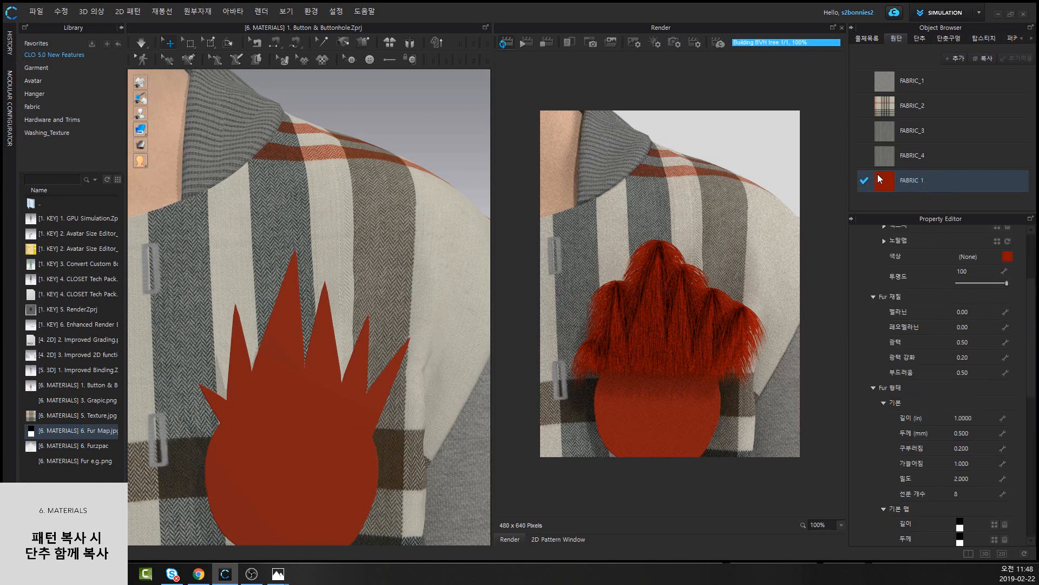
pyautogui.scroll(2, 876, 235)
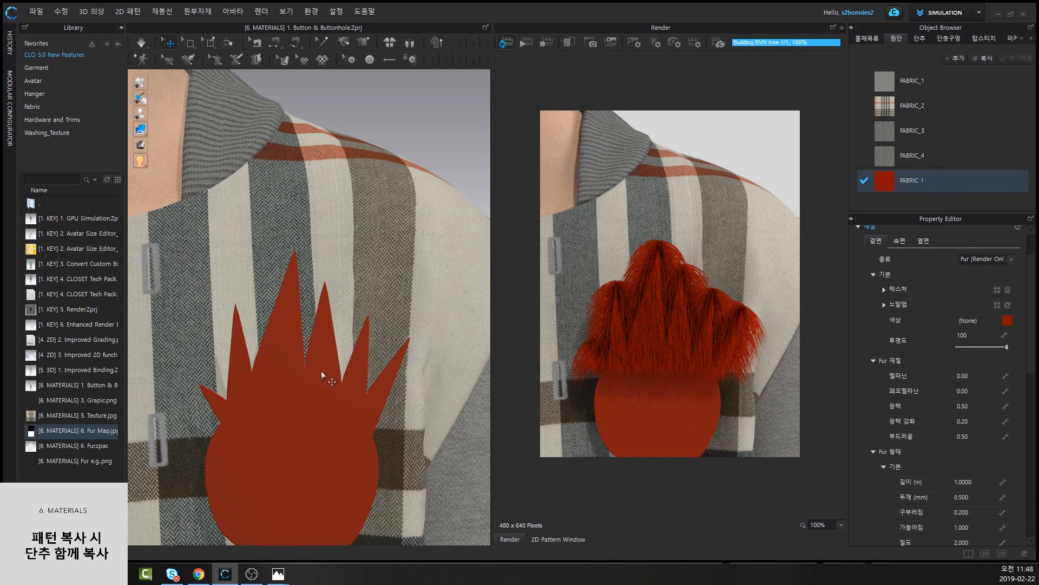
pyautogui.moveTo(1031, 364); pyautogui.dragTo(1025, 490)
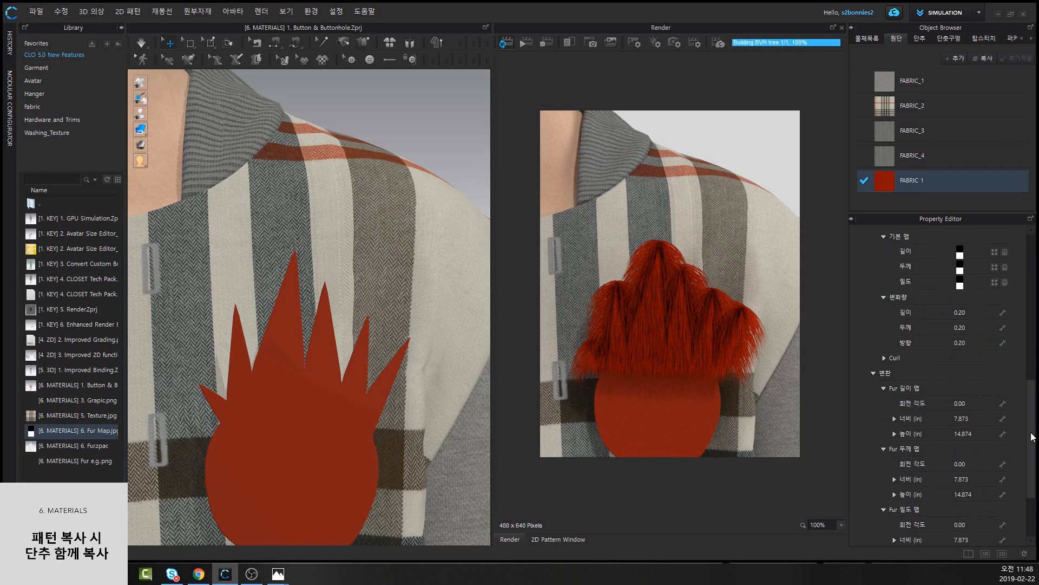
pyautogui.moveTo(1032, 433); pyautogui.dragTo(1031, 434)
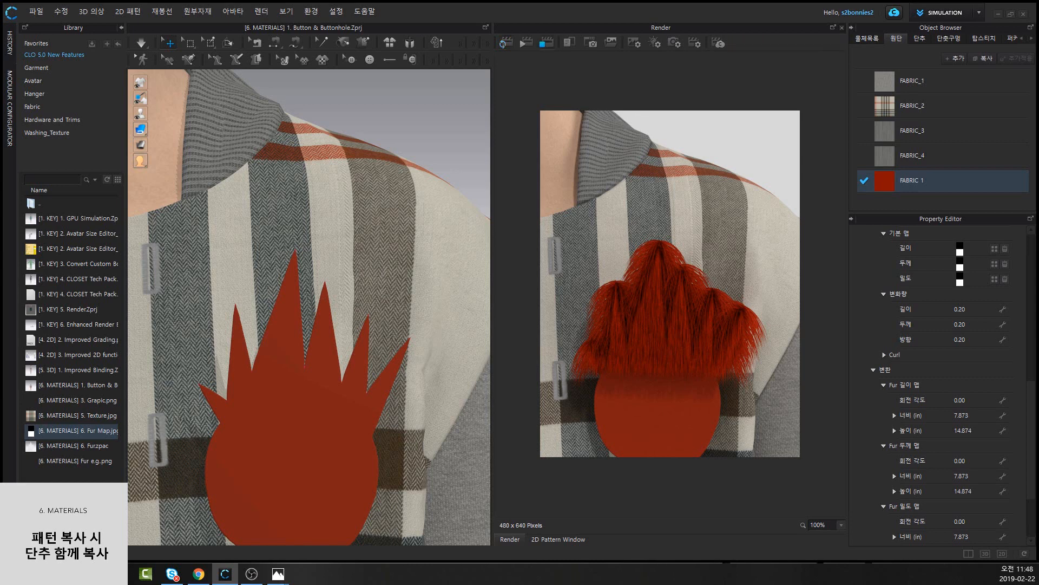
pyautogui.click(842, 28)
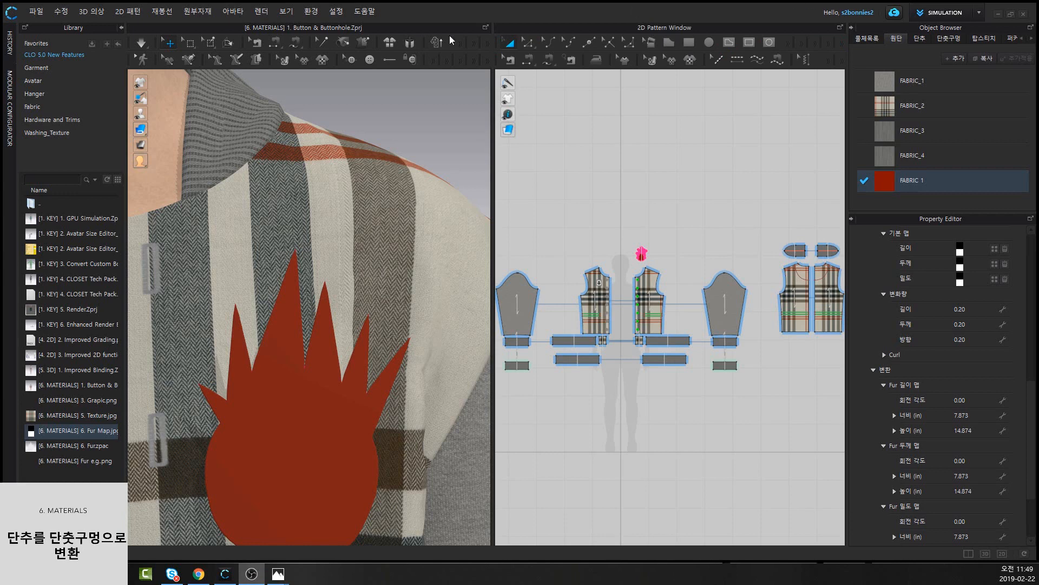
# Look through the help resources and the community links, including Q & A, Tips & Tricks and Product Feedback
pyautogui.click(364, 13)
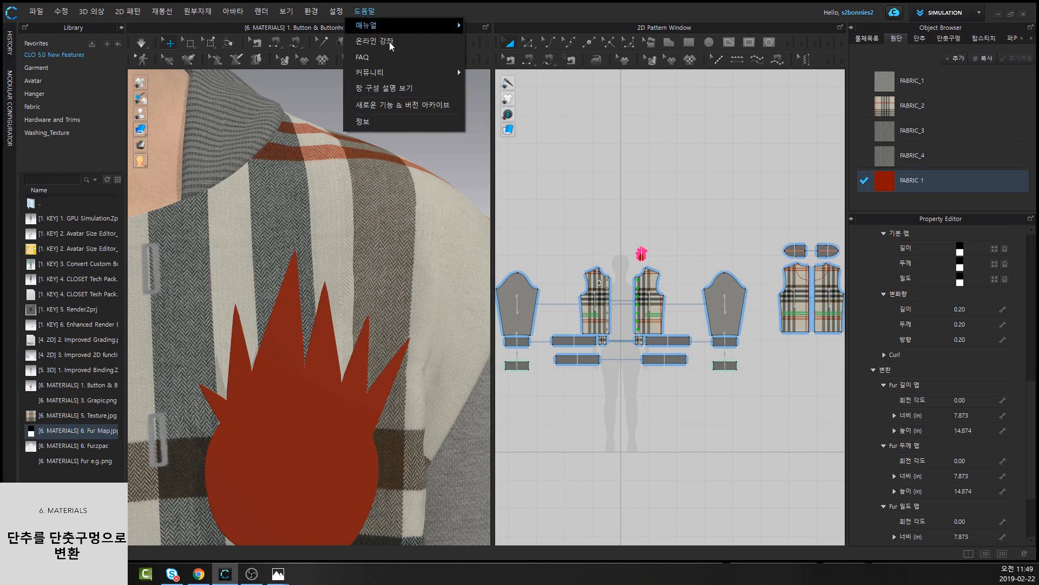
pyautogui.moveTo(427, 80)
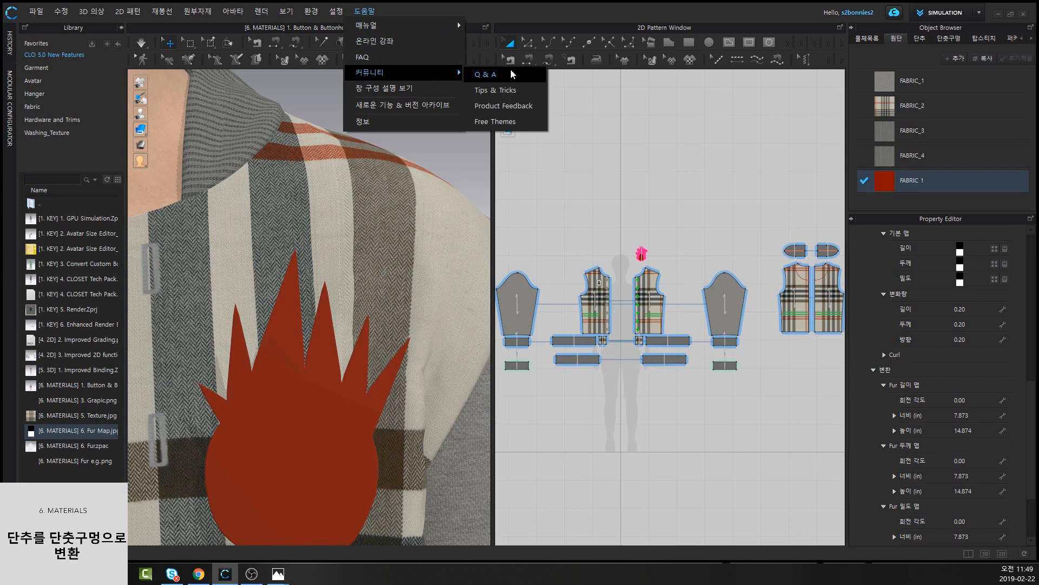
pyautogui.click(498, 3)
# Select the jacket's plaid front panel that carries the buttons and examine the garment by rotating the view around it
pyautogui.scroll(-4, 352, 341)
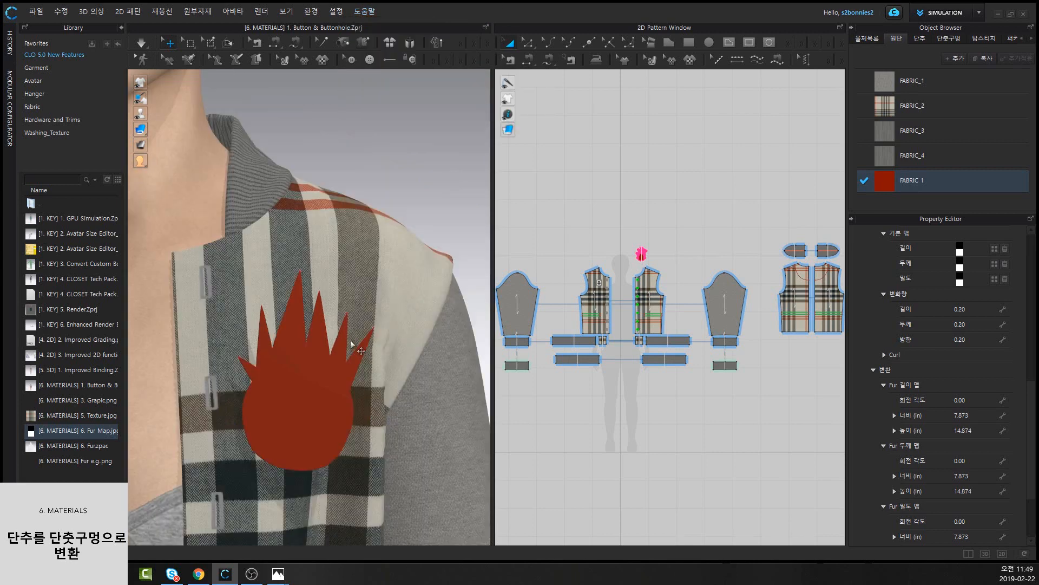
pyautogui.scroll(-5, 351, 344)
pyautogui.moveTo(295, 427); pyautogui.dragTo(398, 309, button='middle')
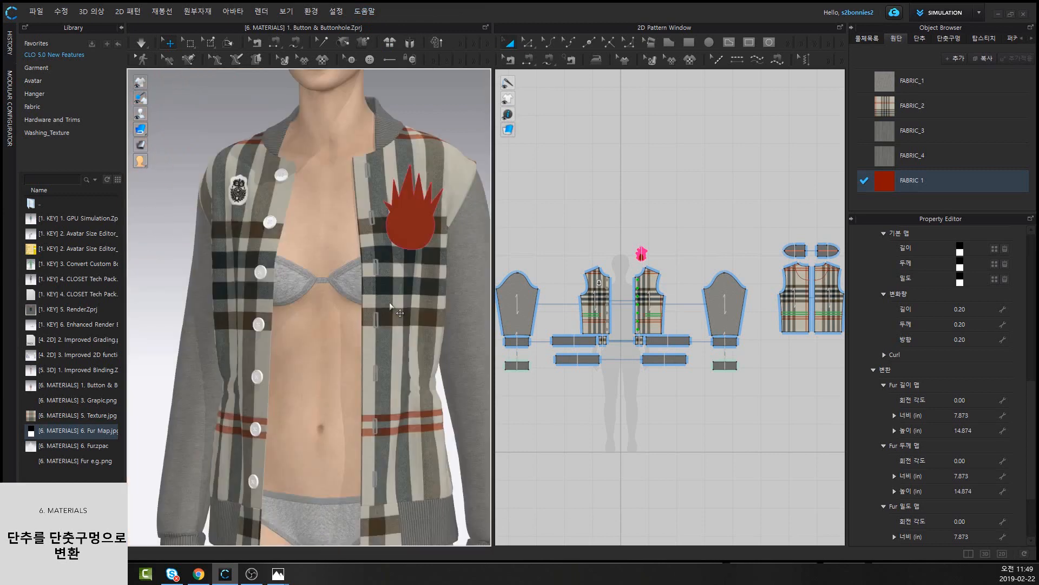
pyautogui.moveTo(301, 294); pyautogui.dragTo(344, 305, button='right')
pyautogui.click(266, 247)
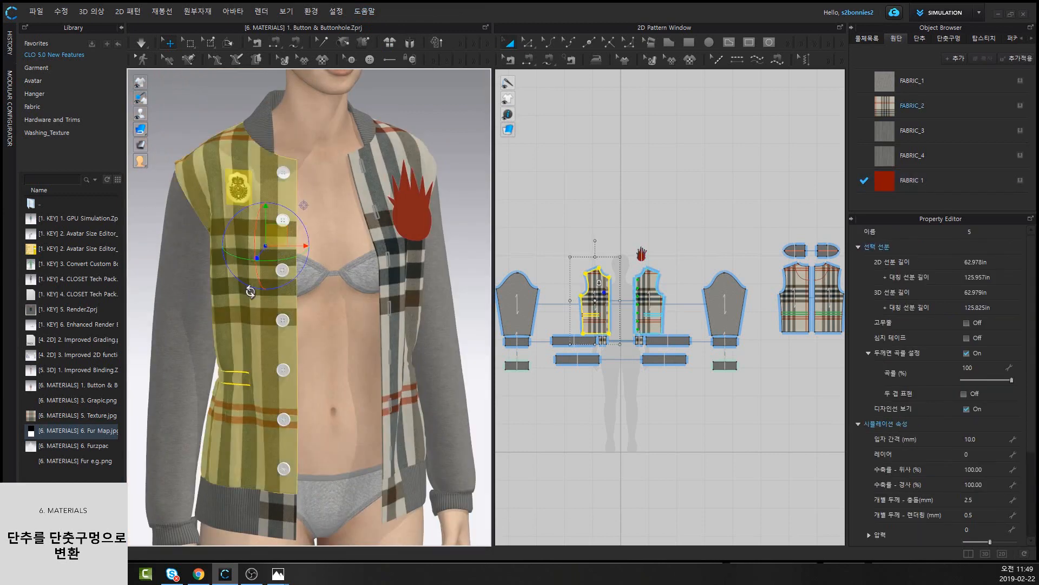
pyautogui.moveTo(254, 303); pyautogui.dragTo(674, 331, button='right')
pyautogui.moveTo(258, 288)
pyautogui.mouseDown(button='middle')
pyautogui.moveTo(305, 194)
pyautogui.moveTo(263, 275)
pyautogui.mouseUp(button='middle')
pyautogui.moveTo(263, 275); pyautogui.dragTo(685, 322, button='right')
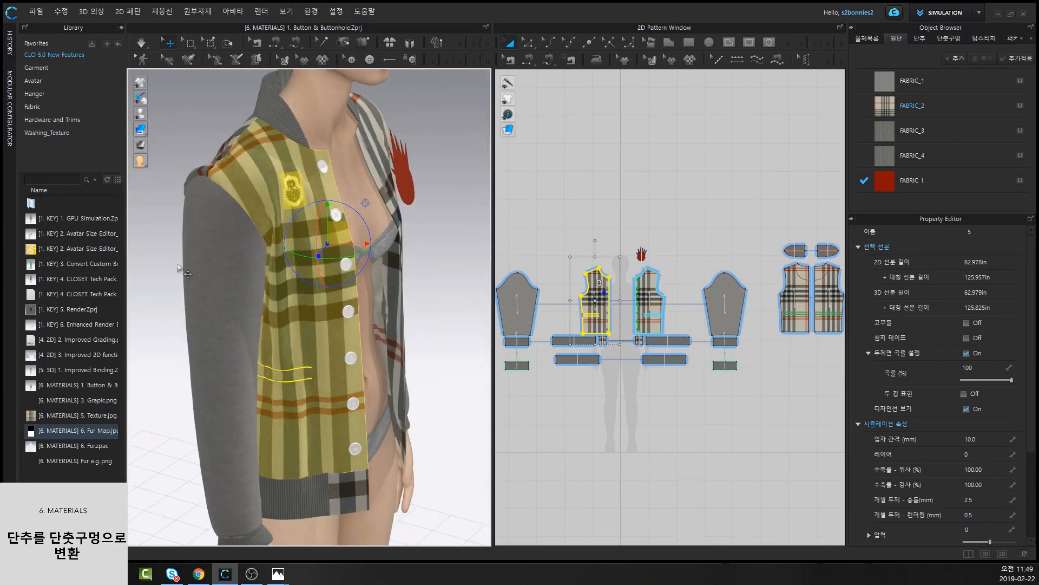
pyautogui.moveTo(183, 270); pyautogui.dragTo(190, 317, button='middle')
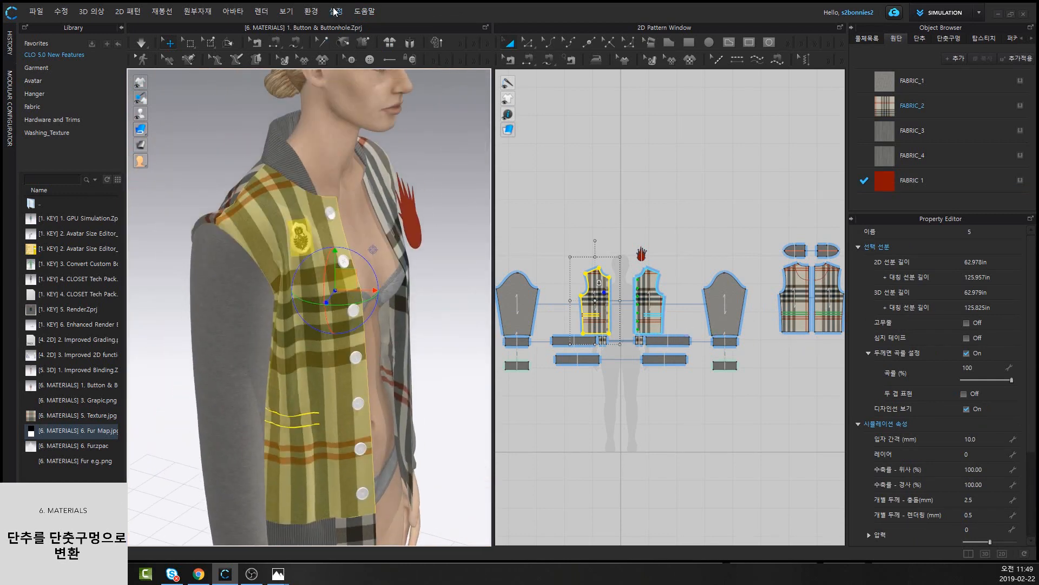
# Review the view control preferences, including the option that moves the rotation axis to the selected point, and close the preferences
pyautogui.click(311, 14)
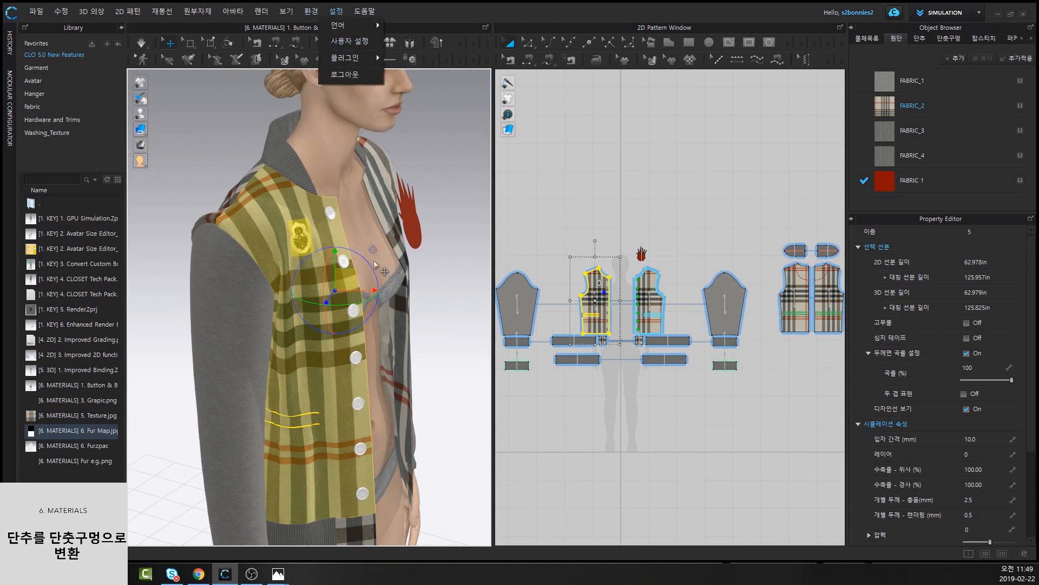
pyautogui.click(346, 44)
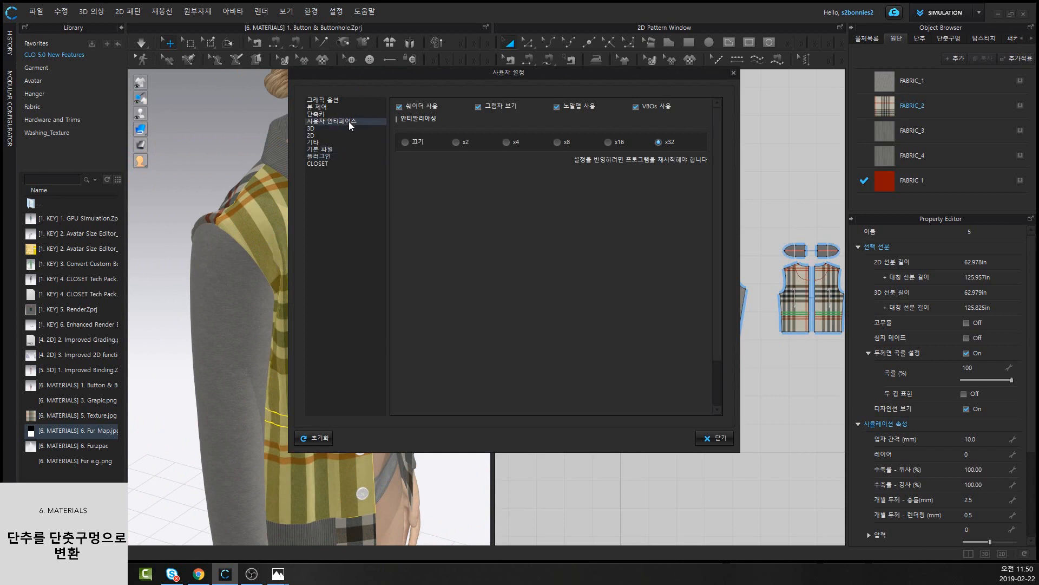
pyautogui.click(340, 108)
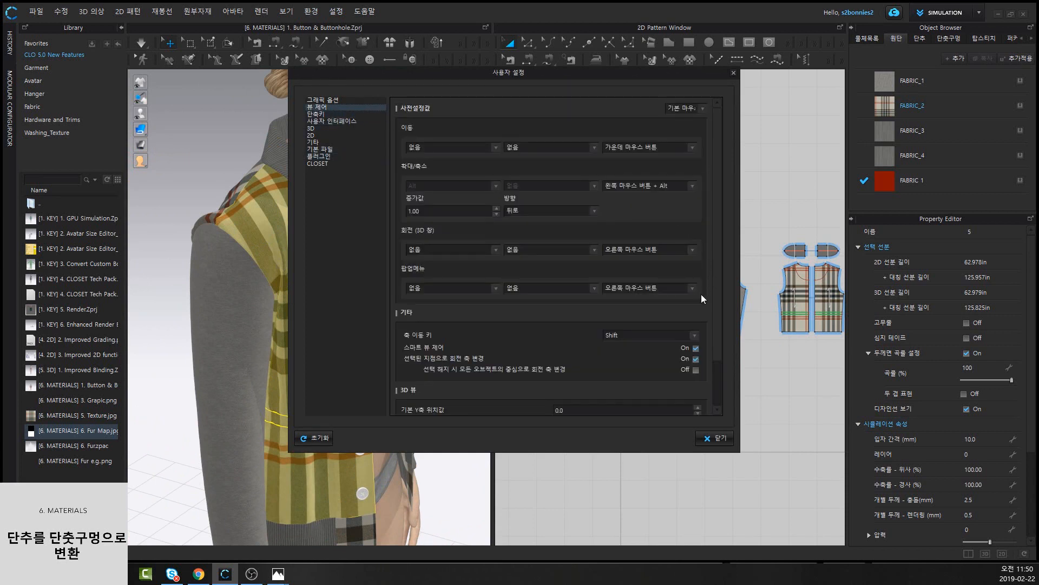
pyautogui.moveTo(716, 331); pyautogui.dragTo(716, 335)
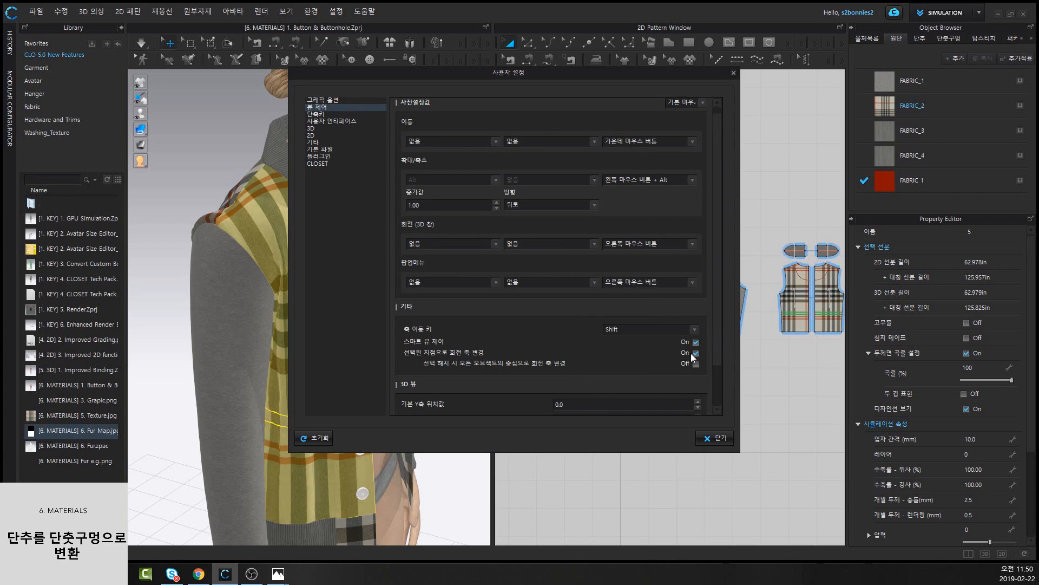
pyautogui.click(728, 436)
# Deselect the front panel and examine the whole jacket on the avatar from the side, back and front
pyautogui.click(461, 361)
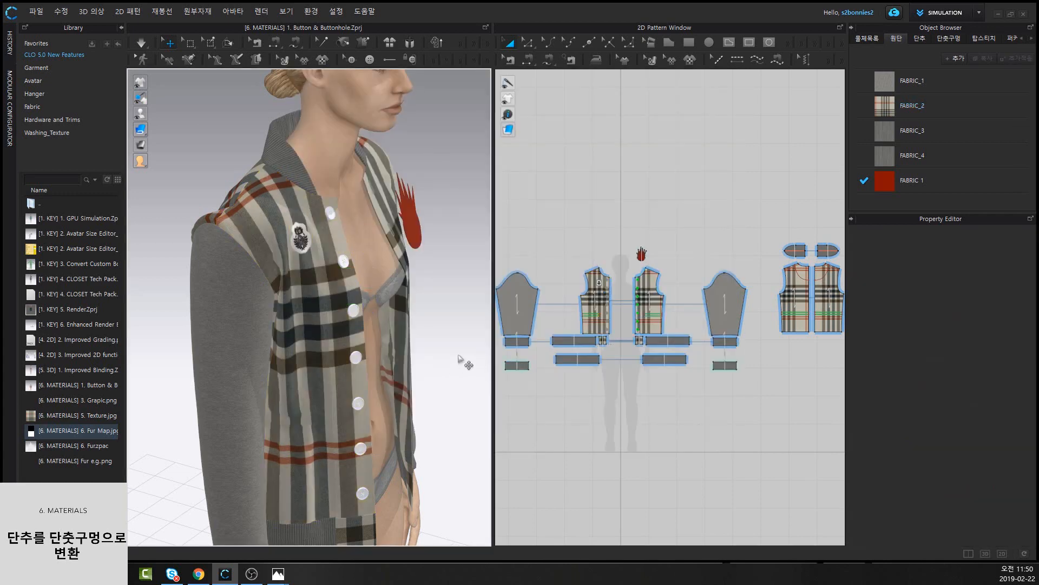
pyautogui.moveTo(458, 356); pyautogui.dragTo(343, 384, button='right')
pyautogui.moveTo(332, 357); pyautogui.dragTo(327, 439, button='right')
pyautogui.press('2')
pyautogui.moveTo(240, 409); pyautogui.dragTo(491, 453, button='right')
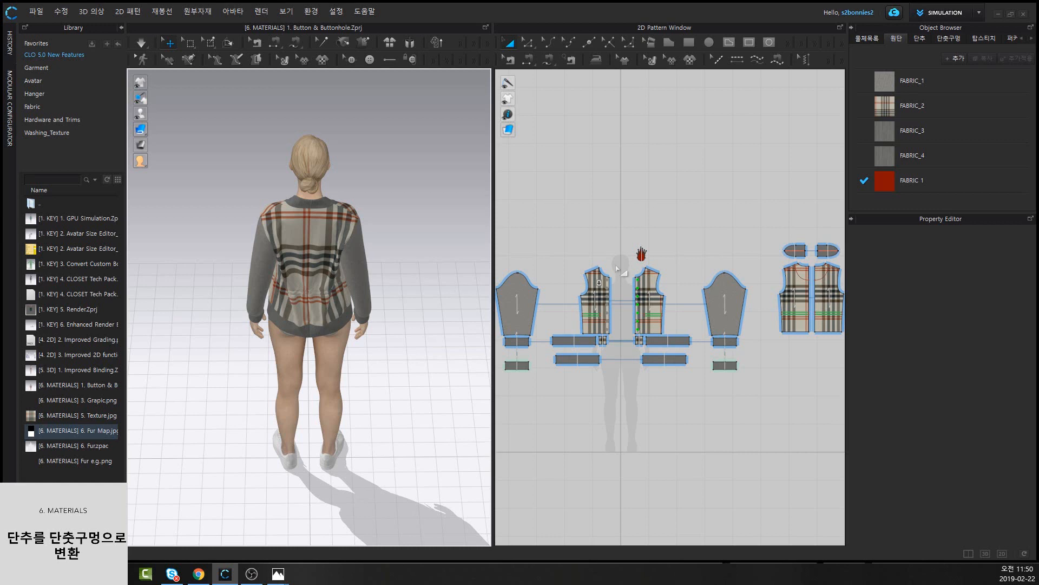
pyautogui.moveTo(367, 297); pyautogui.dragTo(307, 248, button='right')
pyautogui.scroll(3, 307, 248)
pyautogui.moveTo(307, 248); pyautogui.dragTo(291, 186, button='middle')
pyautogui.scroll(3, 354, 282)
pyautogui.moveTo(370, 284); pyautogui.dragTo(338, 261, button='right')
pyautogui.moveTo(275, 165); pyautogui.dragTo(295, 230, button='middle')
pyautogui.moveTo(316, 291); pyautogui.dragTo(306, 287, button='right')
pyautogui.moveTo(277, 205); pyautogui.dragTo(292, 241, button='middle')
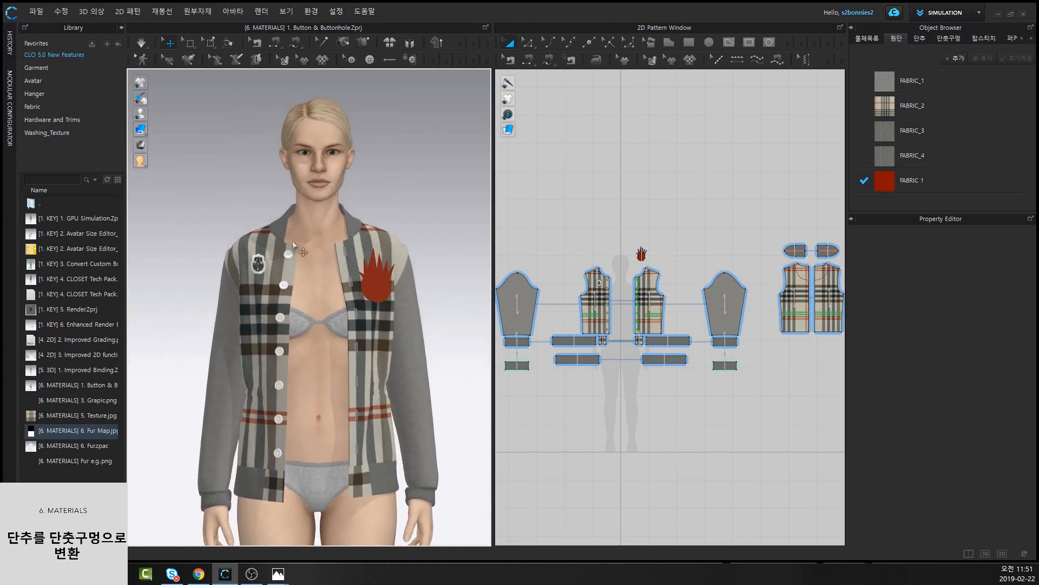
pyautogui.moveTo(359, 301)
pyautogui.mouseDown(button='right')
pyautogui.moveTo(353, 307)
pyautogui.moveTo(367, 304)
pyautogui.mouseUp(button='right')
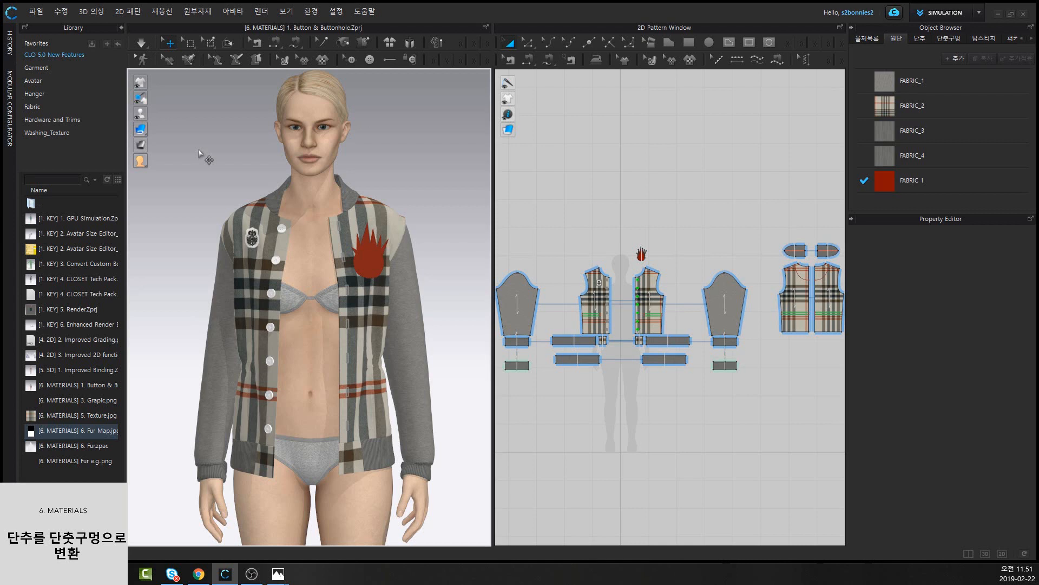
# Hide the avatar and turn on the design line display for the 3D garment
pyautogui.hotkey('shift', 'a')
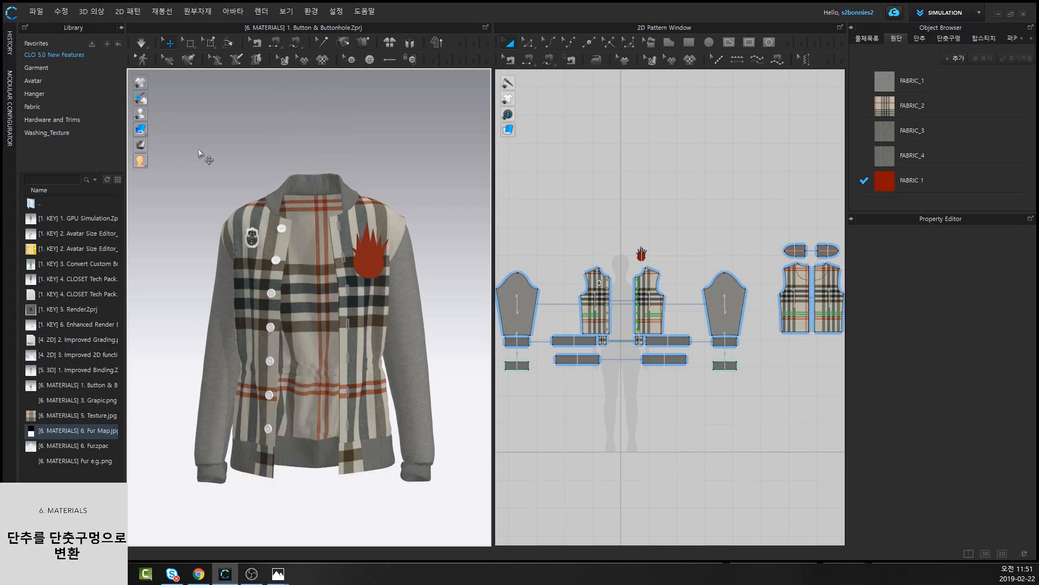
pyautogui.moveTo(301, 153); pyautogui.dragTo(300, 195, button='right')
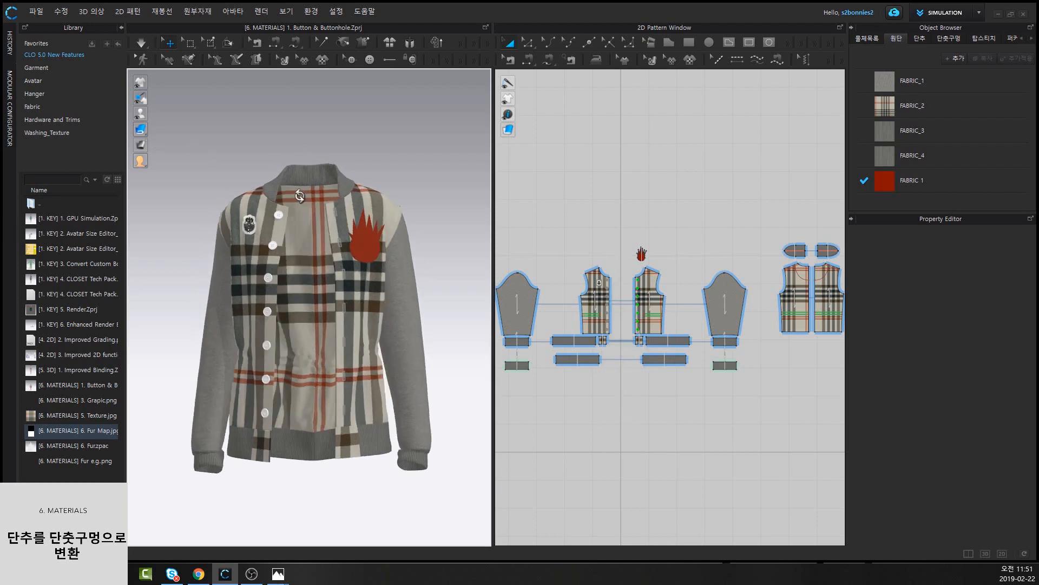
pyautogui.click(312, 11)
pyautogui.moveTo(287, 12)
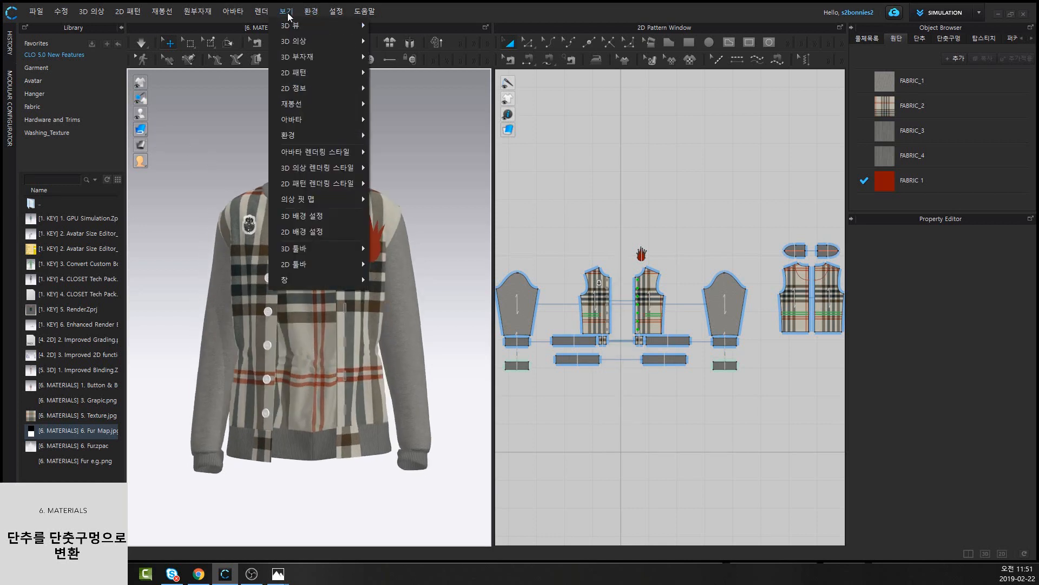
pyautogui.moveTo(347, 41)
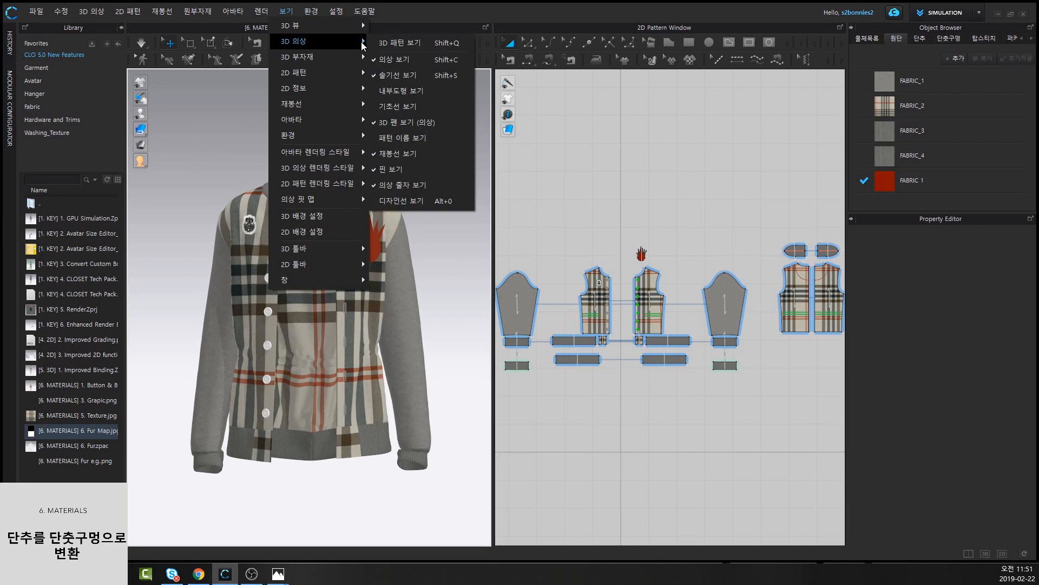
pyautogui.click(440, 200)
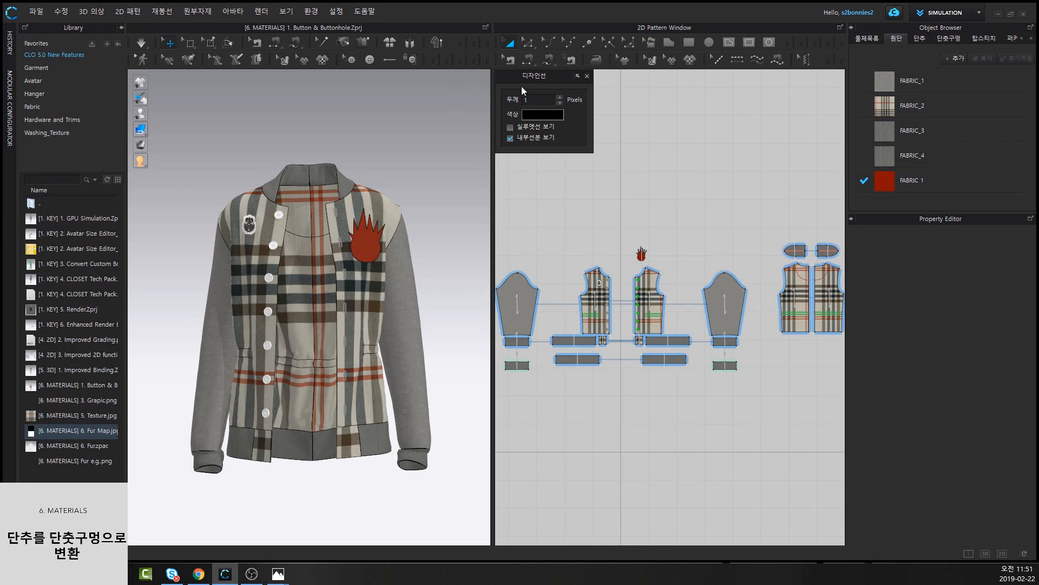
# Move the design line settings clear of the view tools, try thicker lines, and settle on a thickness slightly above 1 pixel
pyautogui.moveTo(523, 89); pyautogui.dragTo(524, 142)
pyautogui.click(560, 151)
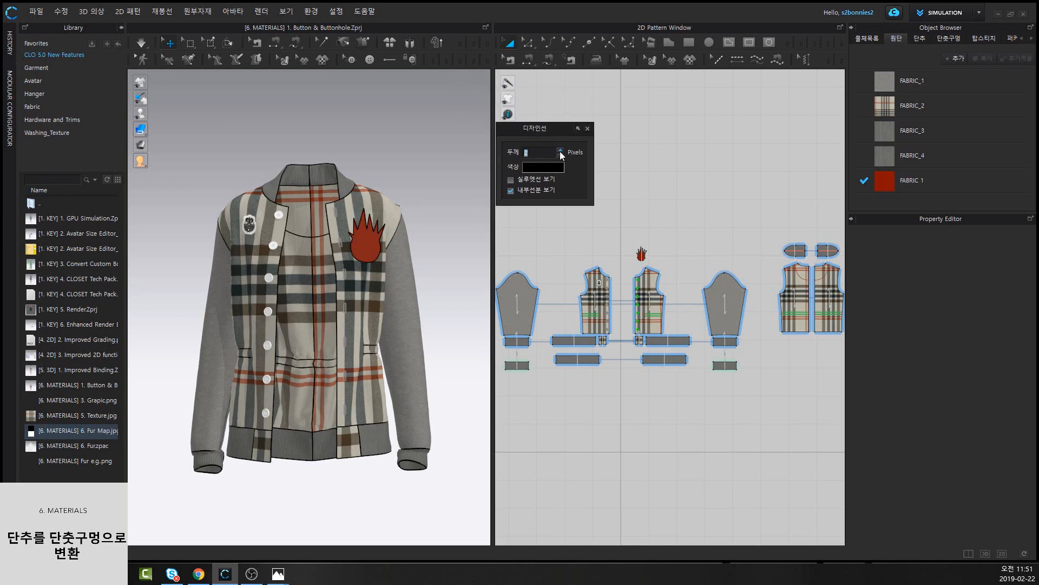
pyautogui.click(560, 151)
pyautogui.click(561, 151)
pyautogui.click(560, 151)
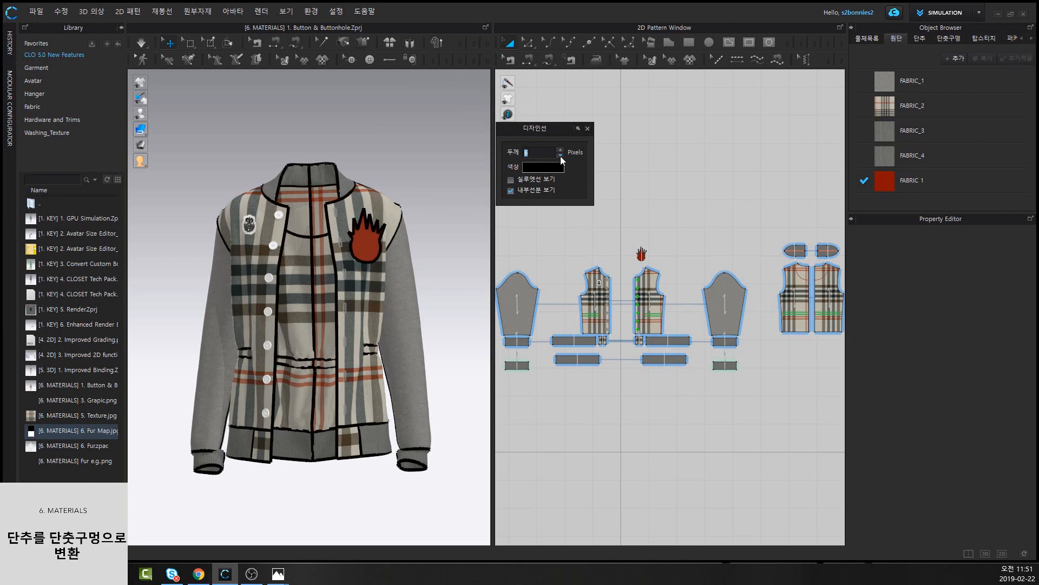
pyautogui.click(560, 155)
pyautogui.click(560, 156)
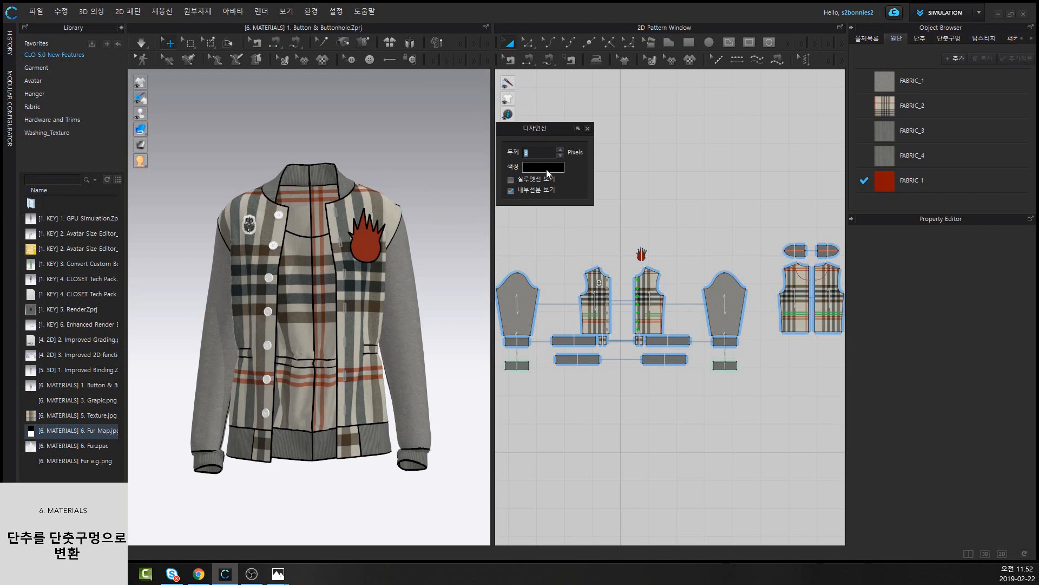
# Set the design line color to a greyish pink (R 145, G 129, B 129) and close the design line settings
pyautogui.click(546, 169)
pyautogui.click(463, 64)
pyautogui.click(444, 69)
pyautogui.click(457, 56)
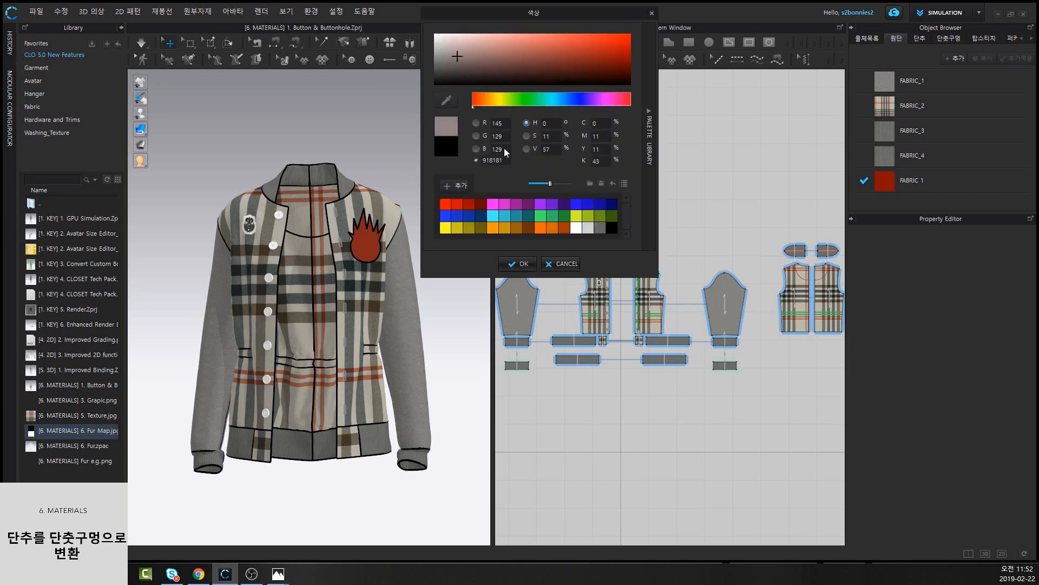
pyautogui.click(518, 264)
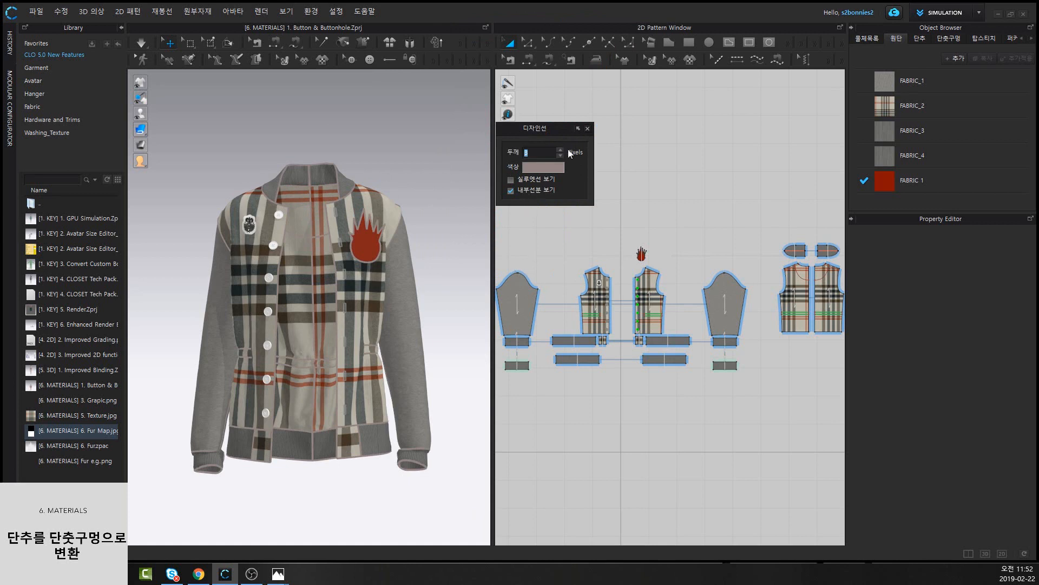
pyautogui.click(587, 129)
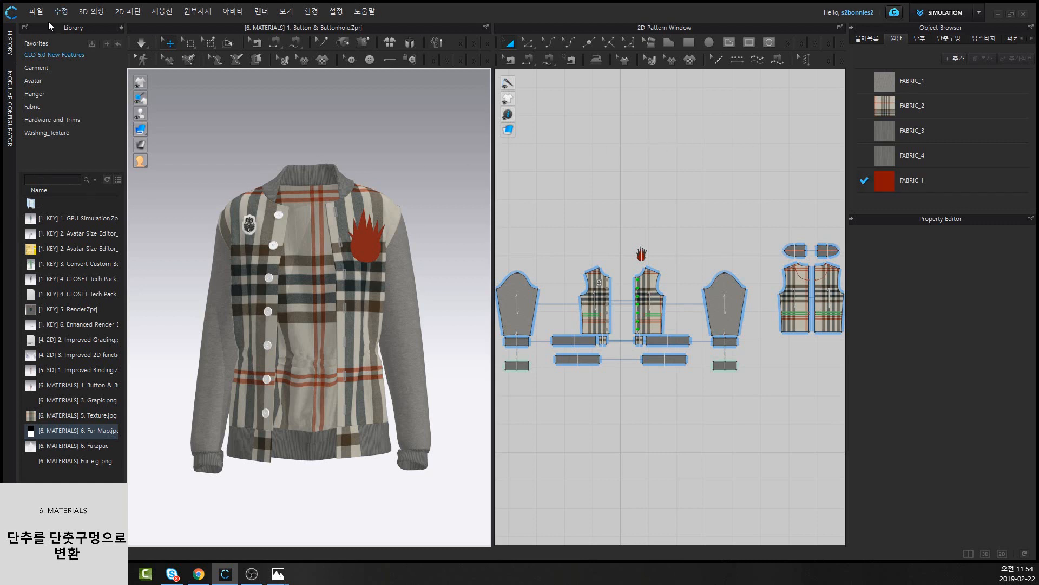
# Open the 2D pattern (1:1) snapshot settings and move the dialog off the patterns to review its size and display options
pyautogui.click(36, 13)
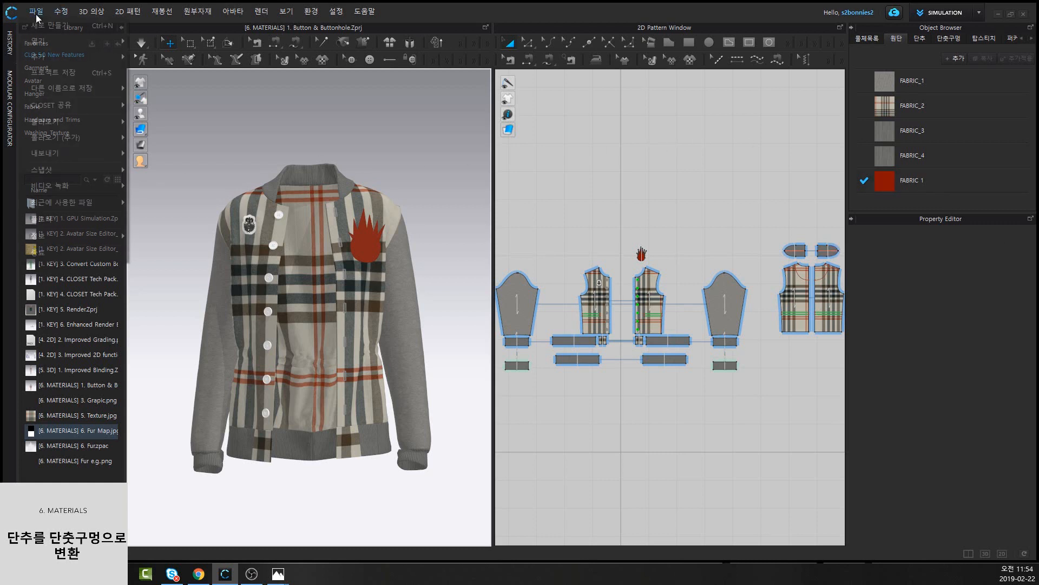
pyautogui.moveTo(105, 188)
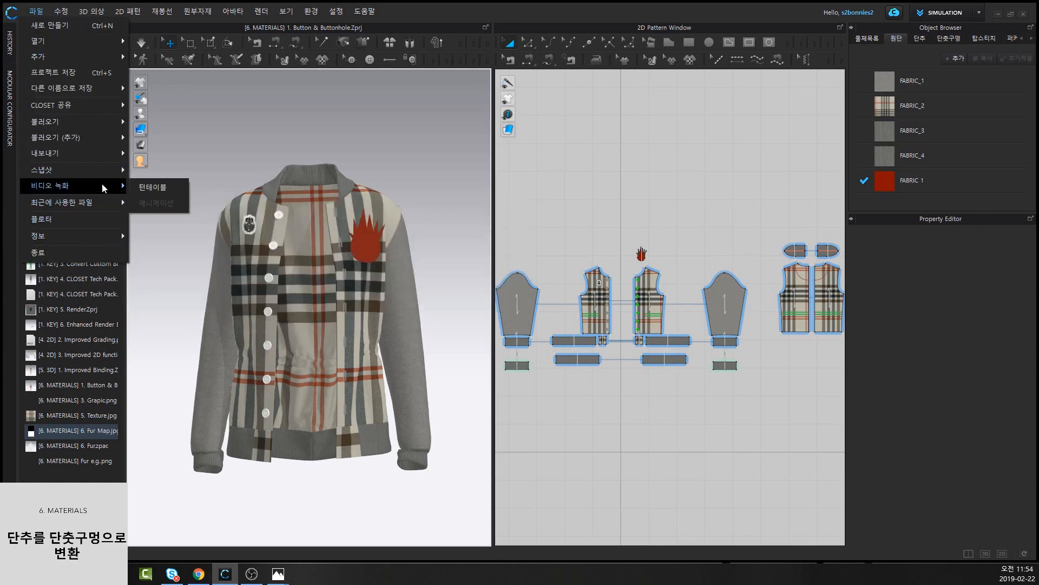
pyautogui.moveTo(113, 170)
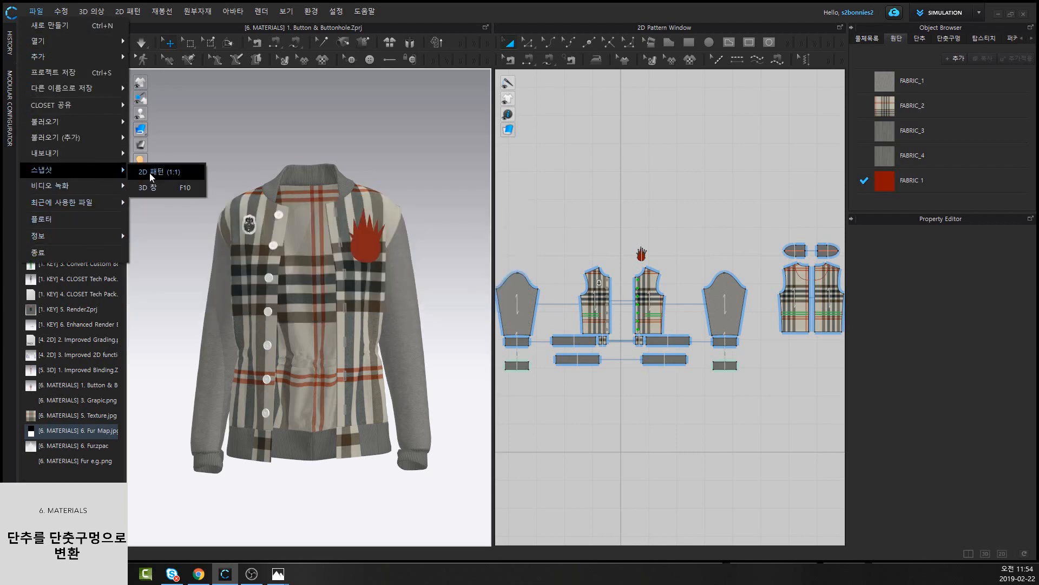
pyautogui.click(144, 173)
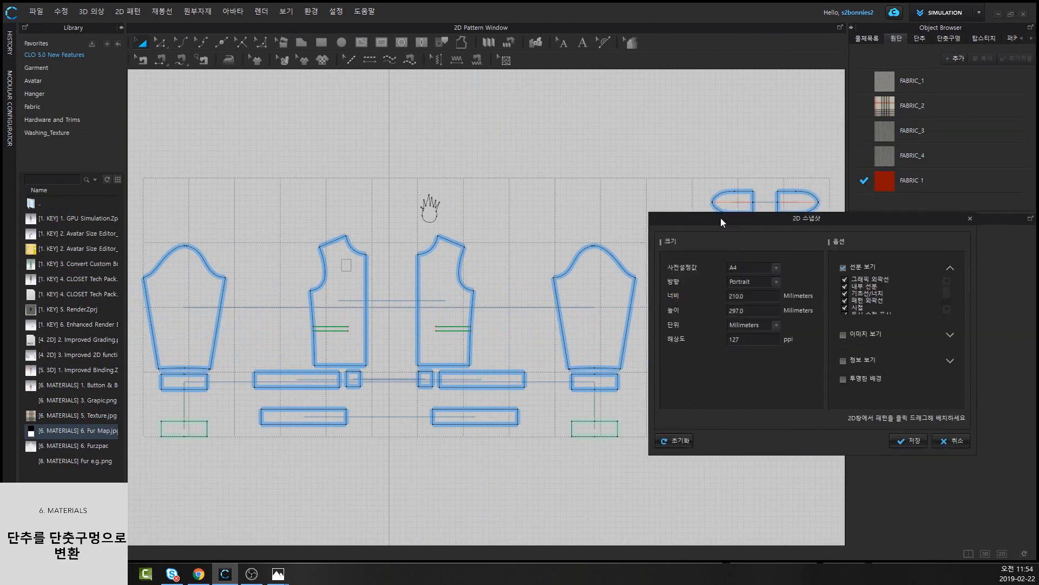
pyautogui.moveTo(719, 214); pyautogui.dragTo(266, 144)
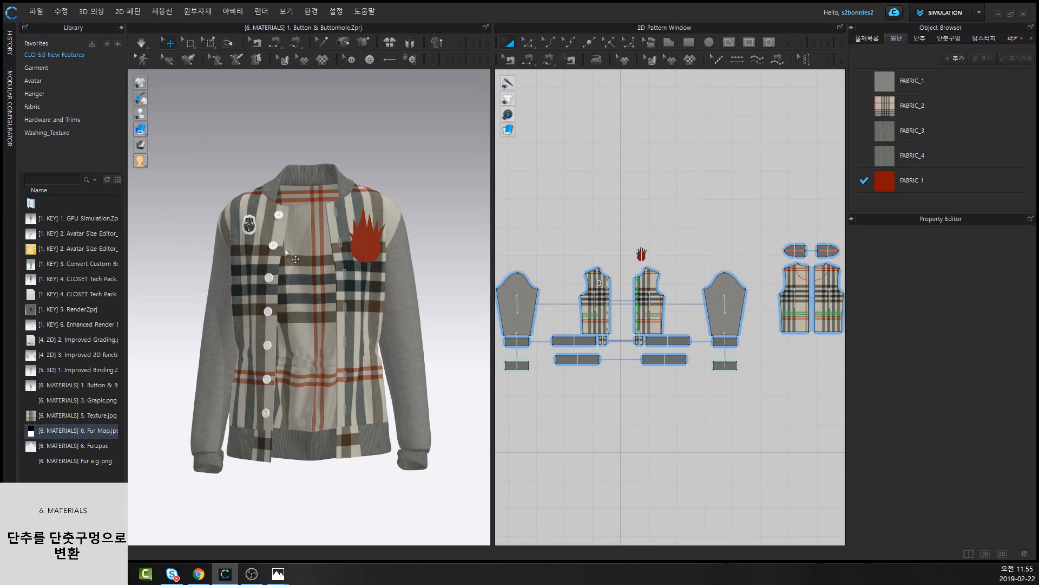
# Delete the two collar patterns above the back panels
pyautogui.scroll(3, 364, 255)
pyautogui.scroll(3, 365, 255)
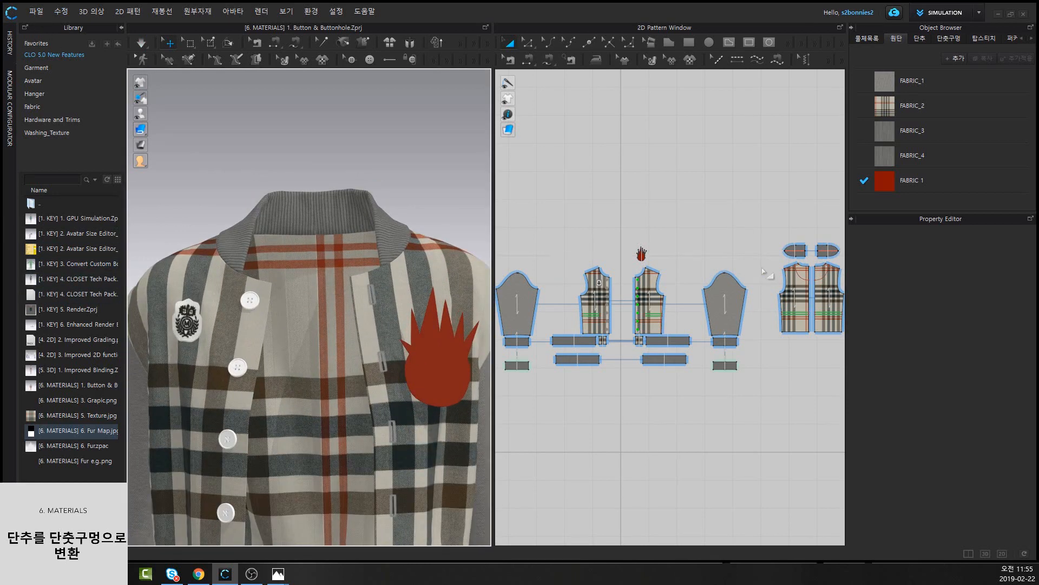
pyautogui.moveTo(788, 215); pyautogui.dragTo(697, 220, button='middle')
pyautogui.moveTo(676, 227); pyautogui.dragTo(777, 261)
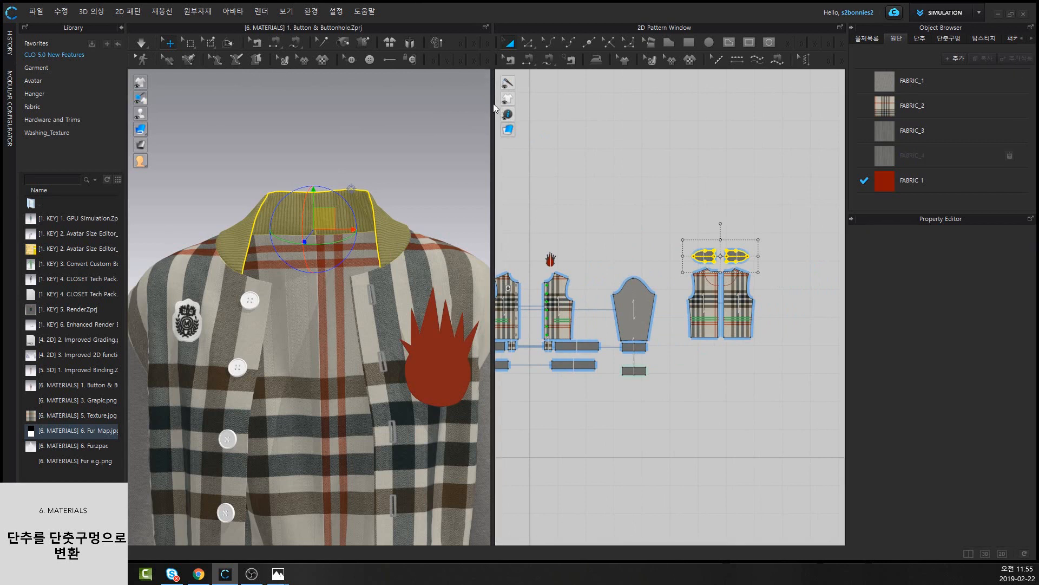
pyautogui.press('Delete')
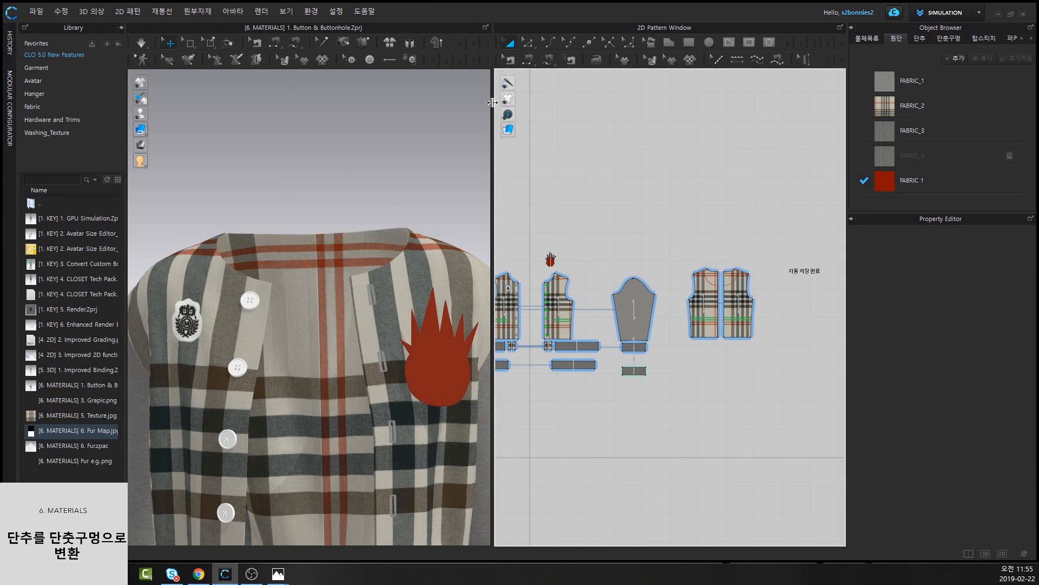
# Enlarge the 3D view and add a binding along the jacket's whole neckline, from one front edge around the back to the other
pyautogui.moveTo(492, 103); pyautogui.dragTo(621, 114)
pyautogui.click(530, 61)
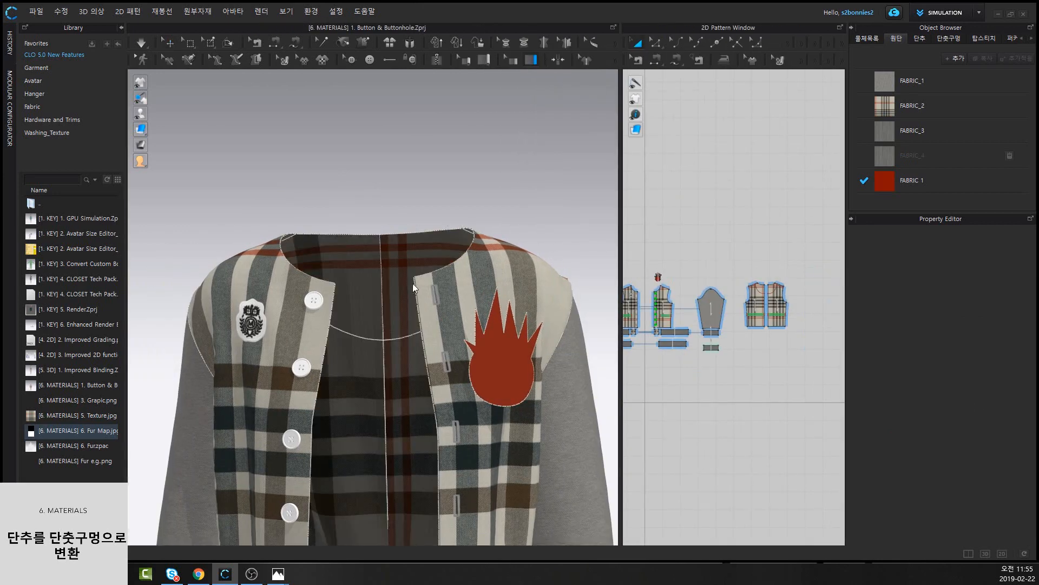
pyautogui.click(416, 277)
pyautogui.click(475, 233)
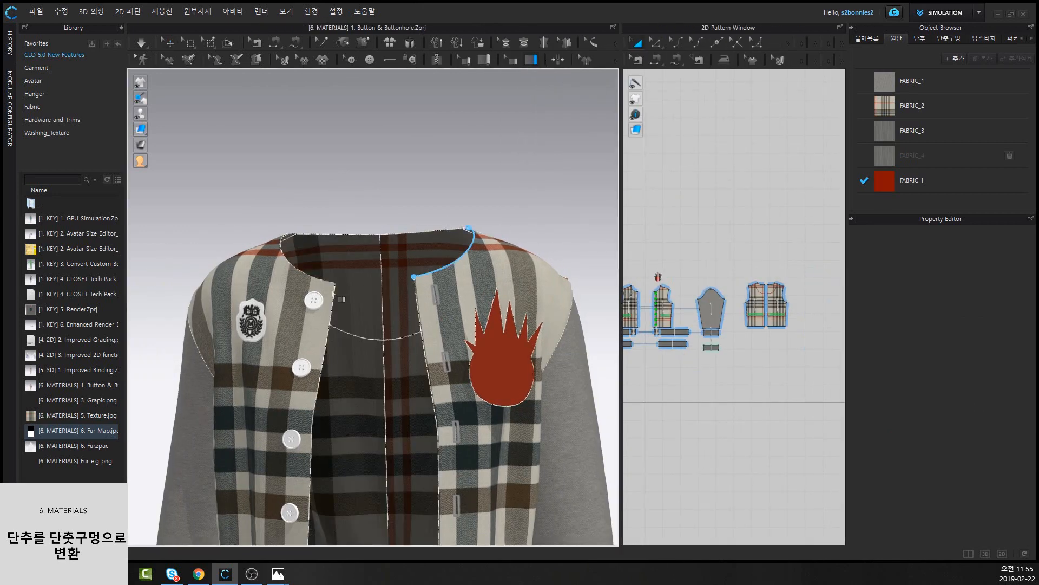
pyautogui.moveTo(337, 294); pyautogui.dragTo(356, 300, button='right')
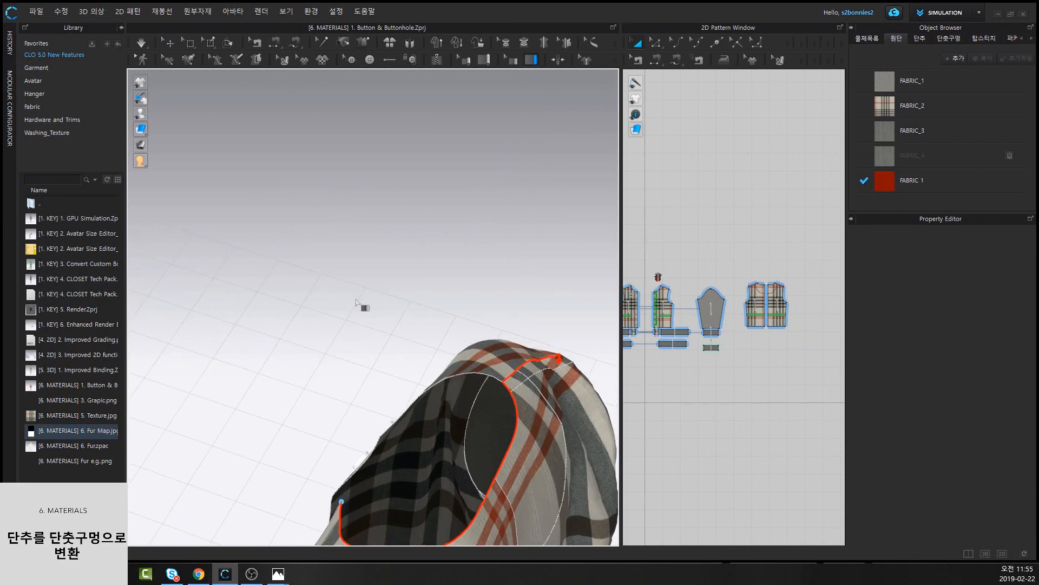
pyautogui.doubleClick(501, 487)
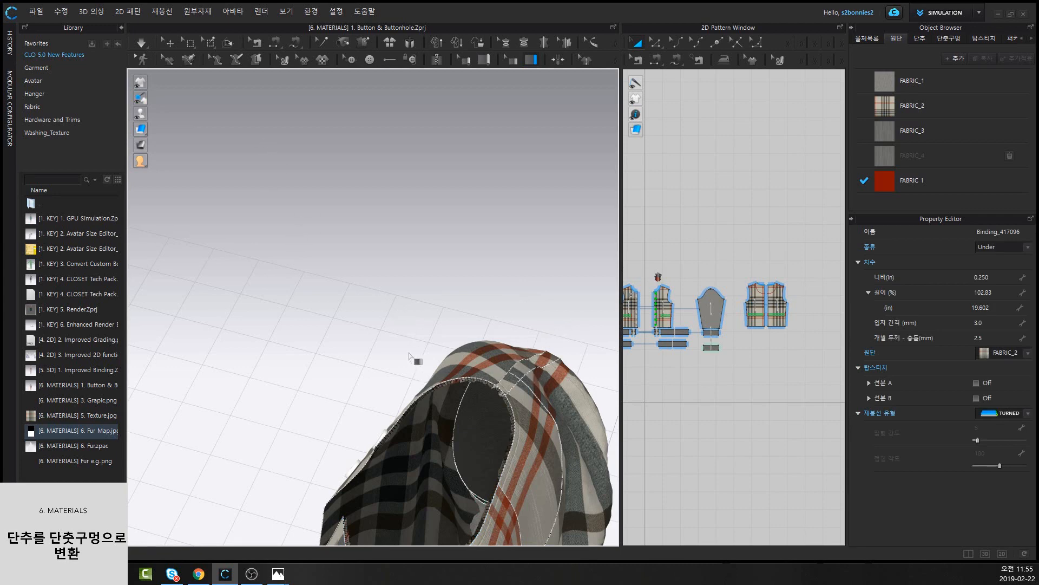
# Change the neckline binding's type to Over and simulate the garment so the binding settles
pyautogui.moveTo(405, 335); pyautogui.dragTo(475, 295, button='right')
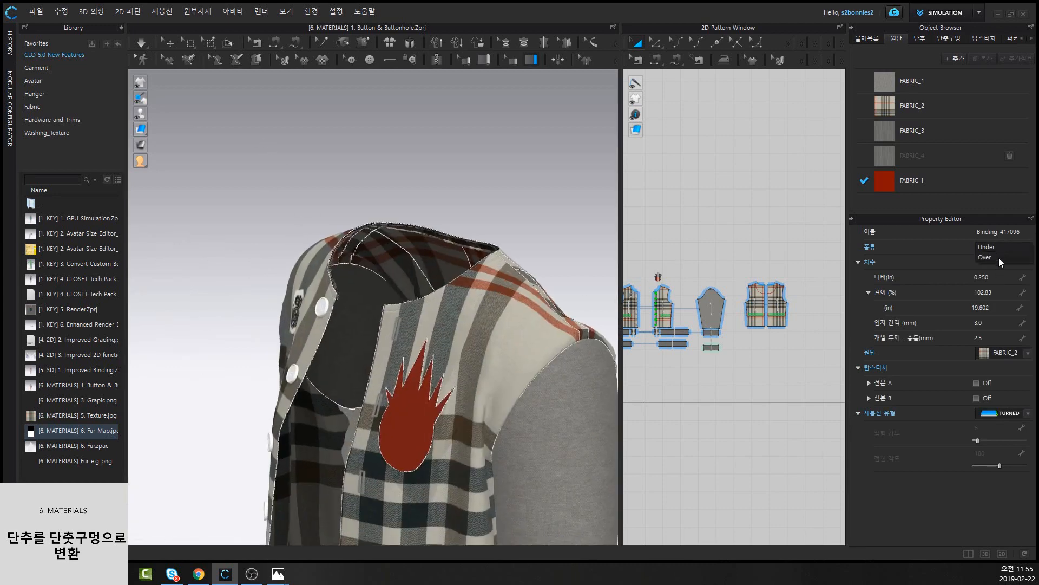
pyautogui.hotkey('ctrl', 'z')
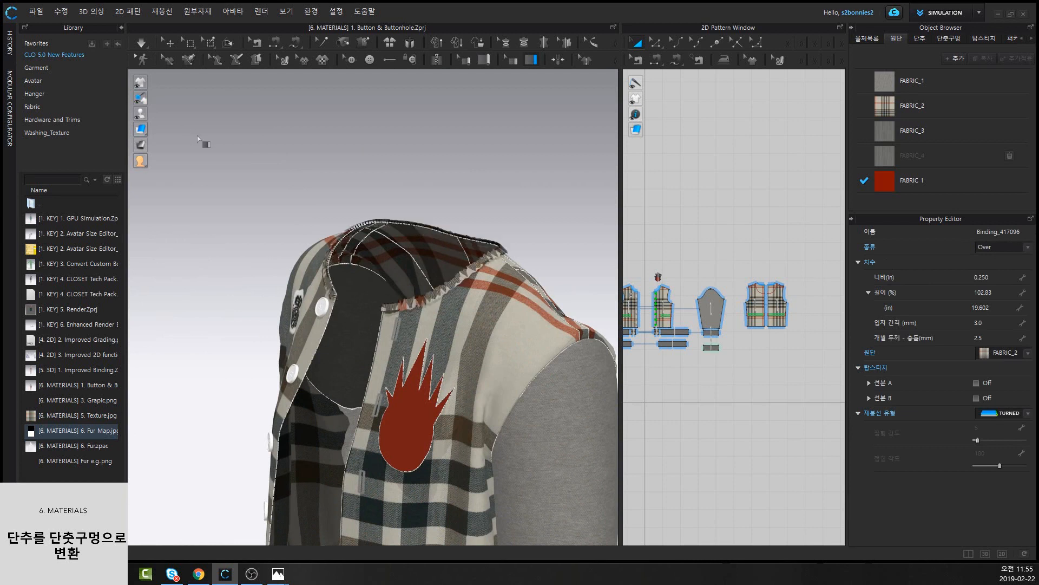
pyautogui.click(138, 48)
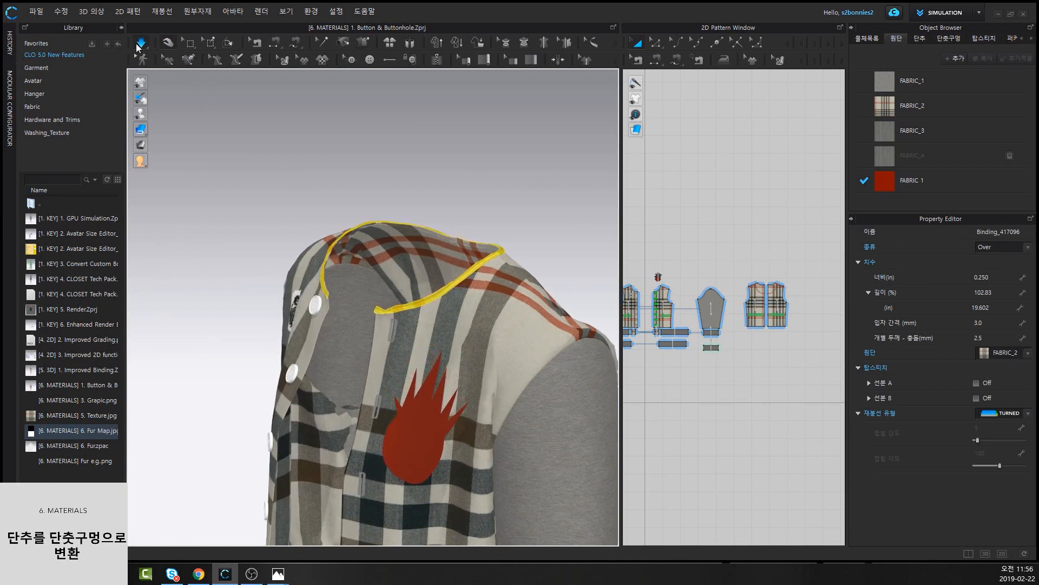
pyautogui.press('space')
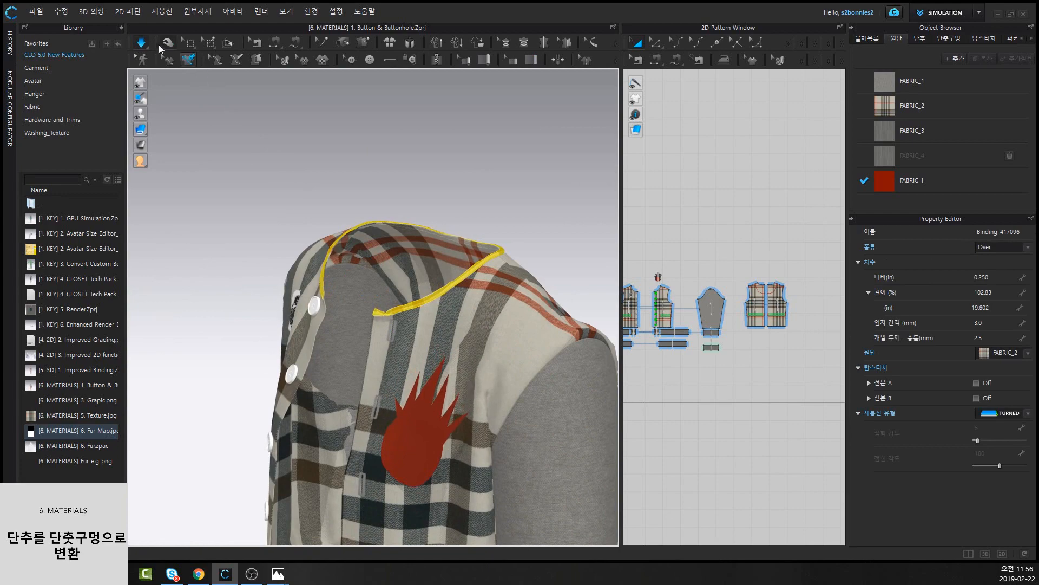
# Examine the neckline binding up close and turn on the topstitch for its line A
pyautogui.scroll(5, 432, 194)
pyautogui.scroll(1, 399, 164)
pyautogui.moveTo(399, 165); pyautogui.dragTo(430, 213, button='middle')
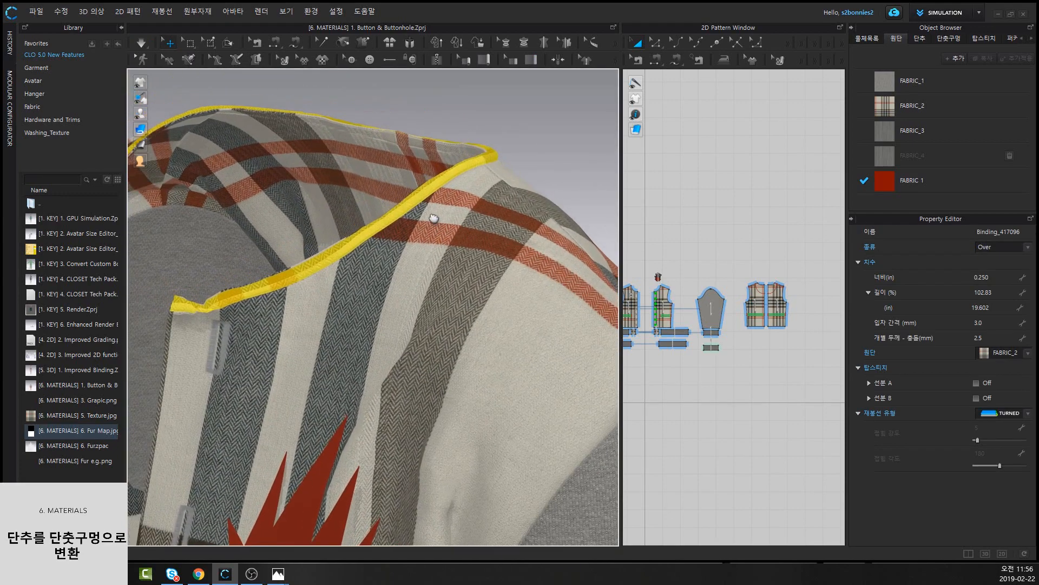
pyautogui.moveTo(341, 205); pyautogui.dragTo(379, 201, button='right')
pyautogui.click(512, 147)
pyautogui.click(490, 171)
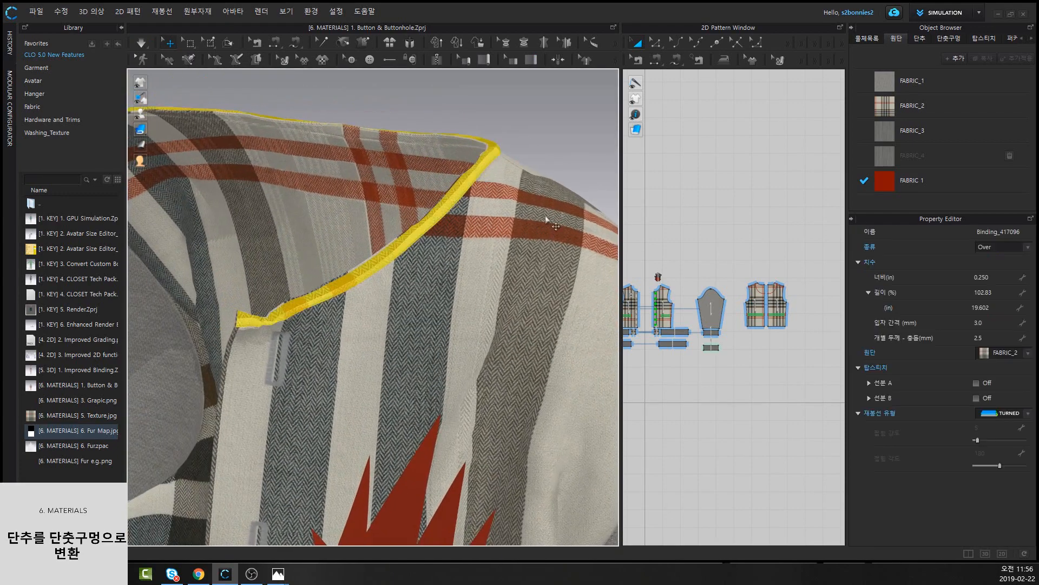
pyautogui.moveTo(545, 216); pyautogui.dragTo(541, 227, button='right')
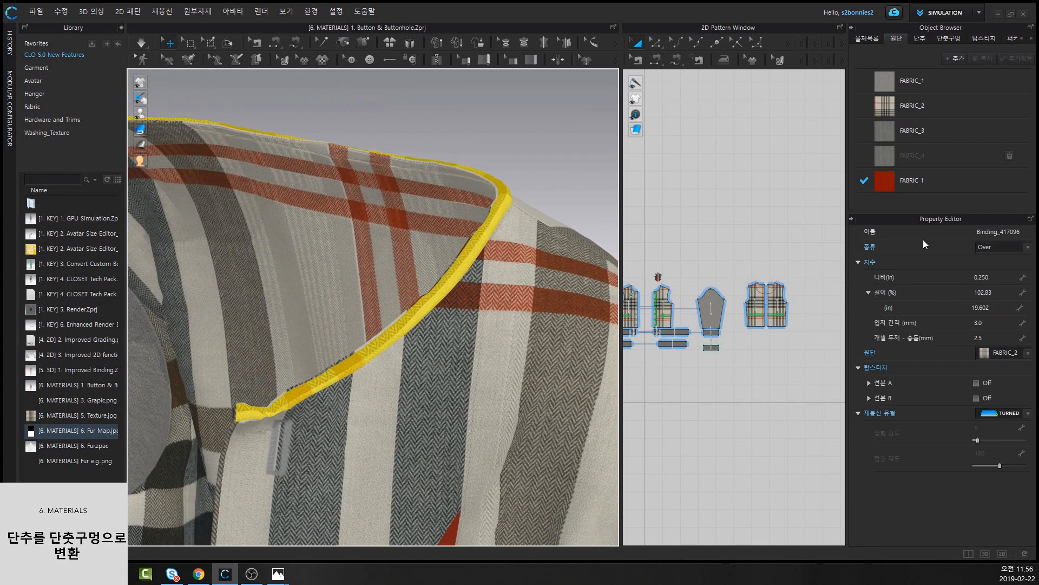
pyautogui.click(977, 383)
pyautogui.moveTo(335, 403); pyautogui.dragTo(348, 365, button='right')
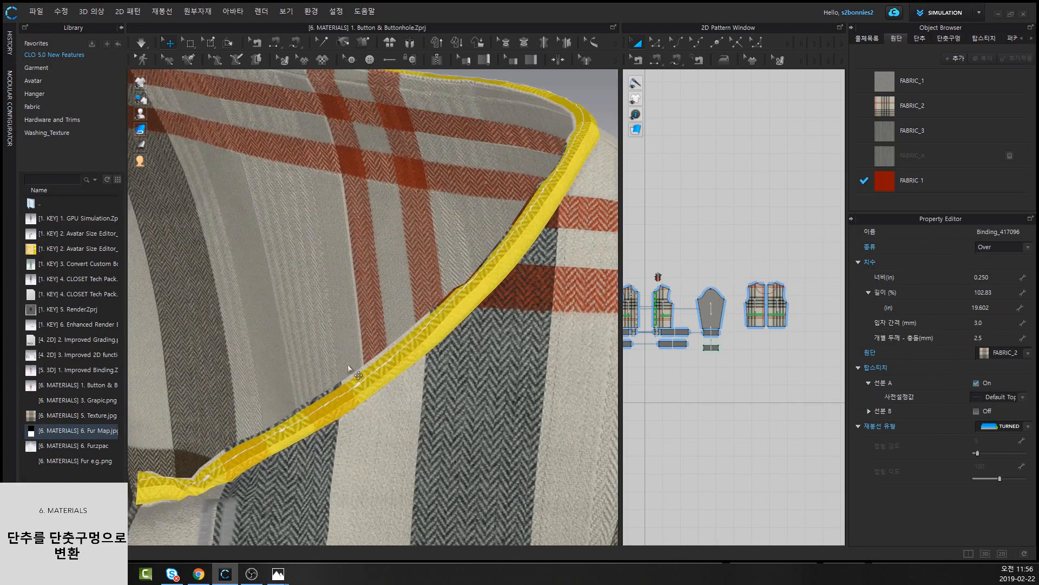
pyautogui.moveTo(436, 351); pyautogui.dragTo(449, 343, button='right')
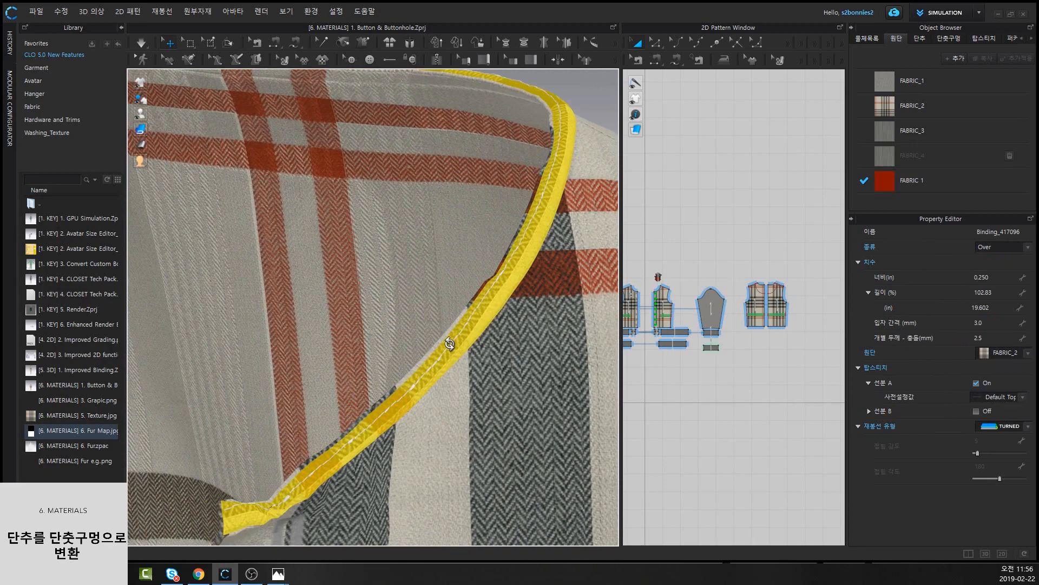
# Enlarge the 2D pattern window and topstitch the neckline of the front panel beside the flame graphic with Default Topstitch
pyautogui.click(526, 374)
pyautogui.moveTo(527, 375); pyautogui.dragTo(636, 331, button='right')
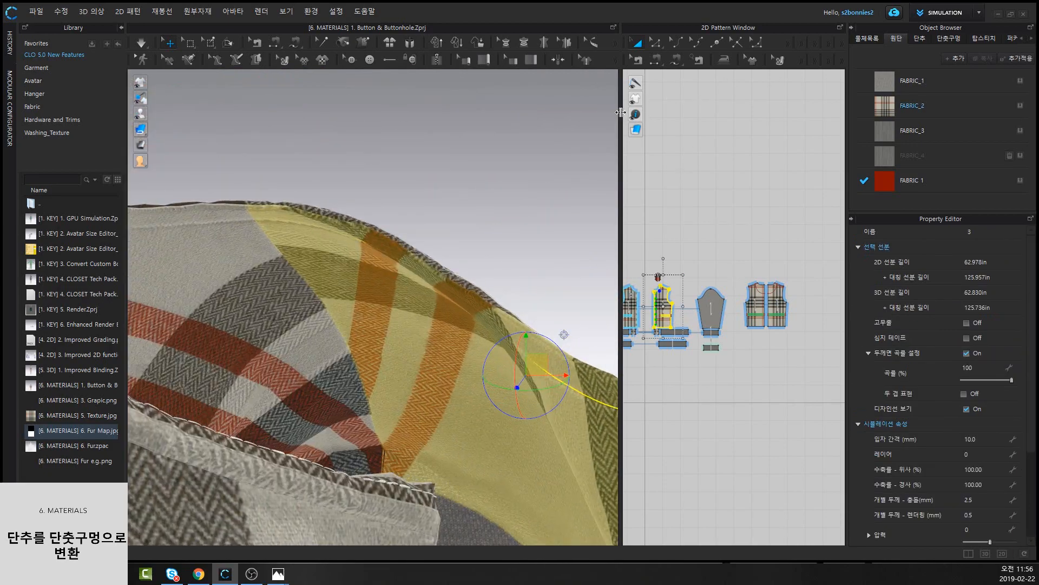
pyautogui.moveTo(621, 117); pyautogui.dragTo(281, 117)
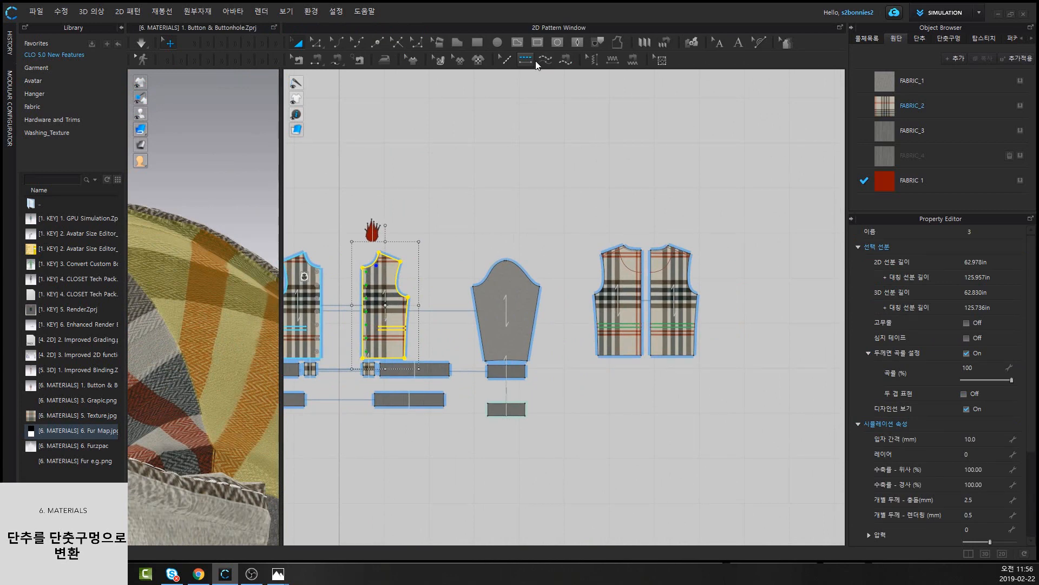
pyautogui.click(546, 60)
pyautogui.scroll(5, 401, 295)
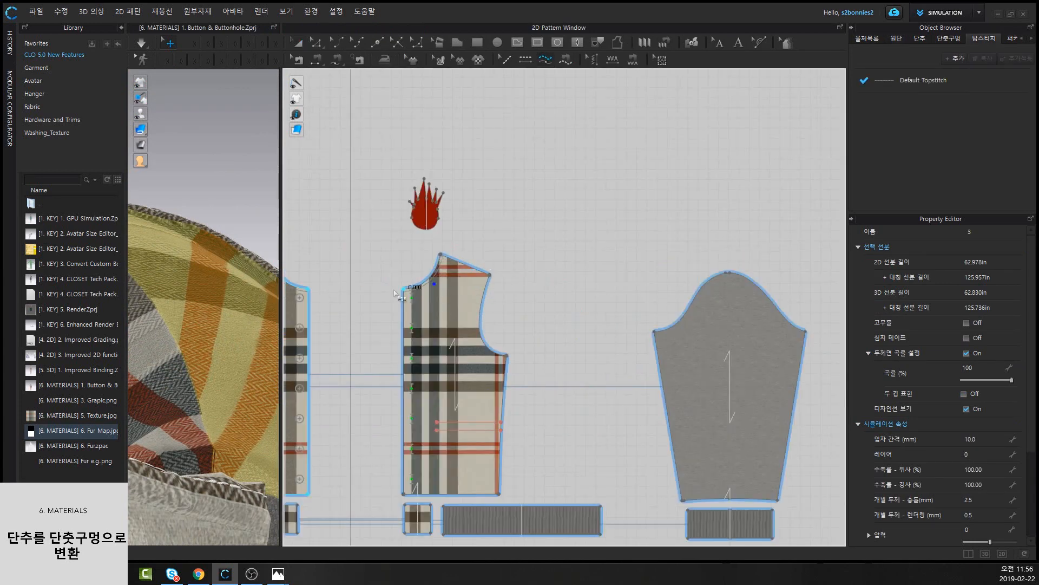
pyautogui.click(428, 272)
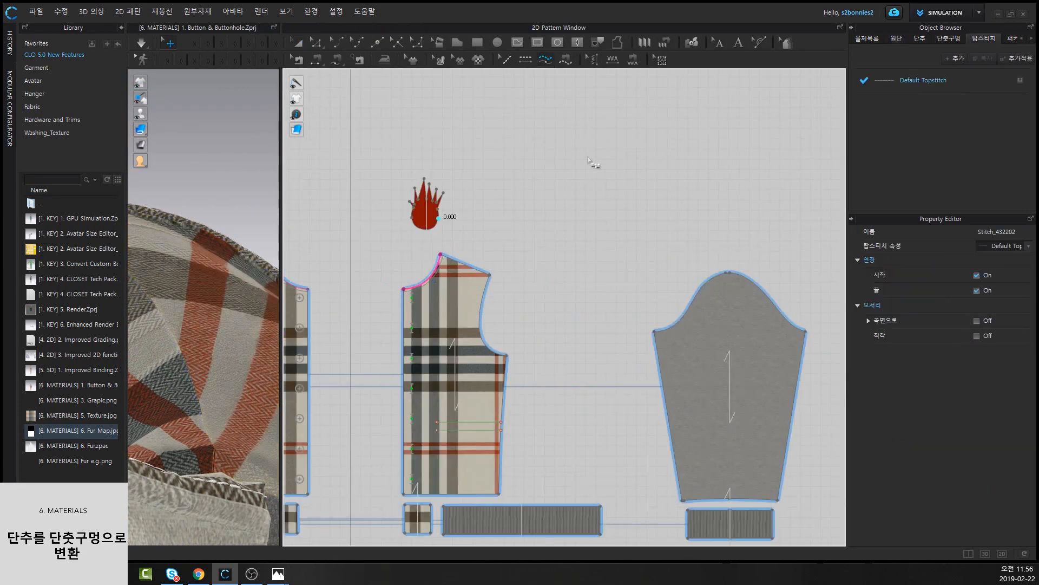
pyautogui.moveTo(588, 158); pyautogui.dragTo(627, 167, button='middle')
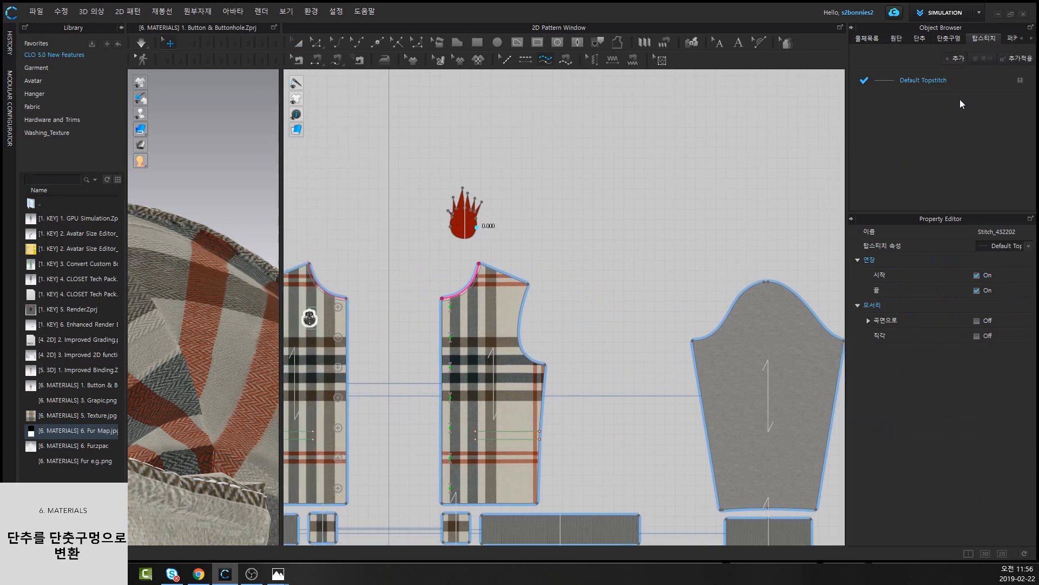
# Add a new topstitch style and set its stitch type to Overlock
pyautogui.click(959, 58)
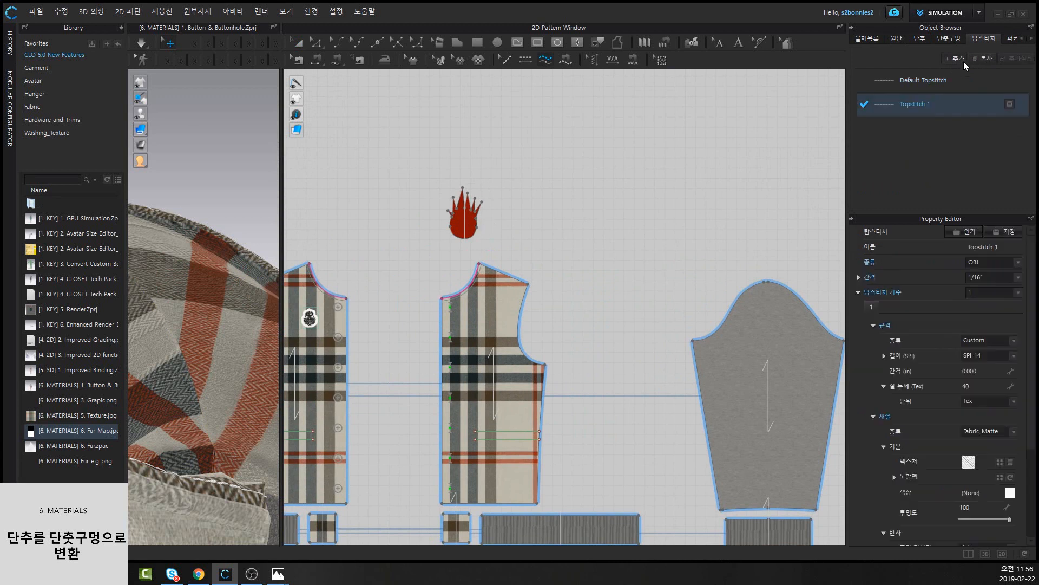
pyautogui.click(1000, 263)
pyautogui.click(999, 263)
pyautogui.click(1014, 345)
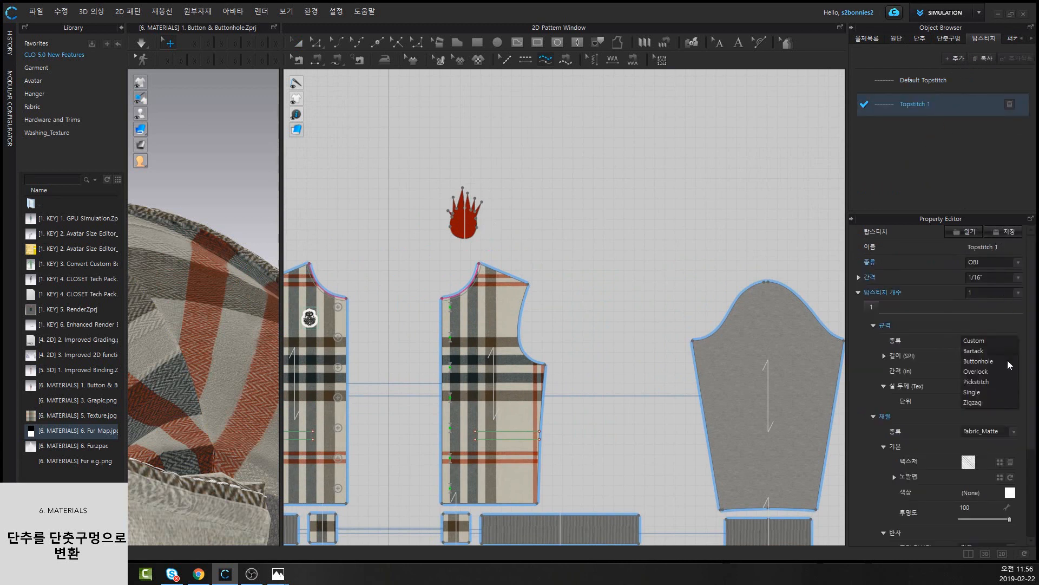
pyautogui.click(996, 372)
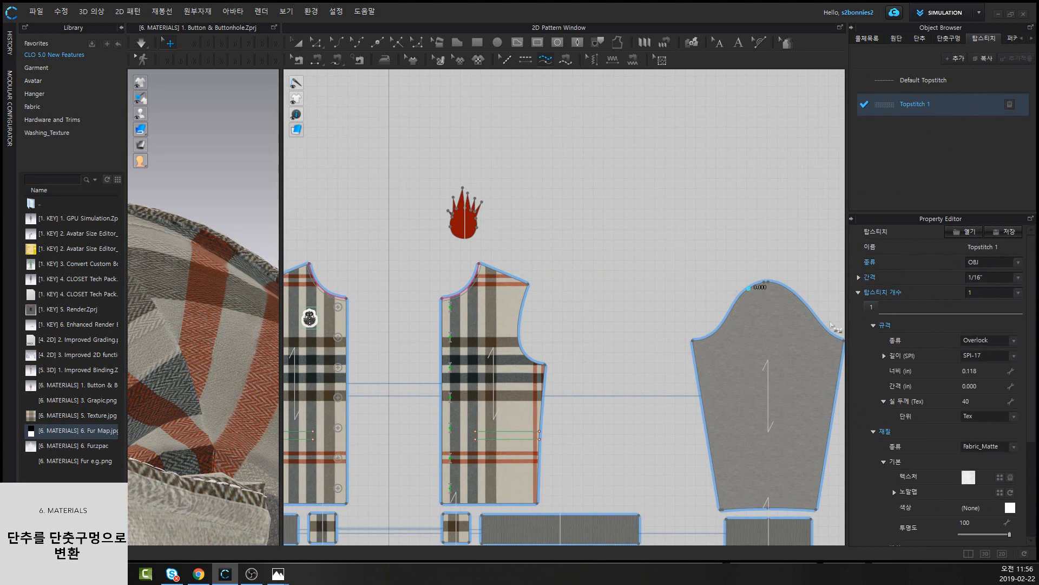
# Set the overlock topstitch's face direction to the inner side (속면)
pyautogui.scroll(-3, 992, 479)
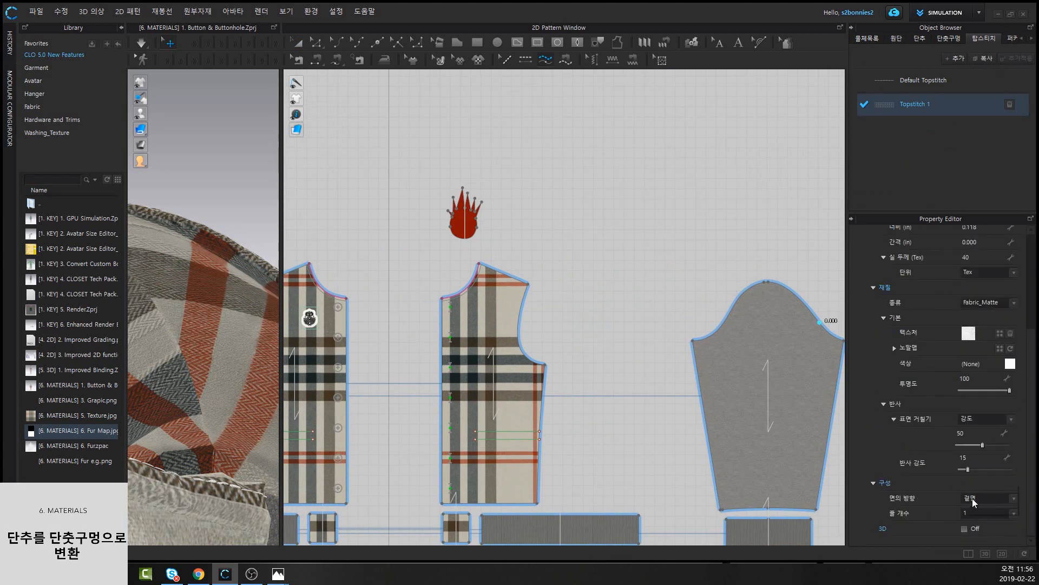
pyautogui.click(973, 498)
pyautogui.click(980, 509)
pyautogui.scroll(-2, 223, 246)
pyautogui.scroll(3, 219, 249)
pyautogui.scroll(1, 235, 240)
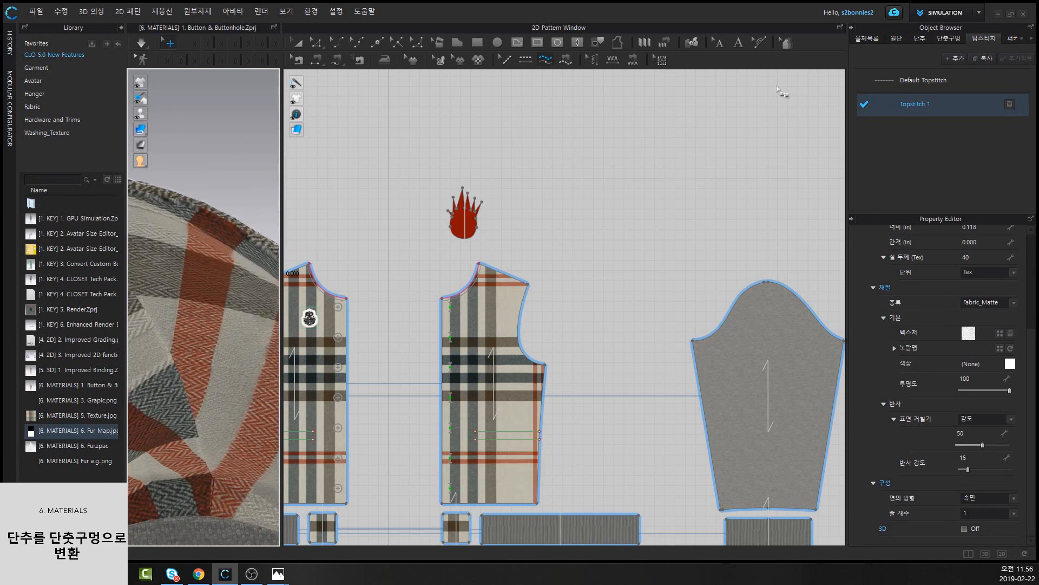
# Assign Topstitch 1 to the front neckline stitch and examine the neckline from the inside and outside of the garment
pyautogui.click(904, 105)
pyautogui.click(476, 283)
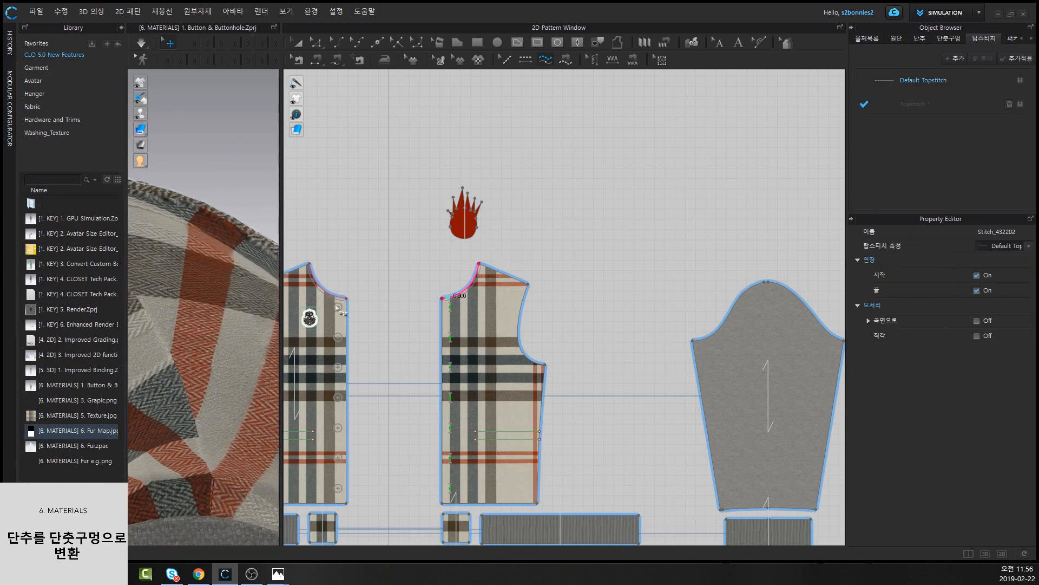
pyautogui.click(505, 61)
pyautogui.click(475, 287)
pyautogui.scroll(3, 174, 261)
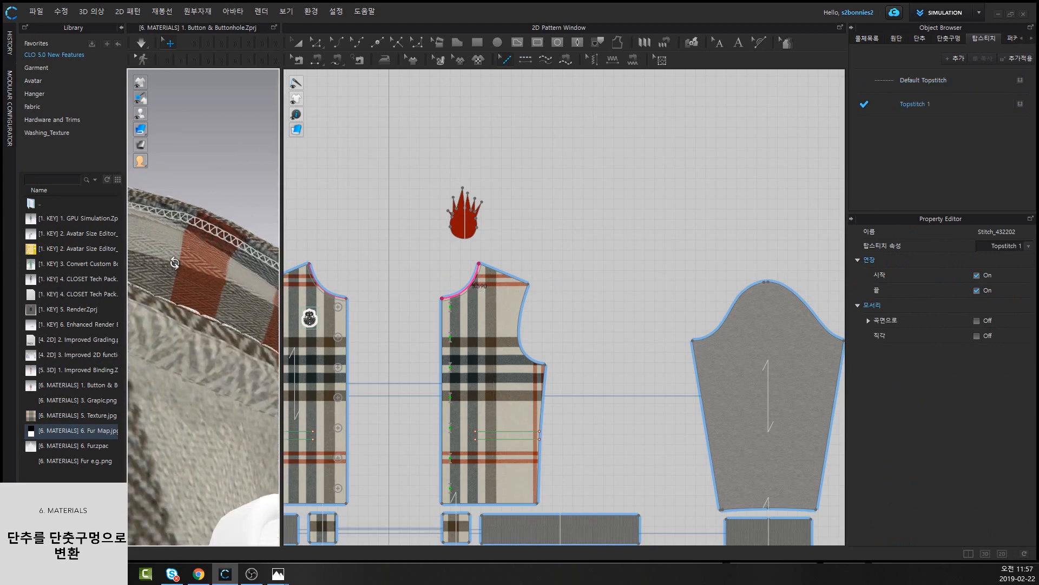
pyautogui.scroll(-2, 188, 210)
pyautogui.moveTo(189, 210); pyautogui.dragTo(179, 236, button='middle')
pyautogui.moveTo(208, 298); pyautogui.dragTo(88, 250, button='right')
pyautogui.moveTo(224, 340); pyautogui.dragTo(214, 347, button='right')
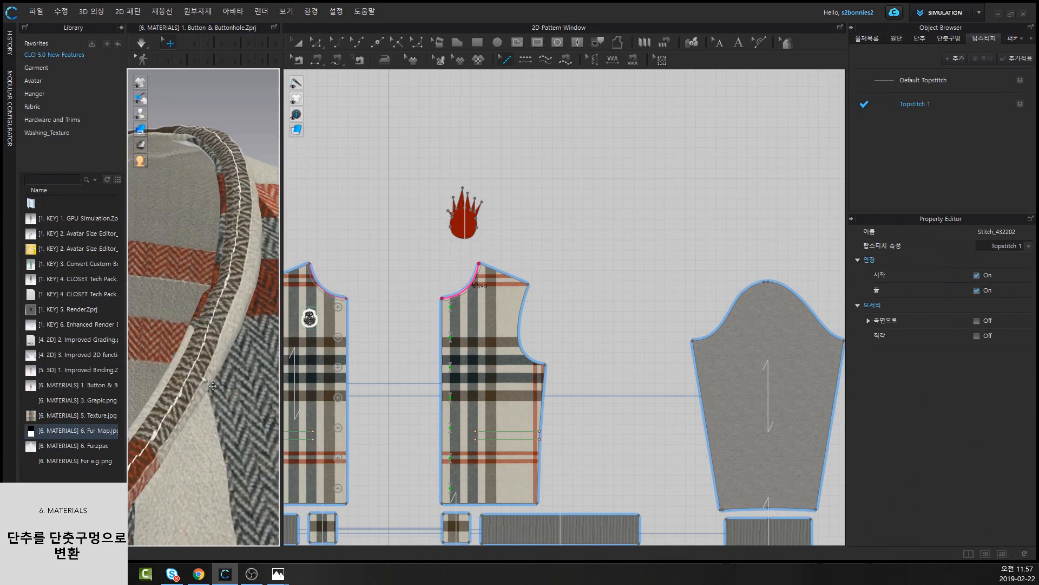